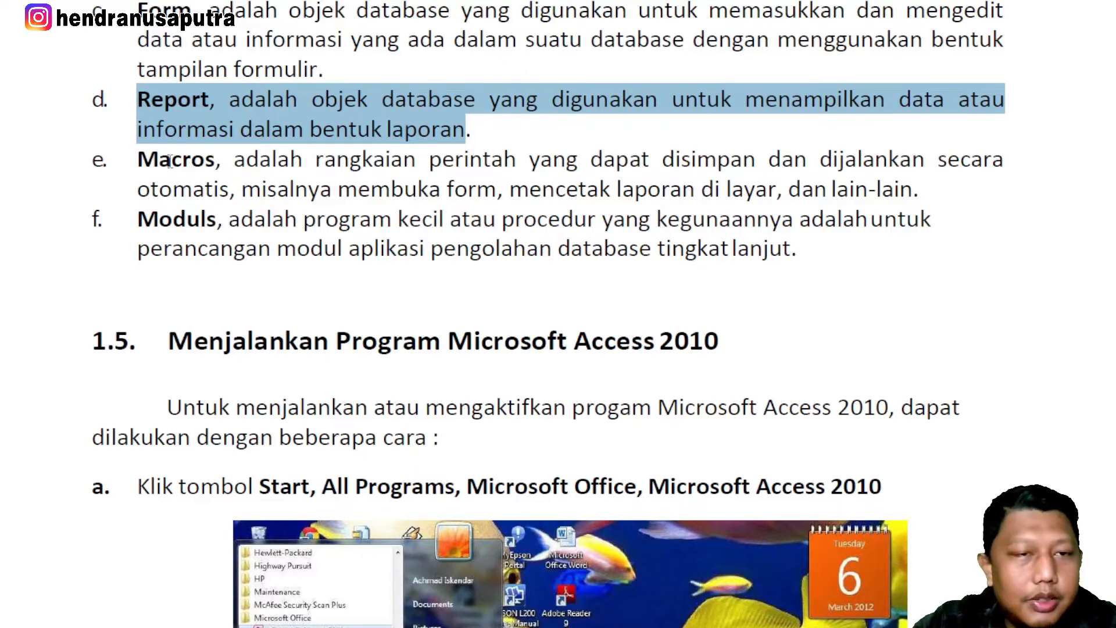
- Review the Macros and Moduls definitions and the section on starting Microsoft Access 2010 in the course module
{"action": "left_click_drag", "start_coordinate": [144, 156], "coordinate": [868, 221]}
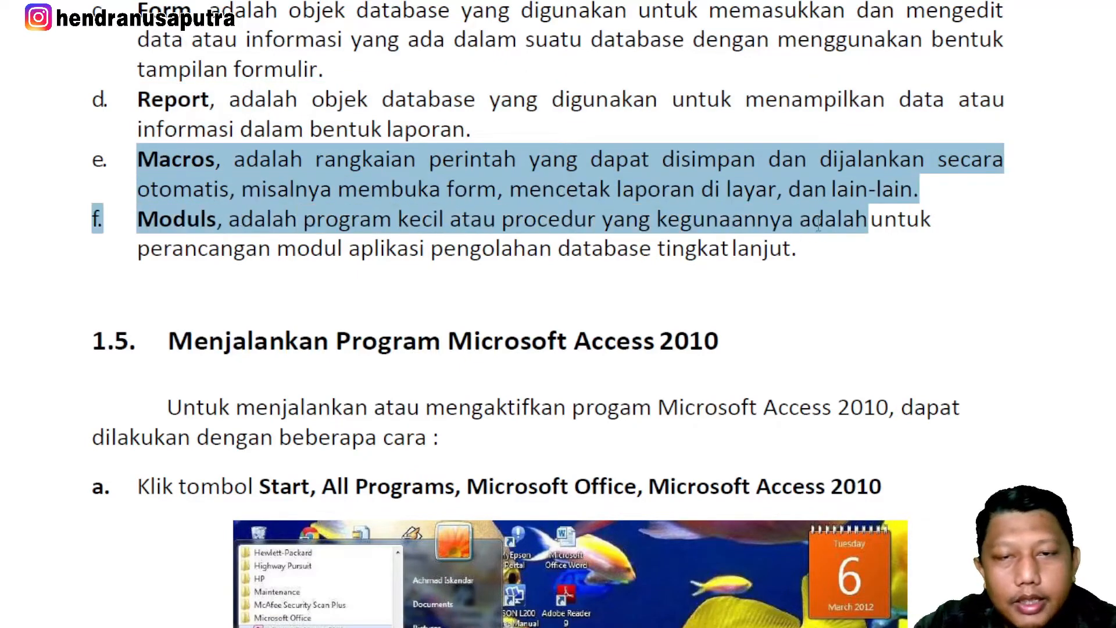
{"action": "left_click", "coordinate": [543, 168]}
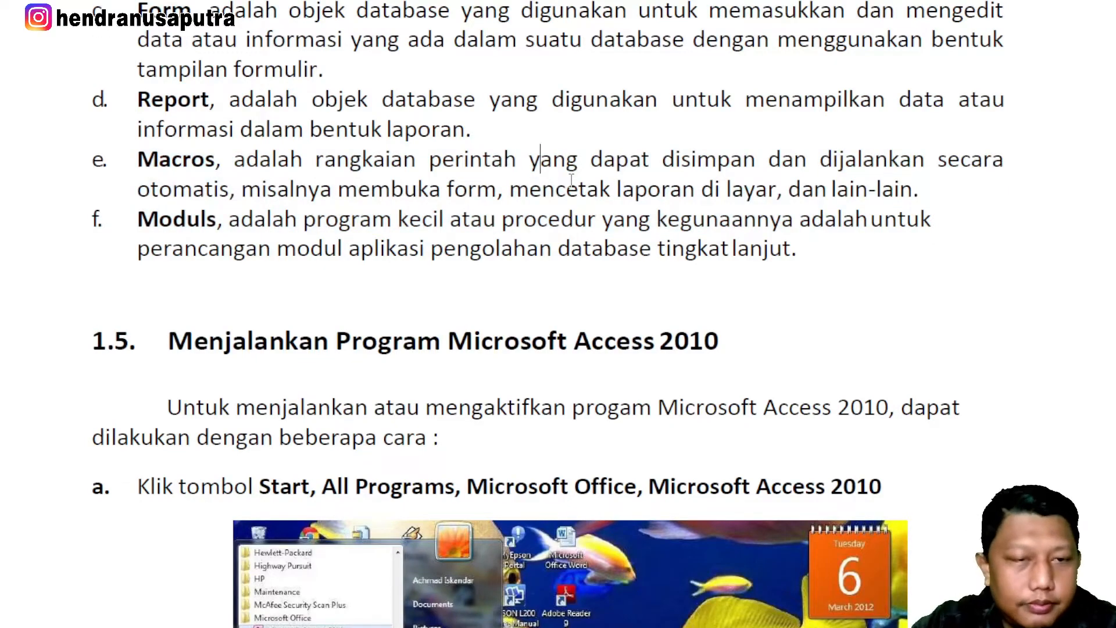
{"action": "scroll", "coordinate": [571, 180], "scroll_direction": "down", "scroll_amount": 5}
{"action": "scroll", "coordinate": [640, 195], "scroll_direction": "down", "scroll_amount": 3}
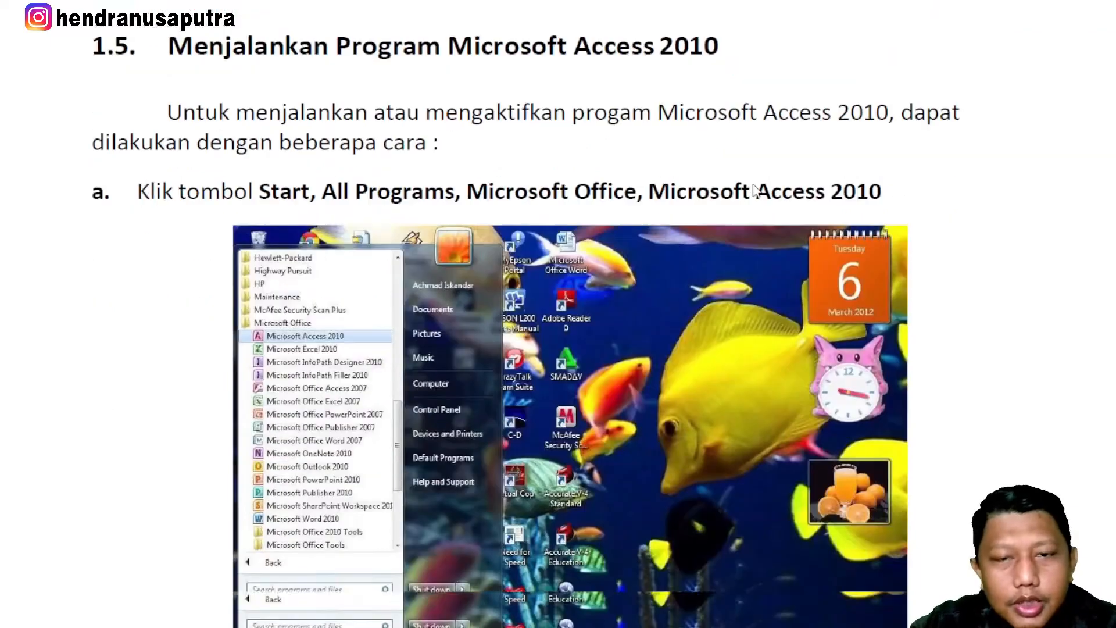
{"action": "scroll", "coordinate": [755, 191], "scroll_direction": "up", "scroll_amount": 5}
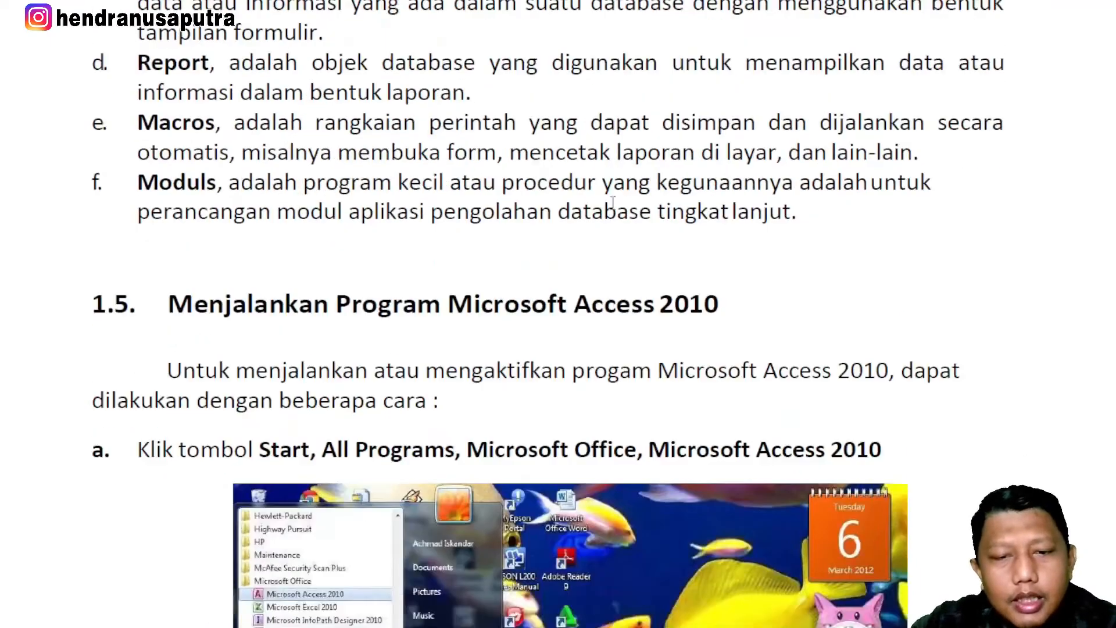
{"action": "scroll", "coordinate": [613, 200], "scroll_direction": "up", "scroll_amount": 1}
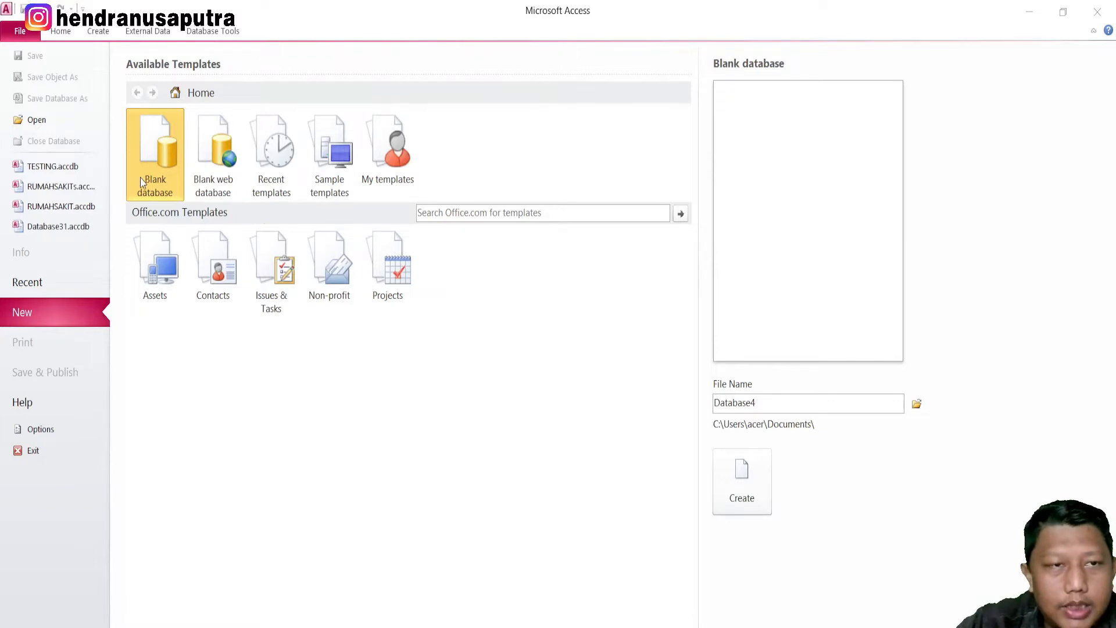
- Switch to Microsoft Access and enter DBRUMAHSAKIT as the file name for a new blank database
{"action": "double_click", "coordinate": [777, 400]}
{"action": "left_click", "coordinate": [627, 407]}
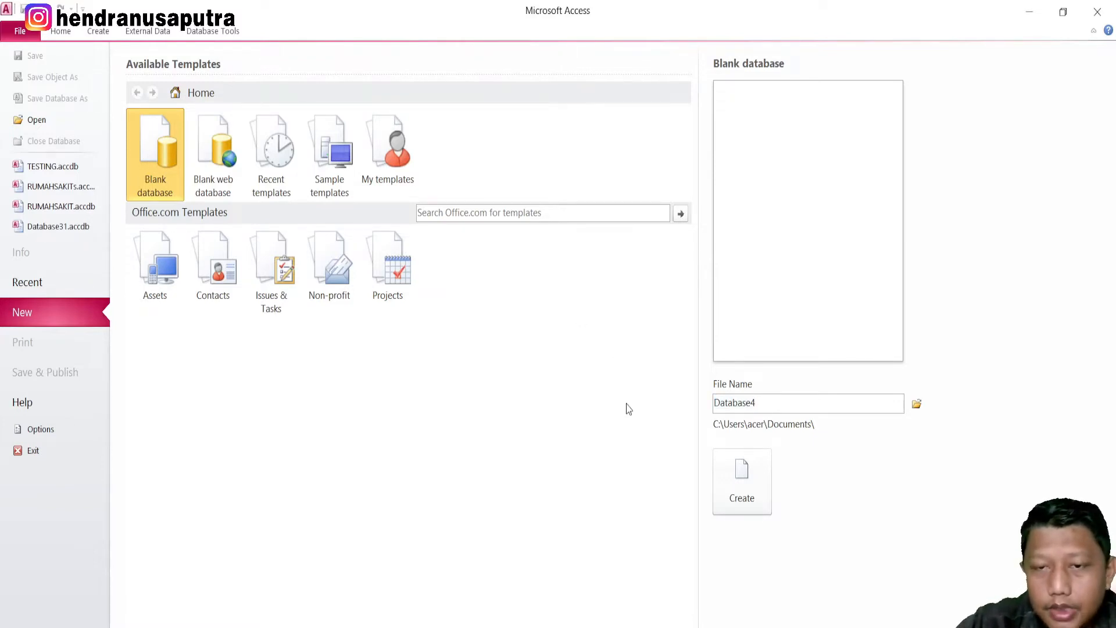
{"action": "double_click", "coordinate": [815, 400]}
{"action": "left_click", "coordinate": [701, 413]}
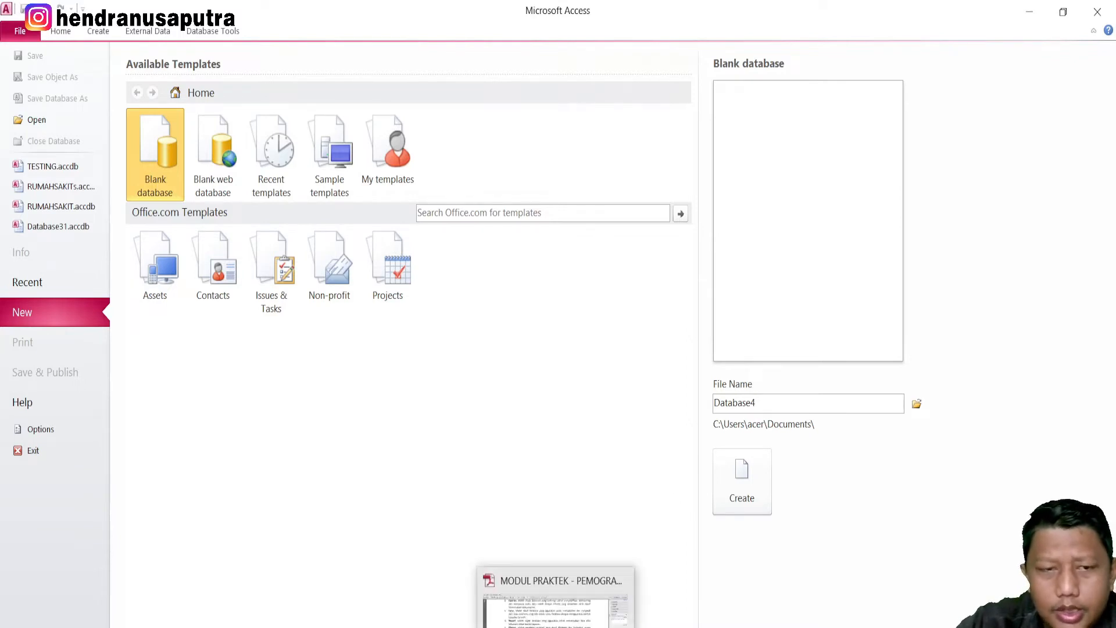
{"action": "double_click", "coordinate": [764, 402]}
{"action": "key", "text": "Caps_Lock"}
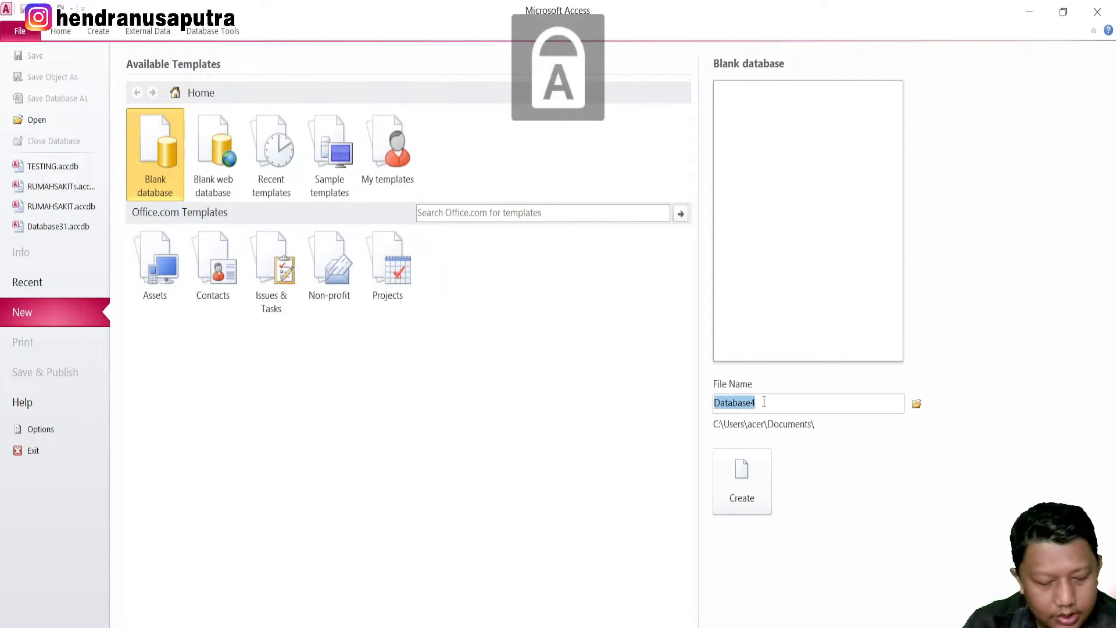
{"action": "type", "text": "R"}
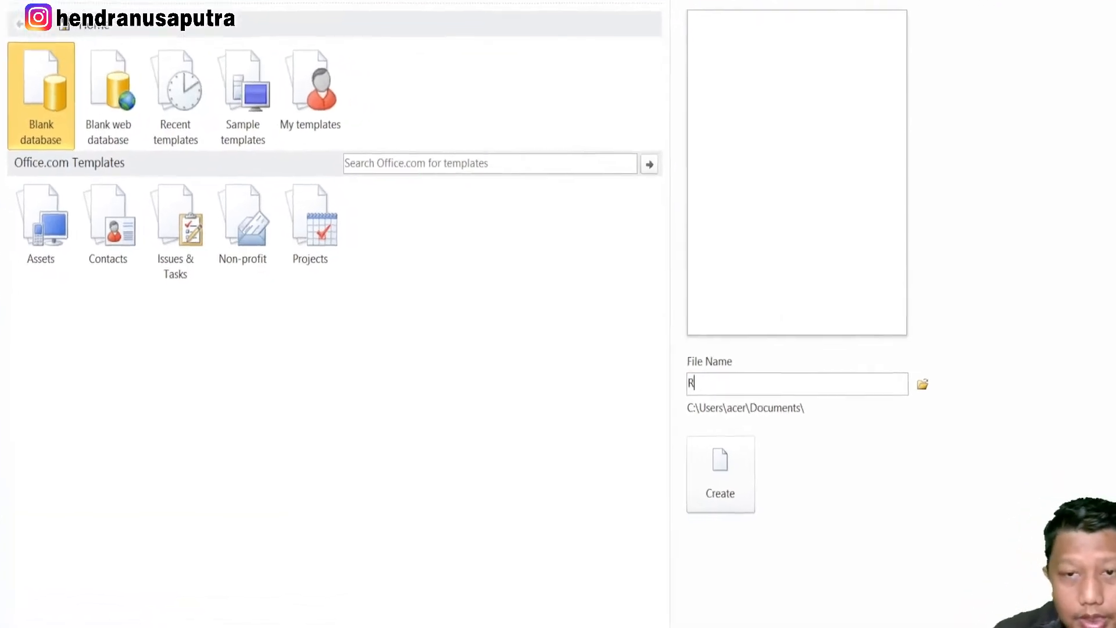
{"action": "key", "text": "BackSpace"}
{"action": "type", "text": "DBRUM"}
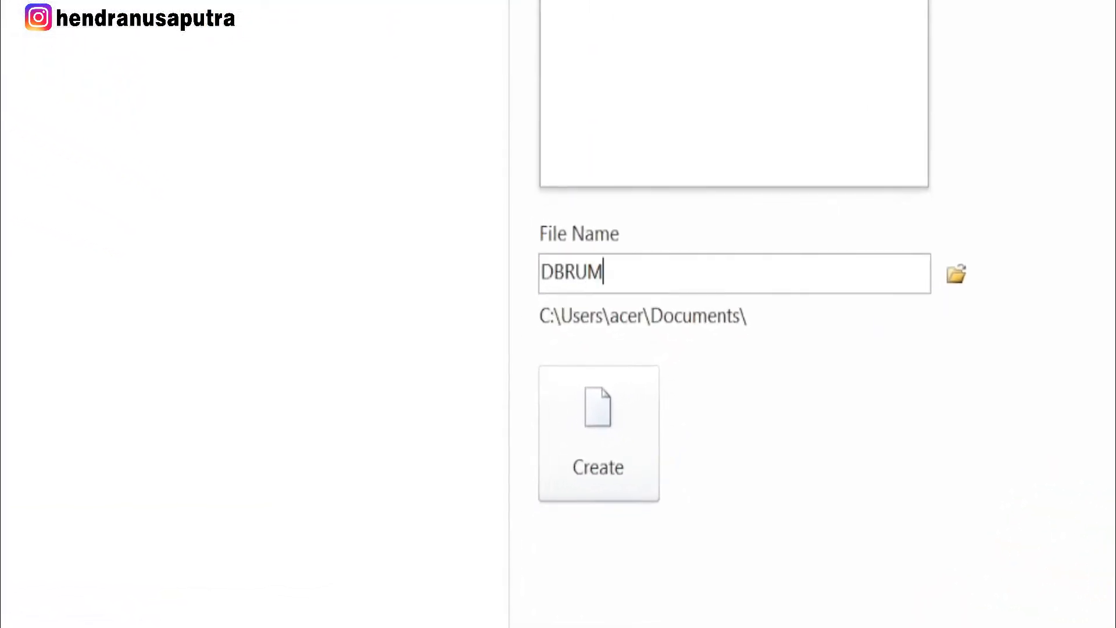
{"action": "type", "text": "AHSAKIT"}
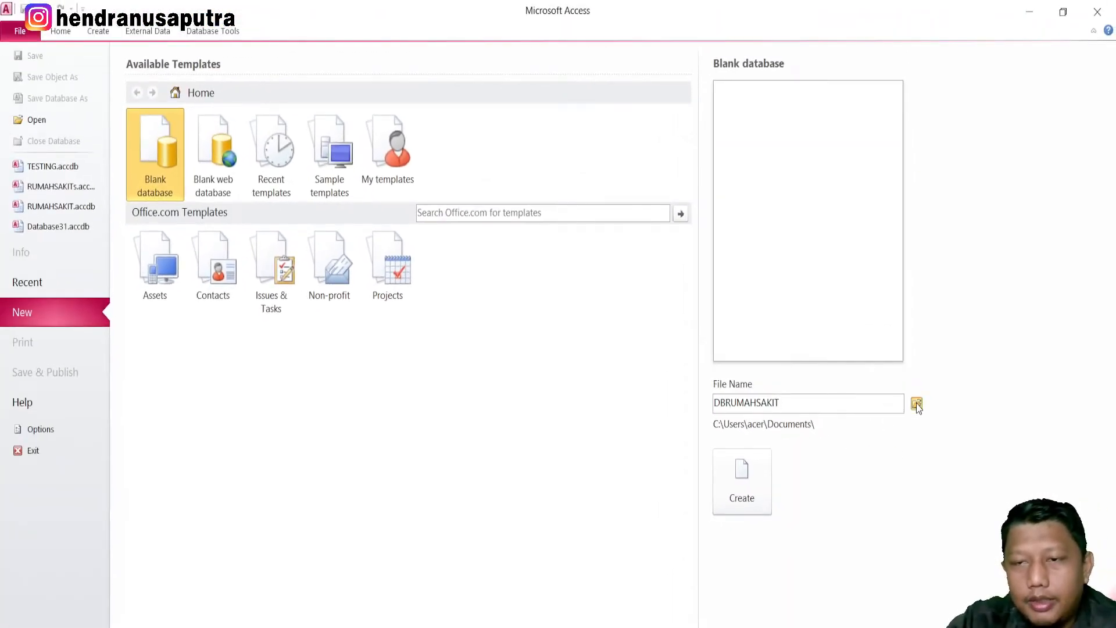
- Check the folder choices for the database file without changing the location, and create the blank database in Documents
{"action": "left_click", "coordinate": [917, 405]}
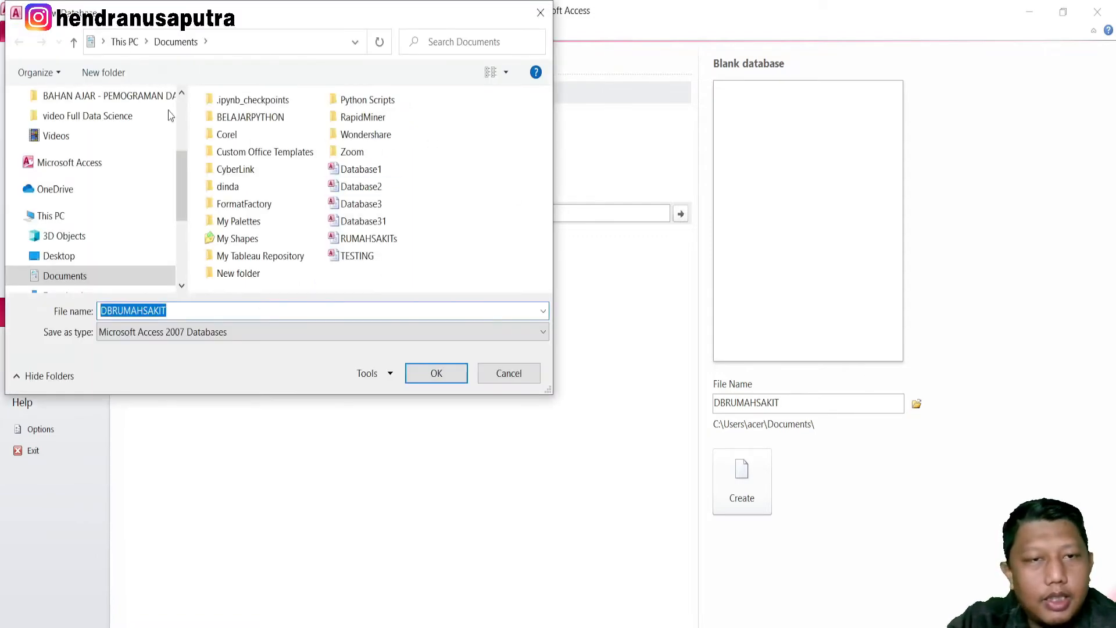
{"action": "left_click", "coordinate": [498, 378]}
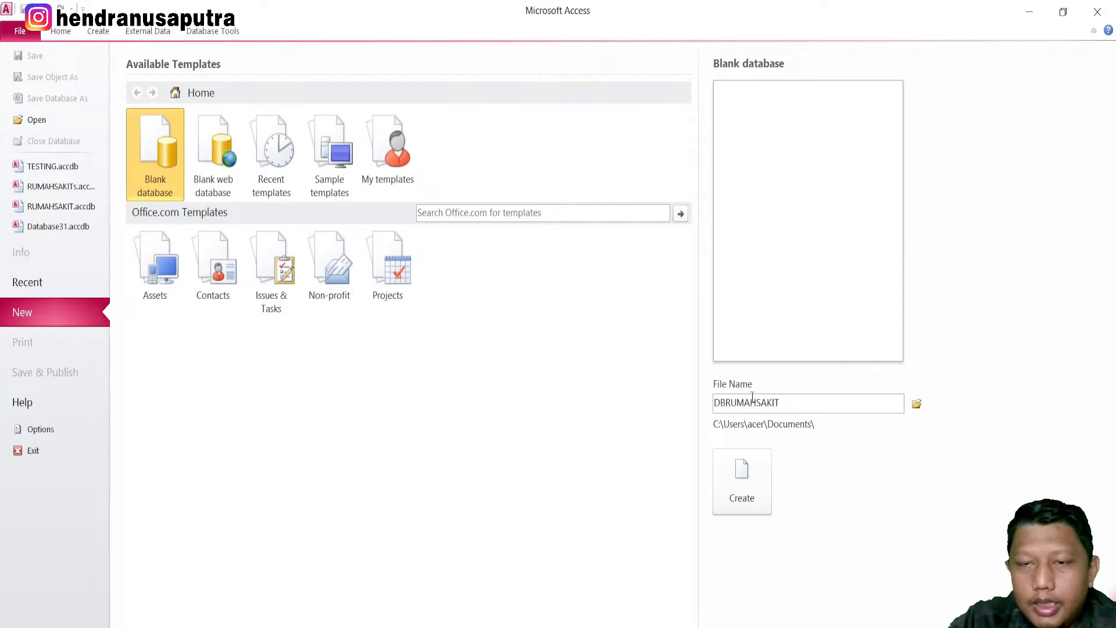
{"action": "left_click", "coordinate": [734, 475]}
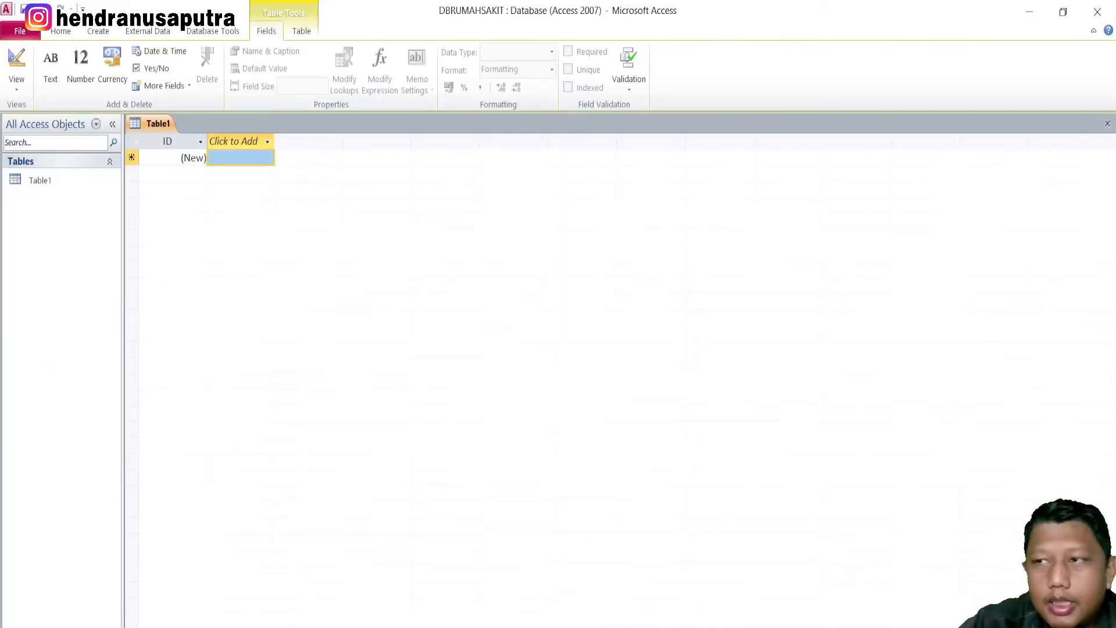
- Switch to the practice module PDF in Adobe Reader and find the LATIHAN PRATIKUM exercise on page 13
{"action": "mouse_move", "coordinate": [555, 627]}
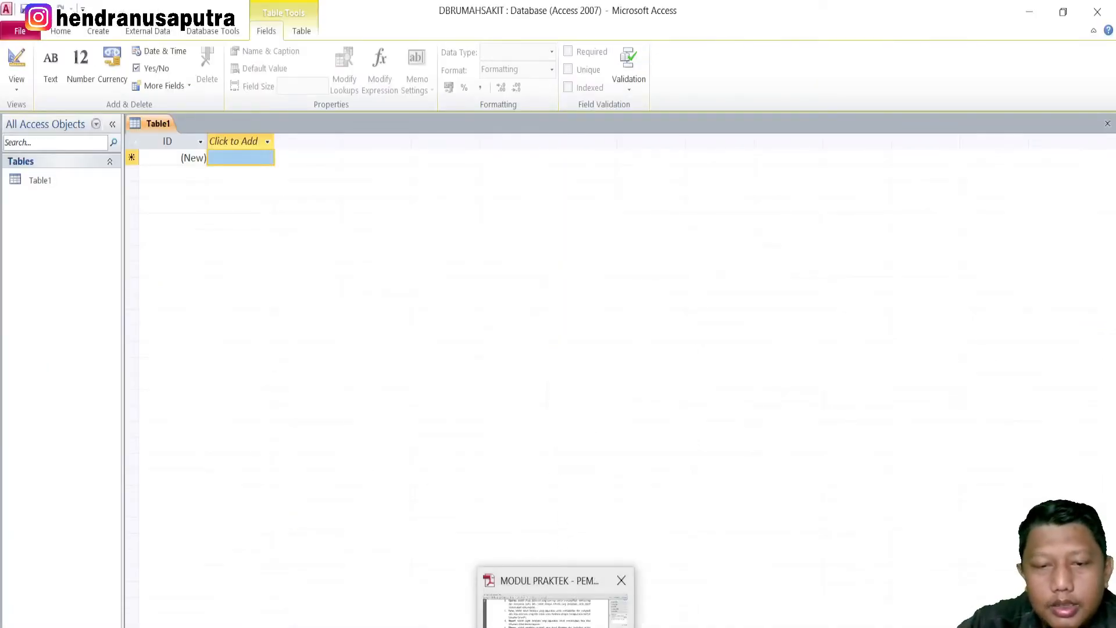
{"action": "left_click", "coordinate": [555, 599]}
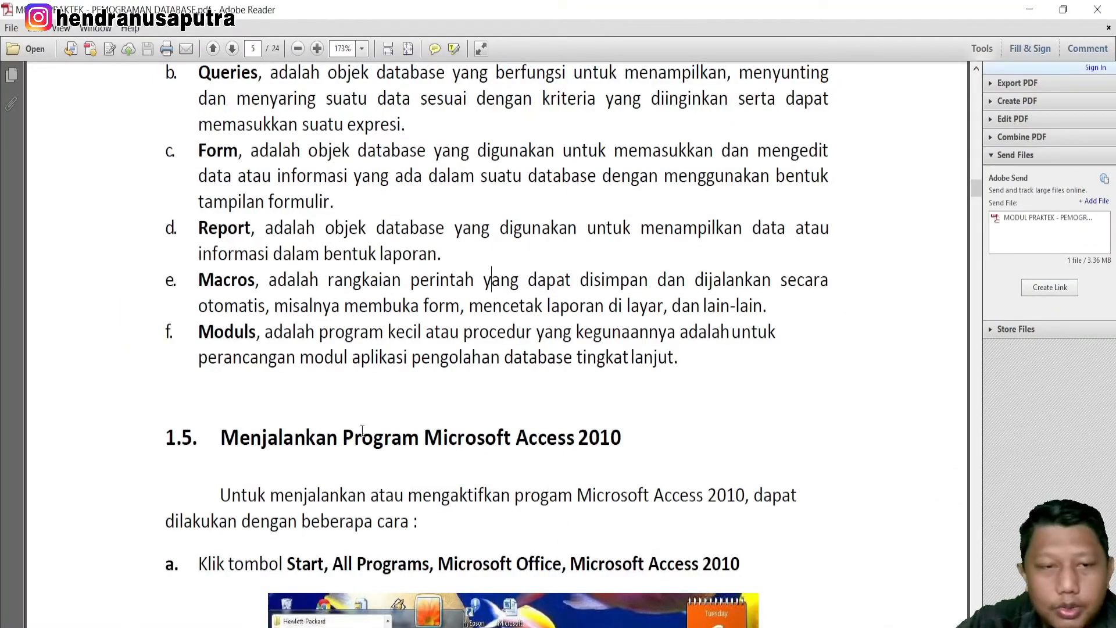
{"action": "scroll", "coordinate": [398, 392], "scroll_direction": "down", "scroll_amount": 5}
{"action": "scroll", "coordinate": [732, 405], "scroll_direction": "down", "scroll_amount": 3}
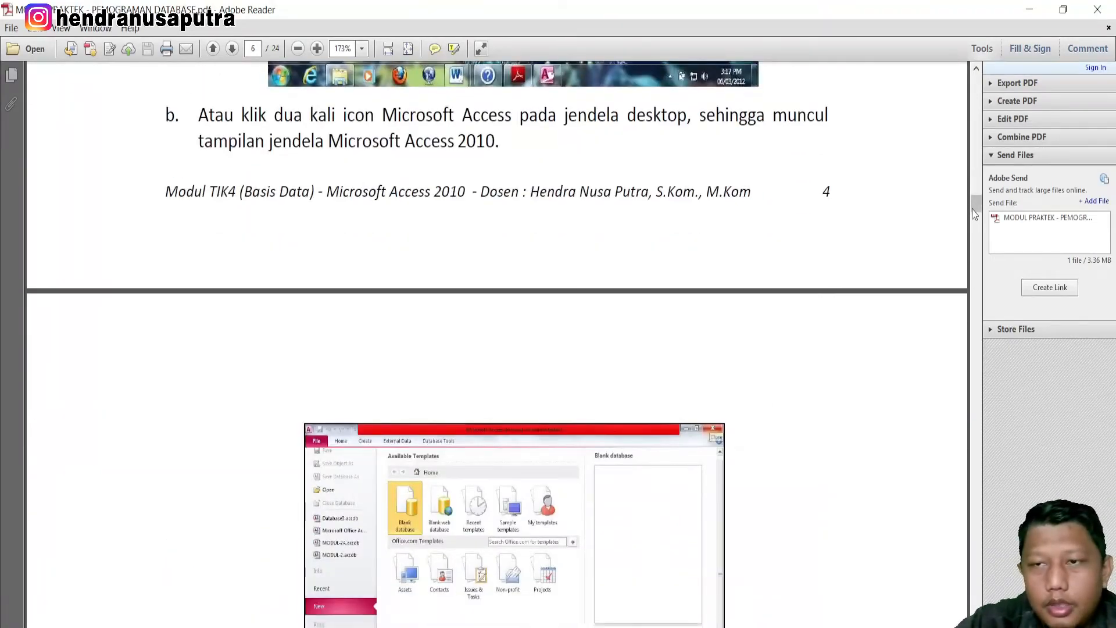
{"action": "left_click_drag", "start_coordinate": [978, 213], "coordinate": [999, 394]}
{"action": "scroll", "coordinate": [646, 342], "scroll_direction": "up", "scroll_amount": 2}
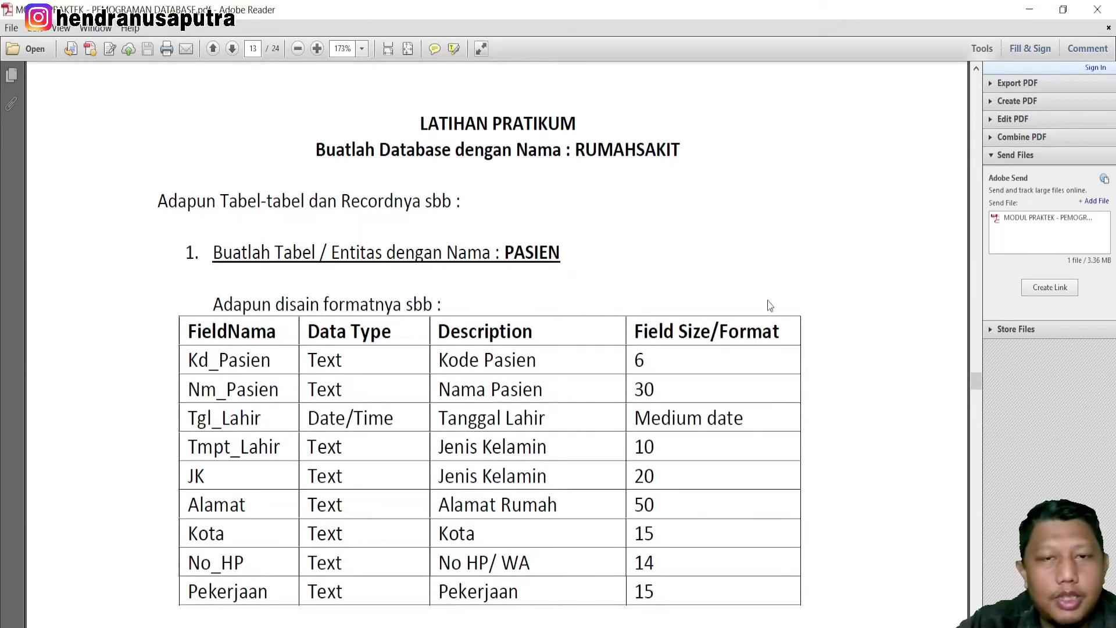
- Examine the exercise's PASIEN table task, including its field design and sample records
{"action": "left_click_drag", "start_coordinate": [211, 252], "coordinate": [577, 259]}
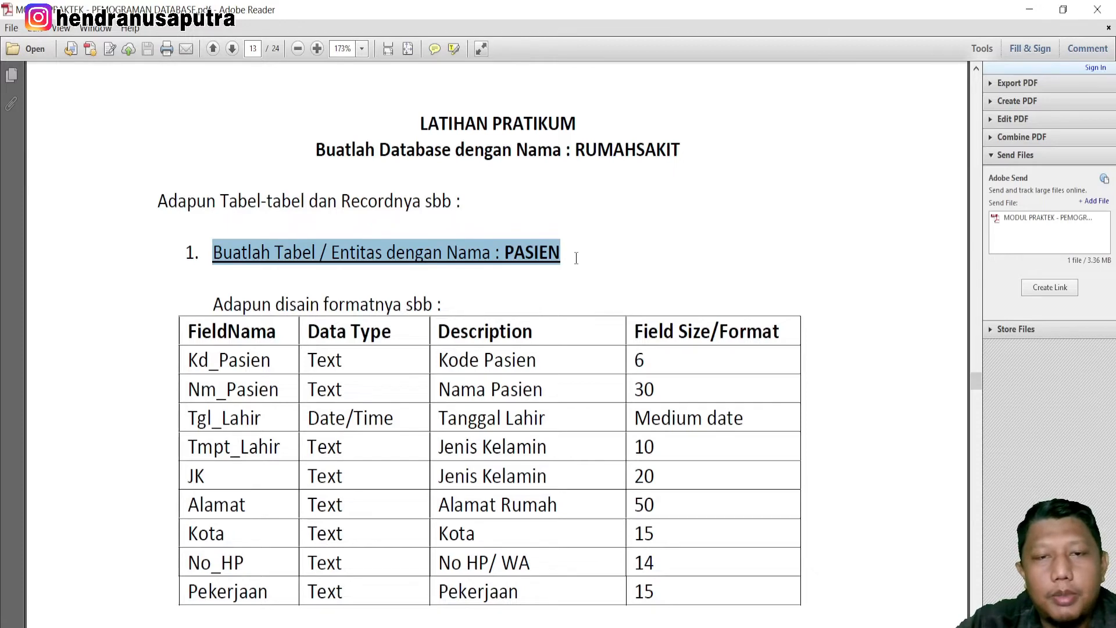
{"action": "scroll", "coordinate": [576, 258], "scroll_direction": "down", "scroll_amount": 10}
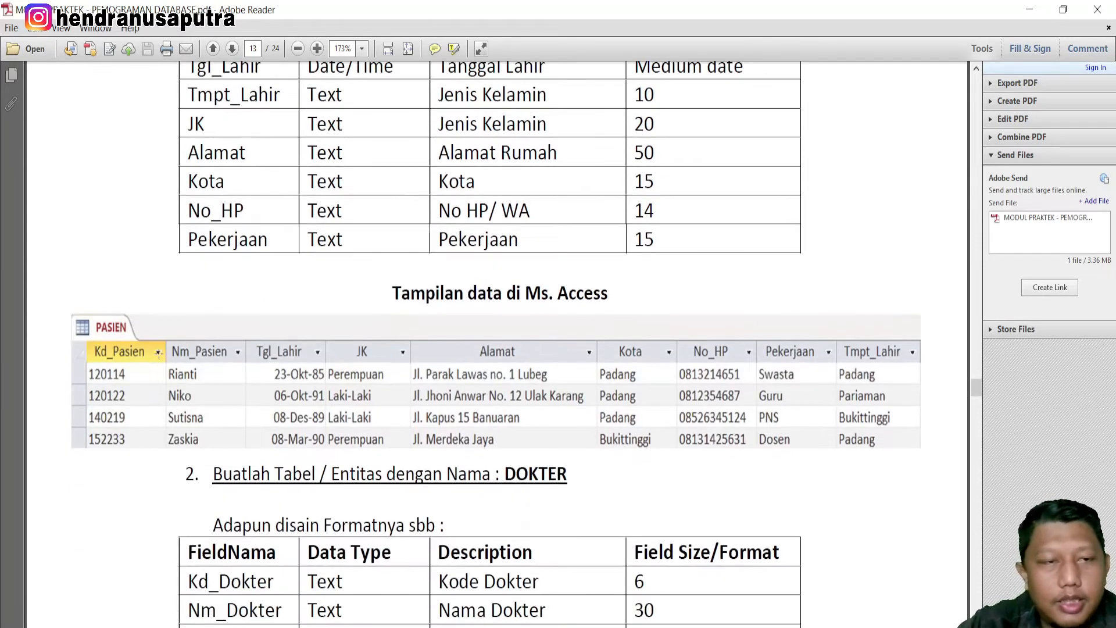
{"action": "left_click", "coordinate": [196, 359]}
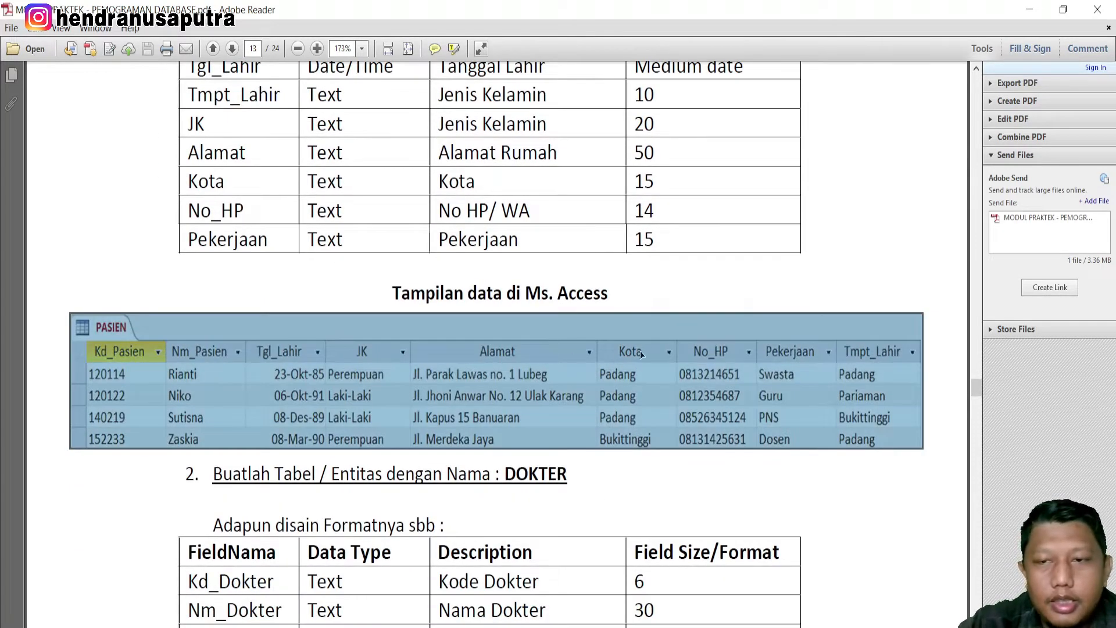
{"action": "left_click", "coordinate": [775, 281]}
- Examine the exercise's DOKTER table task, including its field design and sample records
{"action": "scroll", "coordinate": [351, 351], "scroll_direction": "down", "scroll_amount": 4}
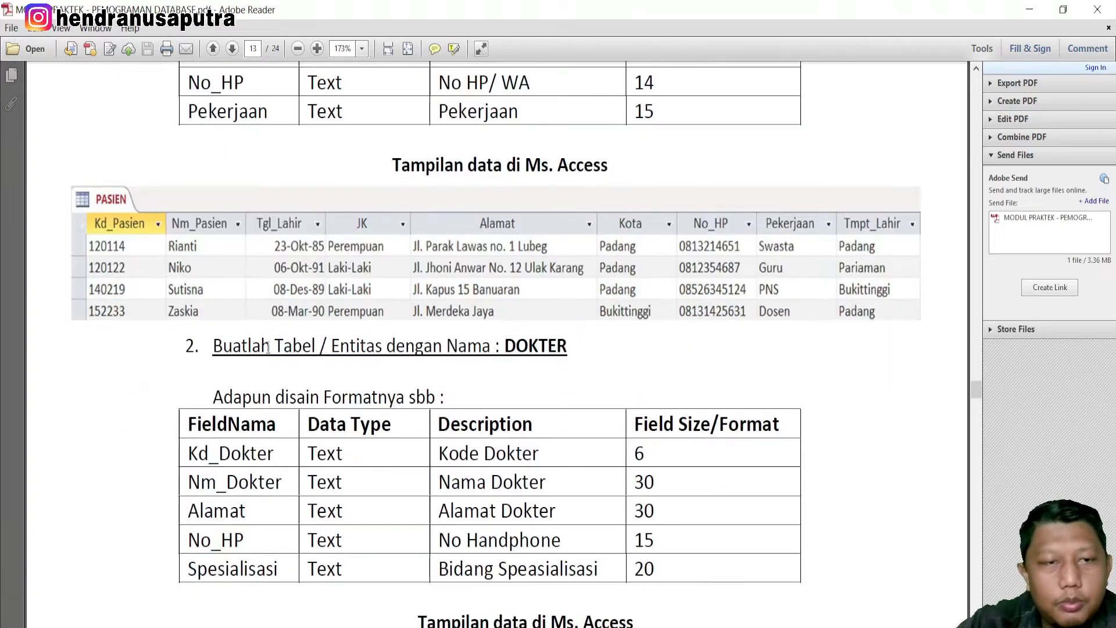
{"action": "left_click_drag", "start_coordinate": [223, 347], "coordinate": [567, 348]}
{"action": "scroll", "coordinate": [203, 260], "scroll_direction": "down", "scroll_amount": 5}
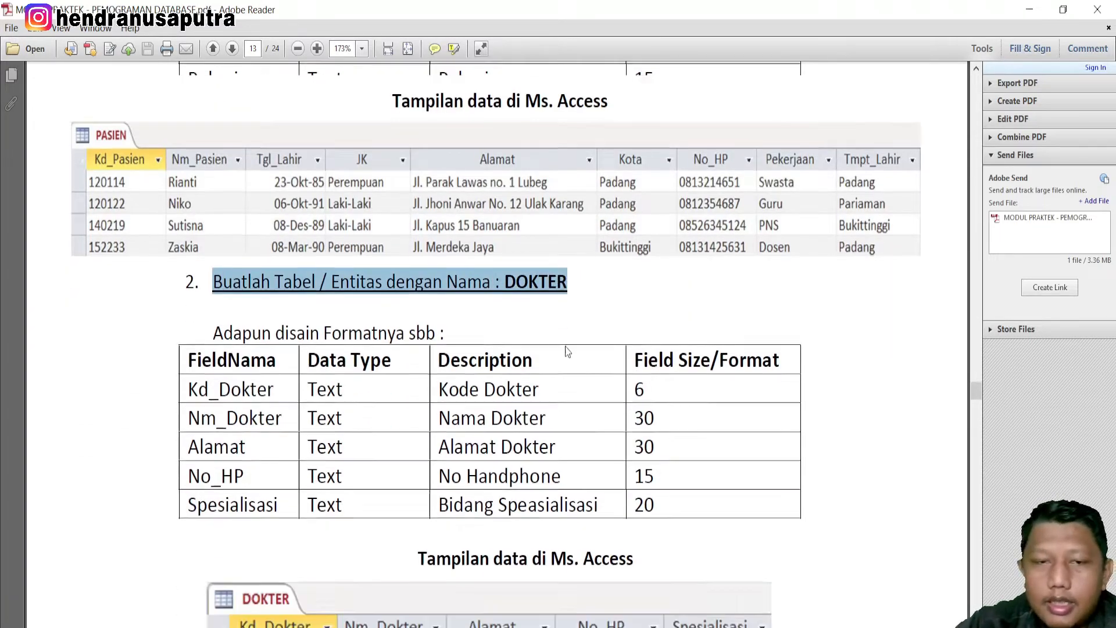
{"action": "left_click_drag", "start_coordinate": [196, 266], "coordinate": [667, 378]}
{"action": "scroll", "coordinate": [547, 395], "scroll_direction": "down", "scroll_amount": 4}
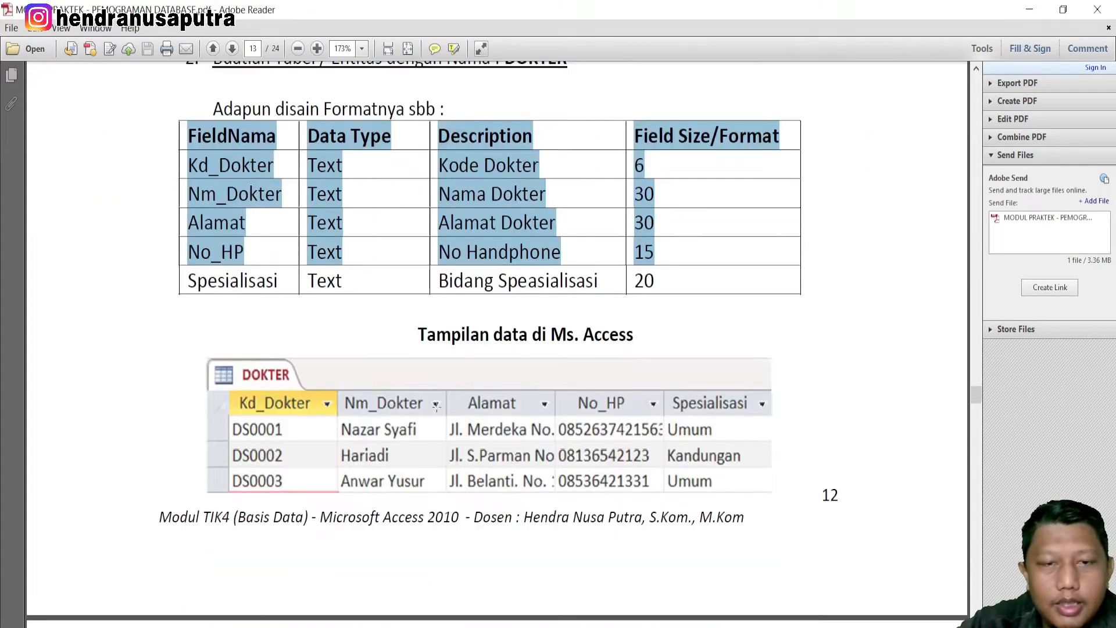
{"action": "left_click", "coordinate": [422, 413]}
- Examine the exercise's OBAT table task on page 14, including its field design and sample records
{"action": "scroll", "coordinate": [423, 417], "scroll_direction": "down", "scroll_amount": 18}
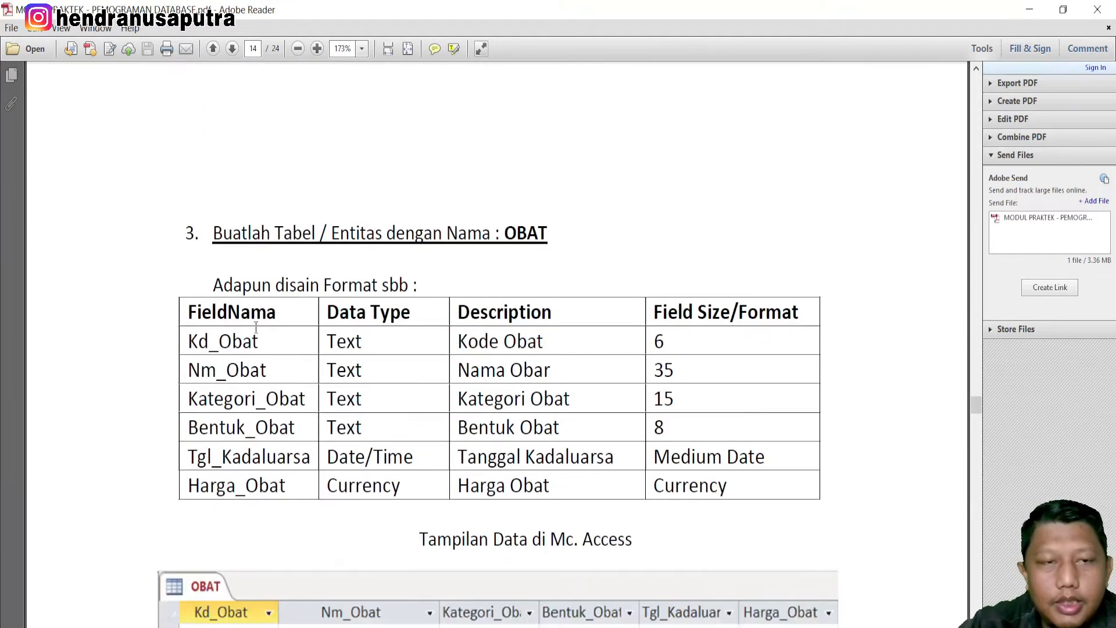
{"action": "left_click_drag", "start_coordinate": [238, 235], "coordinate": [541, 236]}
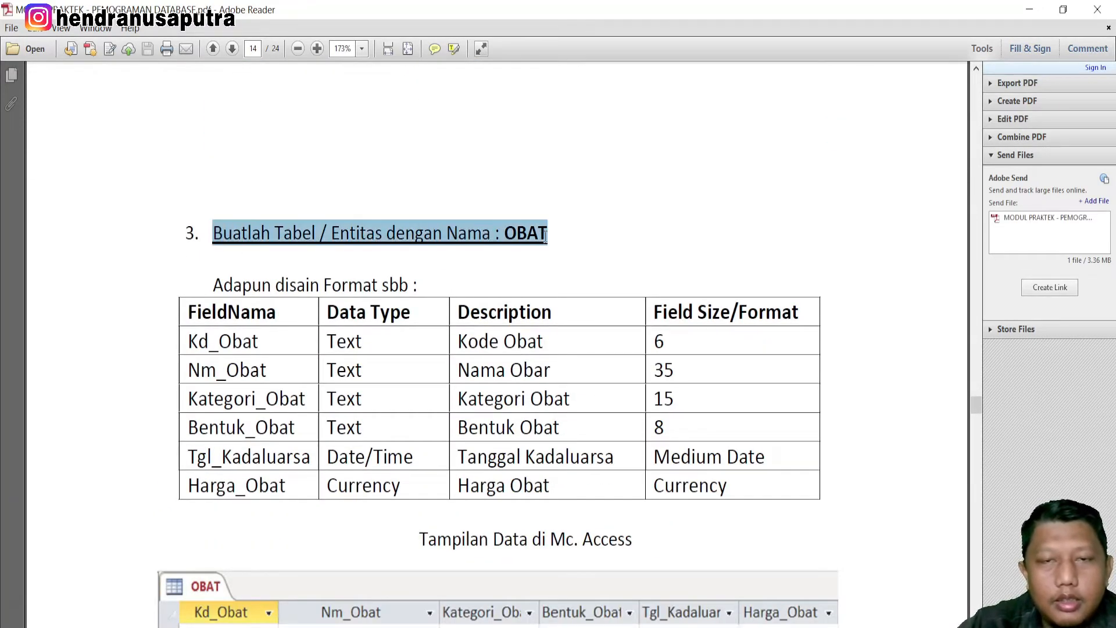
{"action": "left_click_drag", "start_coordinate": [249, 312], "coordinate": [644, 462]}
{"action": "scroll", "coordinate": [394, 405], "scroll_direction": "down", "scroll_amount": 8}
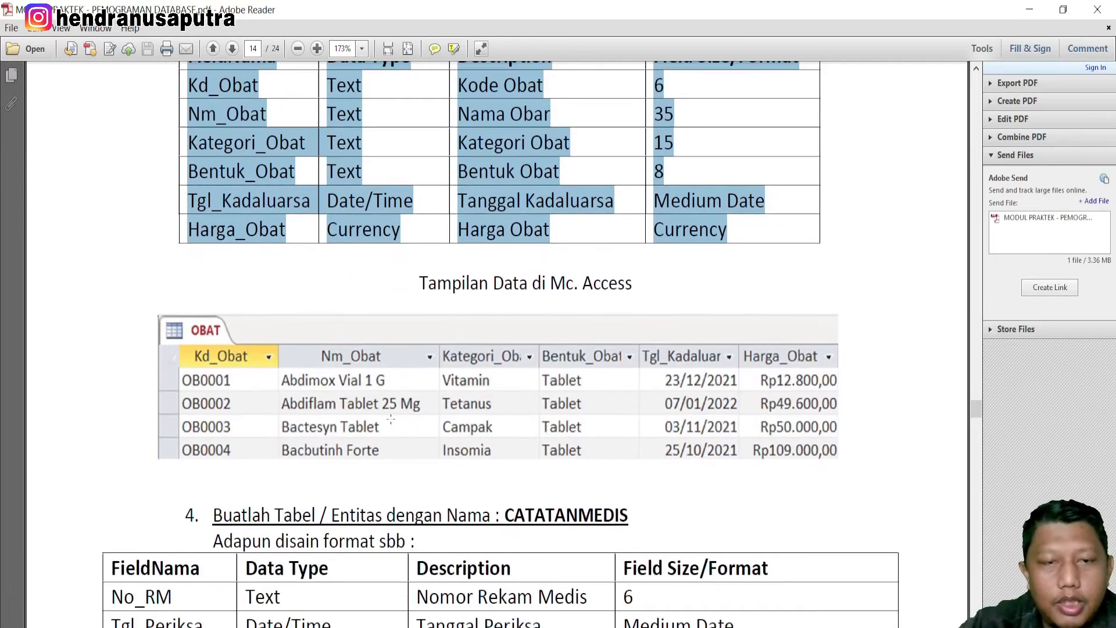
{"action": "left_click", "coordinate": [400, 406]}
- Examine the CATATANMEDIS table task and its field design, including the combo box lookups for the code fields
{"action": "scroll", "coordinate": [402, 409], "scroll_direction": "down", "scroll_amount": 6}
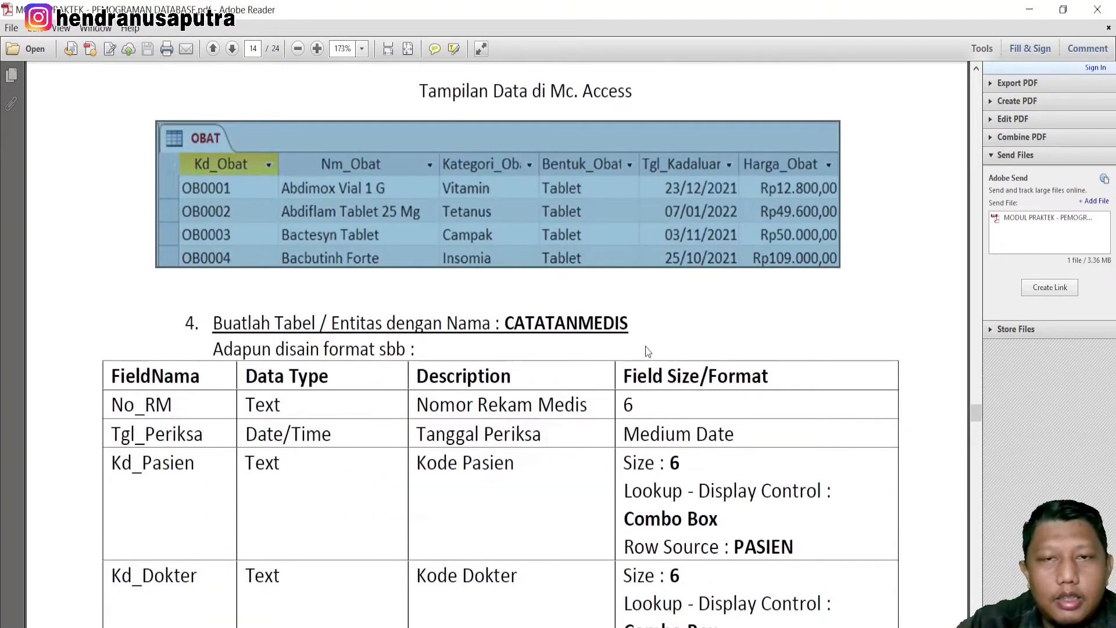
{"action": "scroll", "coordinate": [505, 415], "scroll_direction": "down", "scroll_amount": 3}
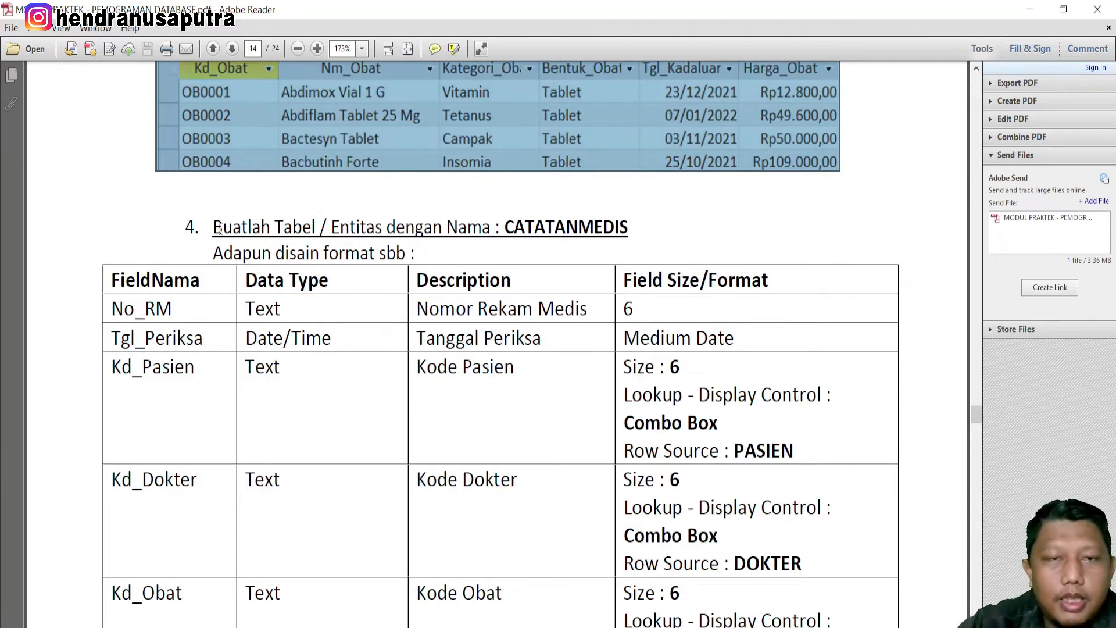
{"action": "left_click_drag", "start_coordinate": [214, 225], "coordinate": [607, 233]}
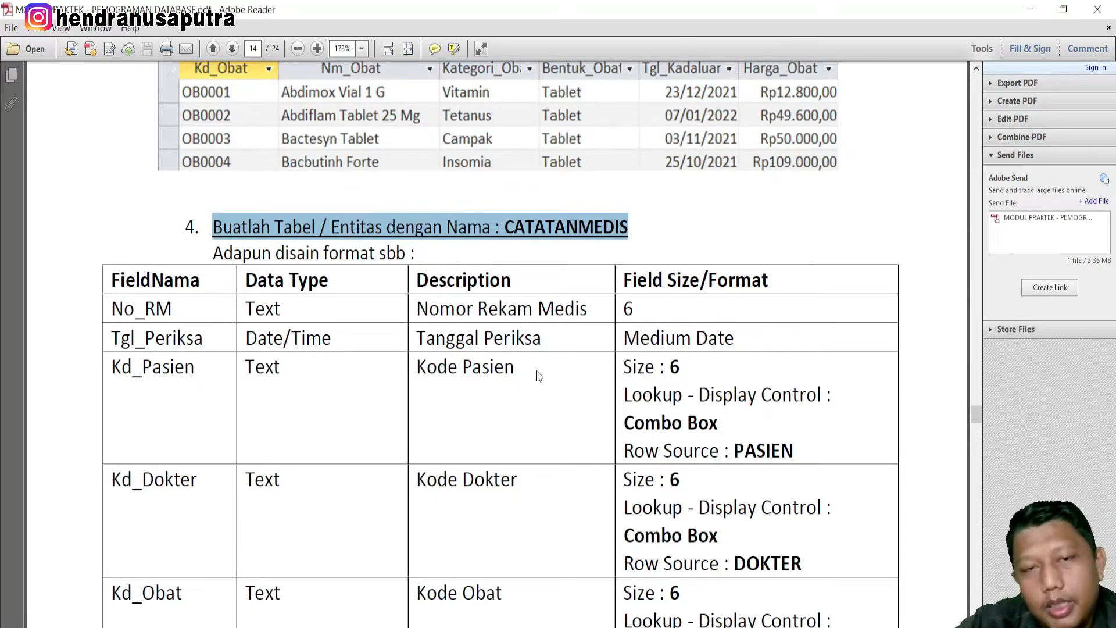
{"action": "scroll", "coordinate": [654, 347], "scroll_direction": "down", "scroll_amount": 4}
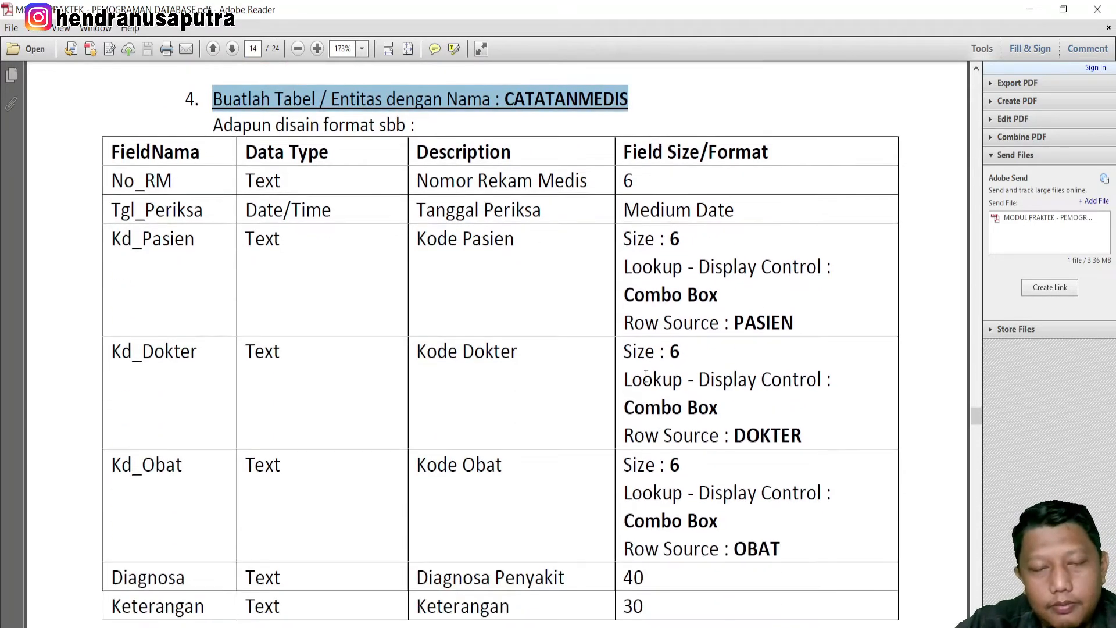
- Go back to the OBAT table task and highlight its heading and field design for another review
{"action": "scroll", "coordinate": [627, 259], "scroll_direction": "up", "scroll_amount": 14}
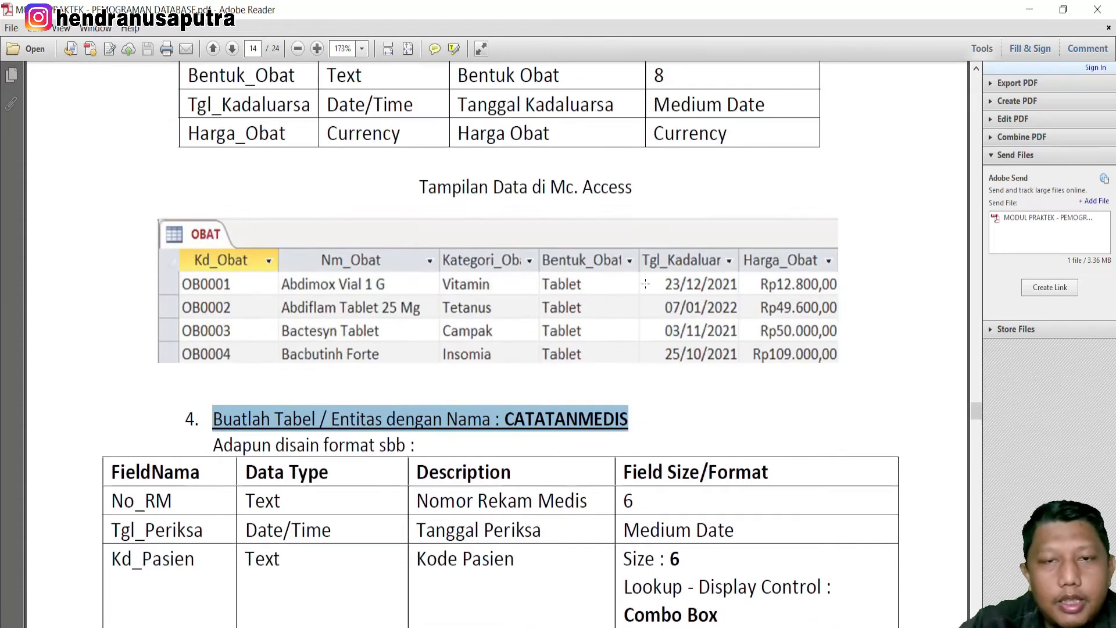
{"action": "scroll", "coordinate": [590, 298], "scroll_direction": "up", "scroll_amount": 1}
{"action": "scroll", "coordinate": [696, 382], "scroll_direction": "down", "scroll_amount": 1}
{"action": "scroll", "coordinate": [669, 382], "scroll_direction": "up", "scroll_amount": 7}
{"action": "scroll", "coordinate": [666, 384], "scroll_direction": "down", "scroll_amount": 7}
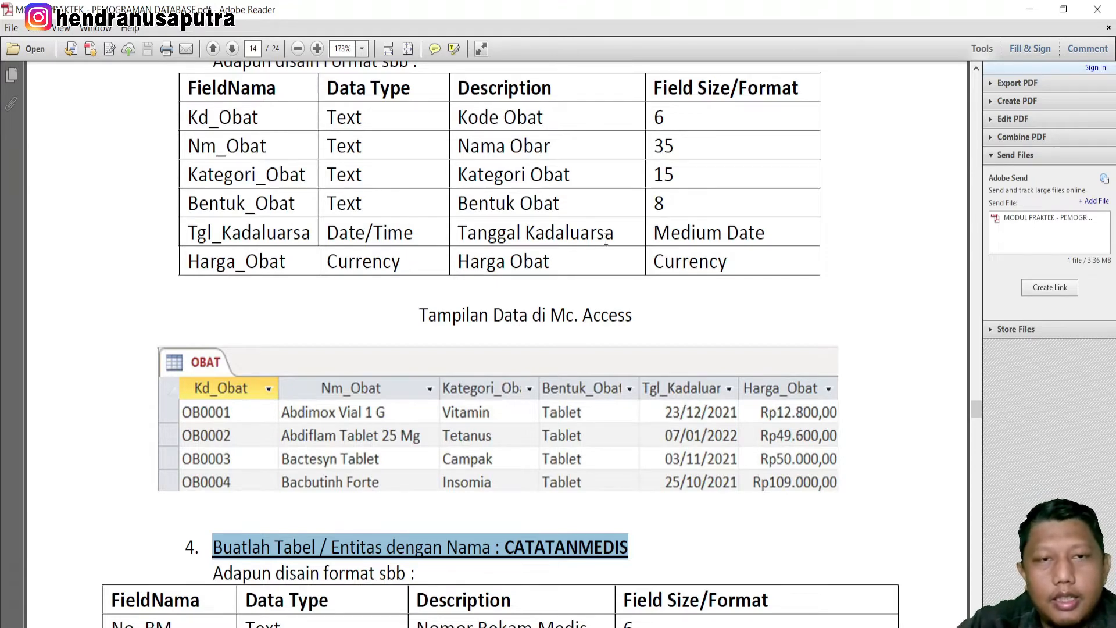
{"action": "scroll", "coordinate": [412, 286], "scroll_direction": "up", "scroll_amount": 3}
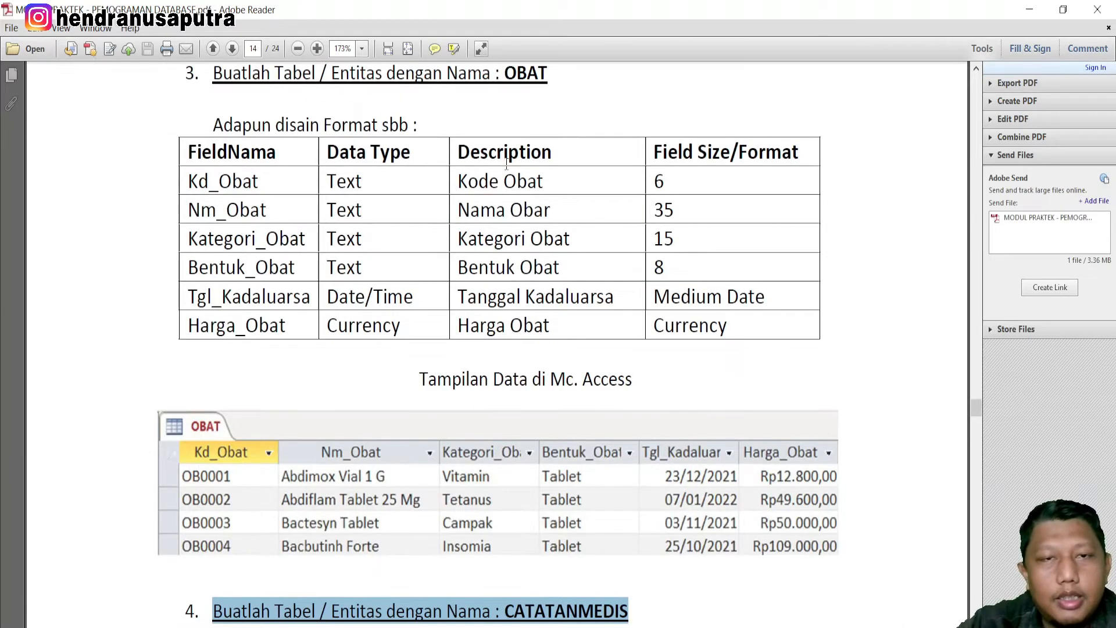
{"action": "left_click_drag", "start_coordinate": [209, 109], "coordinate": [750, 307]}
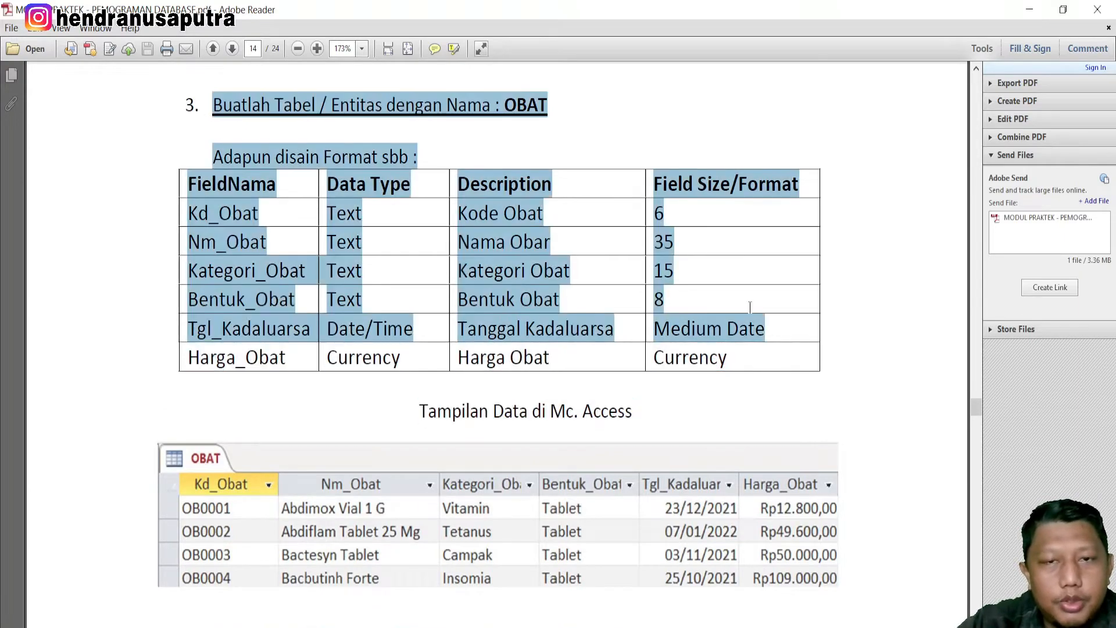
- Review the module's DOKTER, OBAT and CATATANMEDIS table designs again, highlighting the first CATATANMEDIS field rows and reading through its combo box lookups
{"action": "scroll", "coordinate": [688, 324], "scroll_direction": "up", "scroll_amount": 12}
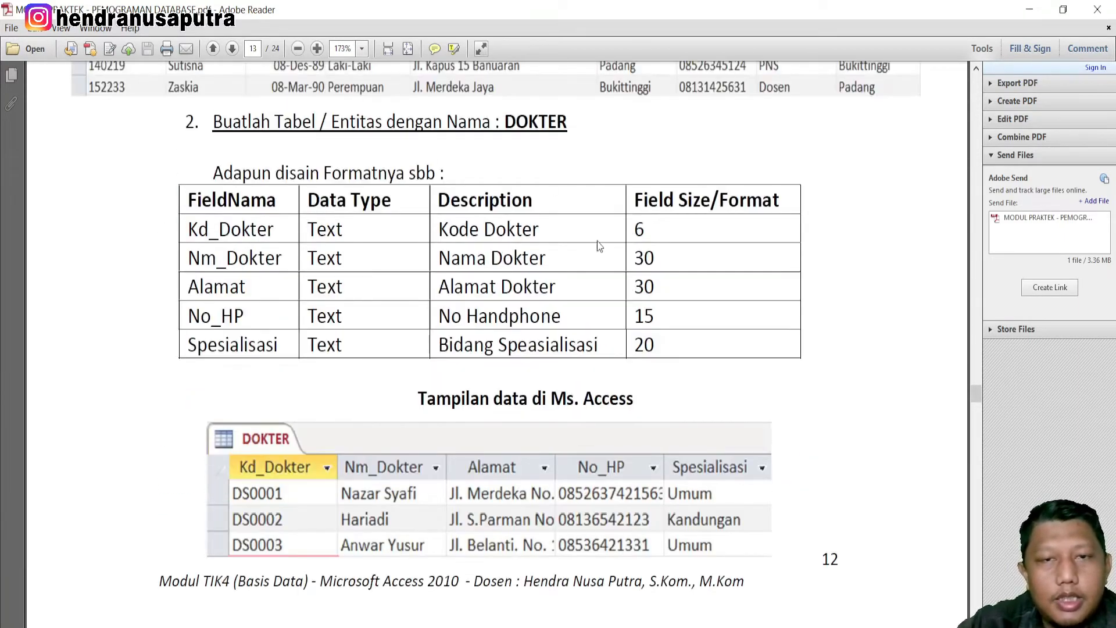
{"action": "scroll", "coordinate": [599, 255], "scroll_direction": "down", "scroll_amount": 12}
{"action": "scroll", "coordinate": [604, 365], "scroll_direction": "down", "scroll_amount": 9}
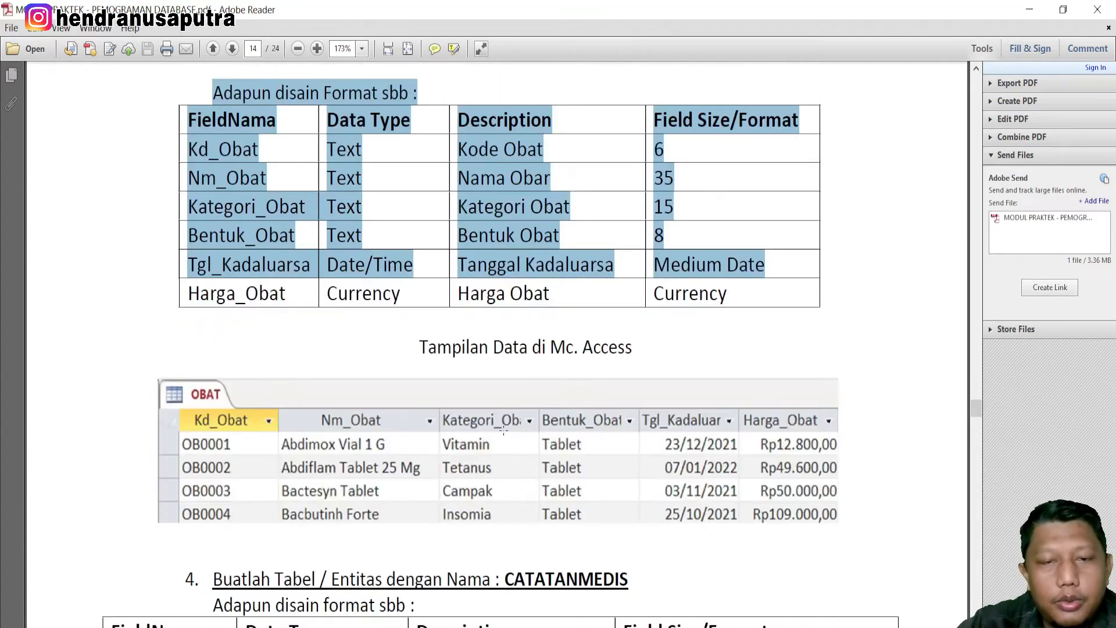
{"action": "left_click", "coordinate": [563, 415]}
{"action": "scroll", "coordinate": [613, 422], "scroll_direction": "down", "scroll_amount": 5}
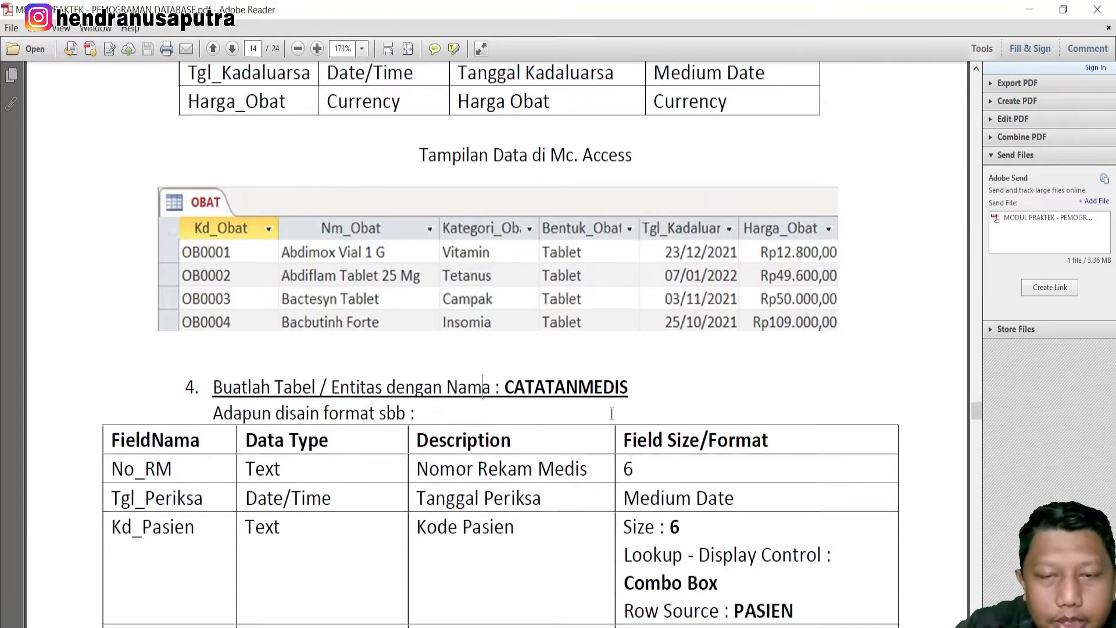
{"action": "left_click_drag", "start_coordinate": [117, 316], "coordinate": [755, 427]}
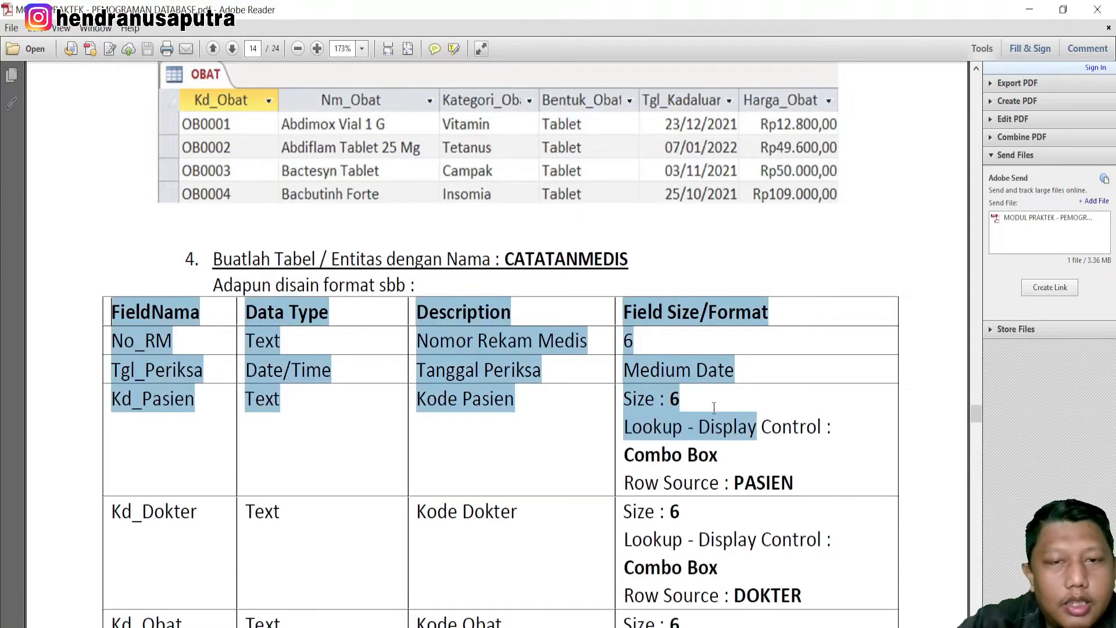
{"action": "scroll", "coordinate": [718, 417], "scroll_direction": "down", "scroll_amount": 1}
{"action": "scroll", "coordinate": [627, 410], "scroll_direction": "down", "scroll_amount": 2}
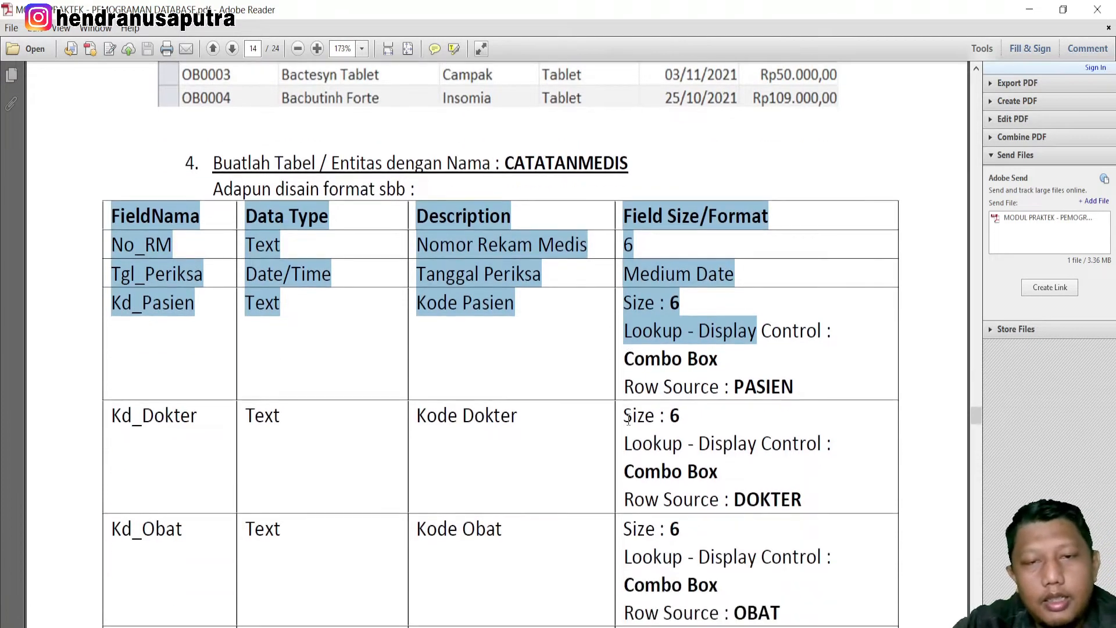
{"action": "left_click", "coordinate": [407, 354]}
{"action": "scroll", "coordinate": [268, 346], "scroll_direction": "down", "scroll_amount": 2}
{"action": "scroll", "coordinate": [511, 482], "scroll_direction": "down", "scroll_amount": 2}
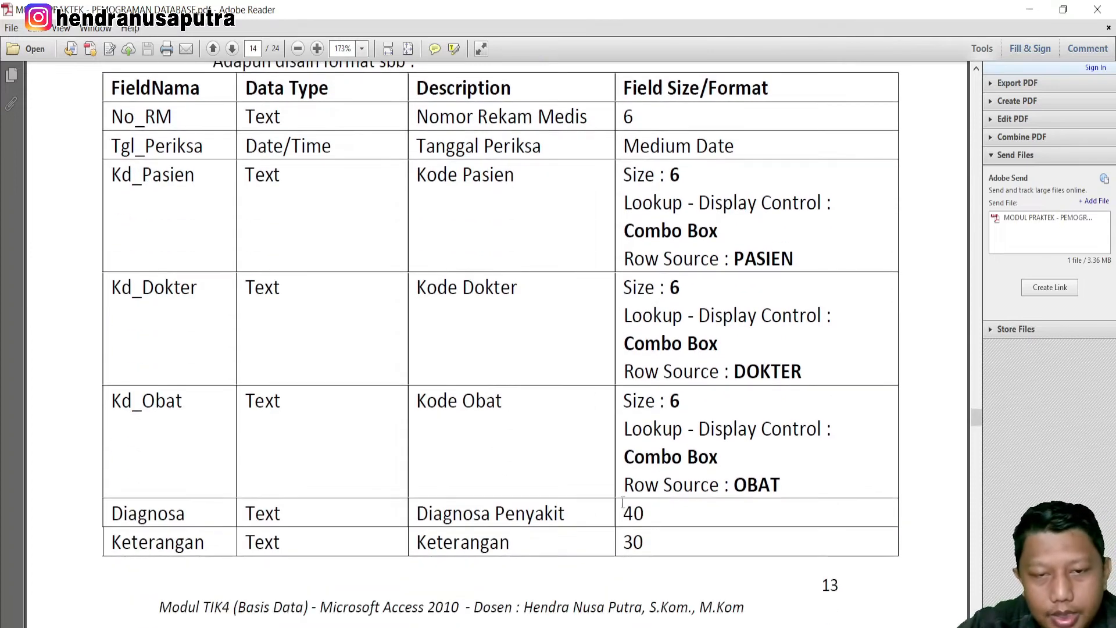
{"action": "scroll", "coordinate": [510, 481], "scroll_direction": "up", "scroll_amount": 15}
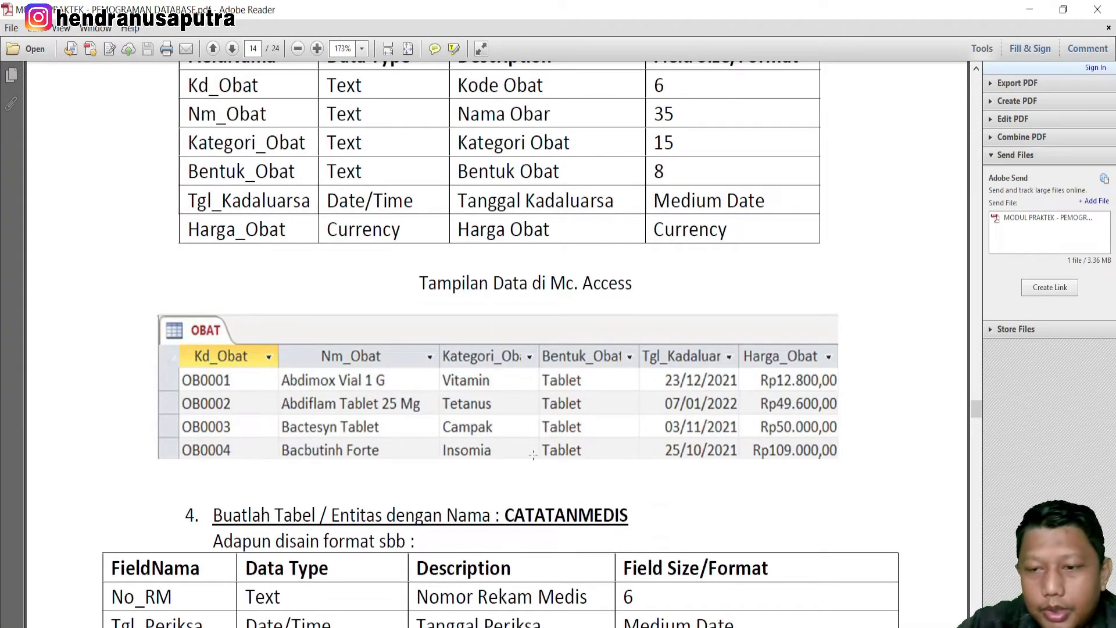
{"action": "scroll", "coordinate": [641, 364], "scroll_direction": "up", "scroll_amount": 20}
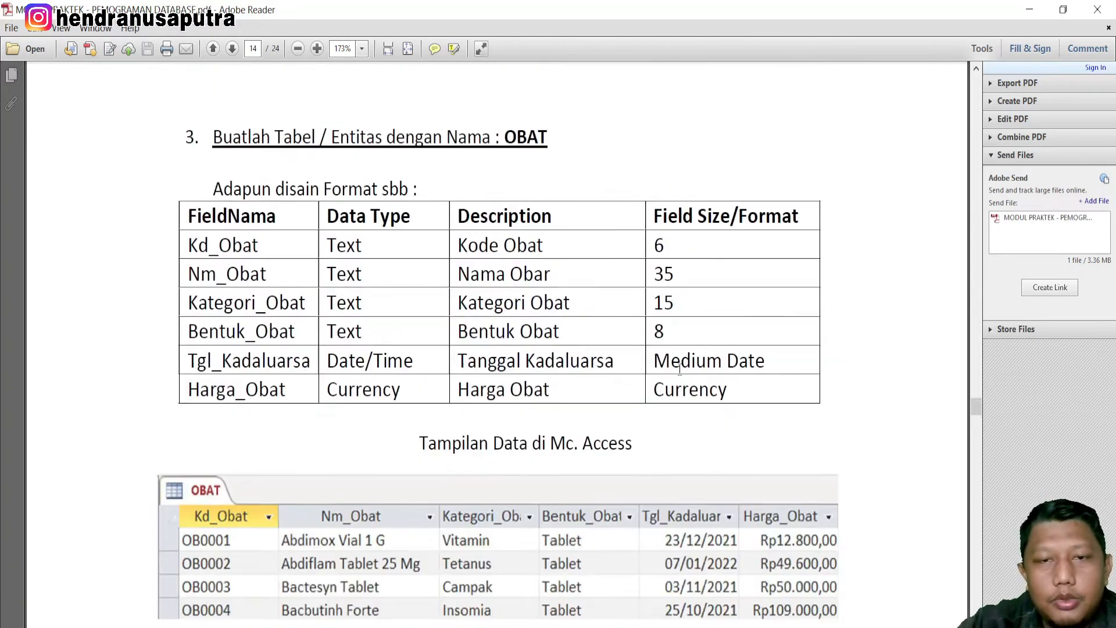
{"action": "scroll", "coordinate": [566, 269], "scroll_direction": "up", "scroll_amount": 2}
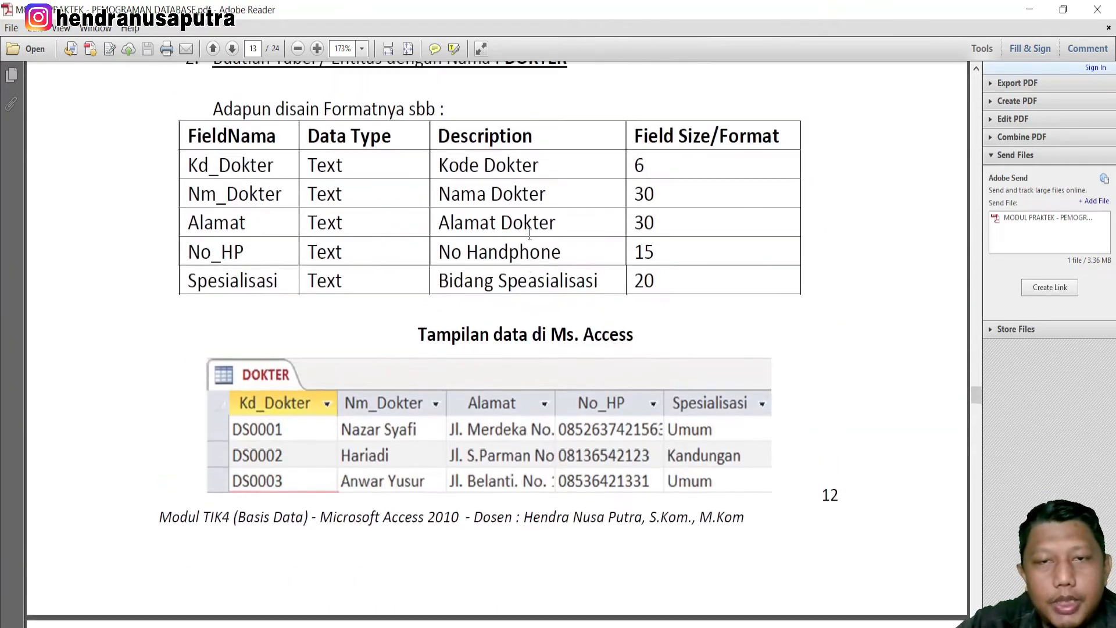
{"action": "scroll", "coordinate": [567, 290], "scroll_direction": "down", "scroll_amount": 12}
{"action": "scroll", "coordinate": [569, 340], "scroll_direction": "down", "scroll_amount": 10}
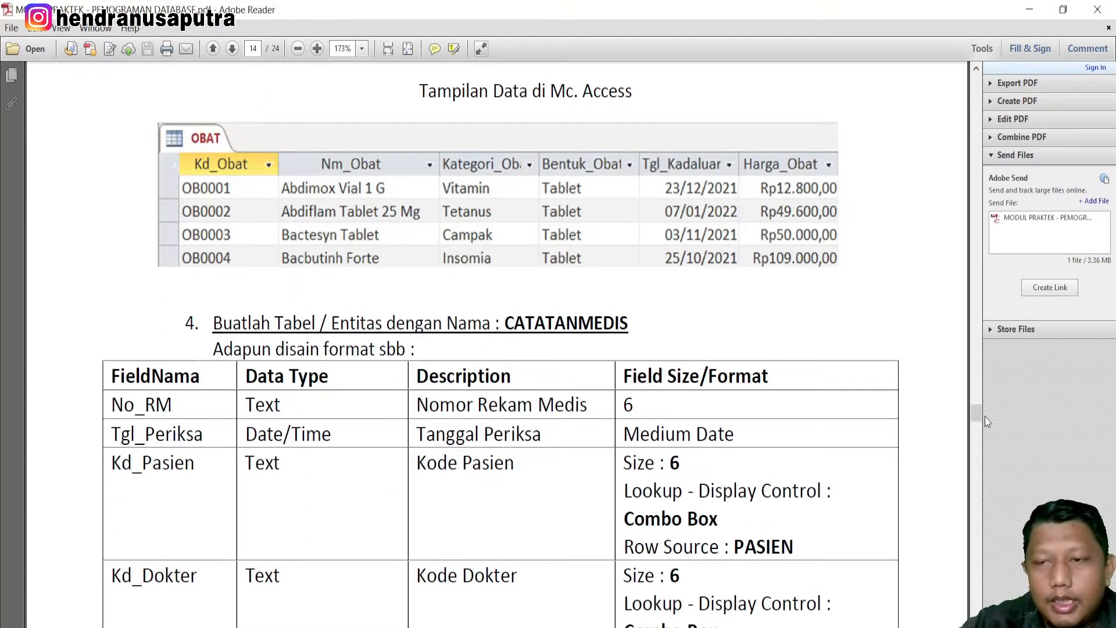
- Go back to the module's theory pages and skim the data types, field description, primary key and Indexed options
{"action": "left_click_drag", "start_coordinate": [977, 416], "coordinate": [997, 319]}
{"action": "scroll", "coordinate": [760, 393], "scroll_direction": "down", "scroll_amount": 8}
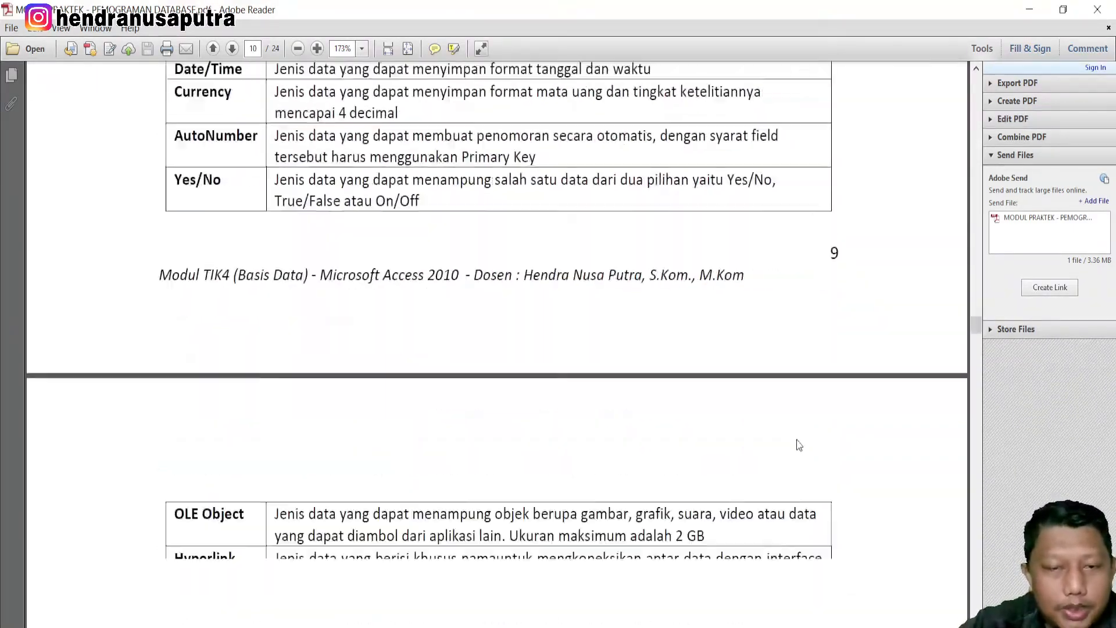
{"action": "scroll", "coordinate": [756, 414], "scroll_direction": "down", "scroll_amount": 3}
{"action": "scroll", "coordinate": [720, 386], "scroll_direction": "up", "scroll_amount": 3}
{"action": "scroll", "coordinate": [725, 394], "scroll_direction": "down", "scroll_amount": 7}
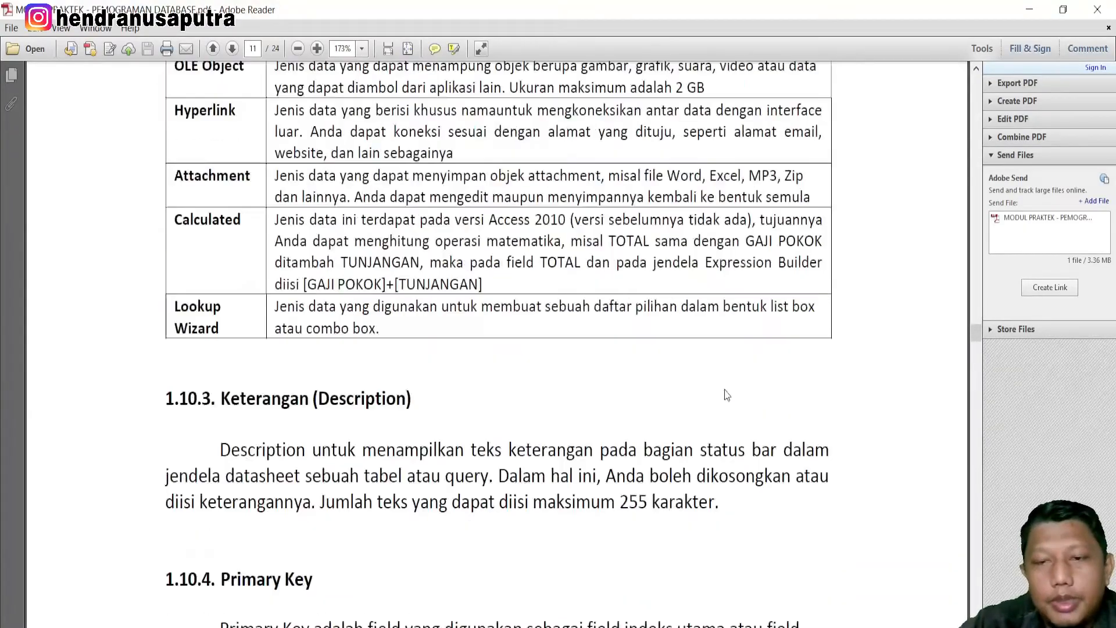
{"action": "scroll", "coordinate": [727, 395], "scroll_direction": "down", "scroll_amount": 20}
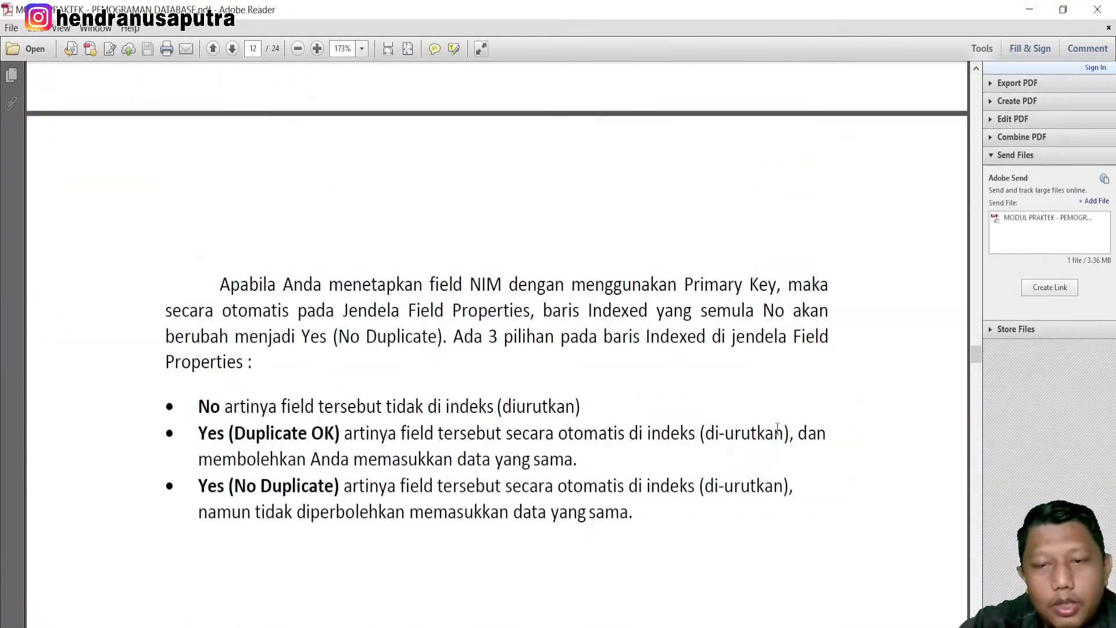
{"action": "scroll", "coordinate": [767, 436], "scroll_direction": "down", "scroll_amount": 20}
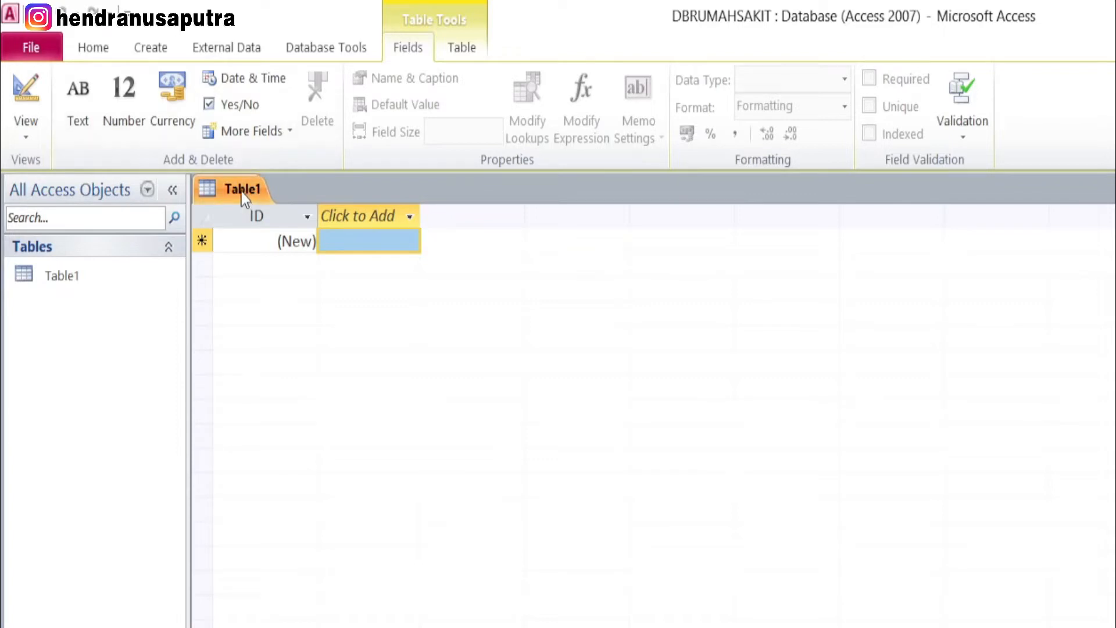
- Switch to Microsoft Access and save the new table Table1 under the name PASIEN
{"action": "right_click", "coordinate": [242, 191]}
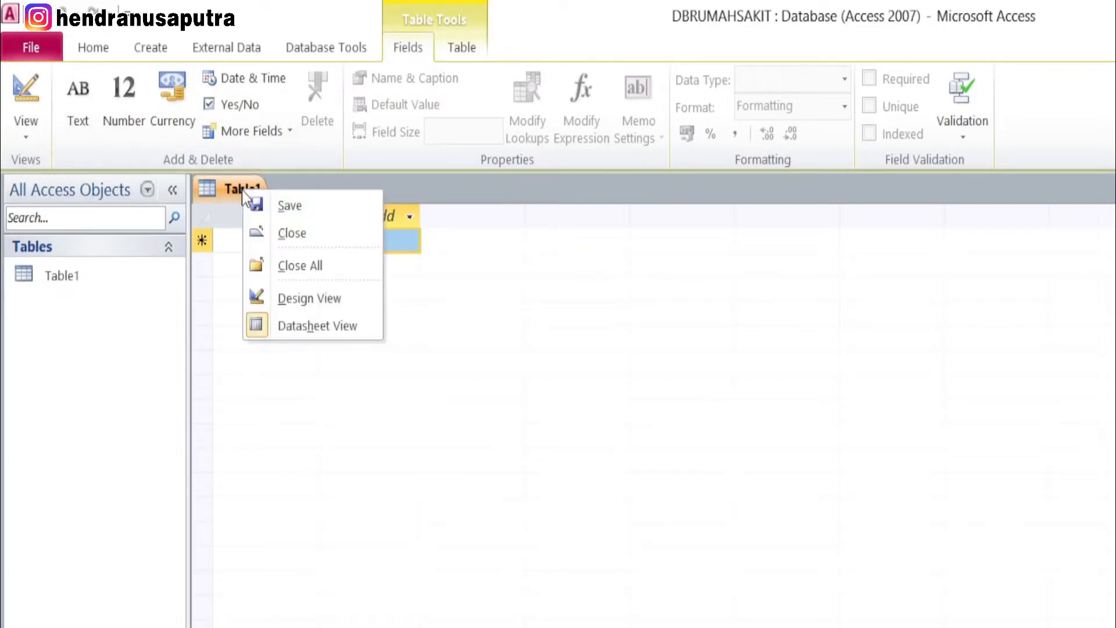
{"action": "left_click", "coordinate": [295, 205]}
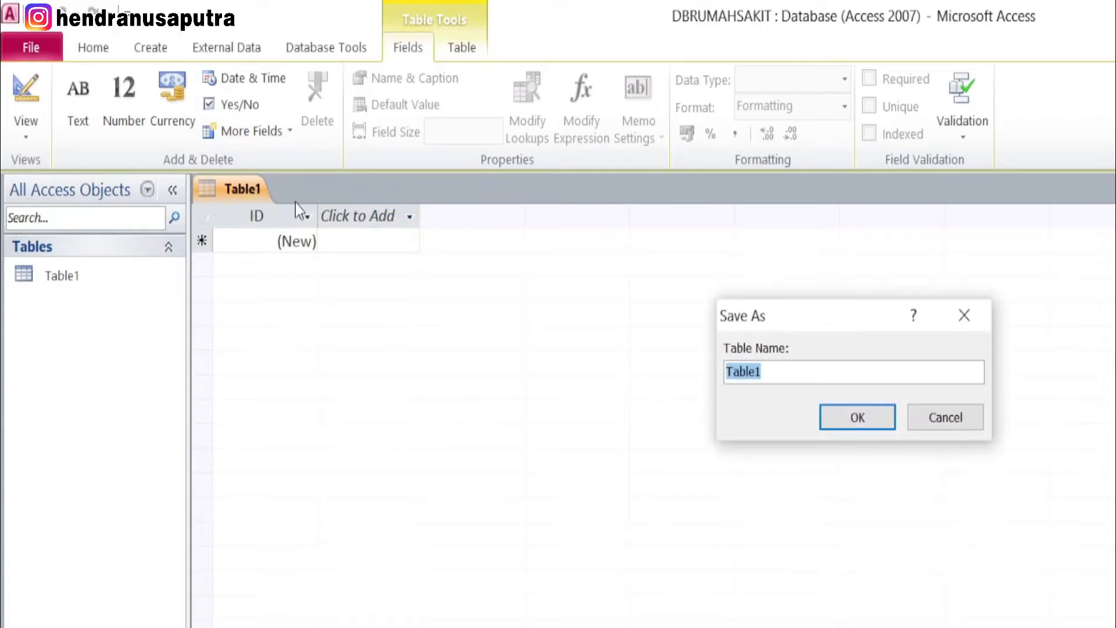
{"action": "key", "text": "Caps_Lock"}
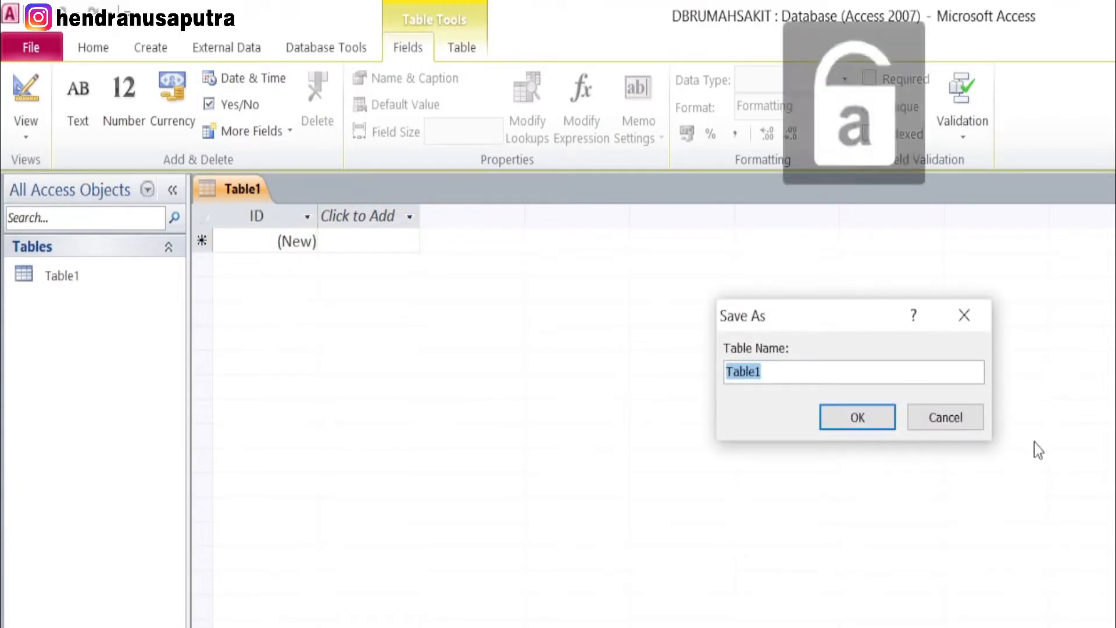
{"action": "type", "text": "PASIEN"}
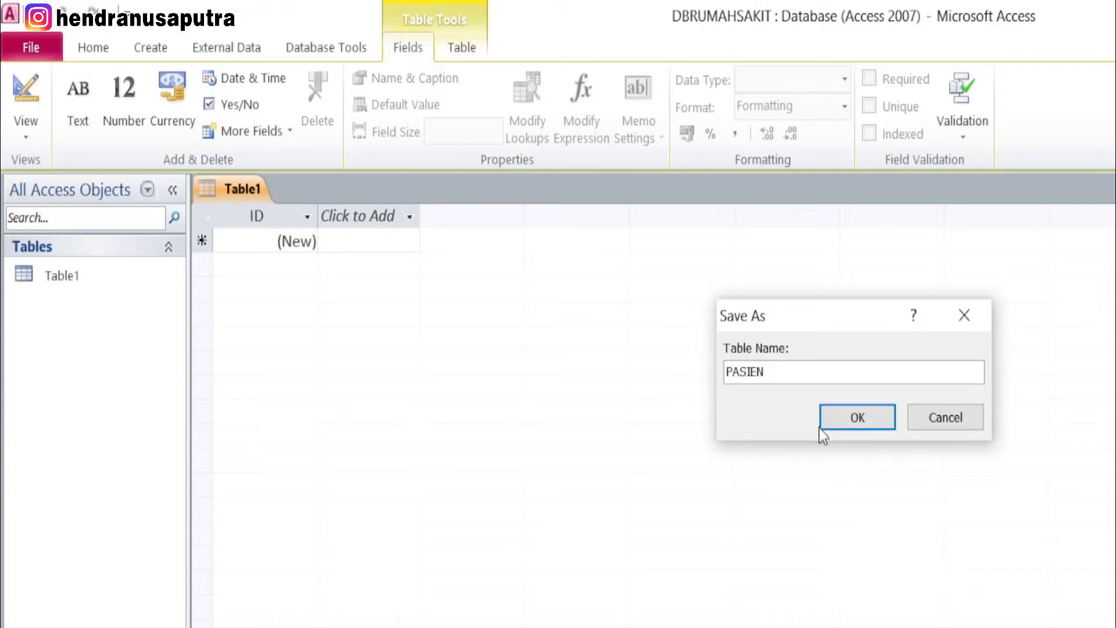
{"action": "left_click", "coordinate": [859, 412]}
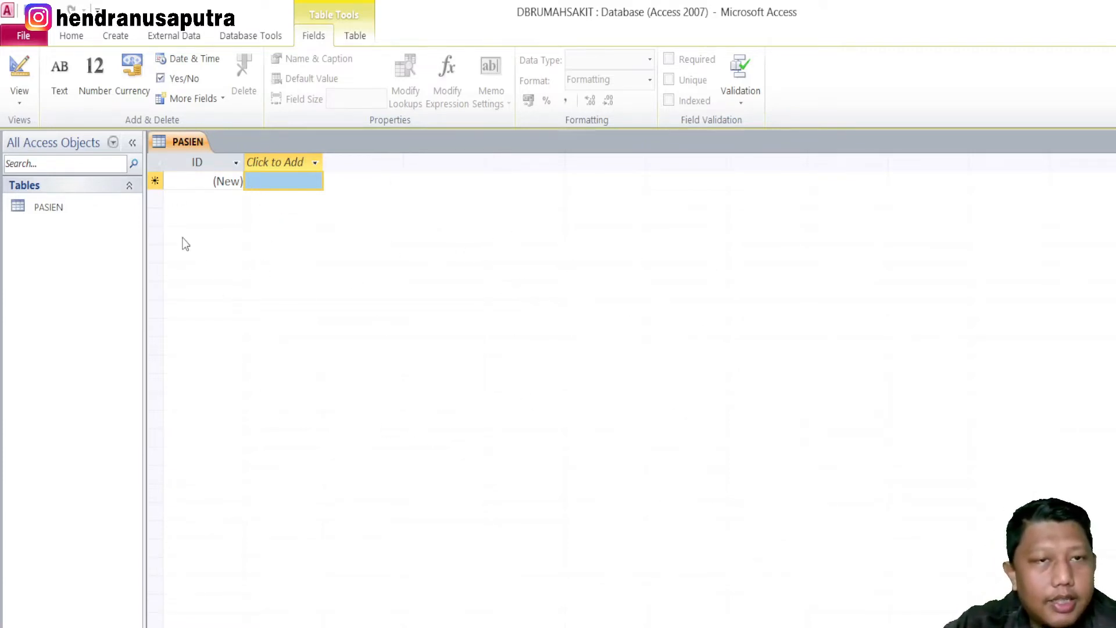
- Open the PASIEN table in Design View and rename its ID field to Kd_pasien
{"action": "right_click", "coordinate": [184, 143]}
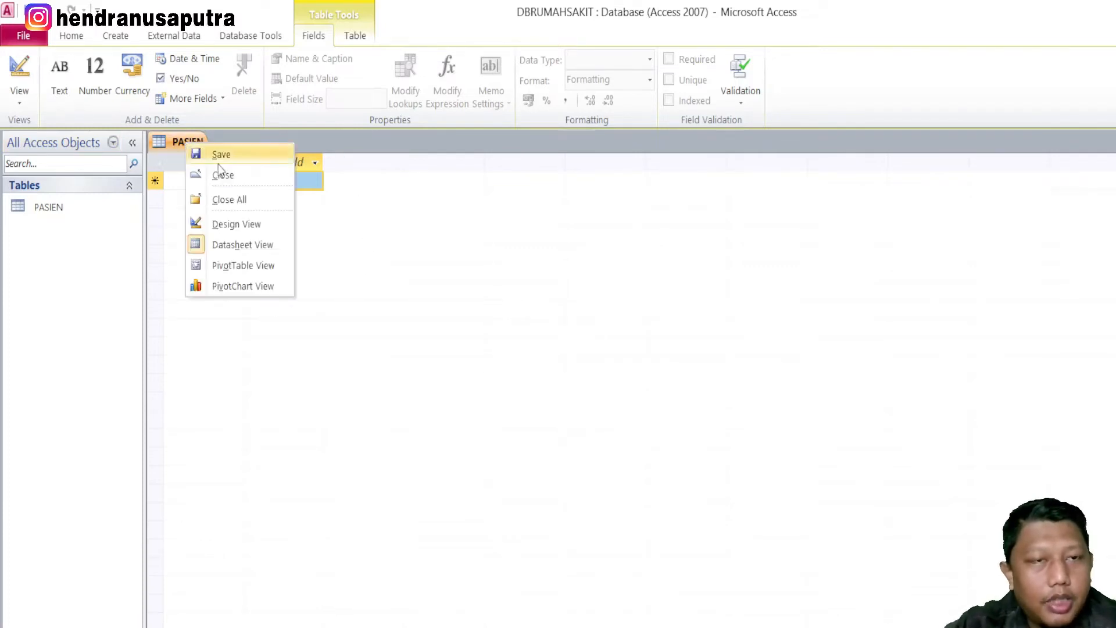
{"action": "left_click", "coordinate": [267, 226]}
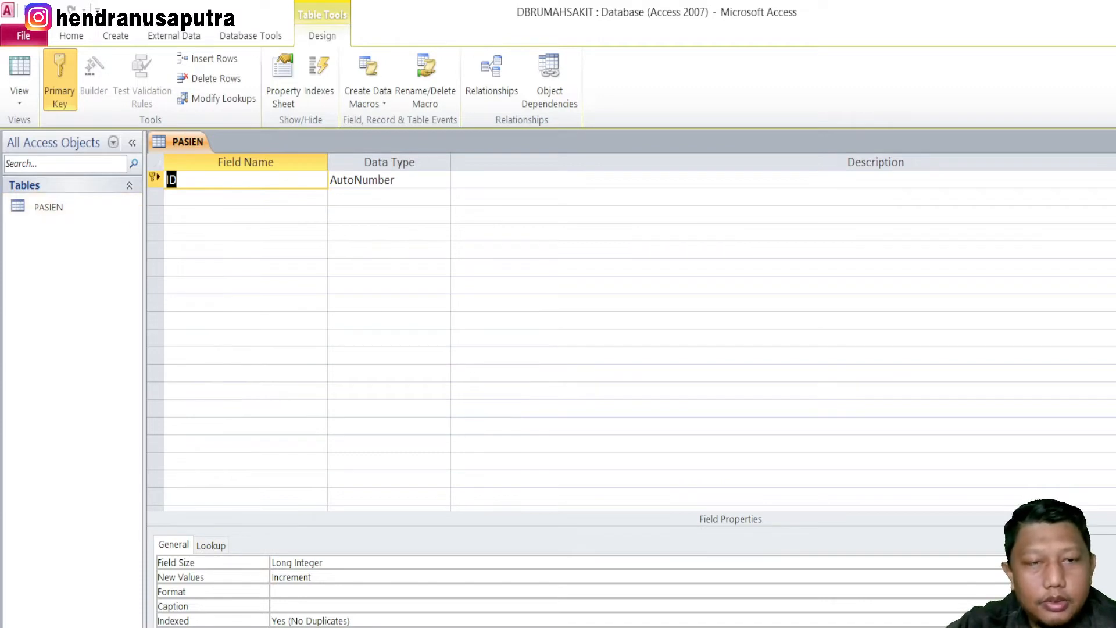
{"action": "left_click", "coordinate": [182, 180]}
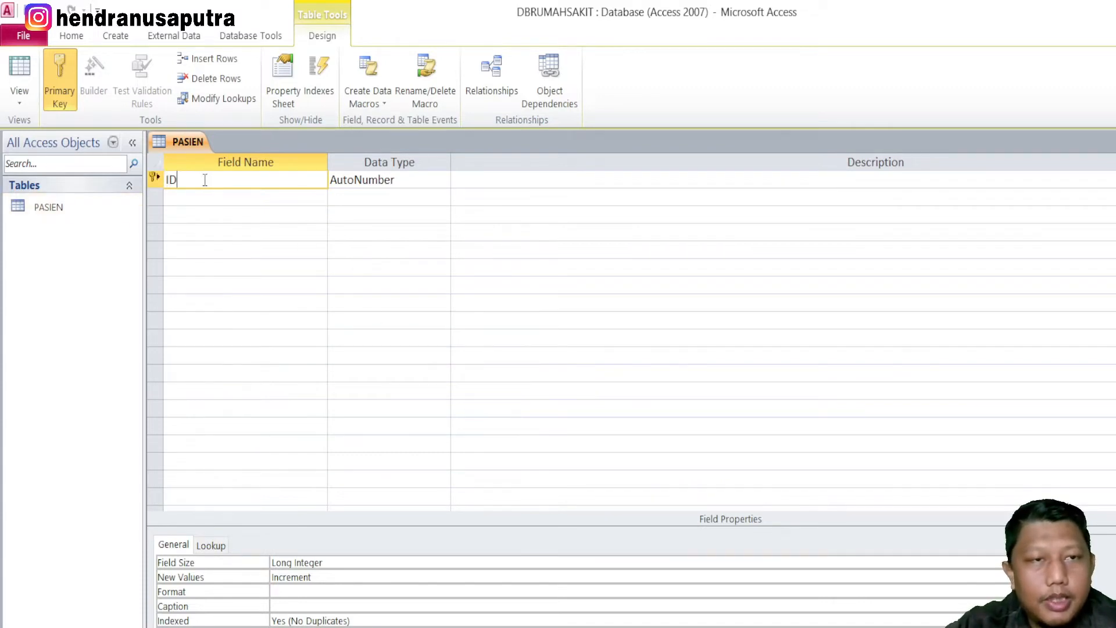
{"action": "left_click_drag", "start_coordinate": [204, 180], "coordinate": [109, 180]}
{"action": "type", "text": "k"}
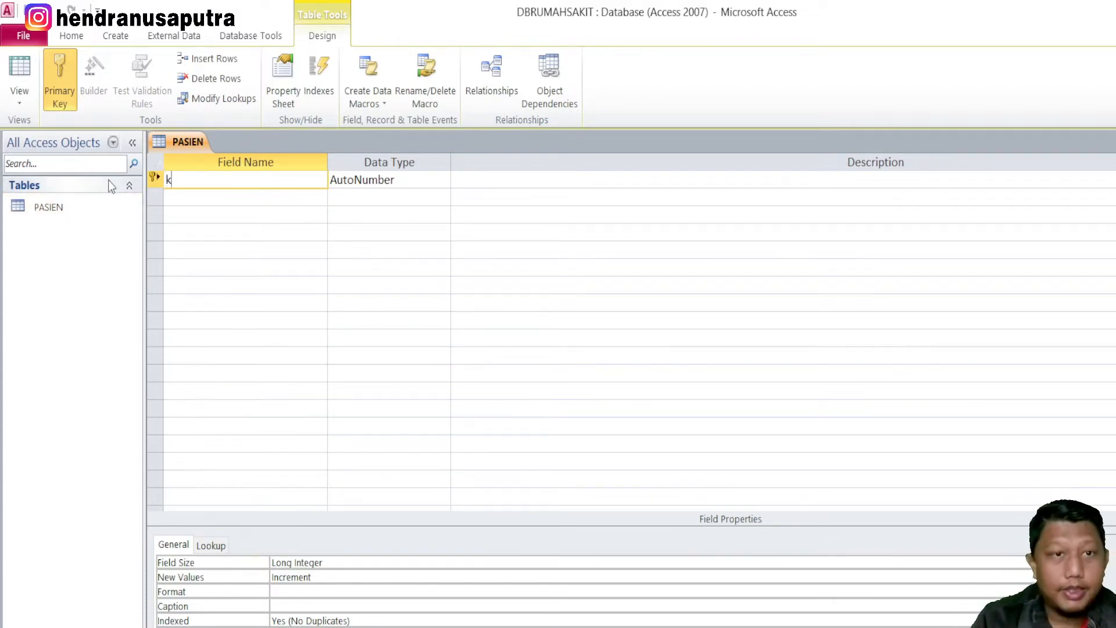
{"action": "key", "text": "BackSpace"}
{"action": "type", "text": "K"}
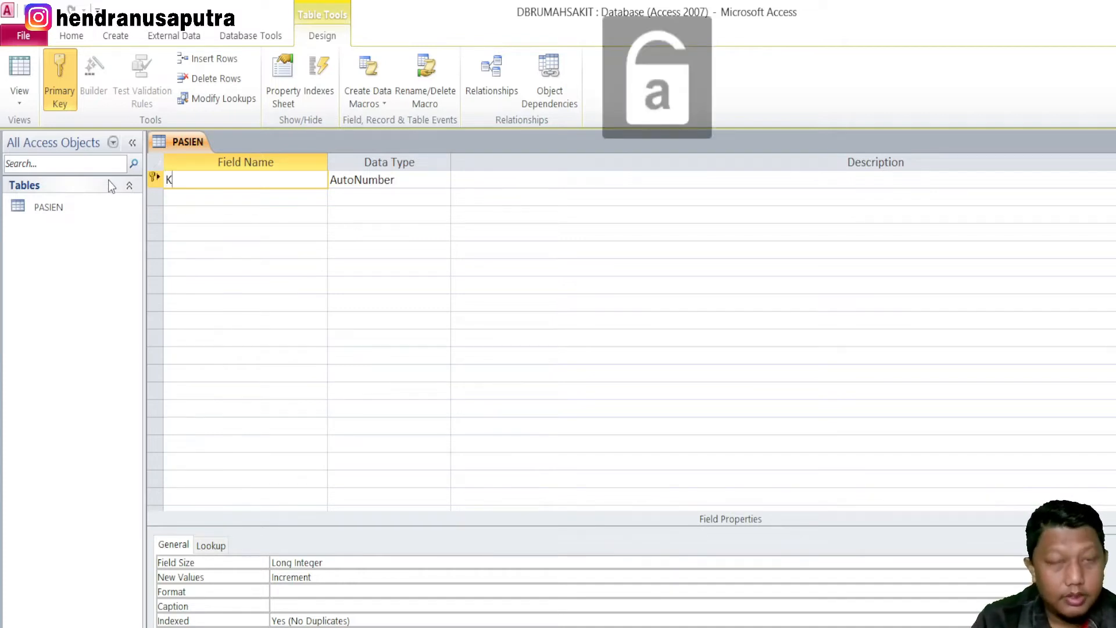
{"action": "type", "text": "d_pasien"}
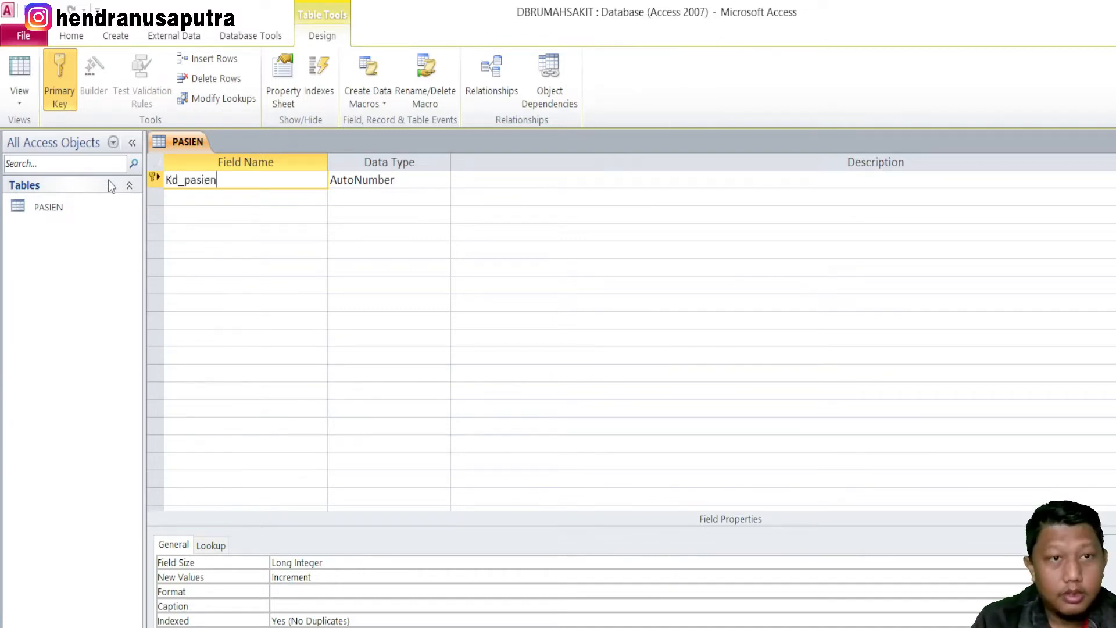
- Set the Kd_pasien field's data type to Text and enter the description Kode Pasien
{"action": "left_click", "coordinate": [386, 182]}
{"action": "left_click", "coordinate": [442, 179]}
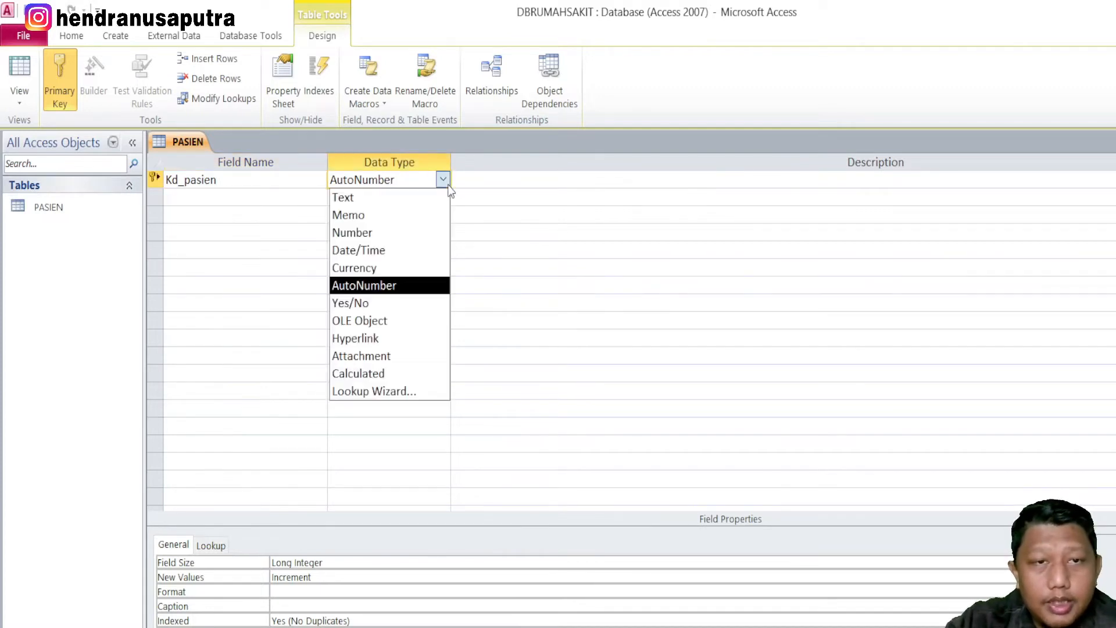
{"action": "left_click", "coordinate": [418, 203]}
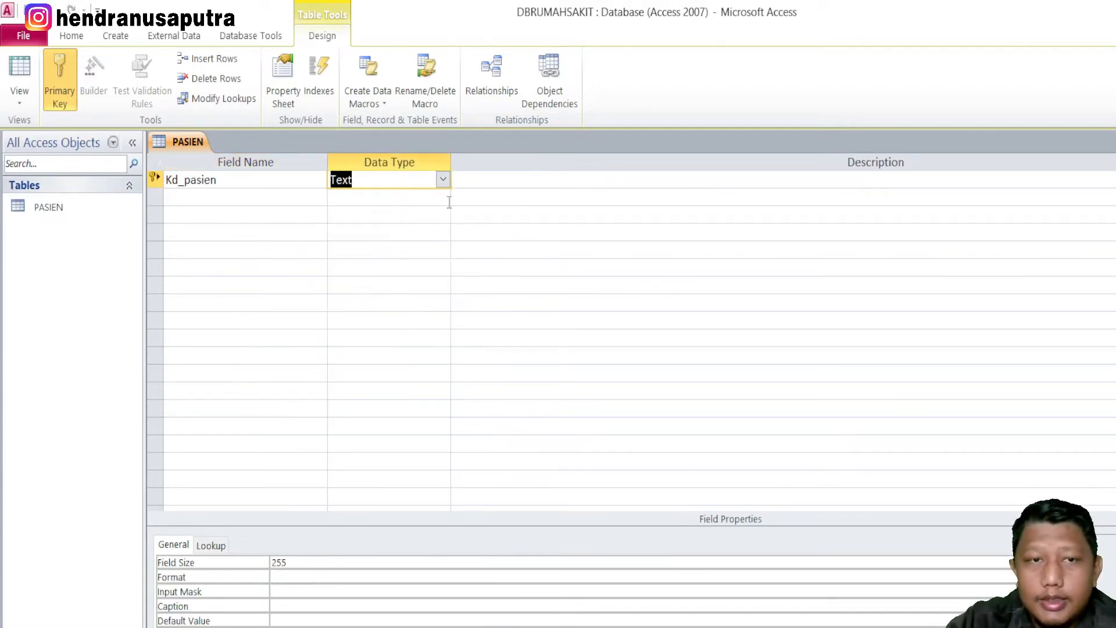
{"action": "left_click", "coordinate": [505, 176]}
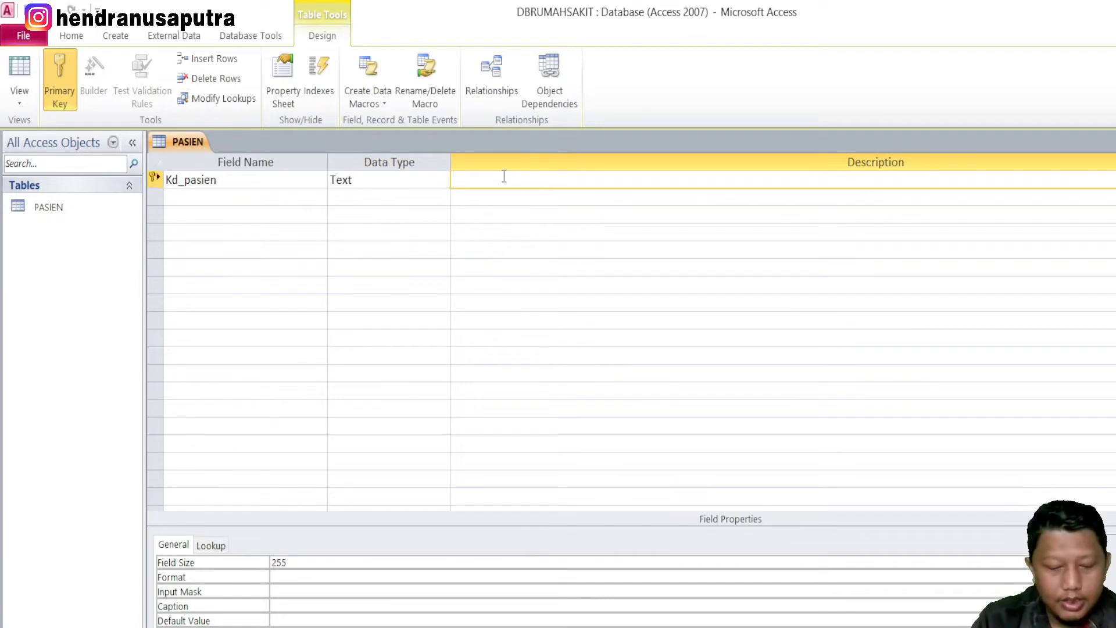
{"action": "type", "text": "Kode Pasien"}
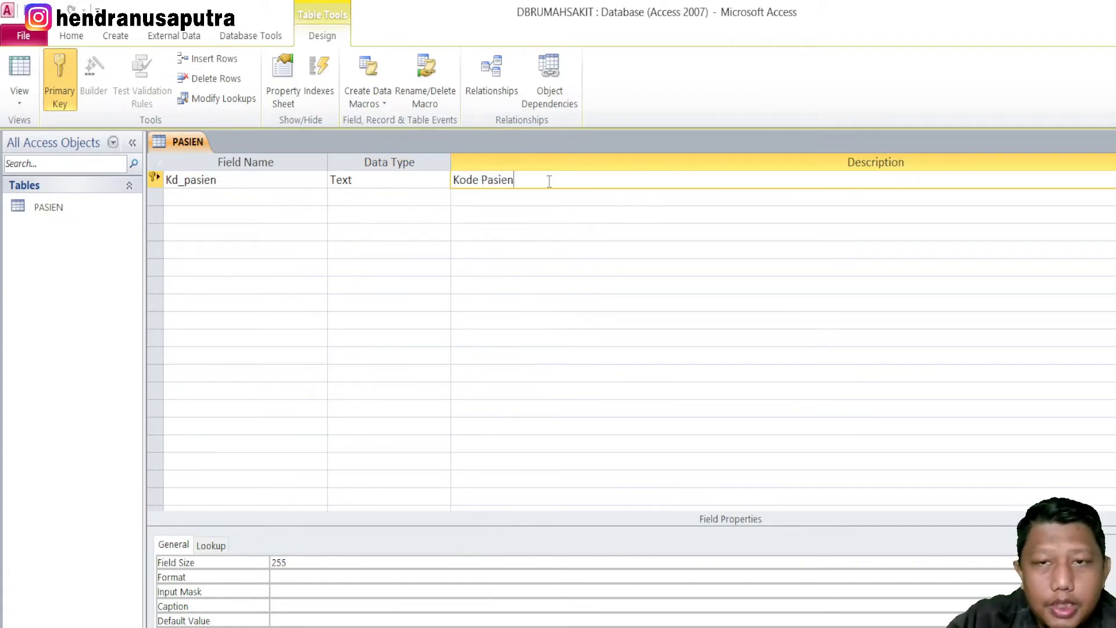
{"action": "mouse_move", "coordinate": [521, 182]}
{"action": "left_mouse_down"}
{"action": "mouse_move", "coordinate": [437, 182]}
{"action": "mouse_move", "coordinate": [516, 182]}
{"action": "left_mouse_up"}
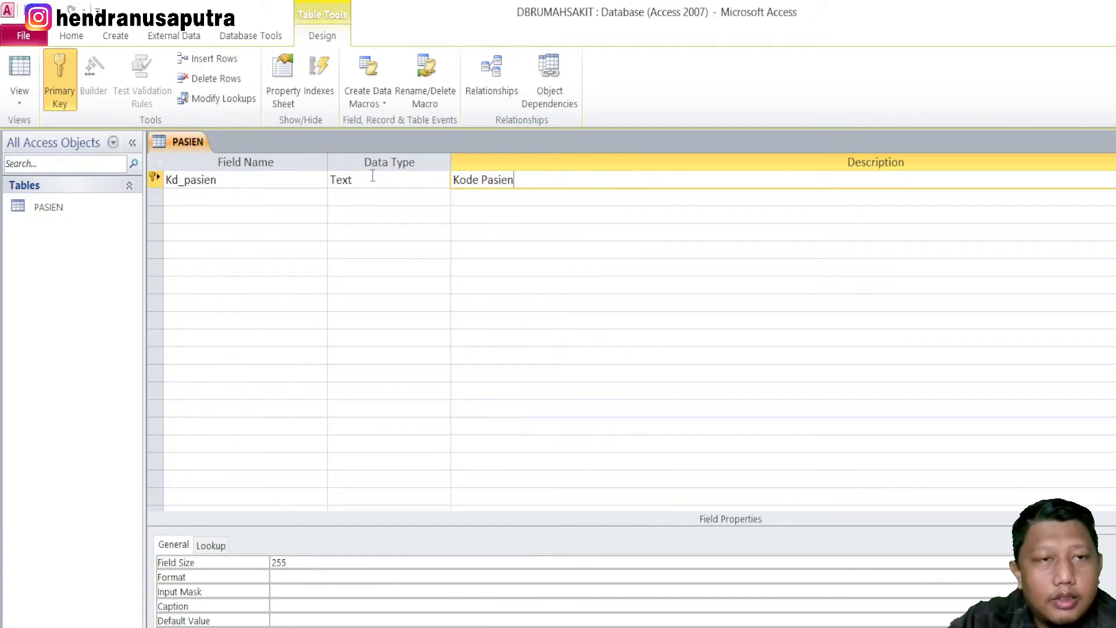
{"action": "double_click", "coordinate": [232, 178]}
{"action": "left_click", "coordinate": [235, 178]}
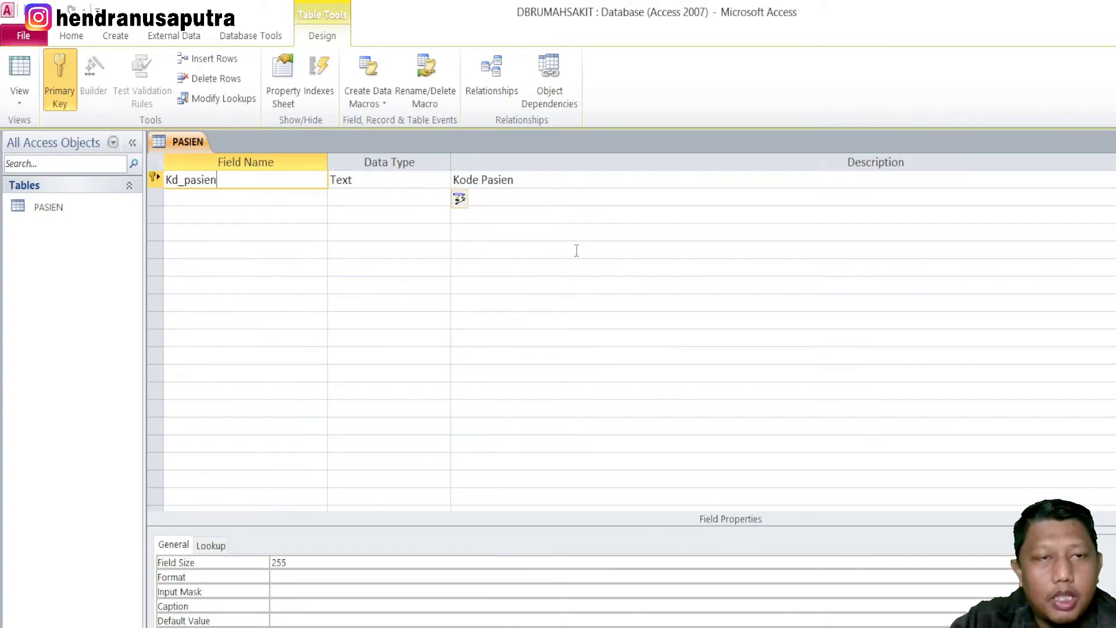
{"action": "left_click", "coordinate": [530, 182]}
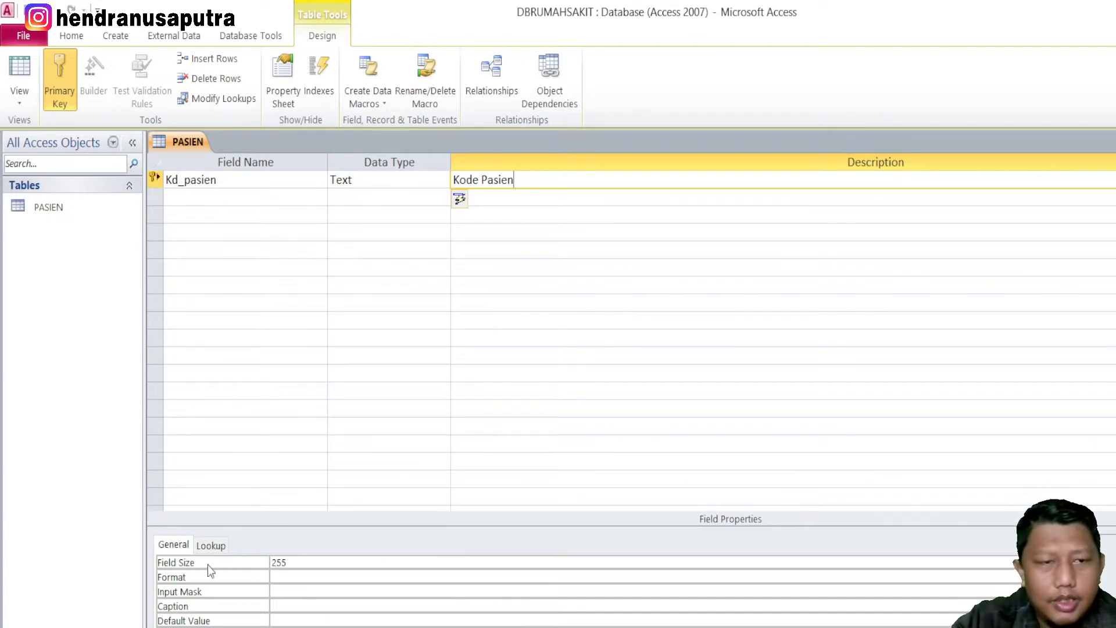
- Set the Kd_pasien field's size to 6
{"action": "left_click", "coordinate": [305, 562]}
{"action": "left_click_drag", "start_coordinate": [324, 563], "coordinate": [182, 564]}
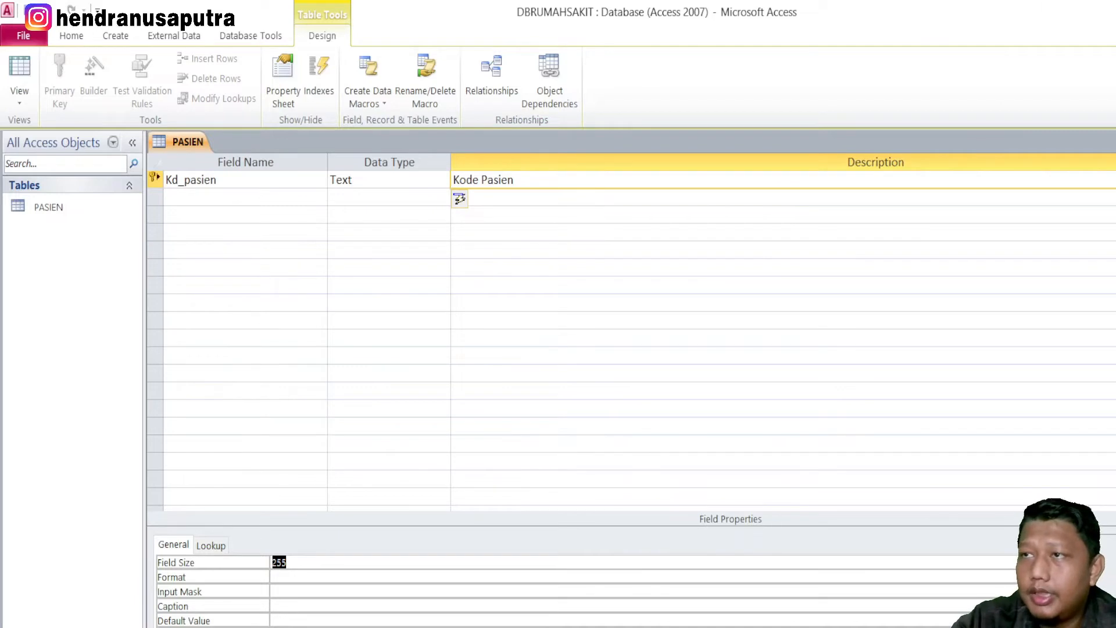
{"action": "key", "text": "Right"}
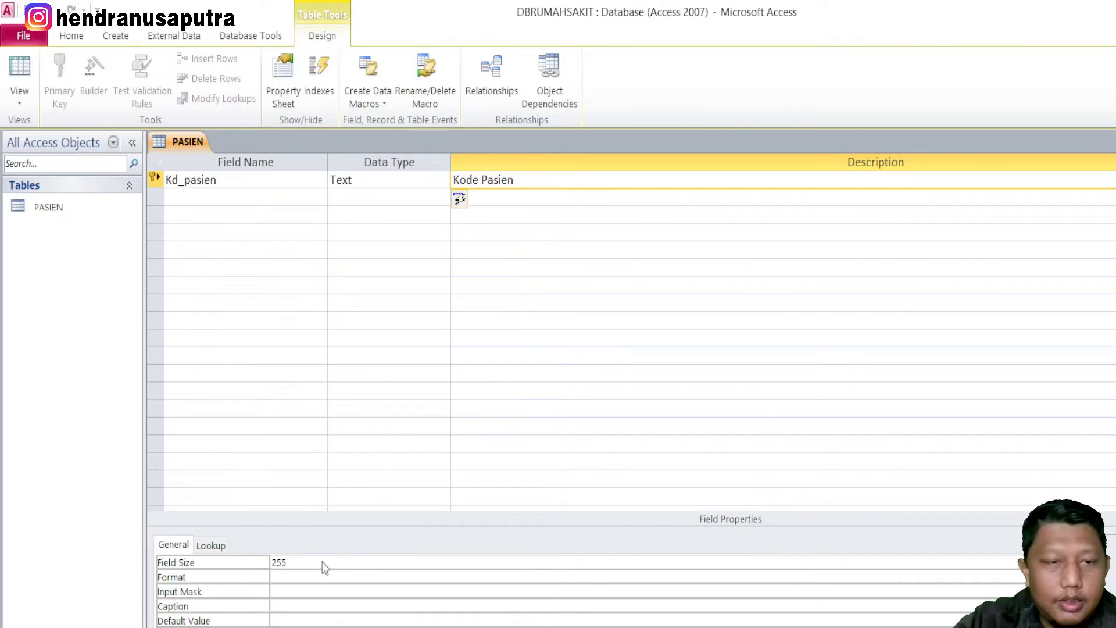
{"action": "left_click_drag", "start_coordinate": [297, 564], "coordinate": [273, 563]}
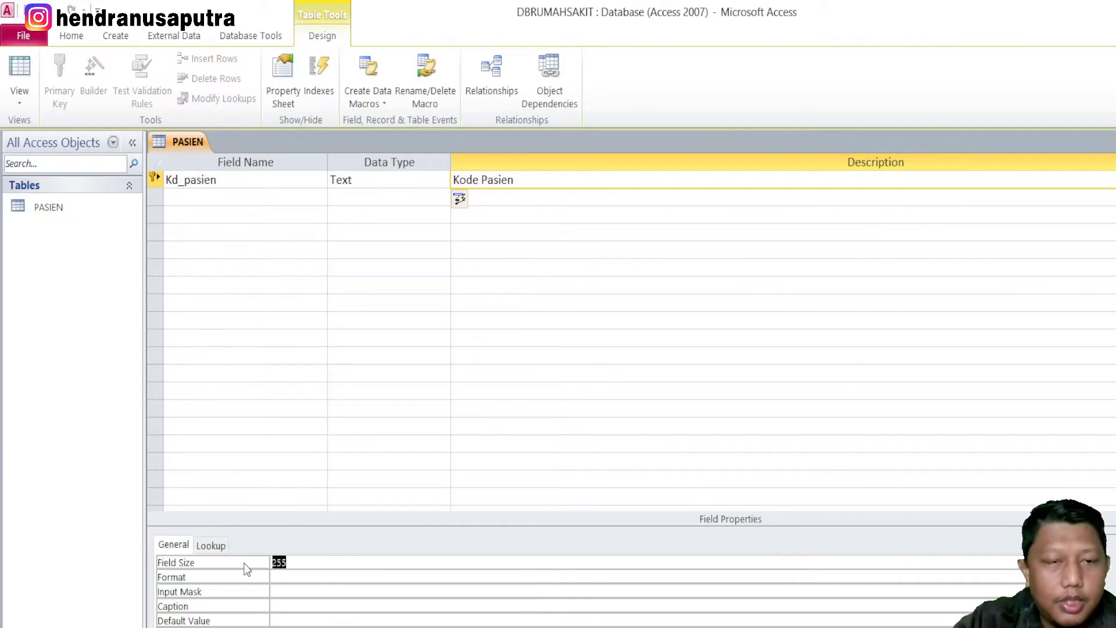
{"action": "type", "text": "6"}
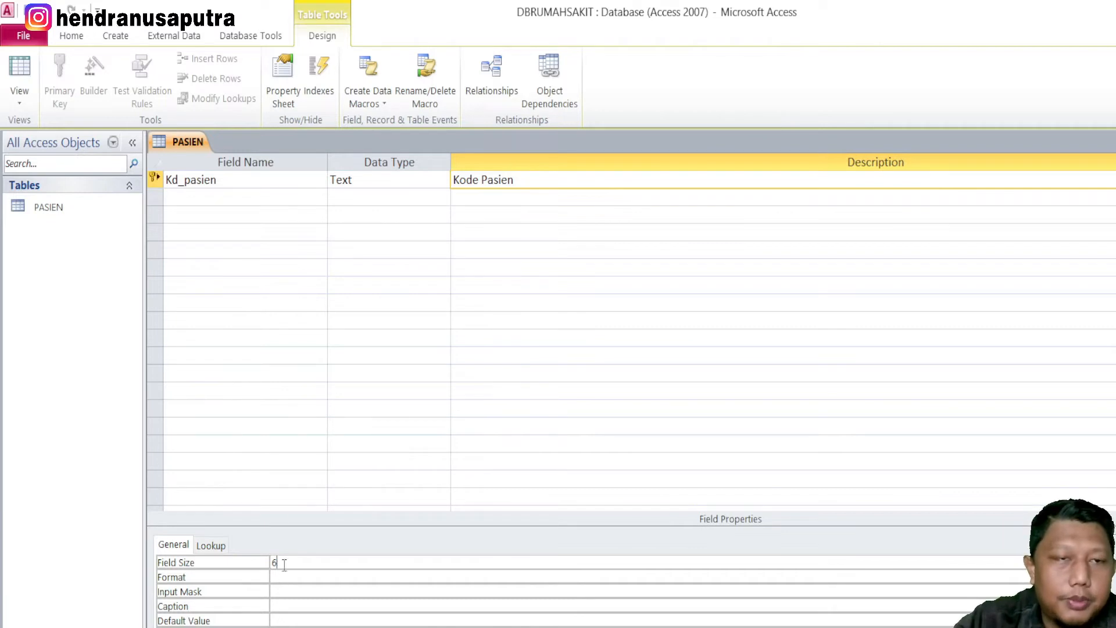
- Add a Text field Nm_Pasien with the description nama Pasien and a field size of 30
{"action": "left_click", "coordinate": [220, 192]}
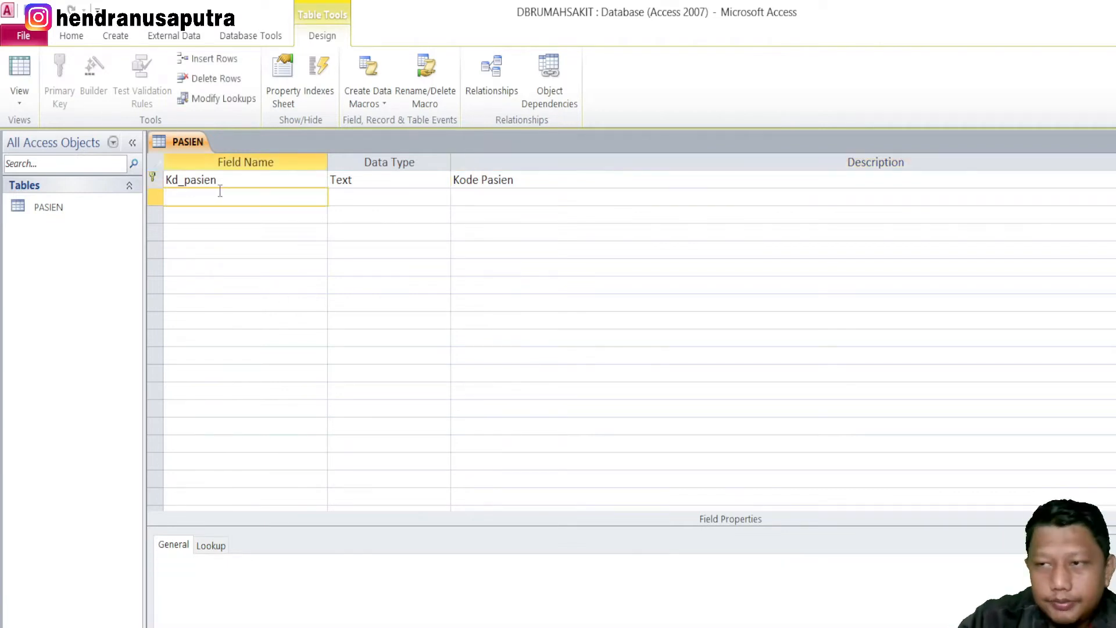
{"action": "type", "text": "Nm_Pasien"}
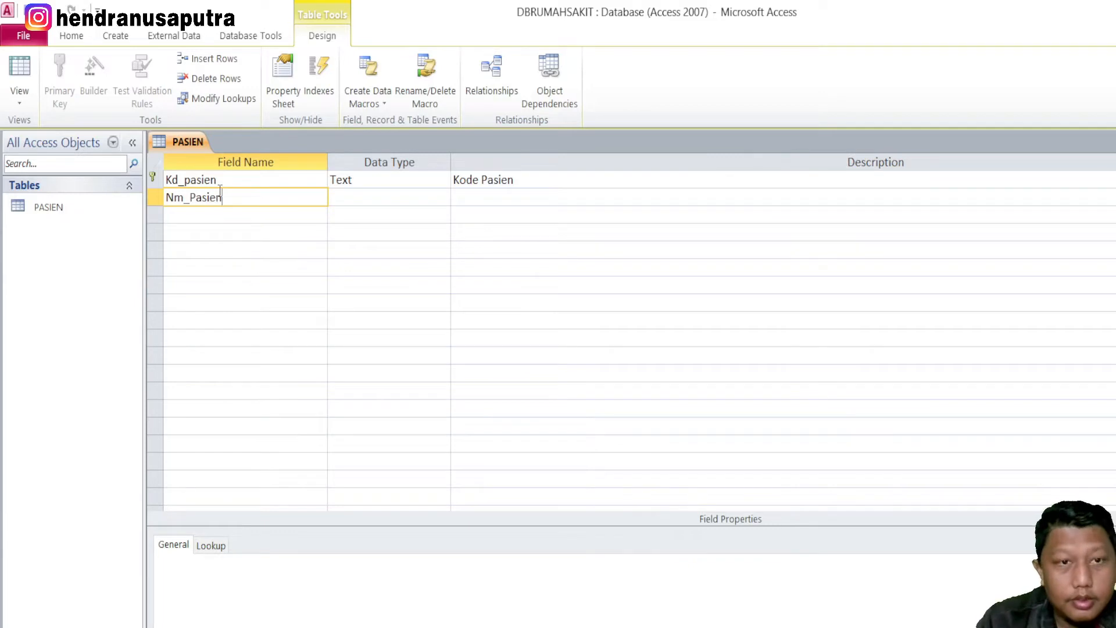
{"action": "key", "text": "Tab"}
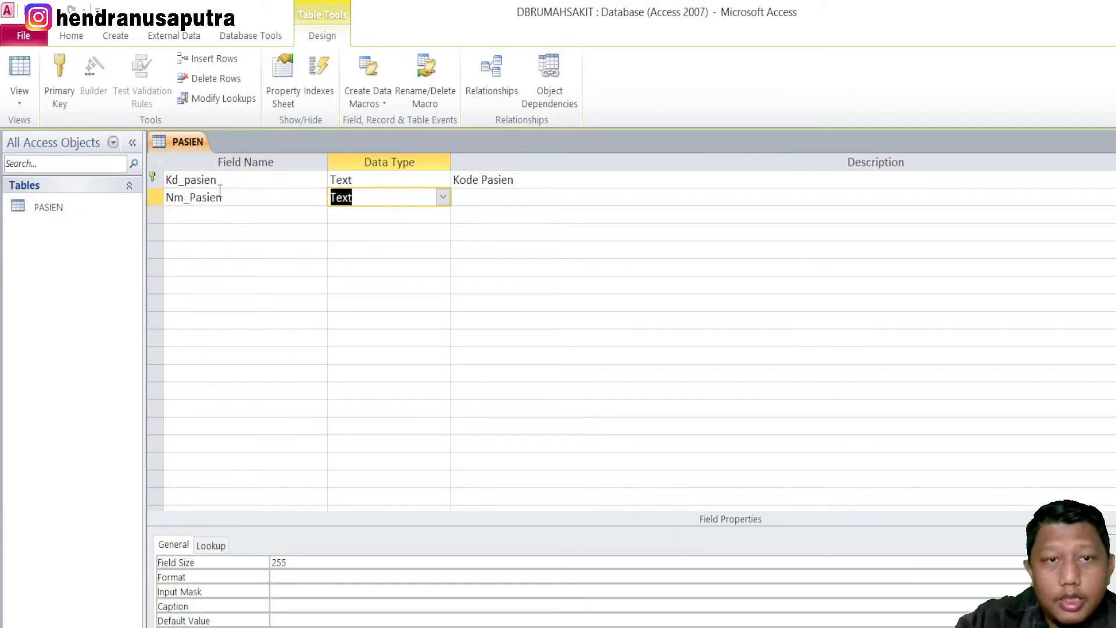
{"action": "left_click", "coordinate": [511, 199]}
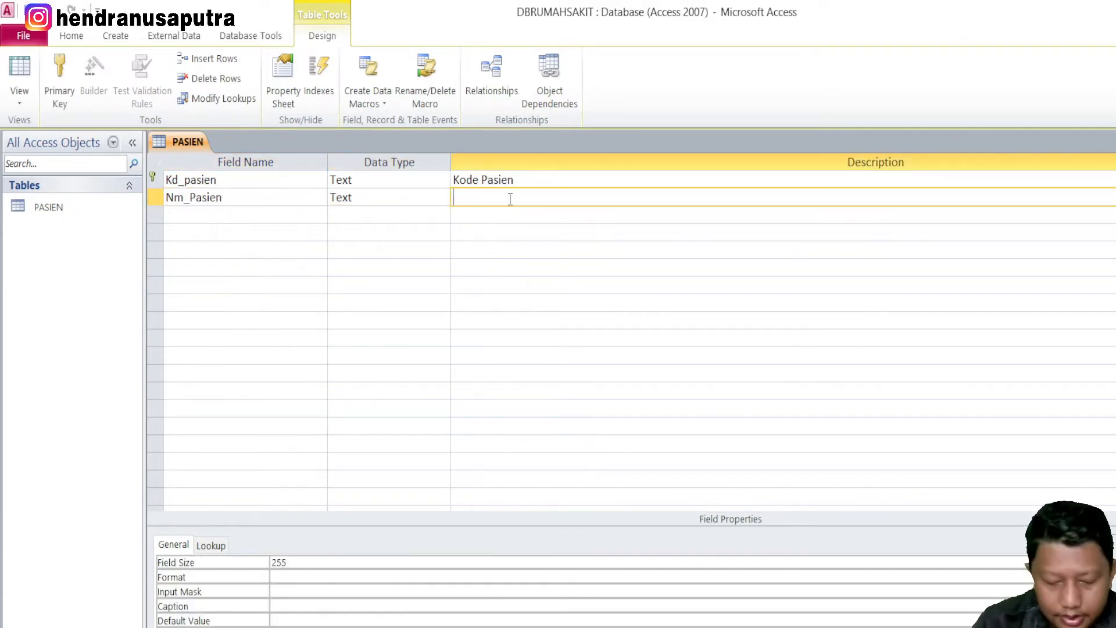
{"action": "type", "text": "nama Pasien"}
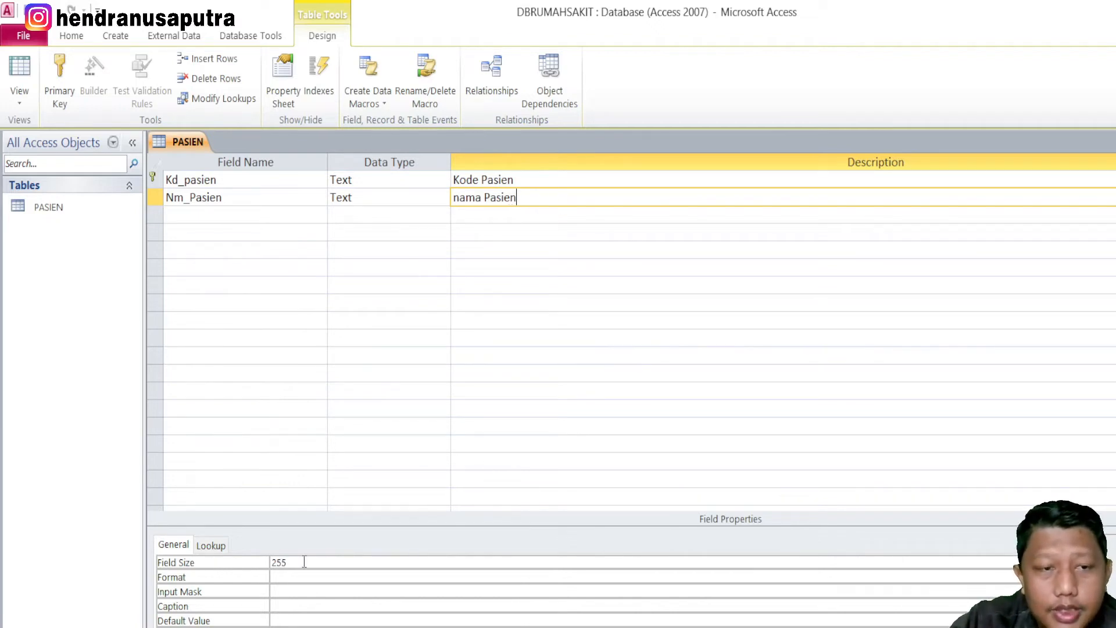
{"action": "left_click", "coordinate": [249, 563]}
{"action": "type", "text": "30"}
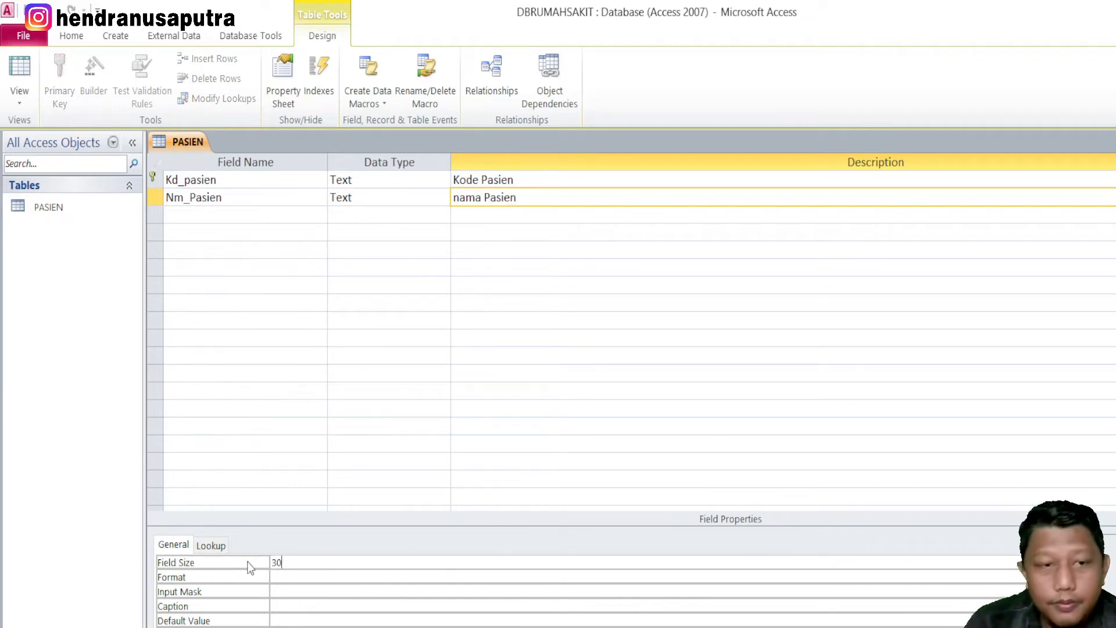
- Add a Tgl_Lahir field below Nm_Pasien with the description Tanggal Lahir
{"action": "left_click", "coordinate": [274, 221]}
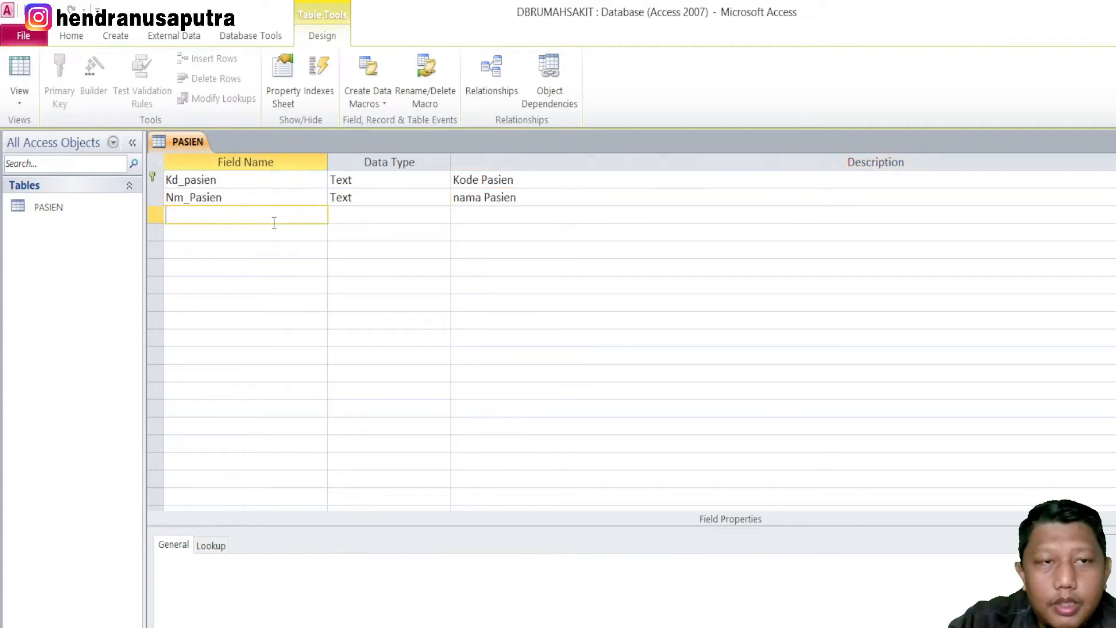
{"action": "type", "text": "Tg"}
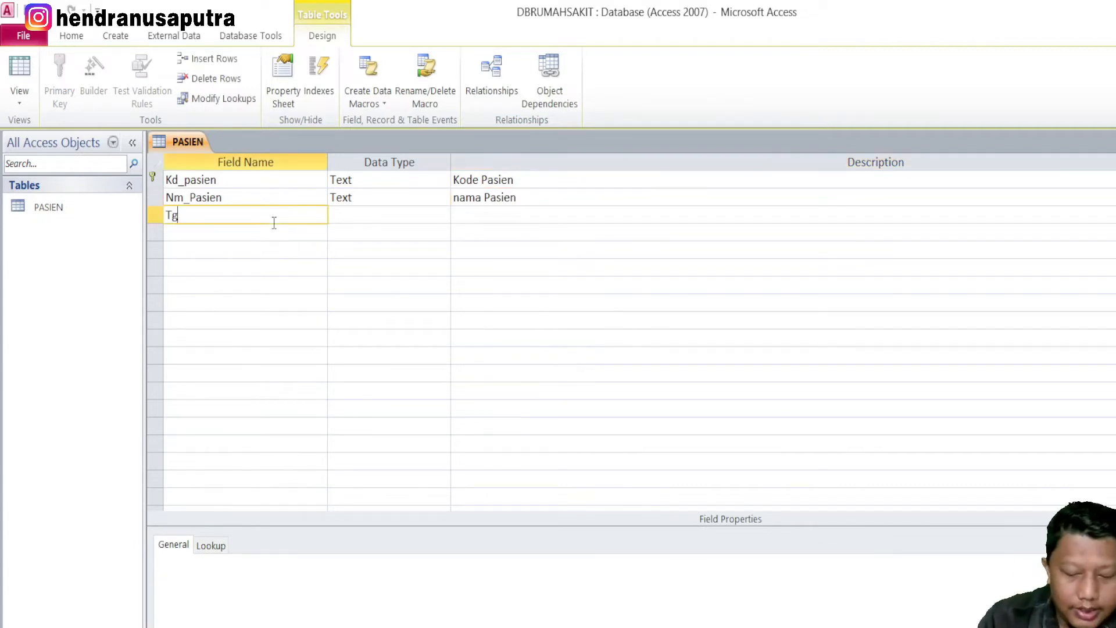
{"action": "type", "text": "l_Lahir"}
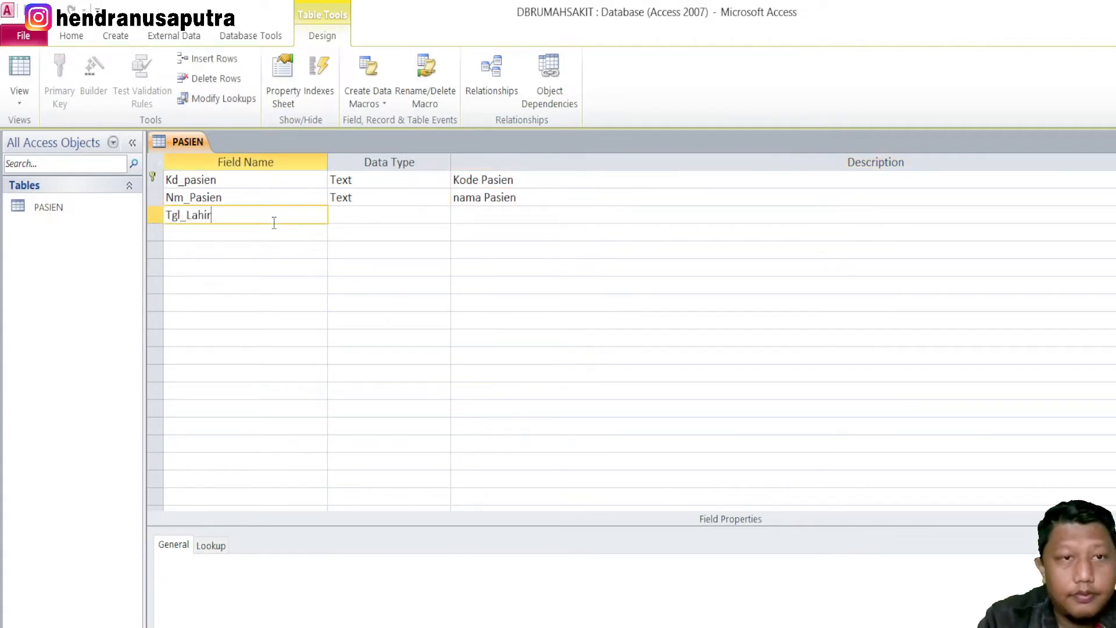
{"action": "left_click", "coordinate": [418, 217]}
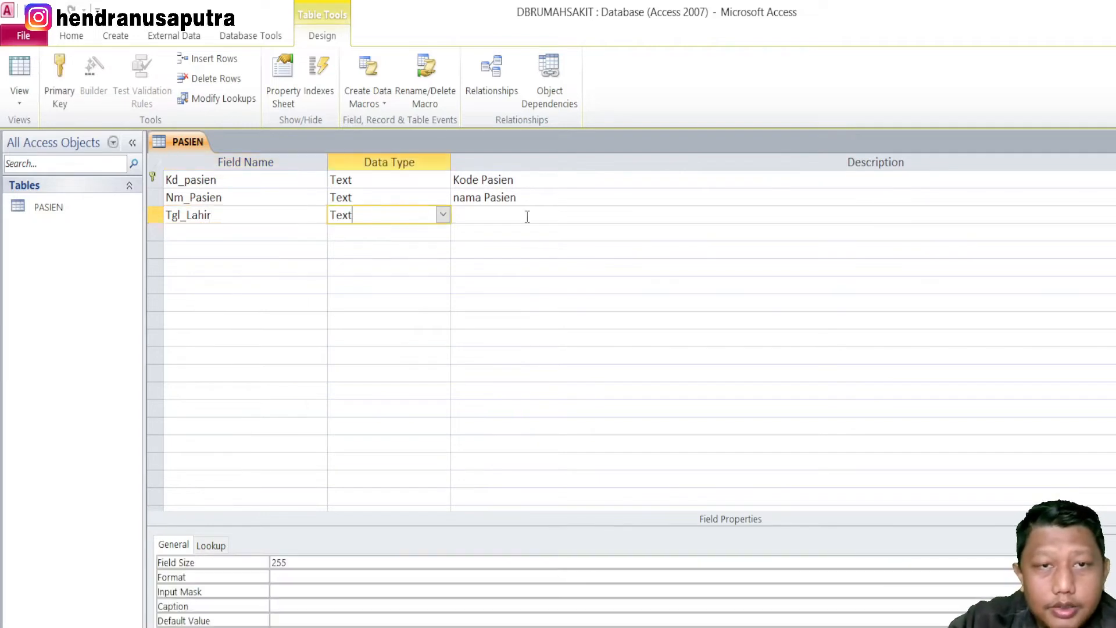
{"action": "left_click", "coordinate": [527, 215]}
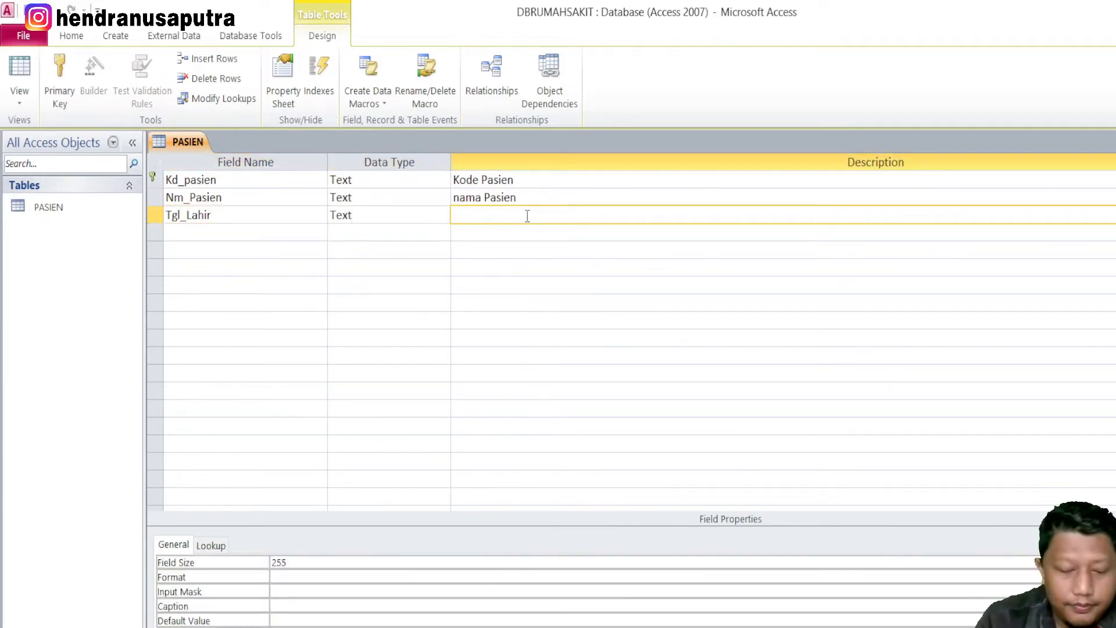
{"action": "type", "text": "Tanggal L"}
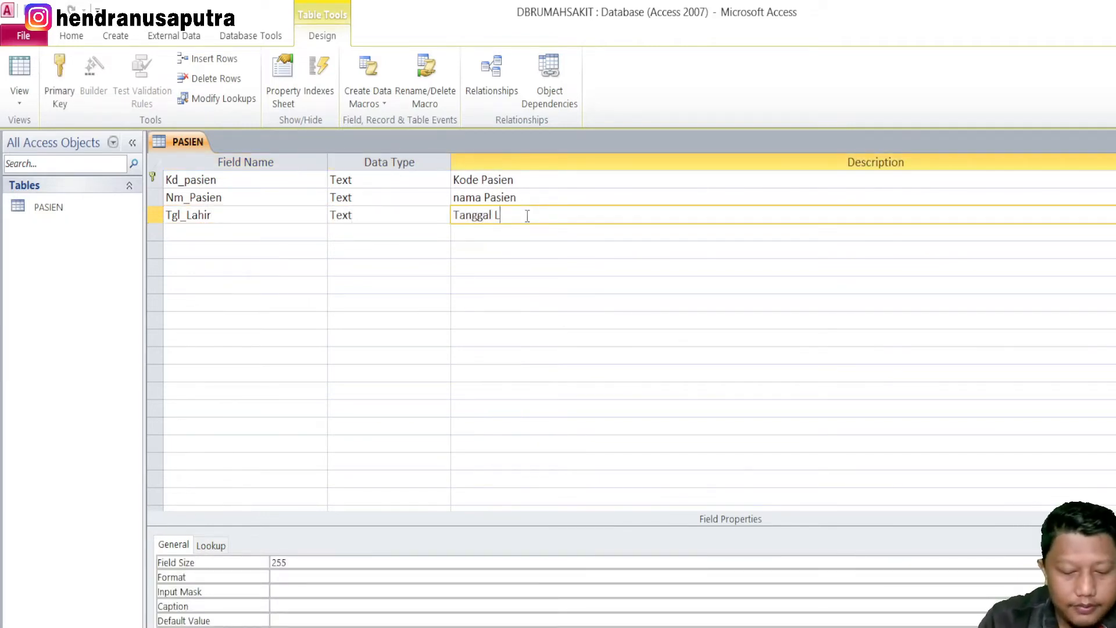
{"action": "type", "text": "ahir"}
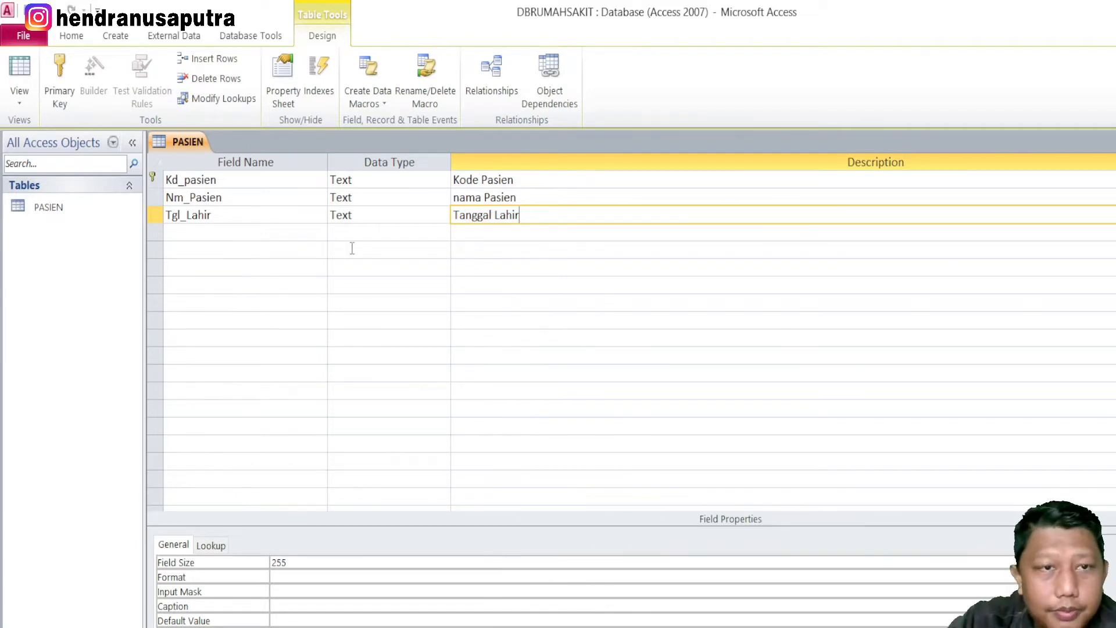
- Set the Tgl_Lahir field's data type to Date/Time and its format to Medium Date
{"action": "left_click", "coordinate": [322, 567]}
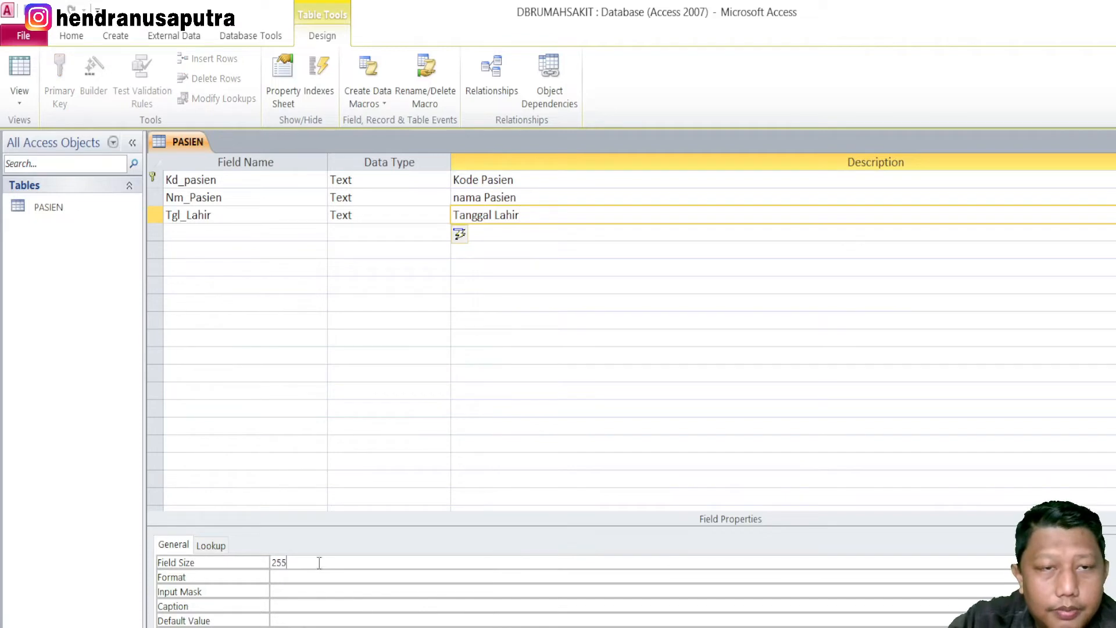
{"action": "left_click", "coordinate": [356, 218]}
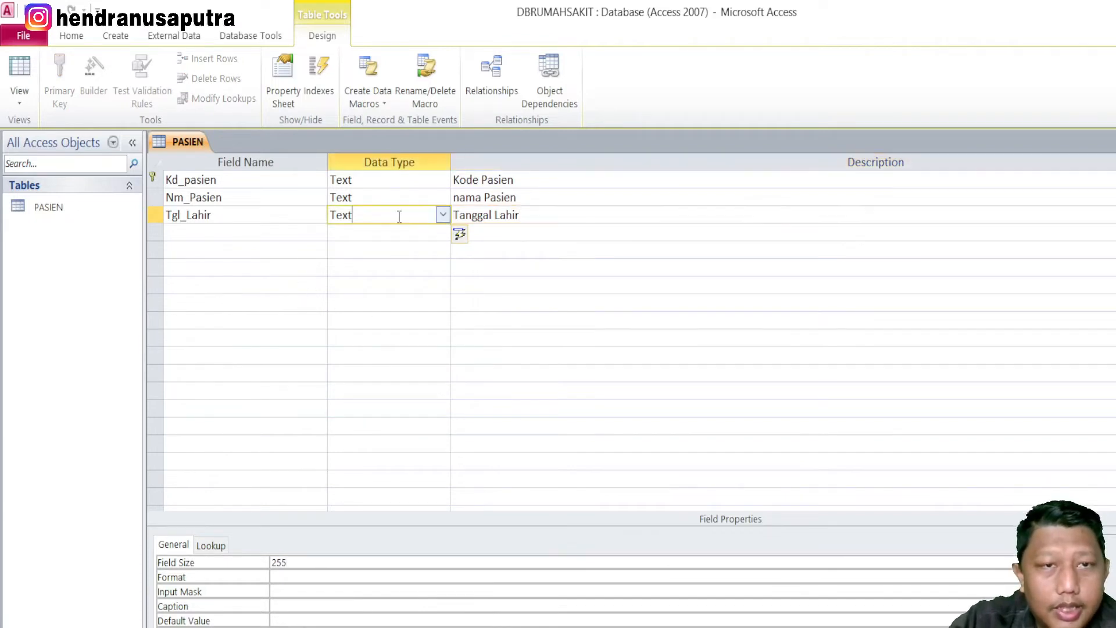
{"action": "left_click", "coordinate": [442, 215]}
{"action": "left_click", "coordinate": [384, 285]}
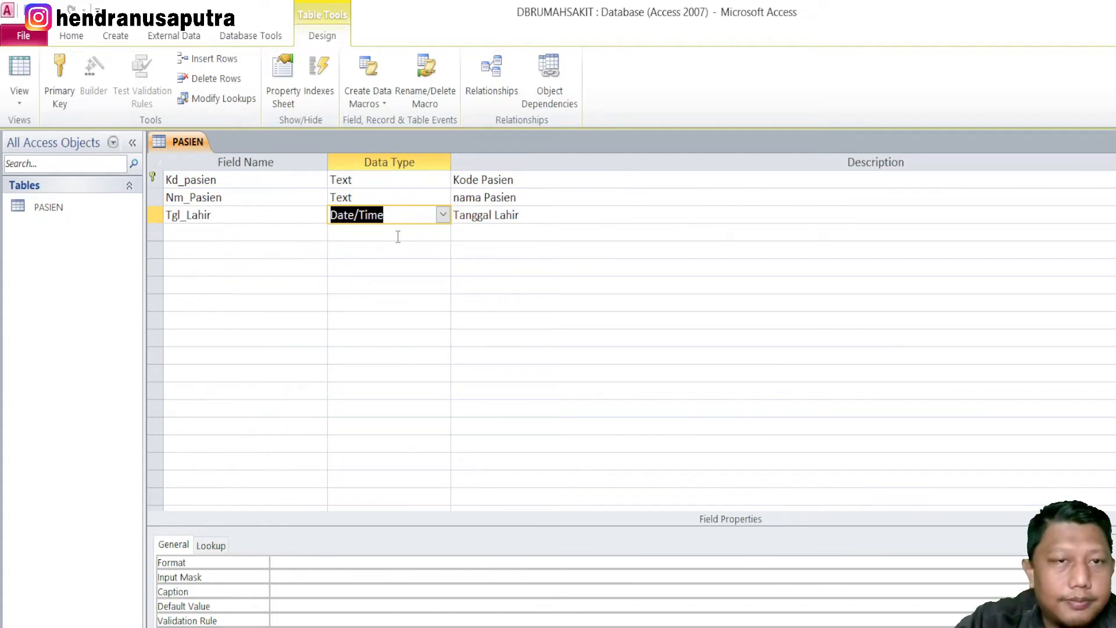
{"action": "left_click", "coordinate": [297, 562]}
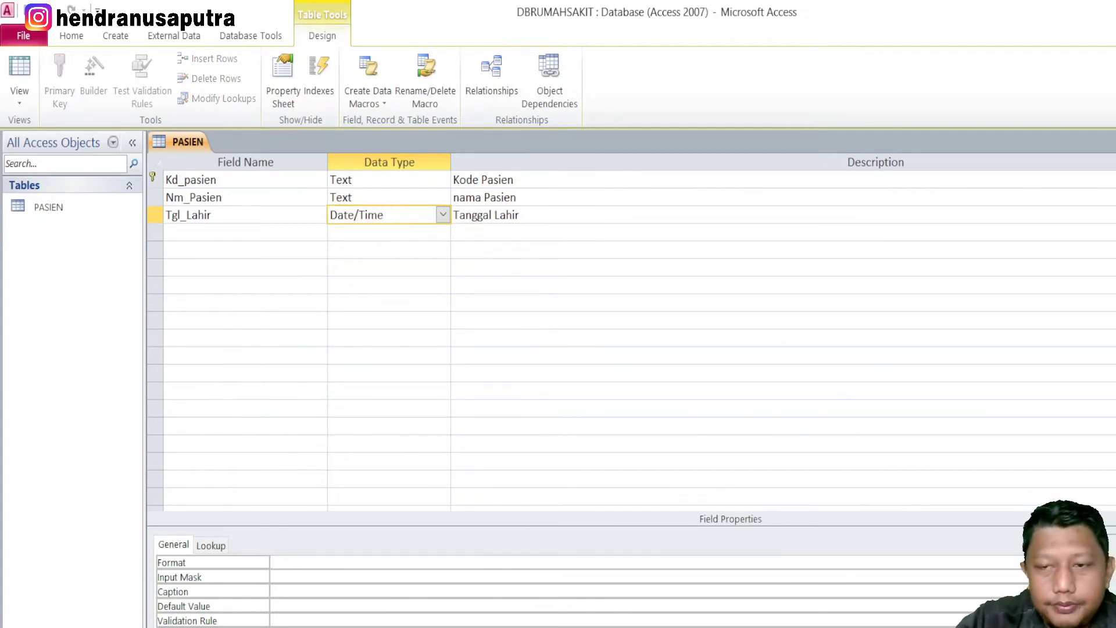
{"action": "left_click", "coordinate": [1107, 562]}
{"action": "left_click", "coordinate": [461, 603]}
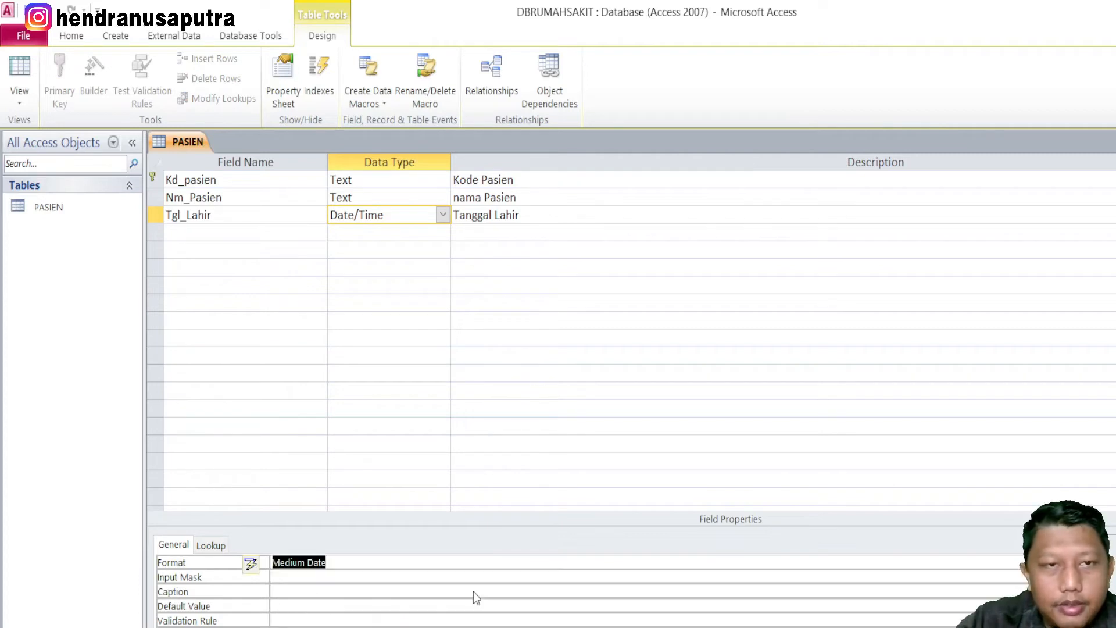
{"action": "left_click", "coordinate": [358, 562]}
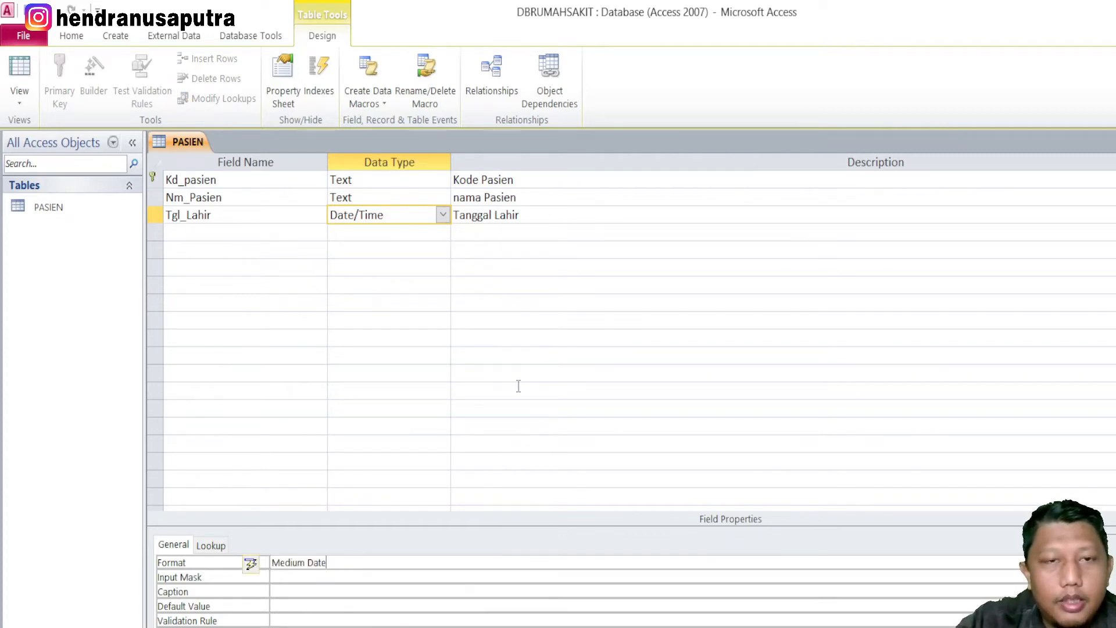
{"action": "left_click", "coordinate": [548, 217]}
{"action": "left_click", "coordinate": [247, 231]}
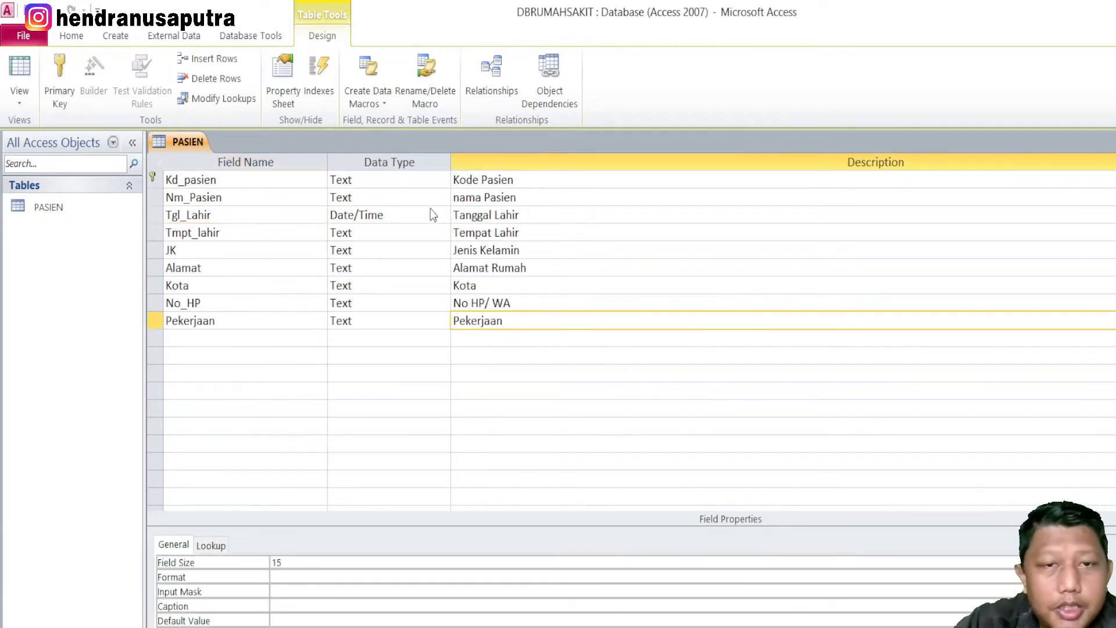
- Review the PASIEN table's field names, data types, descriptions and field sizes from Kd_pasien to Pekerjaan
{"action": "left_click", "coordinate": [227, 178]}
{"action": "left_click", "coordinate": [229, 199]}
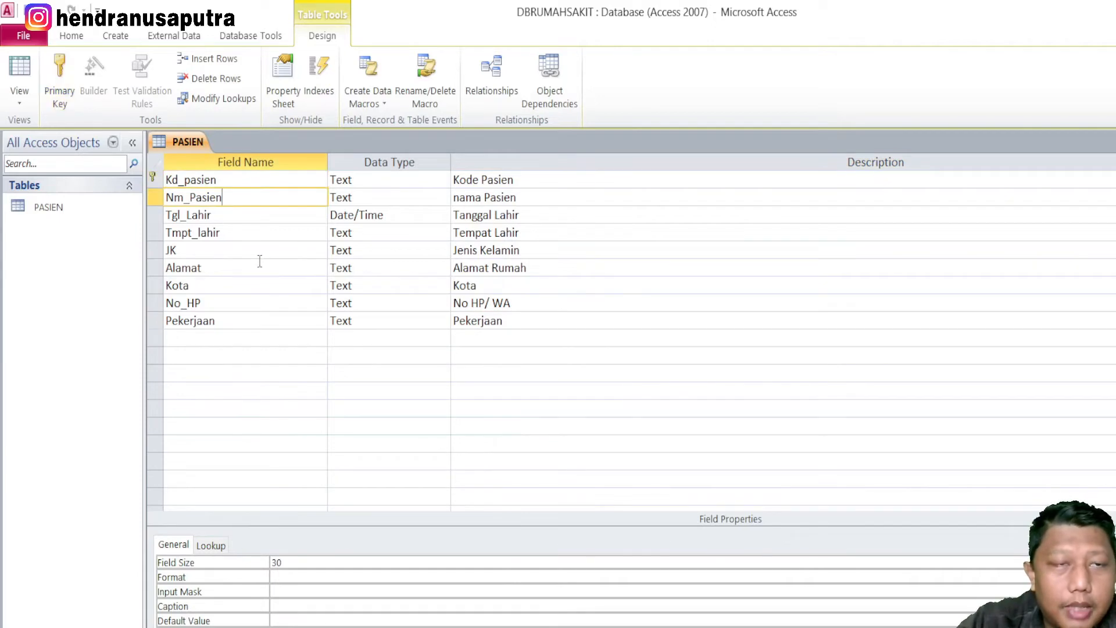
{"action": "left_click", "coordinate": [255, 233]}
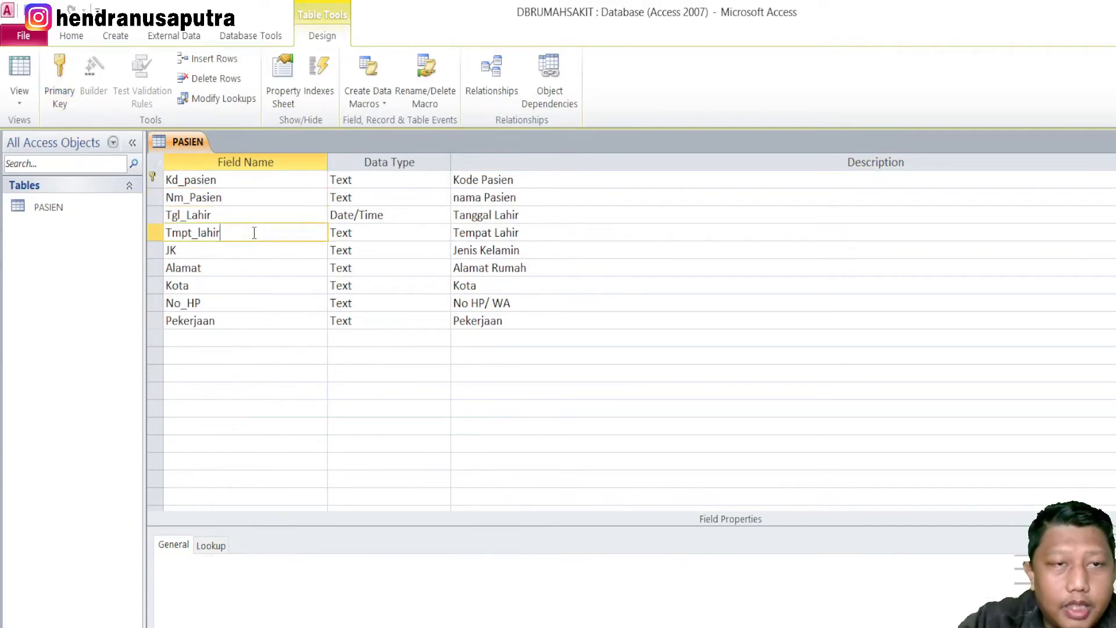
{"action": "left_click", "coordinate": [242, 181]}
{"action": "left_click", "coordinate": [227, 232]}
{"action": "left_click", "coordinate": [268, 318]}
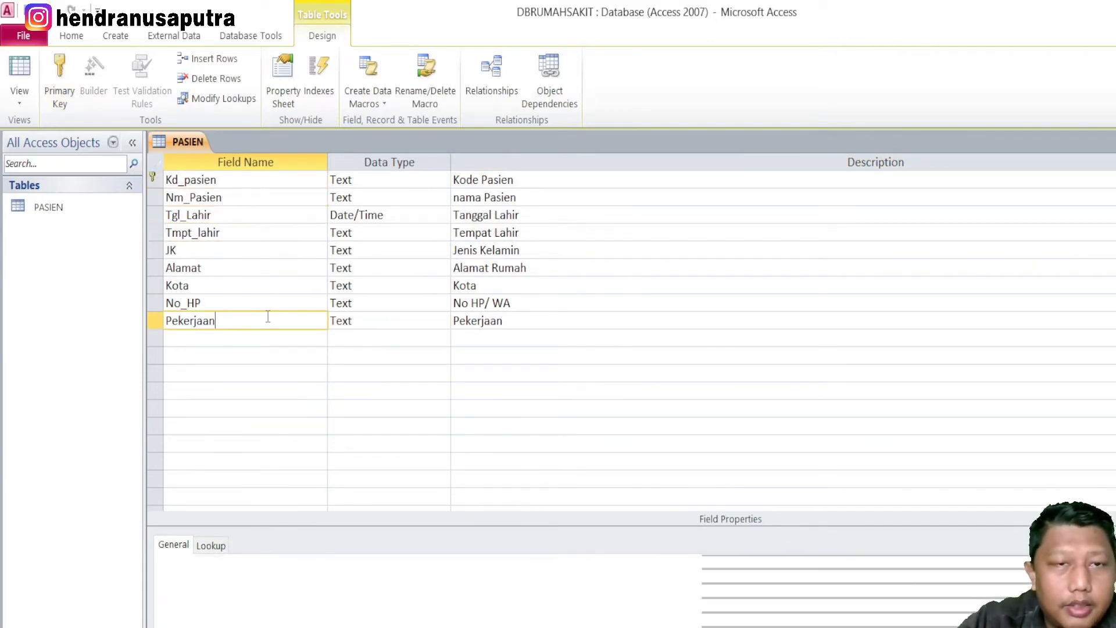
{"action": "left_click", "coordinate": [488, 181]}
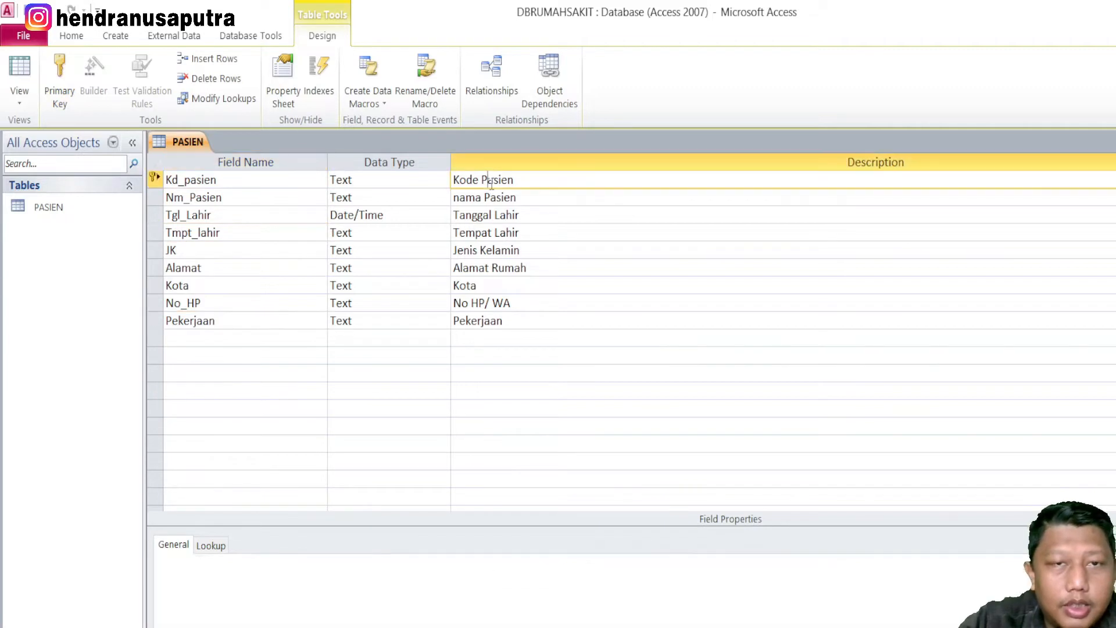
{"action": "left_click", "coordinate": [368, 182]}
{"action": "left_click", "coordinate": [510, 199]}
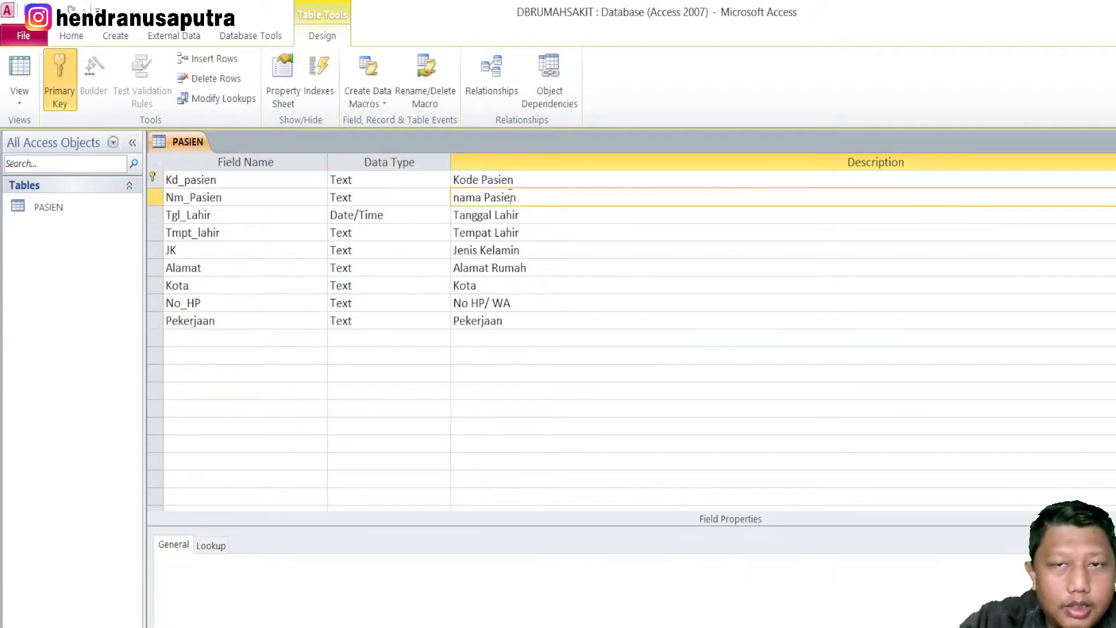
{"action": "left_click", "coordinate": [499, 268]}
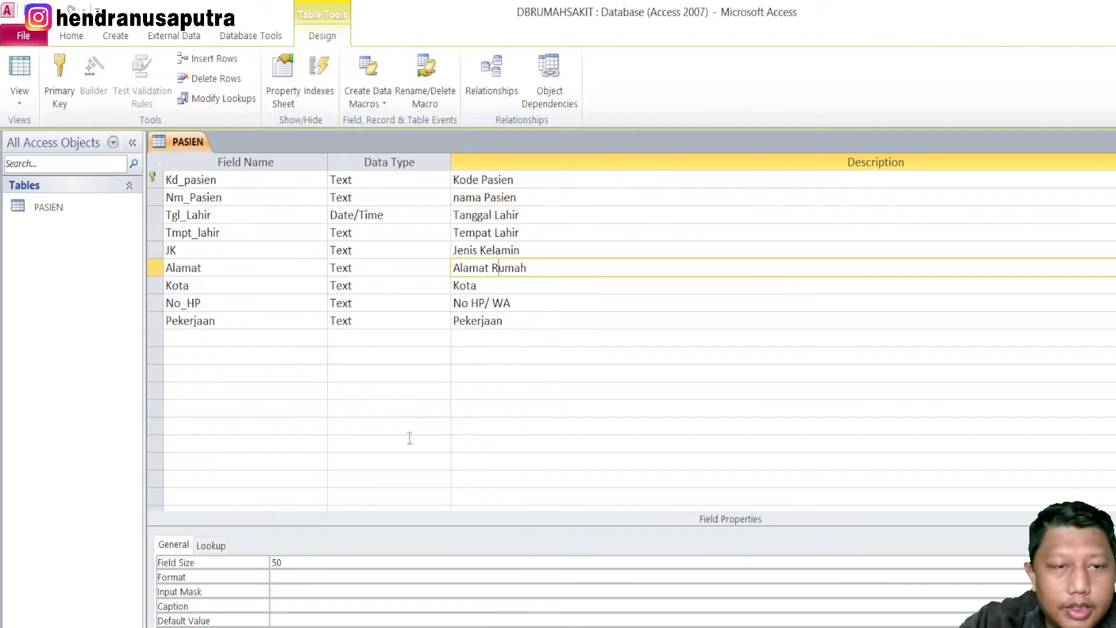
{"action": "left_click", "coordinate": [498, 321]}
{"action": "left_click", "coordinate": [500, 251]}
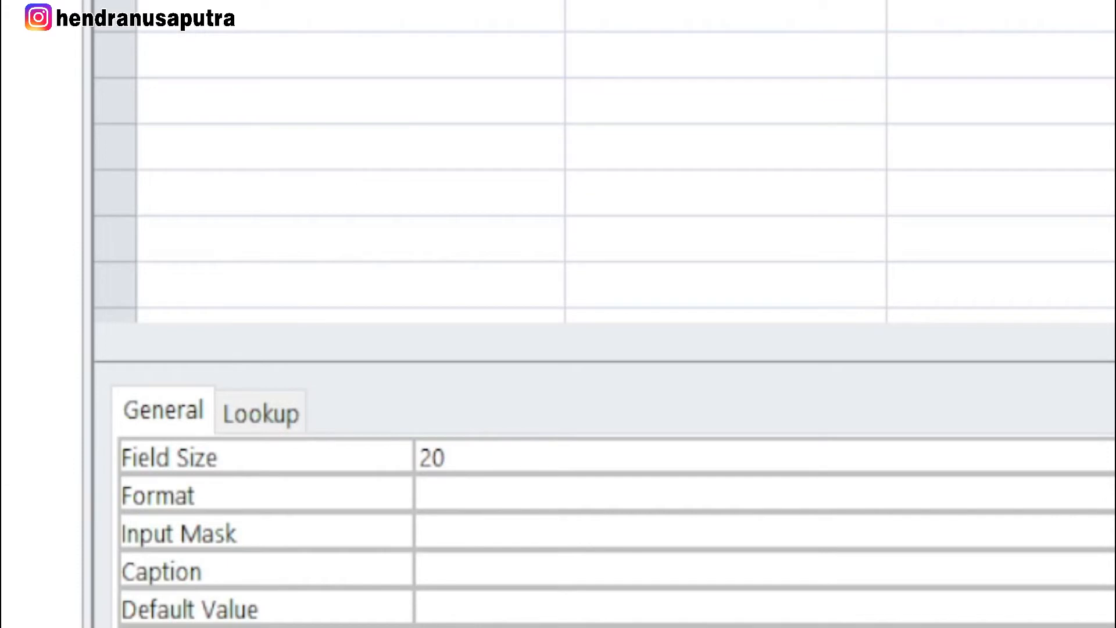
{"action": "key", "text": "Down"}
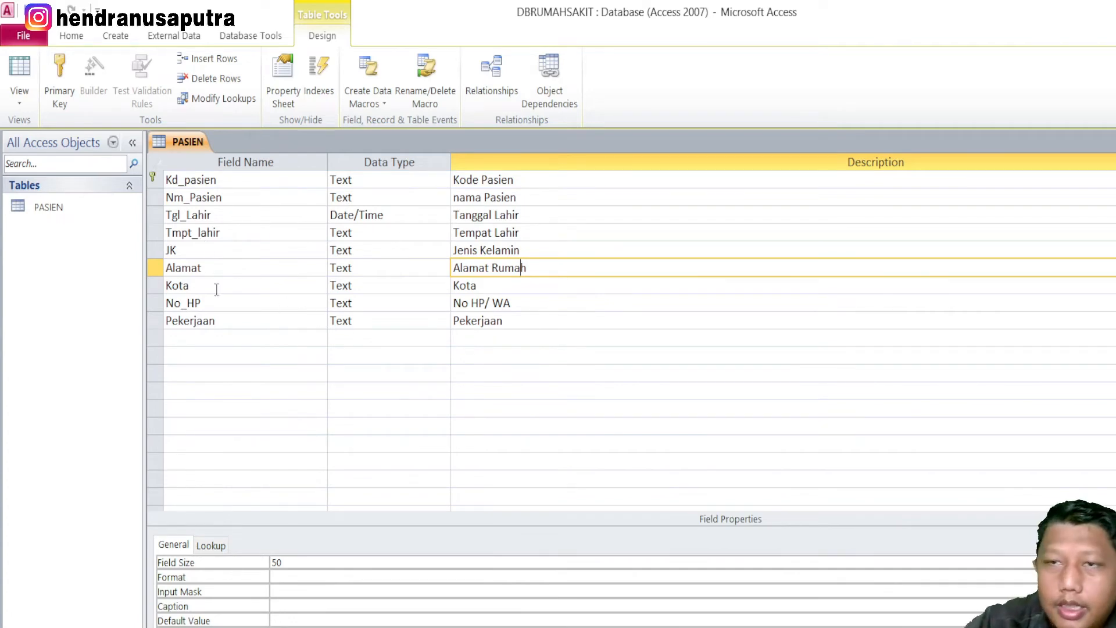
- Save the PASIEN table's design and switch the table to Datasheet View
{"action": "right_click", "coordinate": [197, 150]}
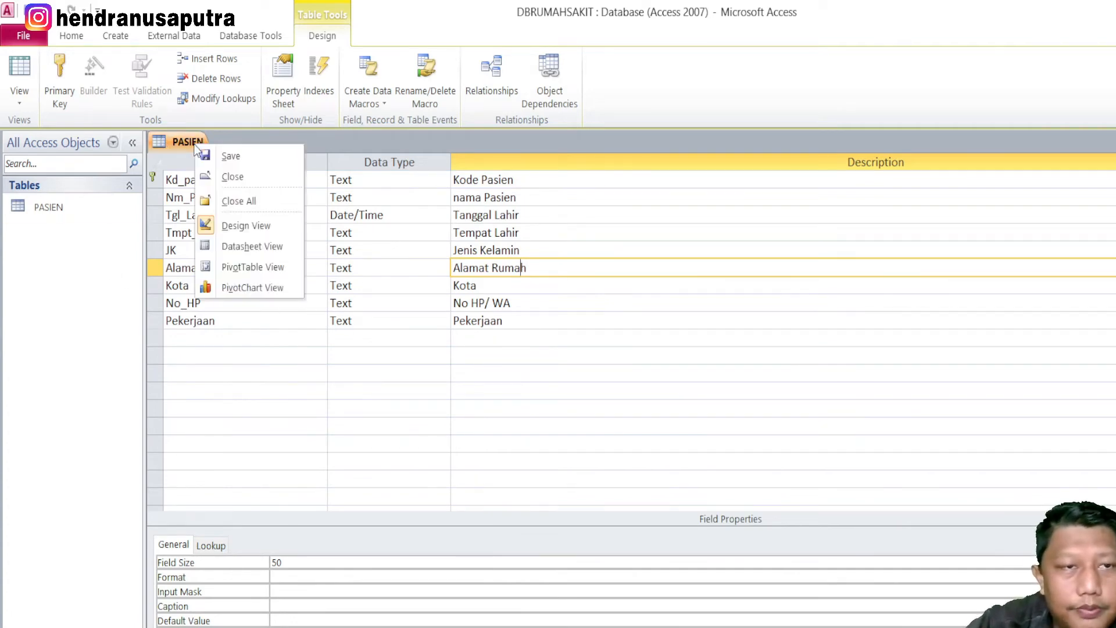
{"action": "left_click", "coordinate": [271, 248]}
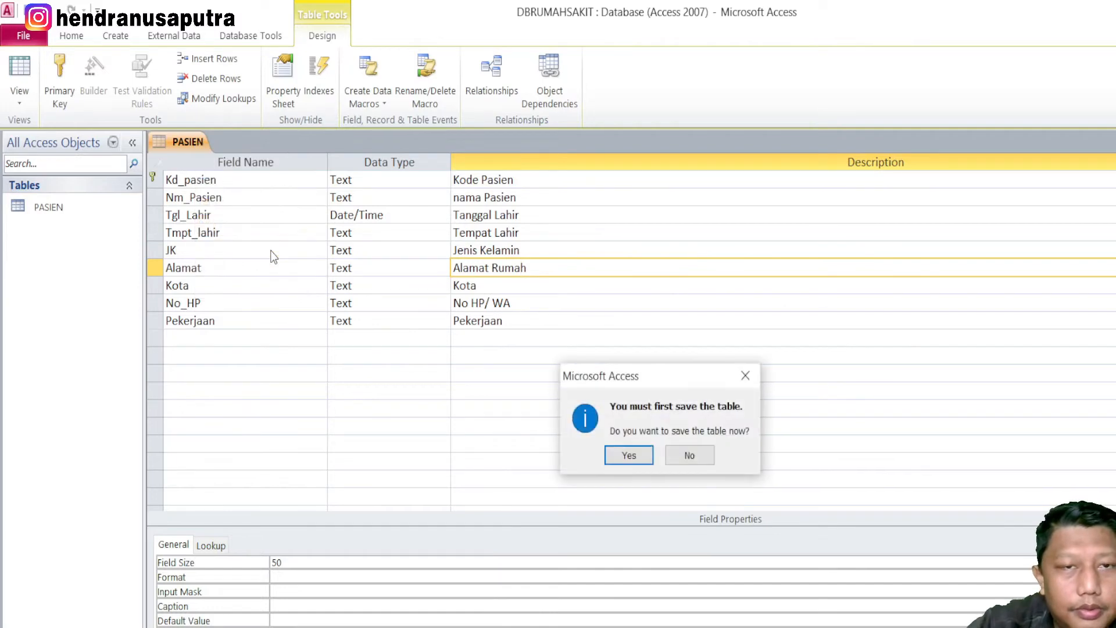
{"action": "left_click_drag", "start_coordinate": [698, 378], "coordinate": [661, 368]}
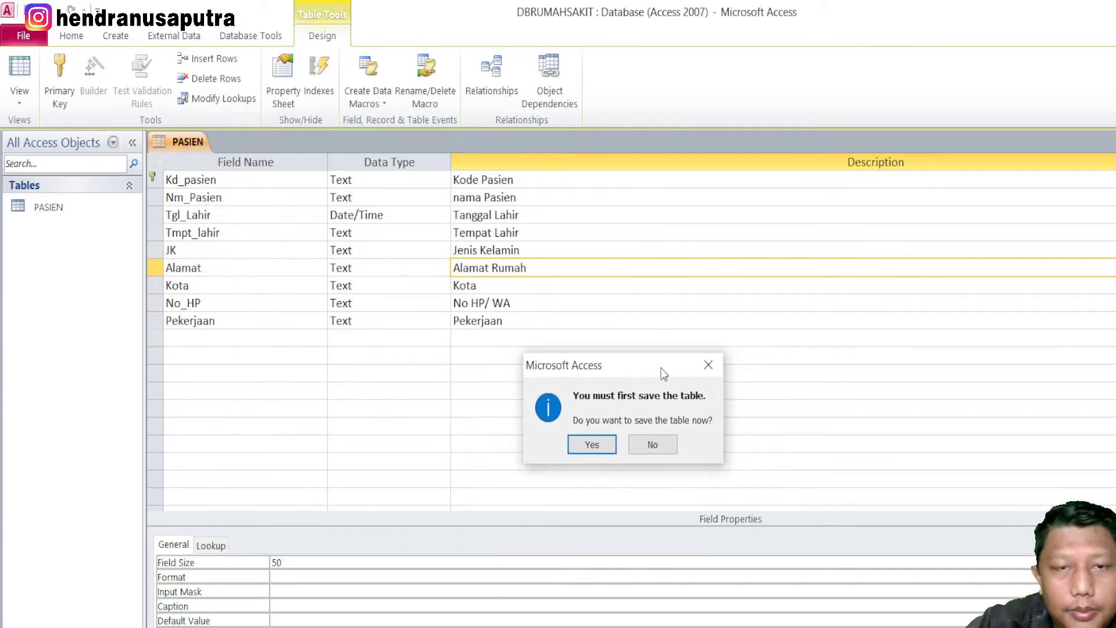
{"action": "left_click", "coordinate": [602, 447]}
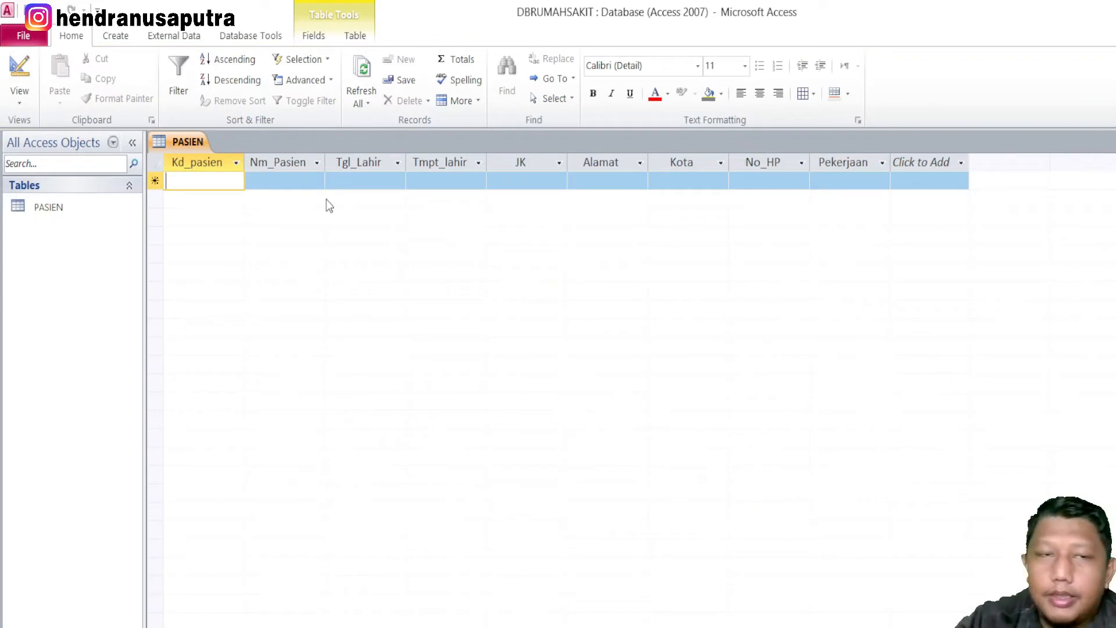
- Review the columns of the empty PASIEN datasheet from Kd_pasien to Pekerjaan
{"action": "left_click", "coordinate": [294, 178]}
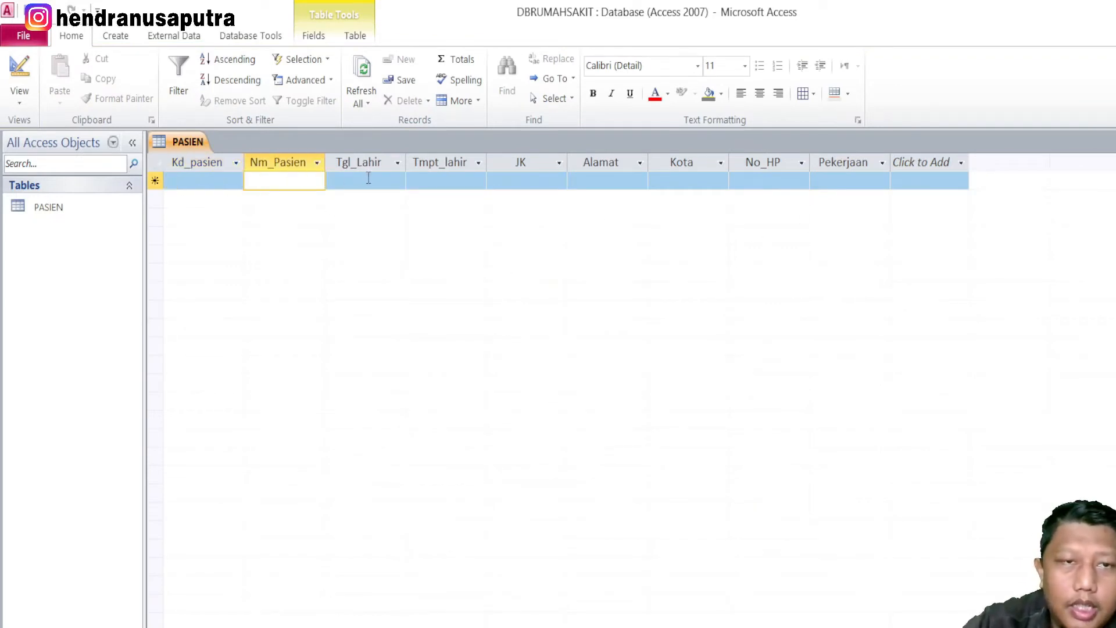
{"action": "left_click", "coordinate": [369, 178]}
{"action": "left_click", "coordinate": [459, 178]}
{"action": "left_click", "coordinate": [517, 175]}
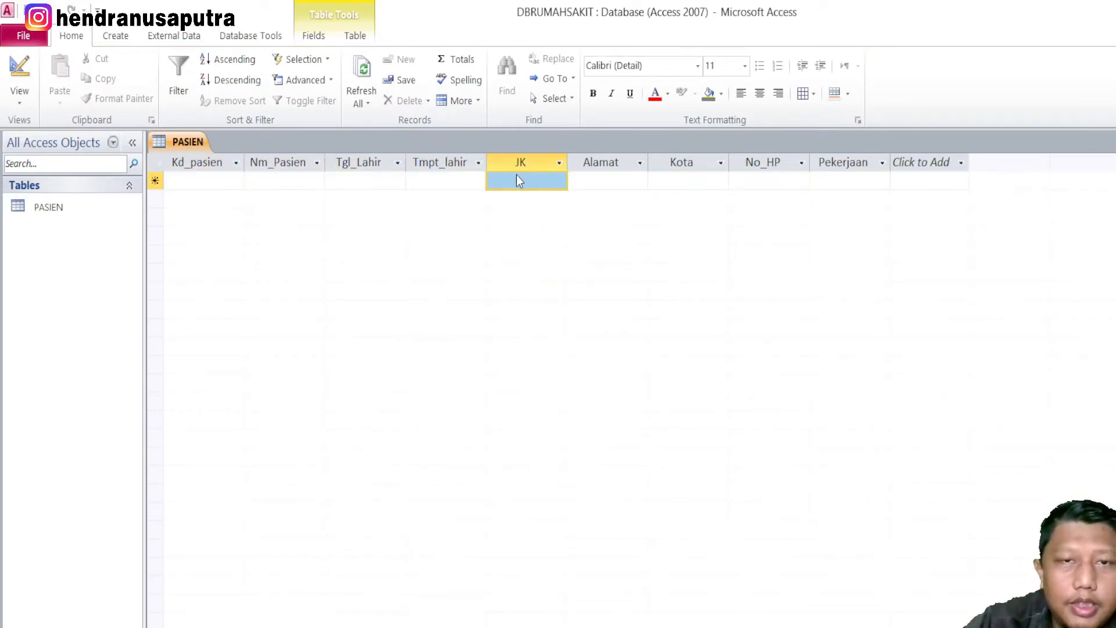
{"action": "left_click", "coordinate": [615, 180]}
{"action": "left_click", "coordinate": [704, 181]}
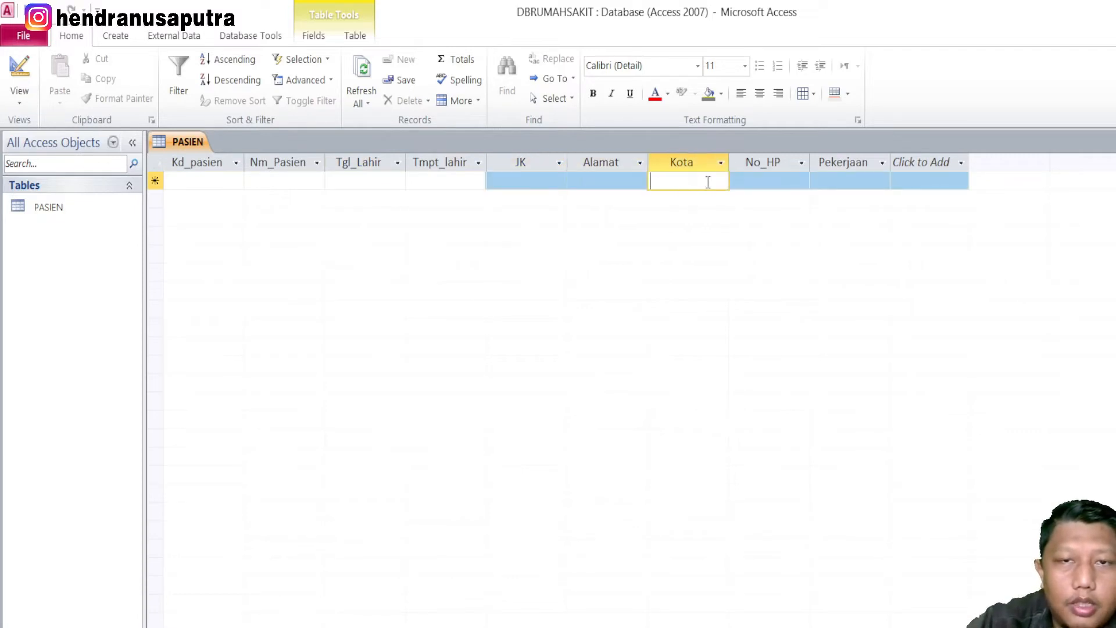
{"action": "left_click", "coordinate": [236, 178]}
{"action": "left_click", "coordinate": [295, 178]}
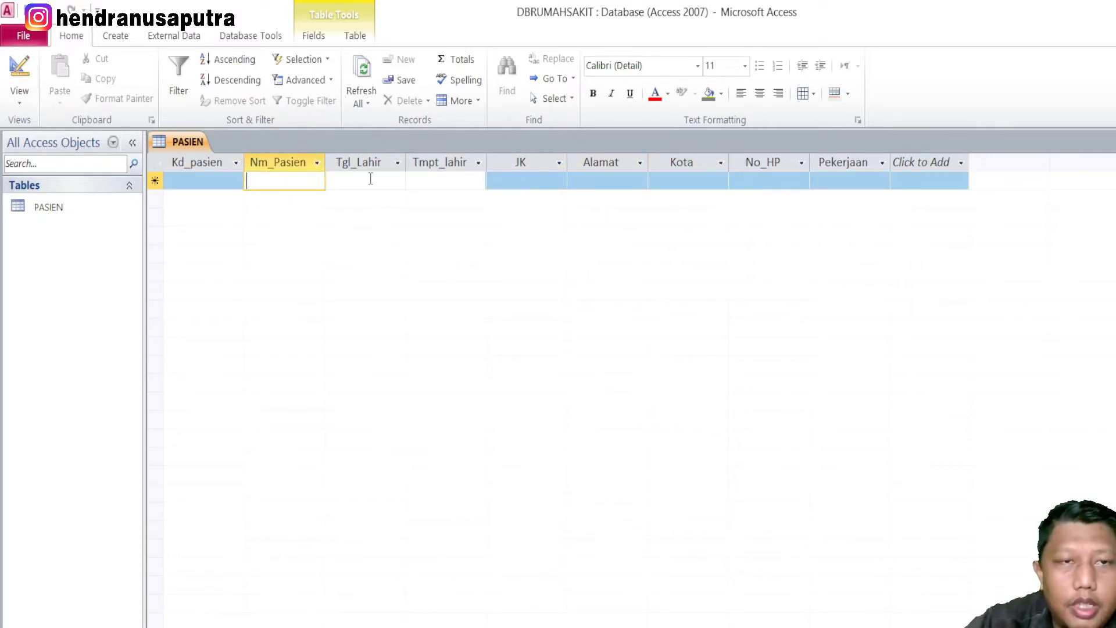
{"action": "left_click", "coordinate": [371, 178]}
{"action": "left_click", "coordinate": [454, 179]}
{"action": "left_click", "coordinate": [518, 179]}
{"action": "left_click", "coordinate": [621, 180]}
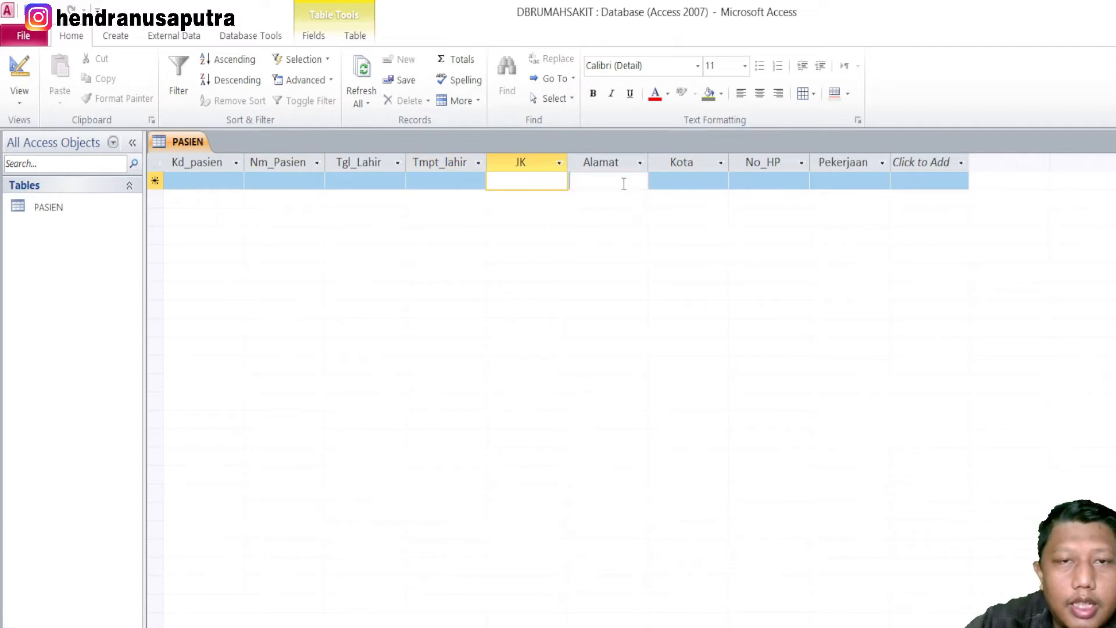
{"action": "left_click", "coordinate": [675, 179]}
{"action": "left_click", "coordinate": [772, 179]}
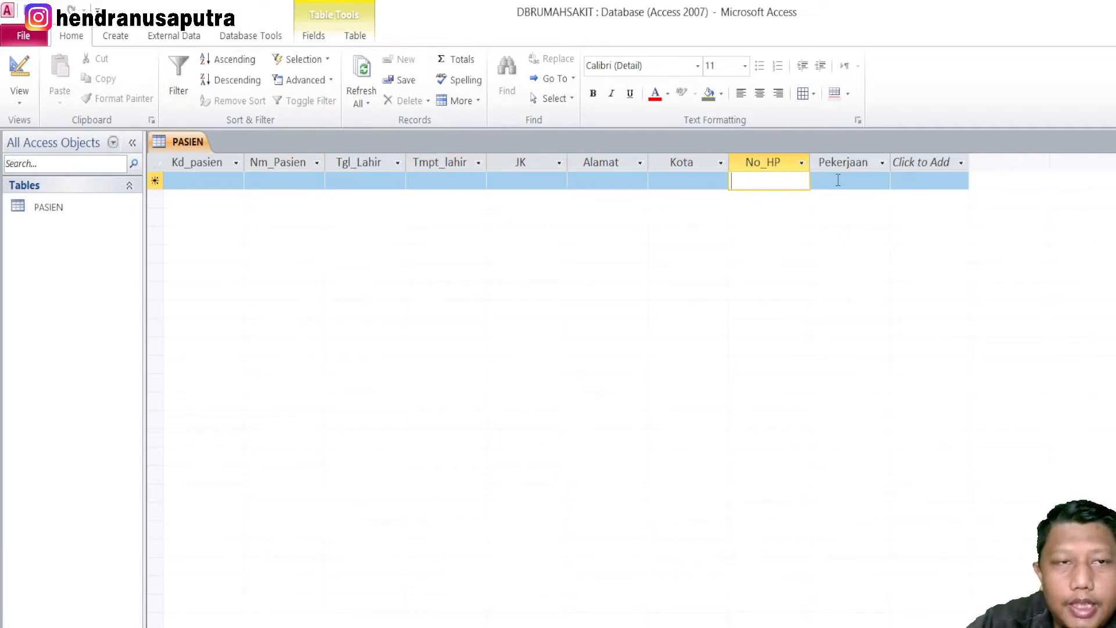
{"action": "left_click", "coordinate": [839, 179]}
{"action": "left_click", "coordinate": [236, 182]}
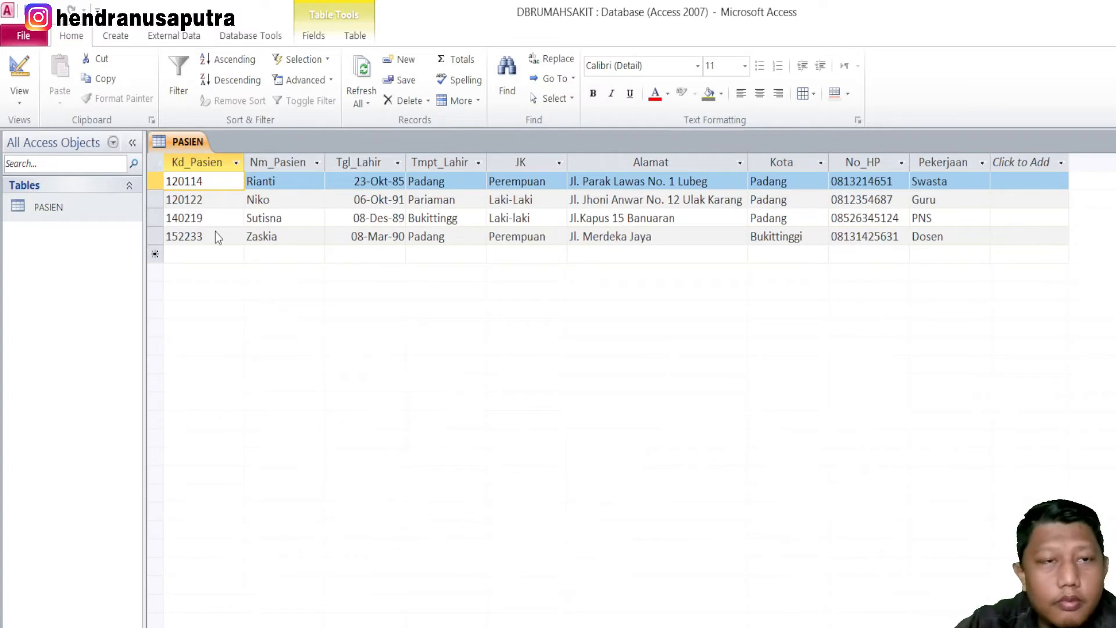
- Examine the patient records in the PASIEN datasheet, checking the Kd_Pasien and Pekerjaan values from the first to the last row
{"action": "left_click_drag", "start_coordinate": [204, 183], "coordinate": [165, 183]}
{"action": "left_click", "coordinate": [206, 200]}
{"action": "left_click", "coordinate": [205, 218]}
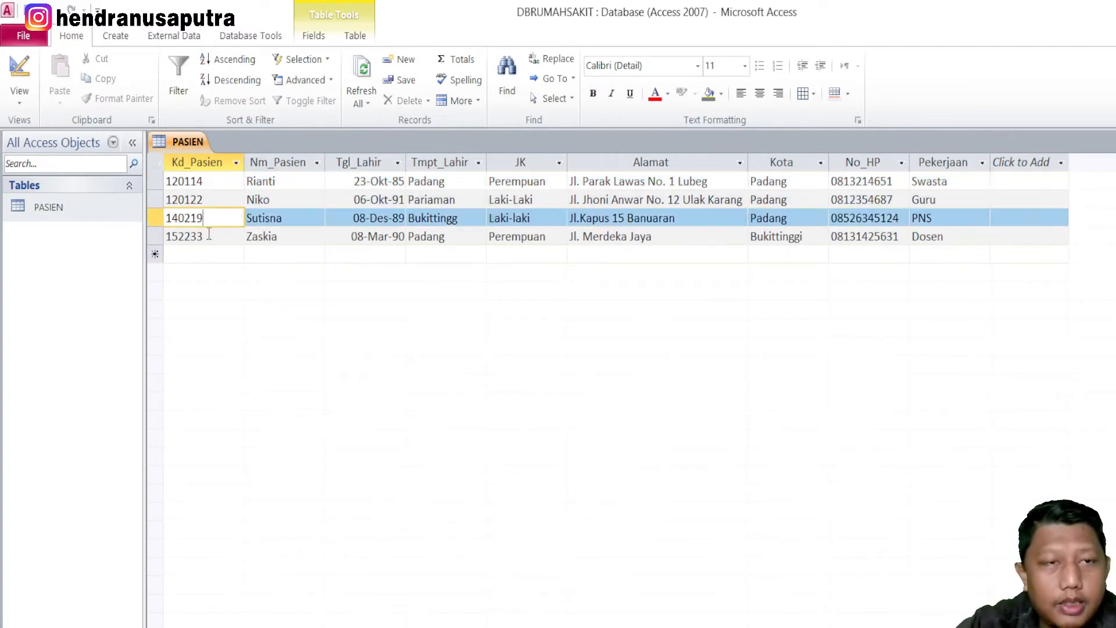
{"action": "left_click", "coordinate": [209, 235]}
{"action": "left_click", "coordinate": [216, 180]}
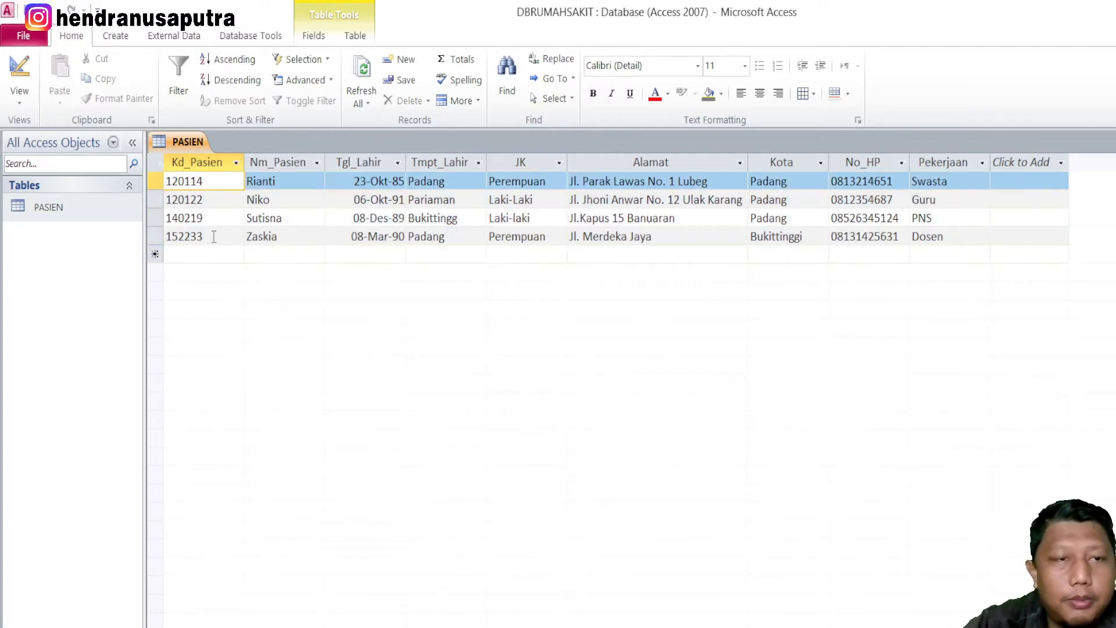
{"action": "left_click", "coordinate": [214, 236]}
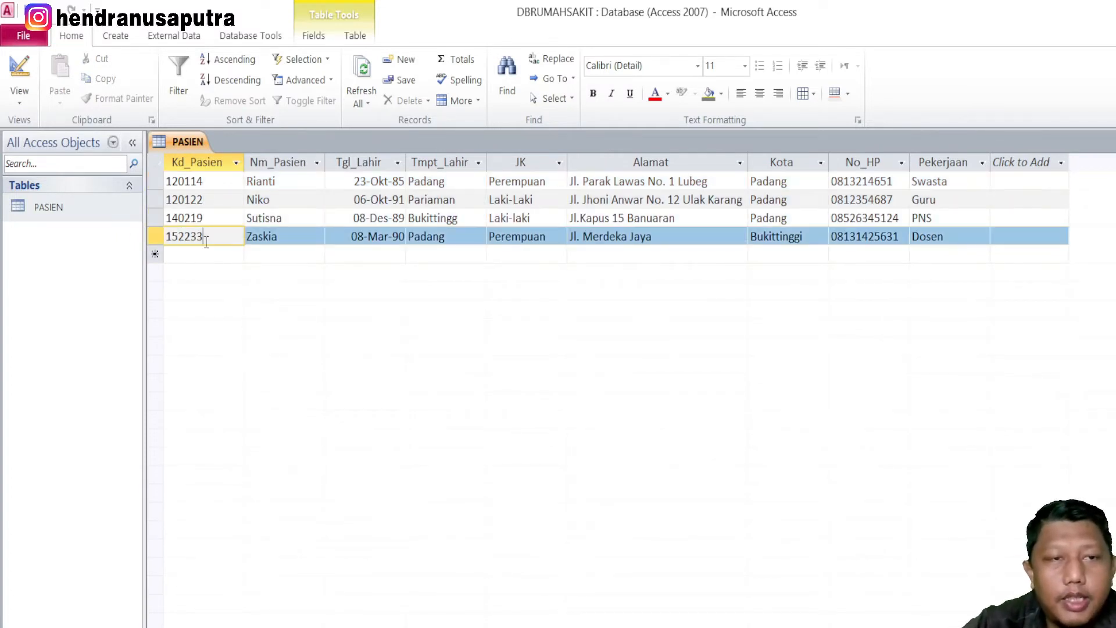
{"action": "left_click", "coordinate": [948, 182]}
{"action": "left_click", "coordinate": [954, 235]}
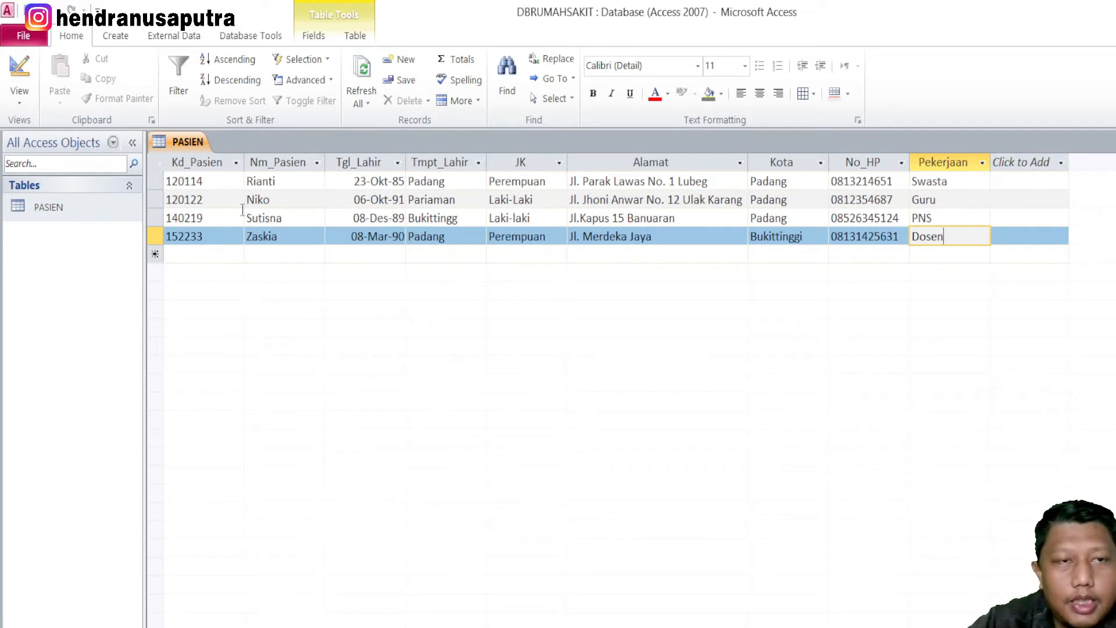
- View the PASIEN table's structure in Design View, and return to its records in Datasheet View
{"action": "right_click", "coordinate": [191, 144]}
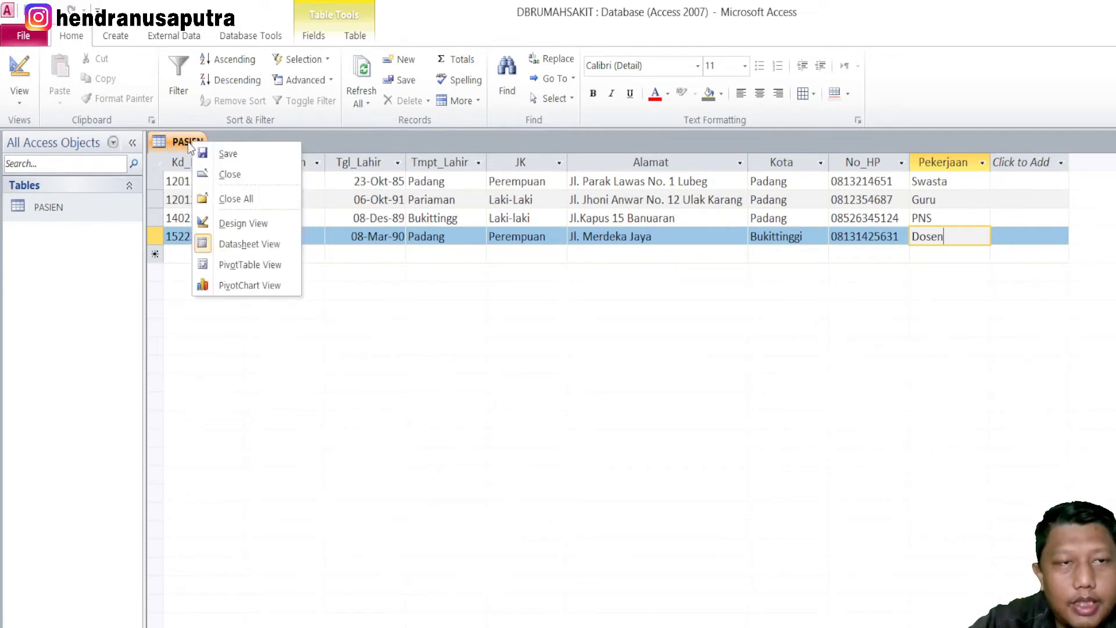
{"action": "left_click", "coordinate": [556, 401]}
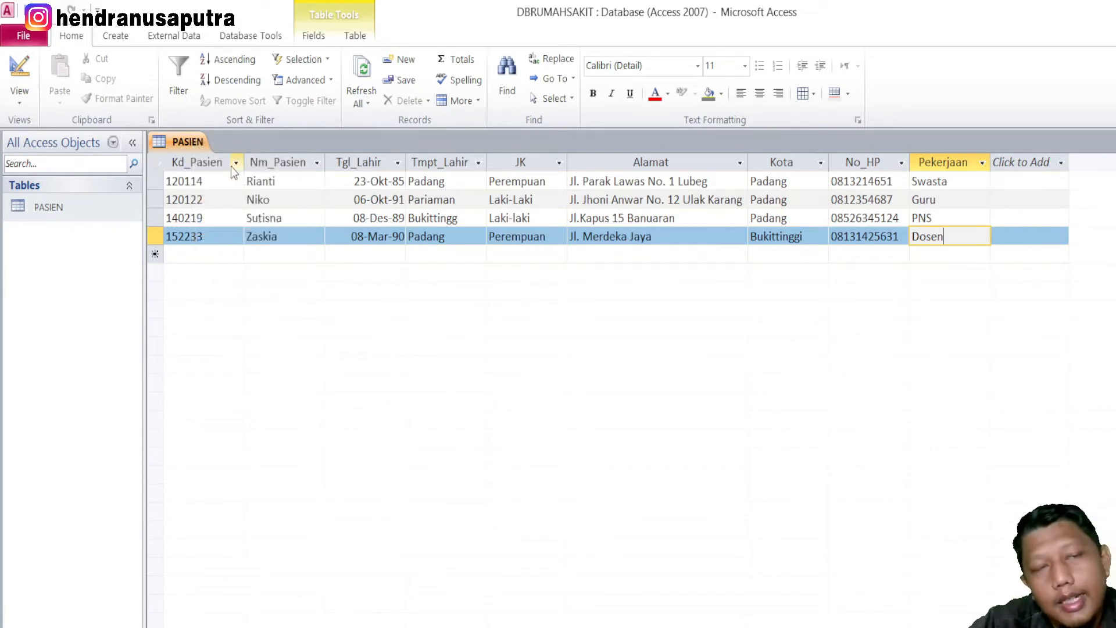
{"action": "right_click", "coordinate": [188, 145]}
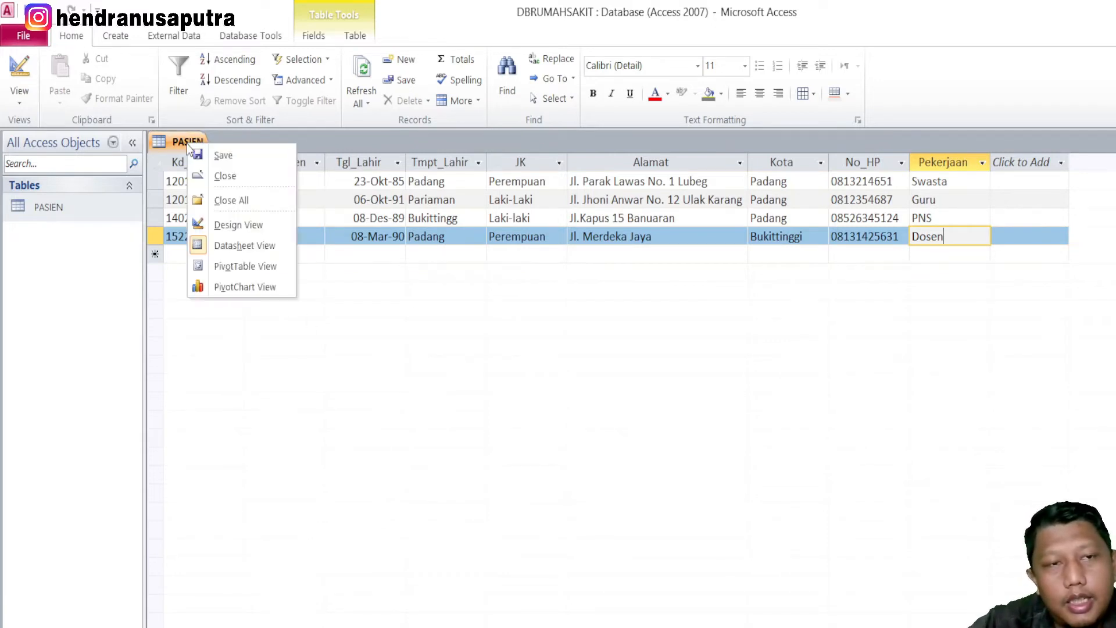
{"action": "left_click", "coordinate": [256, 225]}
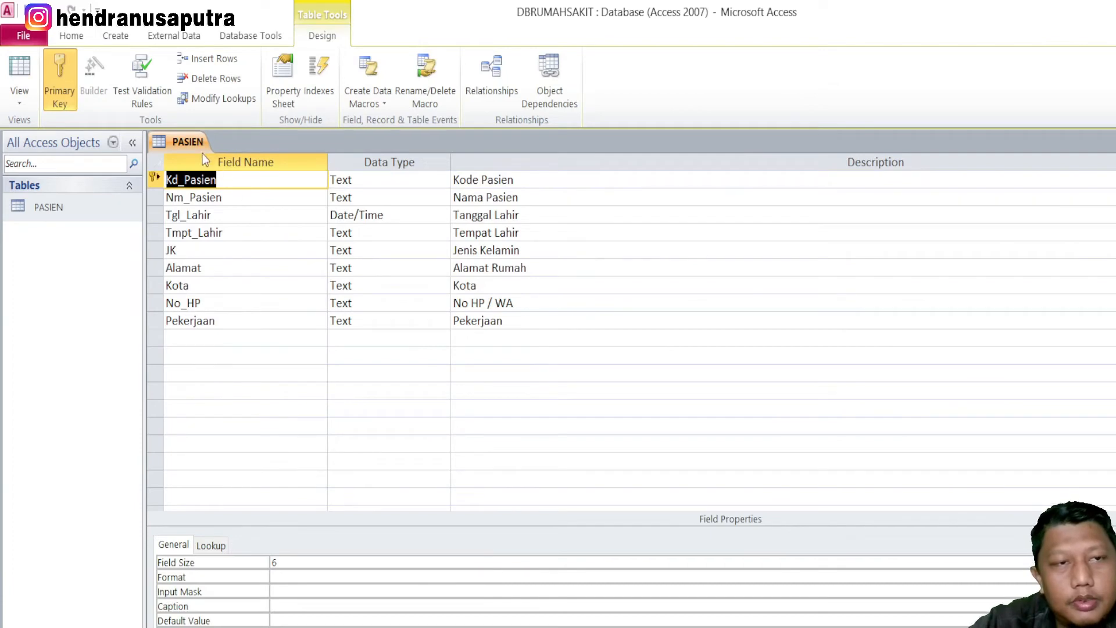
{"action": "right_click", "coordinate": [194, 145]}
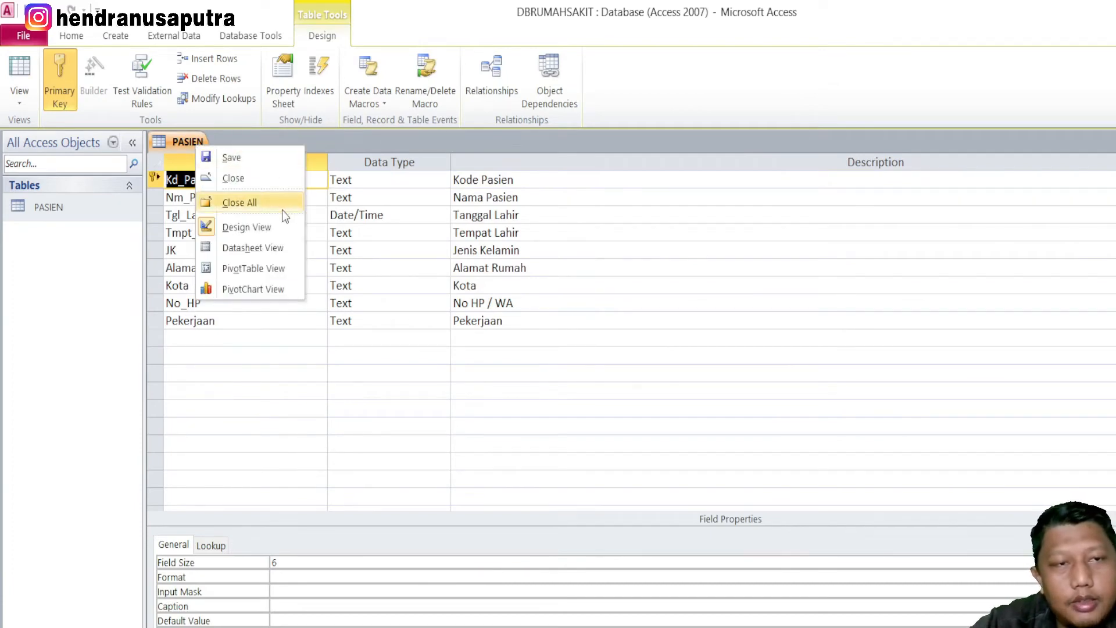
{"action": "left_click", "coordinate": [254, 249]}
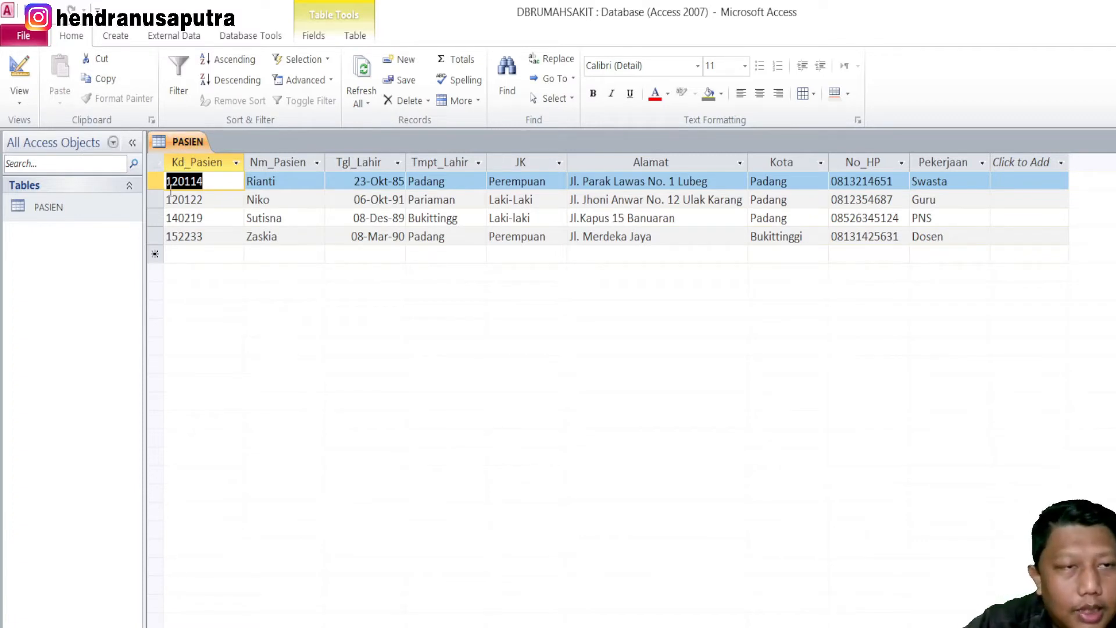
- Close the PASIEN table and create a new blank table in the database
{"action": "right_click", "coordinate": [191, 144]}
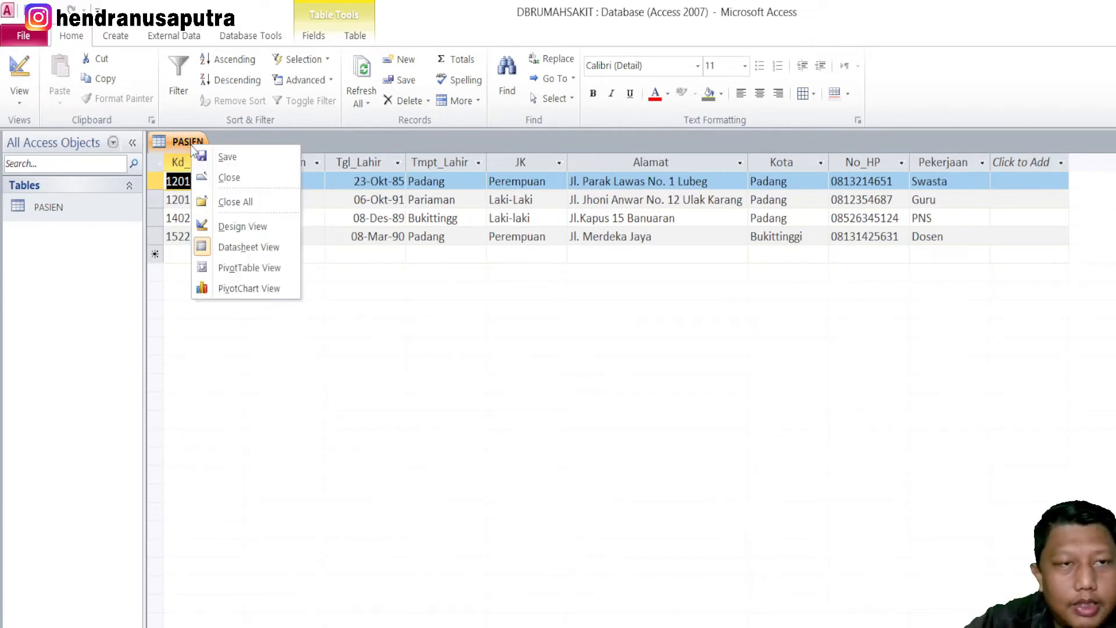
{"action": "left_click", "coordinate": [241, 207]}
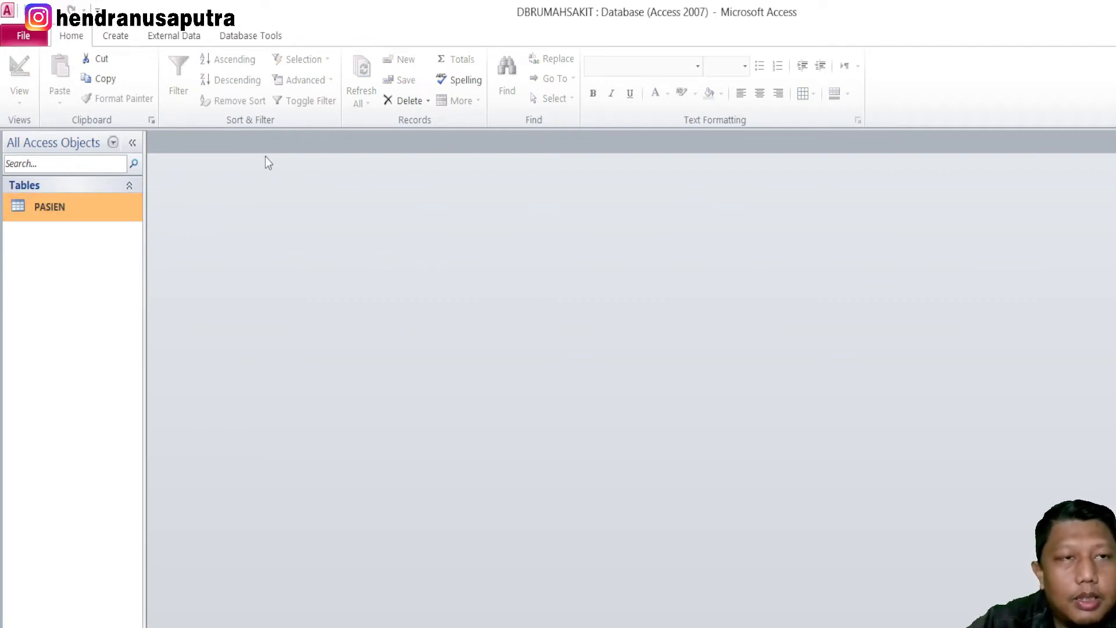
{"action": "left_click", "coordinate": [118, 39]}
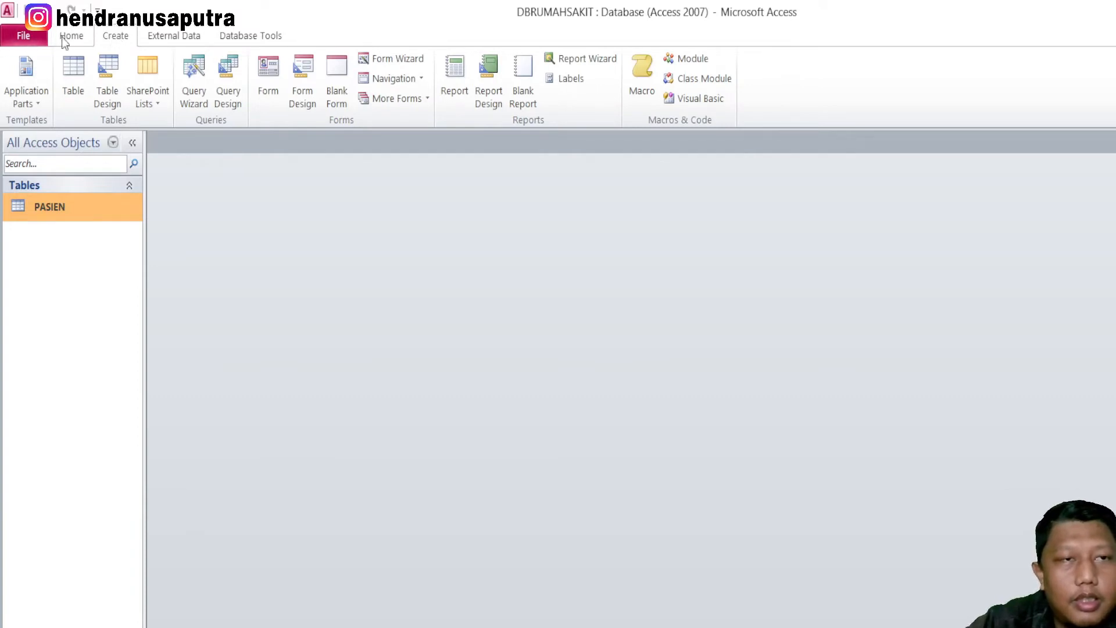
{"action": "left_click", "coordinate": [68, 85]}
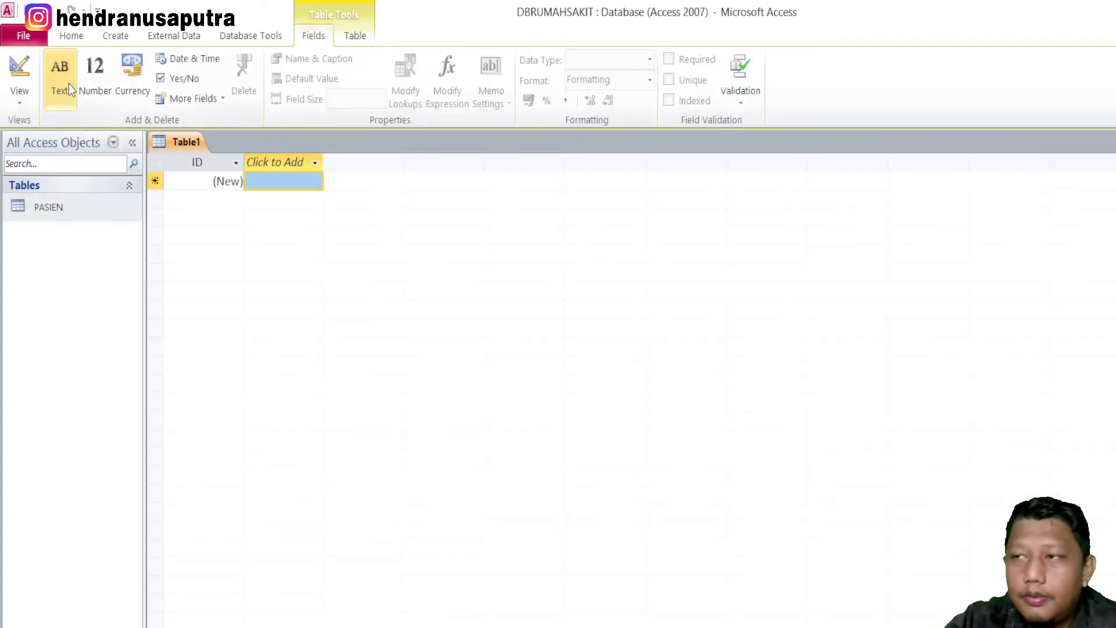
- Save the new table as DOKTER and switch it to Design View
{"action": "right_click", "coordinate": [186, 146]}
{"action": "left_click", "coordinate": [218, 155]}
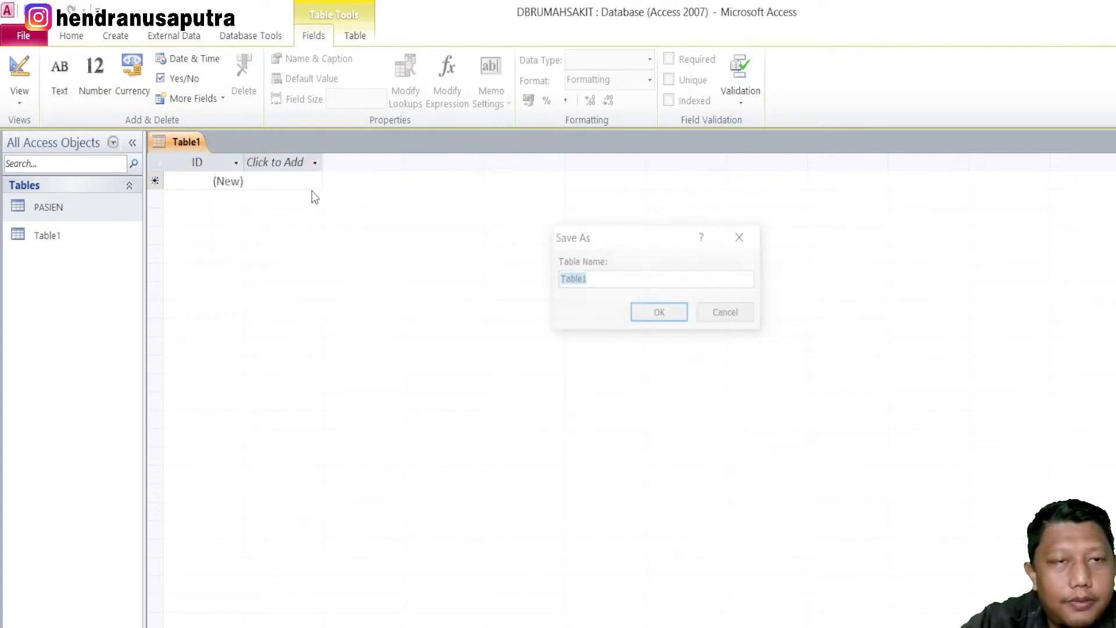
{"action": "key", "text": "Caps_Lock"}
{"action": "type", "text": "DOKTER"}
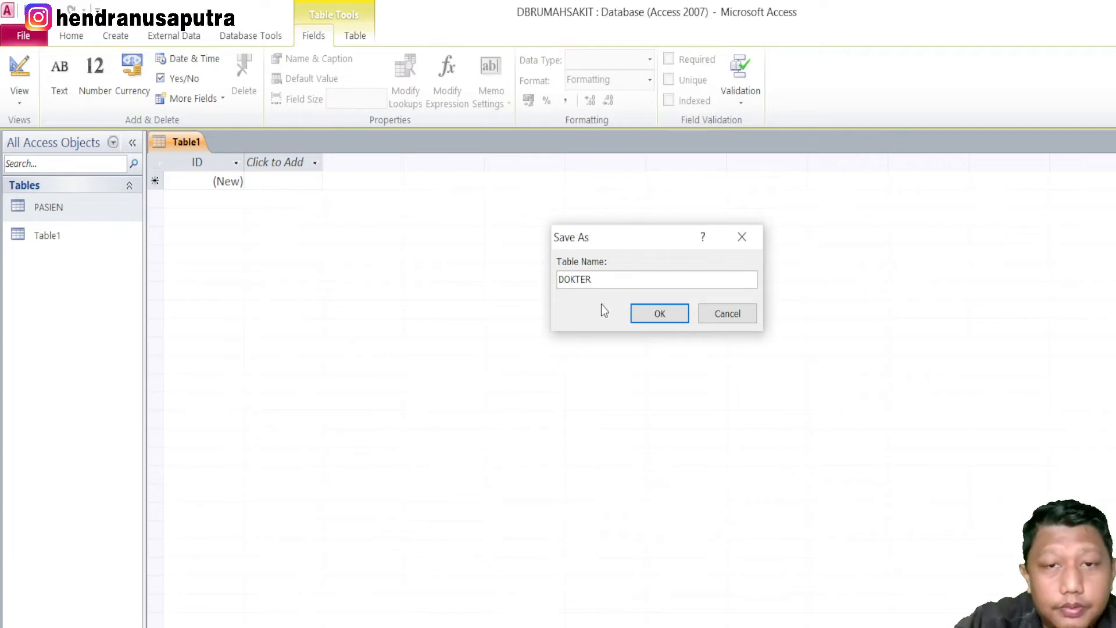
{"action": "left_click", "coordinate": [653, 313]}
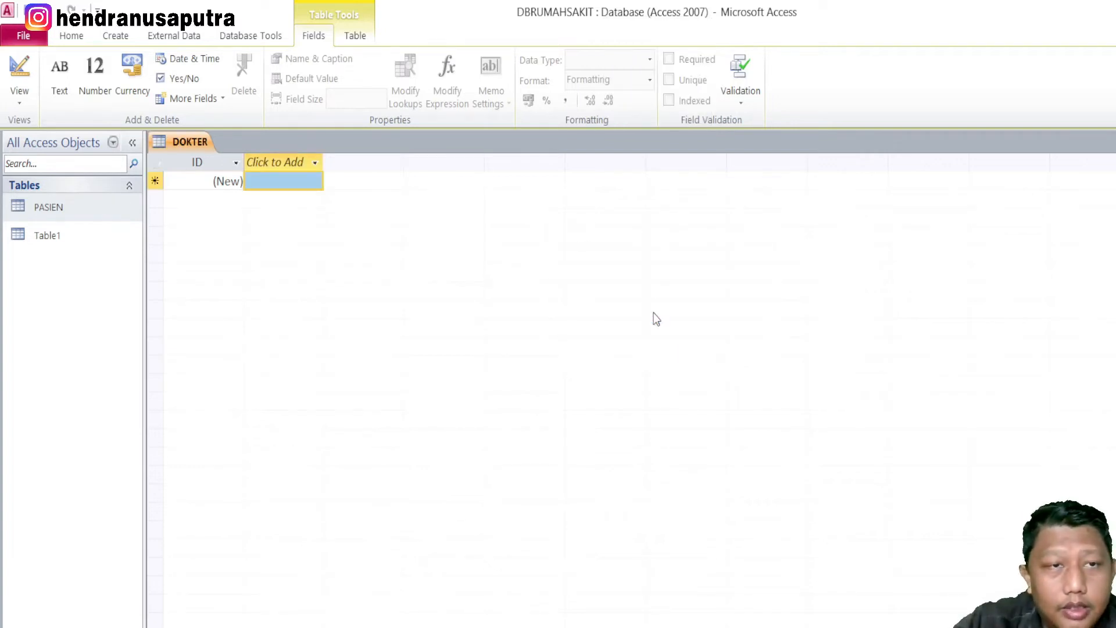
{"action": "right_click", "coordinate": [193, 142]}
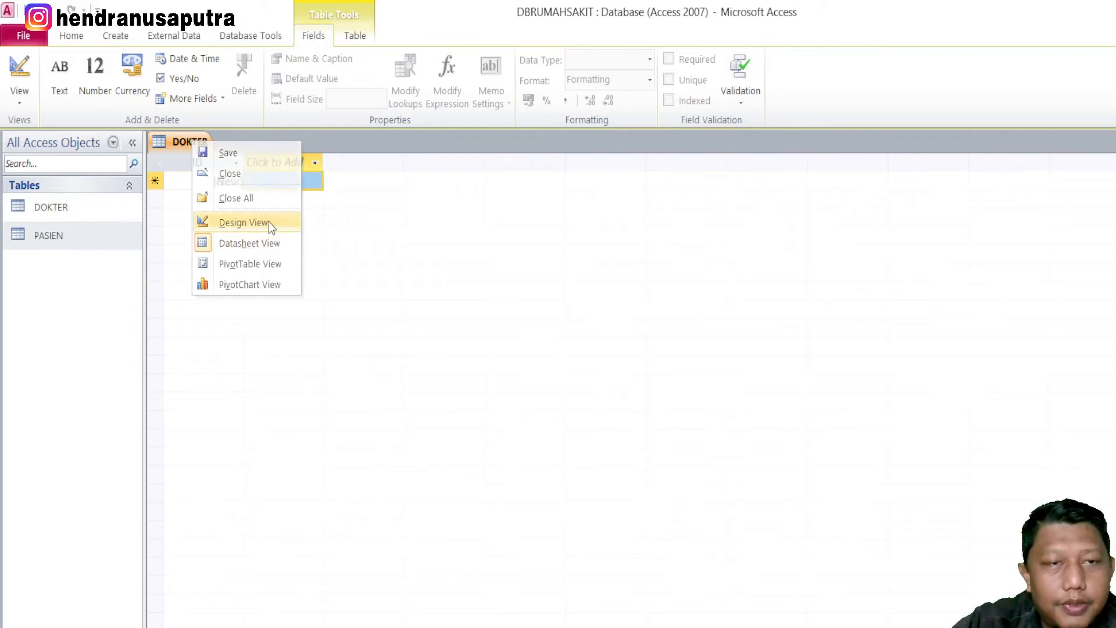
{"action": "left_click", "coordinate": [268, 222]}
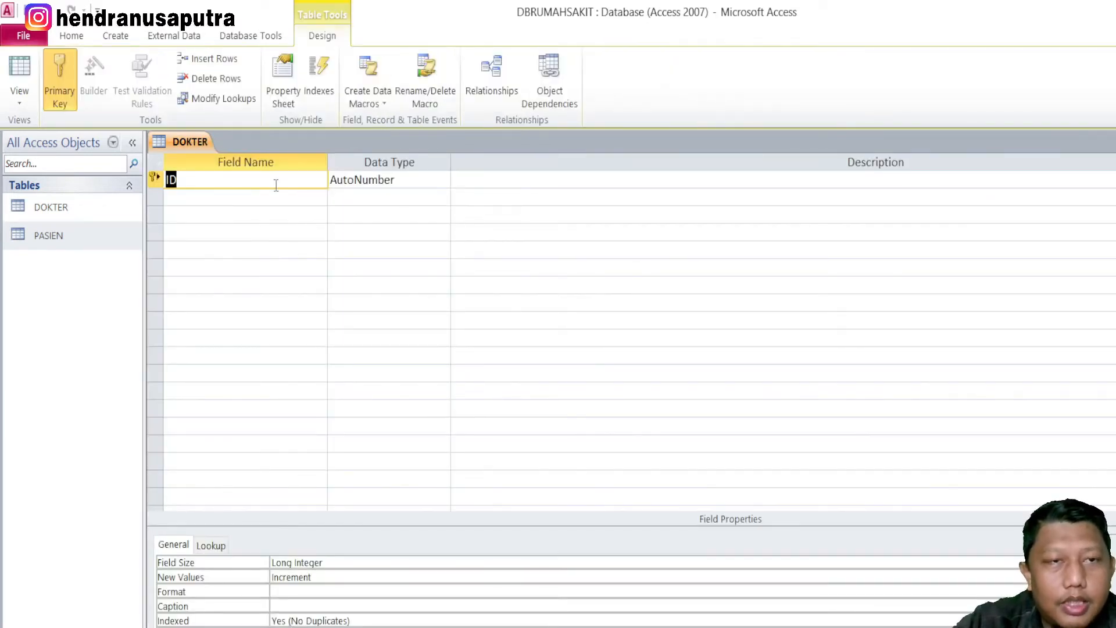
{"action": "left_click", "coordinate": [211, 178]}
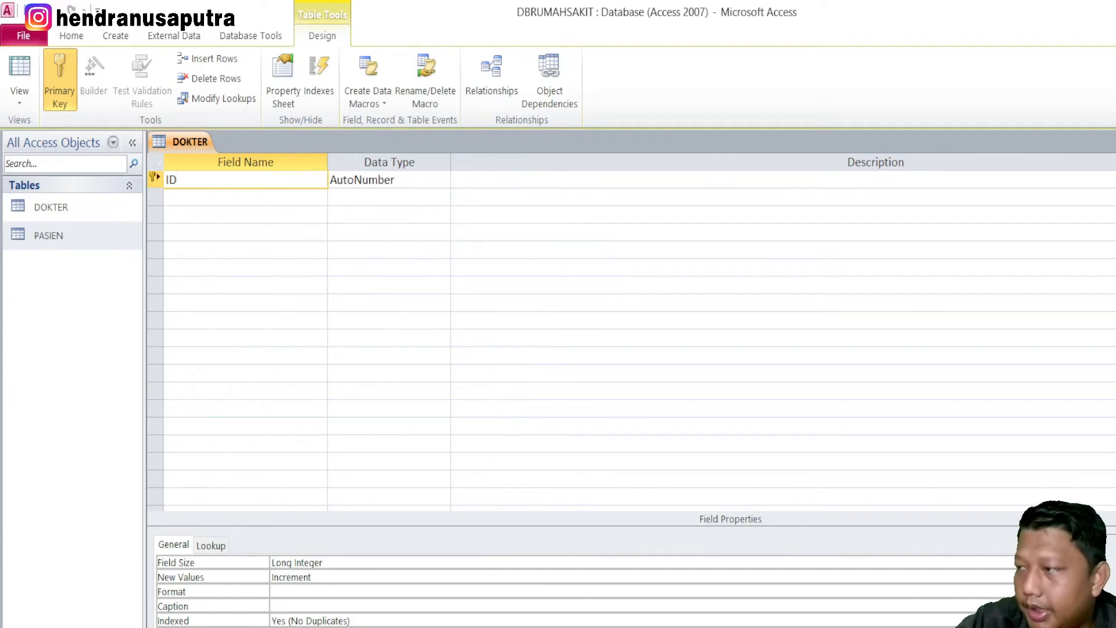
- Switch to the module PDF in Adobe Reader and review the DOKTER table design and sample data, continuing to the OBAT design
{"action": "key", "text": "alt+Tab"}
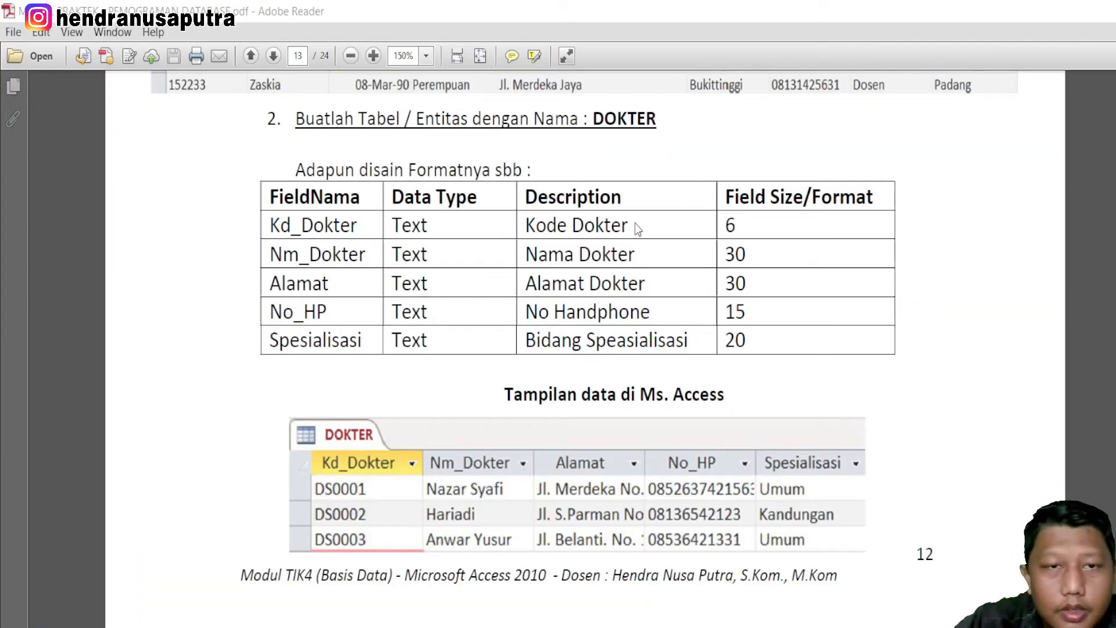
{"action": "scroll", "coordinate": [252, 218], "scroll_direction": "down", "scroll_amount": 3}
{"action": "left_click_drag", "start_coordinate": [265, 117], "coordinate": [839, 260]}
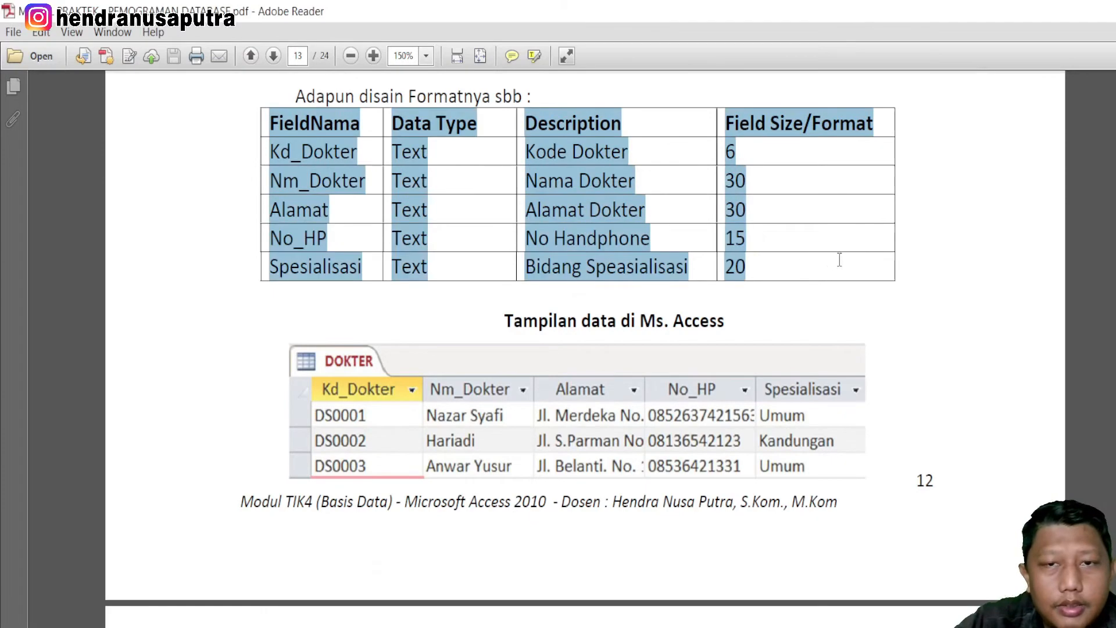
{"action": "scroll", "coordinate": [453, 202], "scroll_direction": "up", "scroll_amount": 2}
{"action": "left_click", "coordinate": [587, 259]}
{"action": "scroll", "coordinate": [514, 405], "scroll_direction": "down", "scroll_amount": 1}
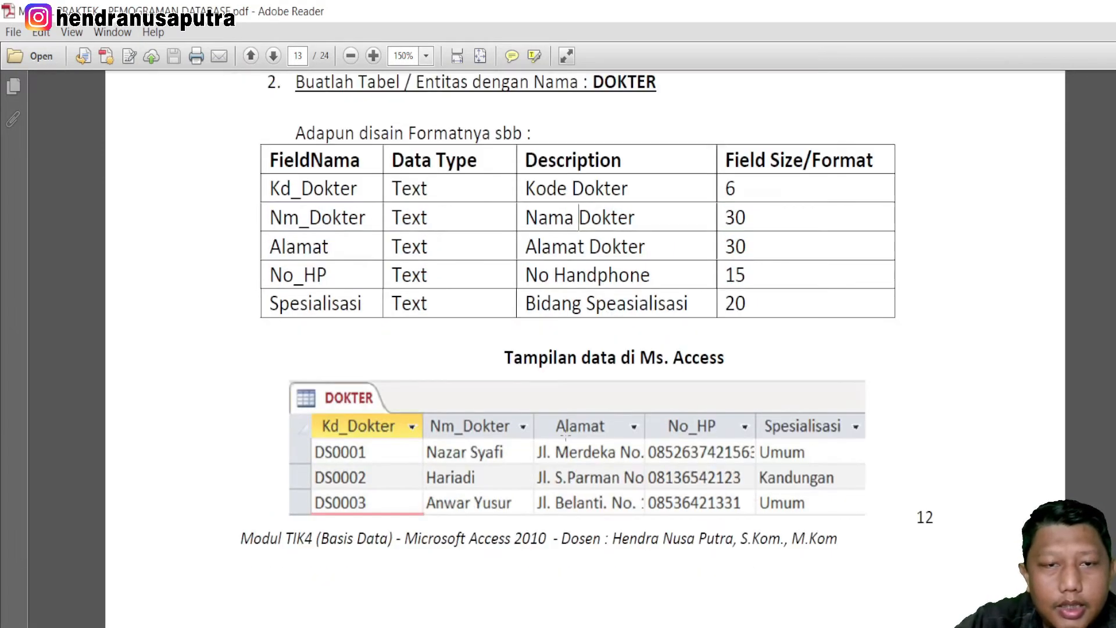
{"action": "scroll", "coordinate": [585, 439], "scroll_direction": "down", "scroll_amount": 10}
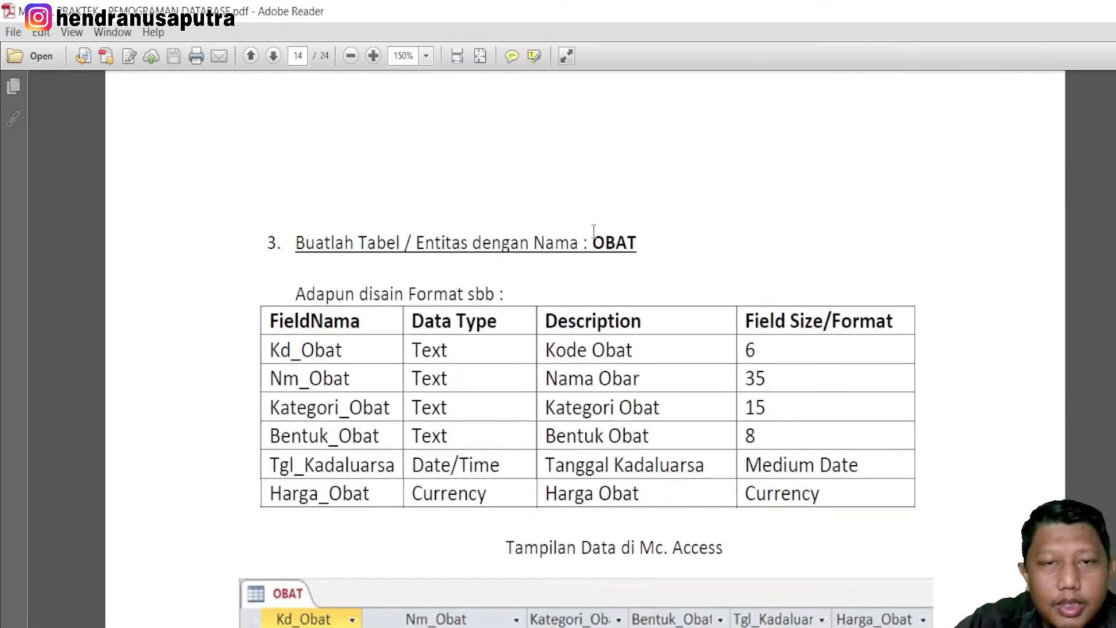
- Review the OBAT table design and its sample data in the module PDF
{"action": "left_click_drag", "start_coordinate": [591, 238], "coordinate": [671, 254]}
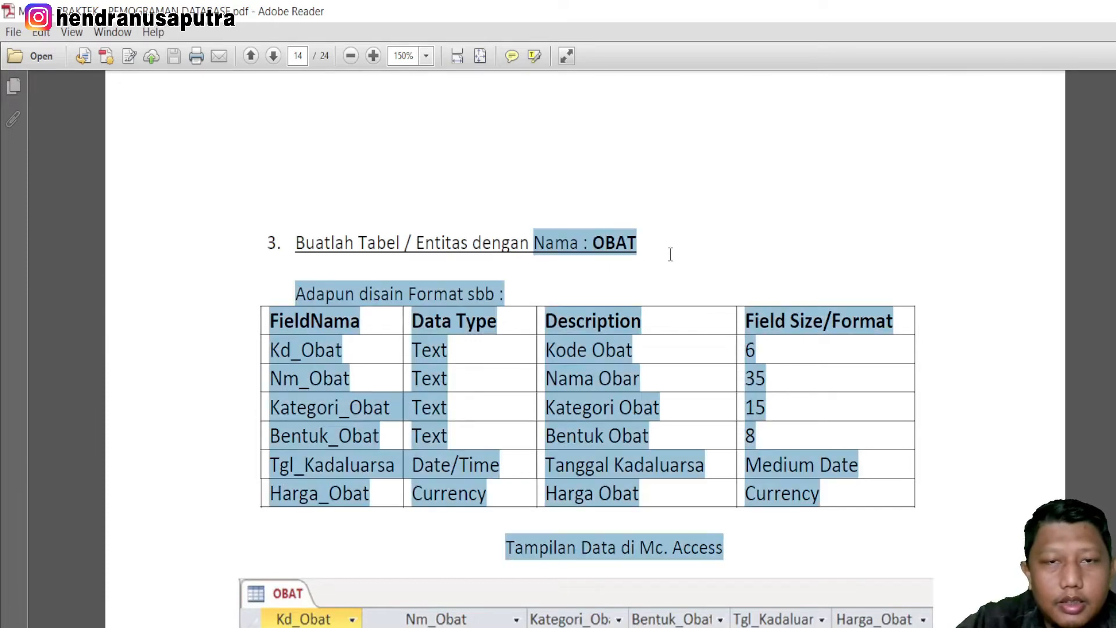
{"action": "left_click", "coordinate": [645, 344]}
{"action": "left_click_drag", "start_coordinate": [272, 321], "coordinate": [676, 399]}
{"action": "scroll", "coordinate": [665, 410], "scroll_direction": "down", "scroll_amount": 2}
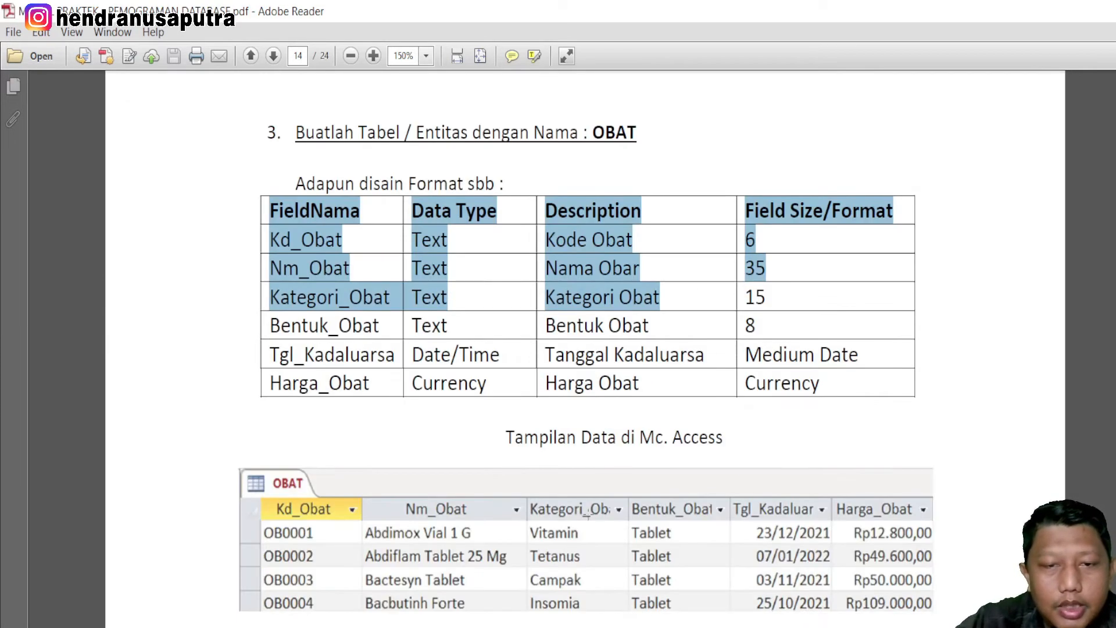
{"action": "left_click", "coordinate": [640, 516]}
{"action": "left_click", "coordinate": [611, 352]}
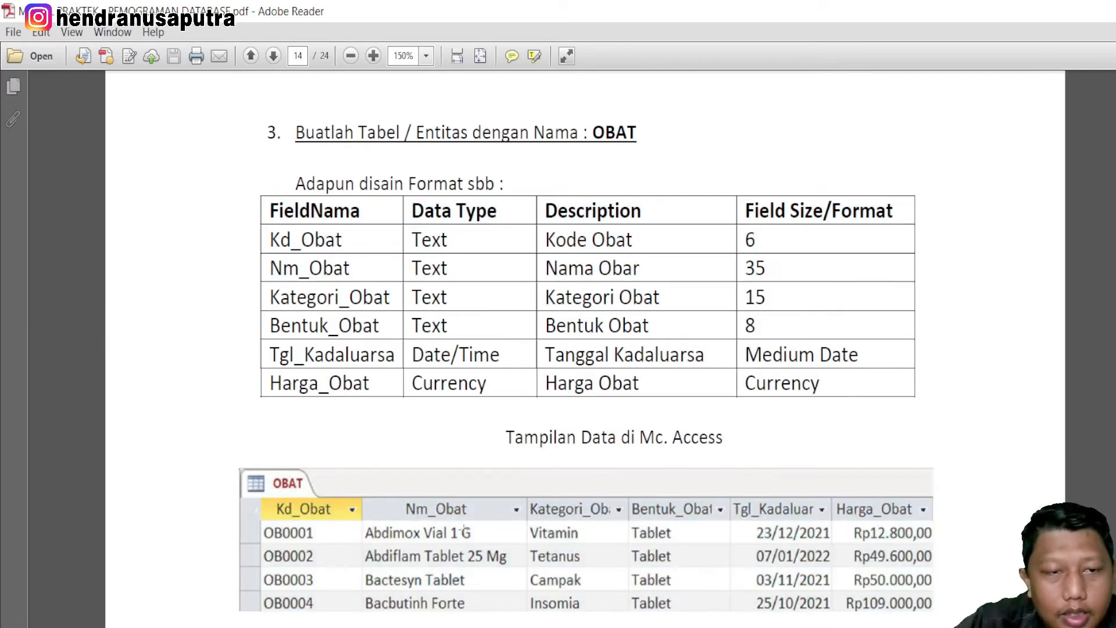
{"action": "scroll", "coordinate": [584, 510], "scroll_direction": "down", "scroll_amount": 3}
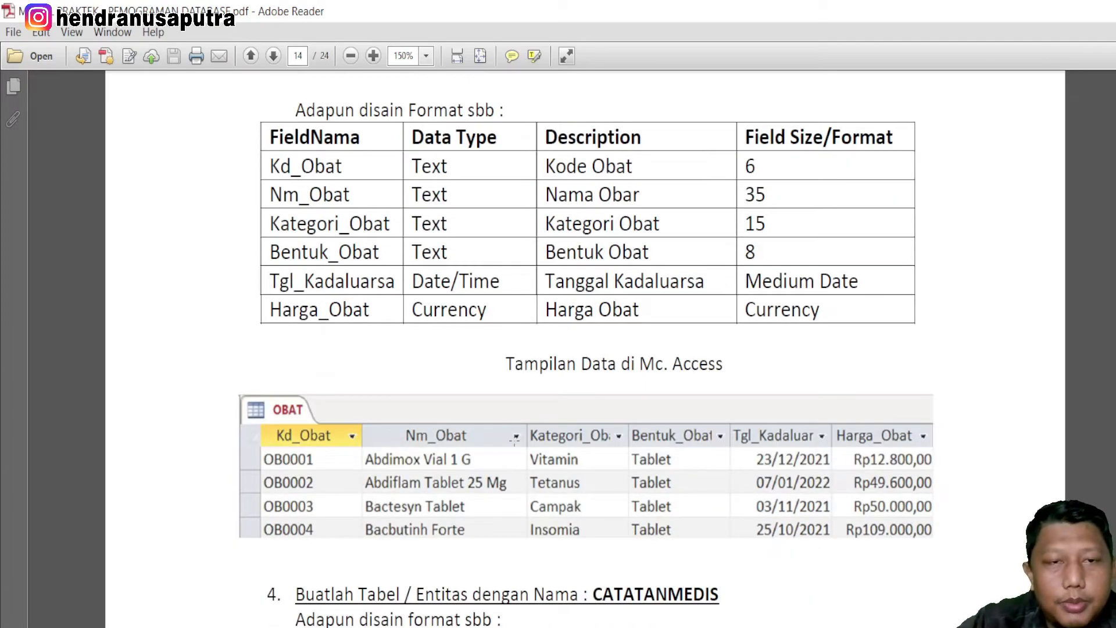
{"action": "scroll", "coordinate": [582, 340], "scroll_direction": "up", "scroll_amount": 3}
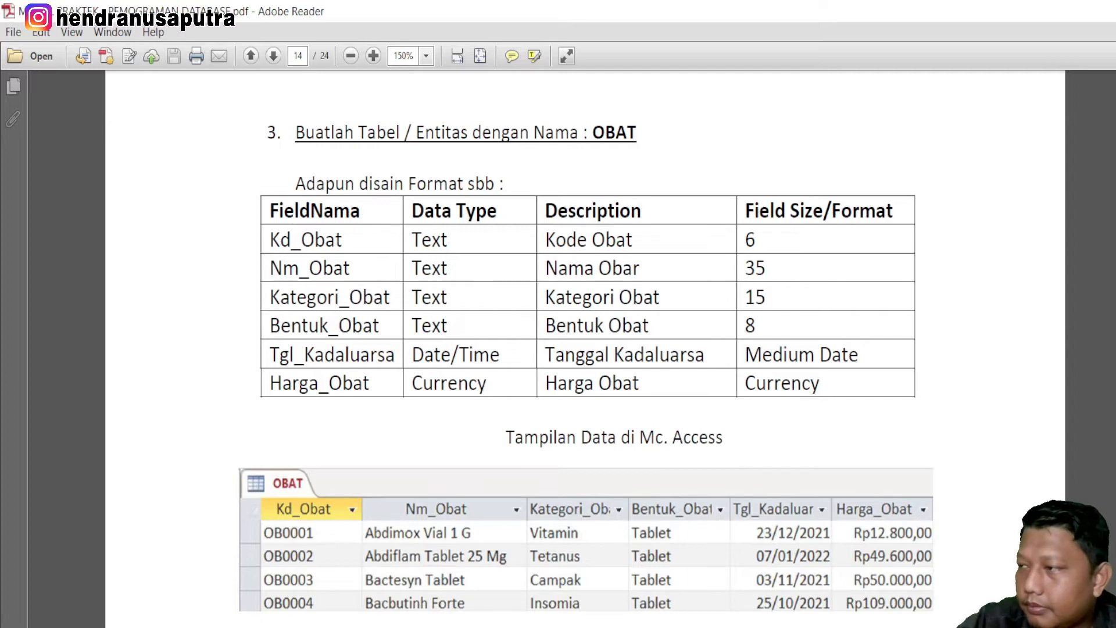
- Switch back to Microsoft Access and view the DOKTER table's records in Datasheet View
{"action": "key", "text": "alt+Tab"}
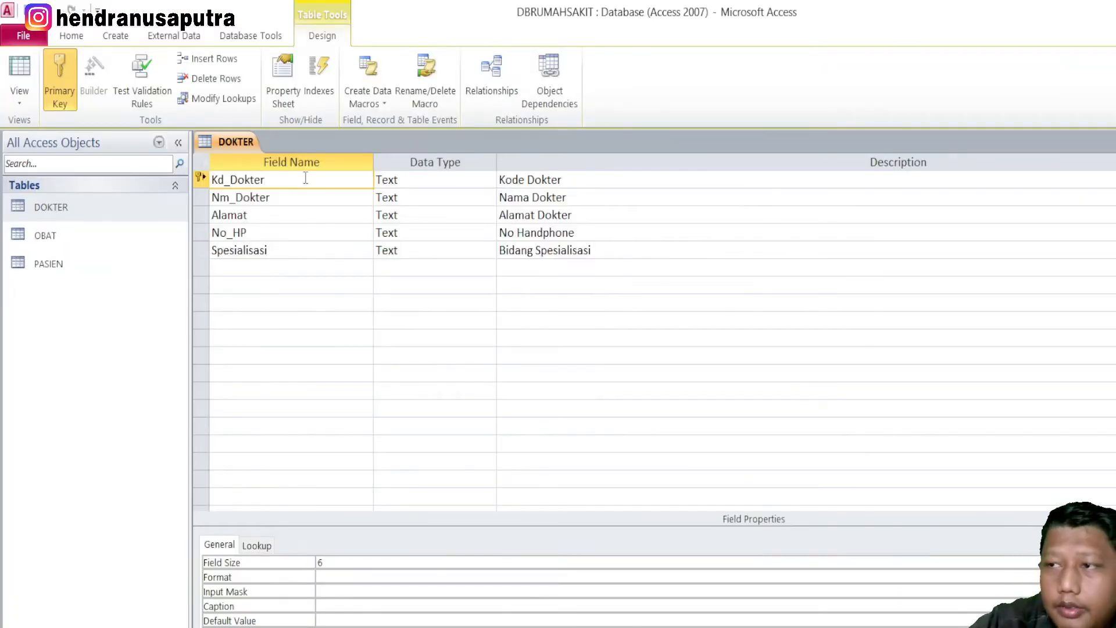
{"action": "right_click", "coordinate": [231, 141]}
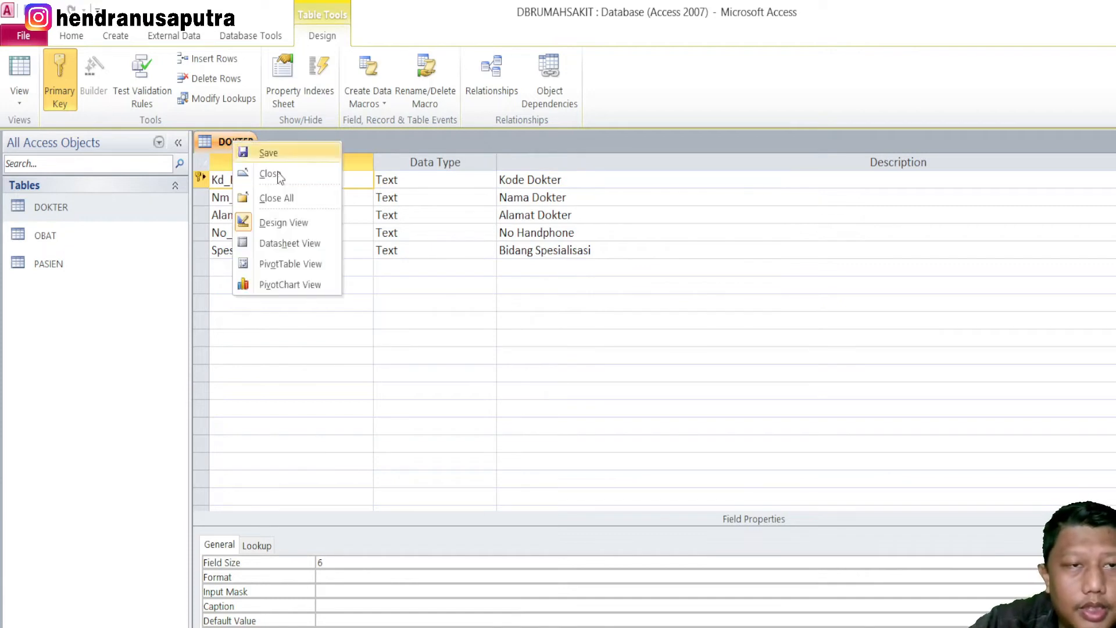
{"action": "left_click", "coordinate": [294, 243]}
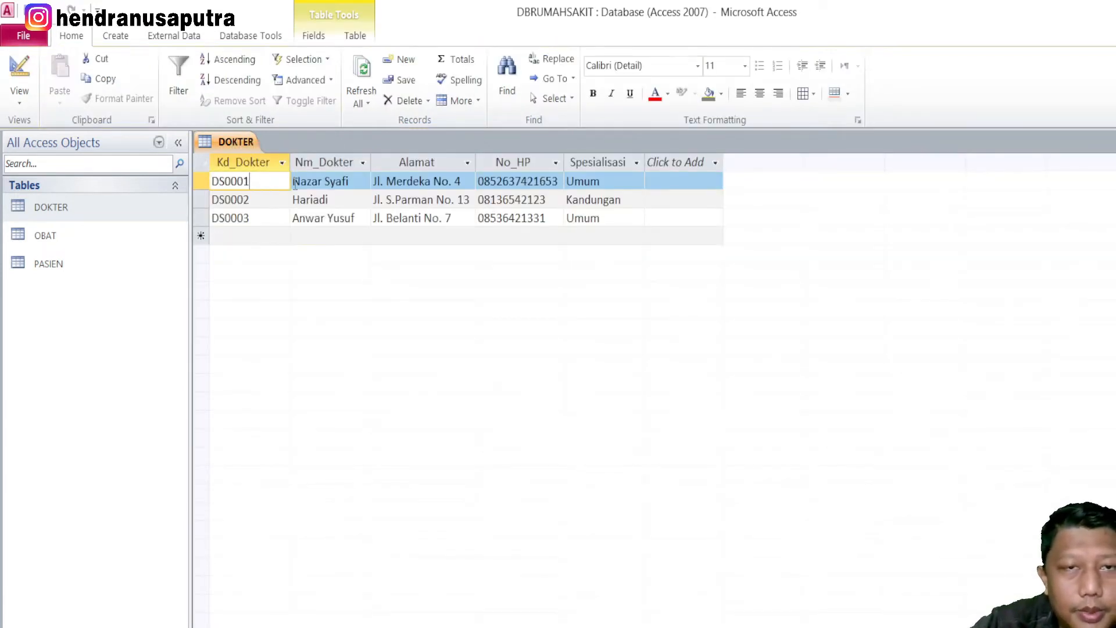
{"action": "double_click", "coordinate": [529, 183]}
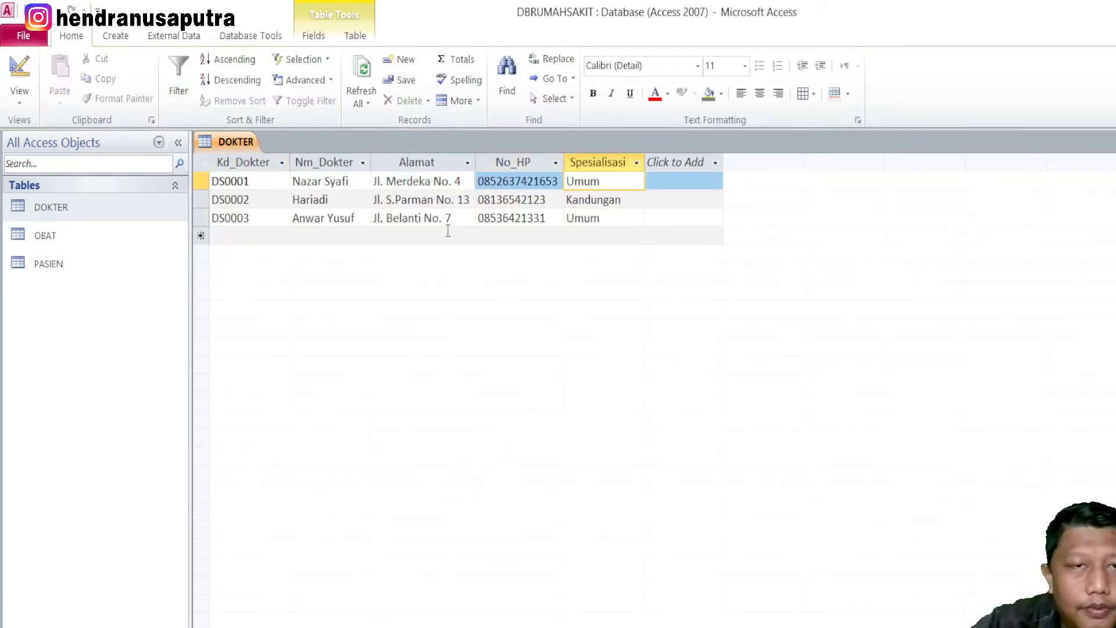
{"action": "left_click", "coordinate": [437, 213]}
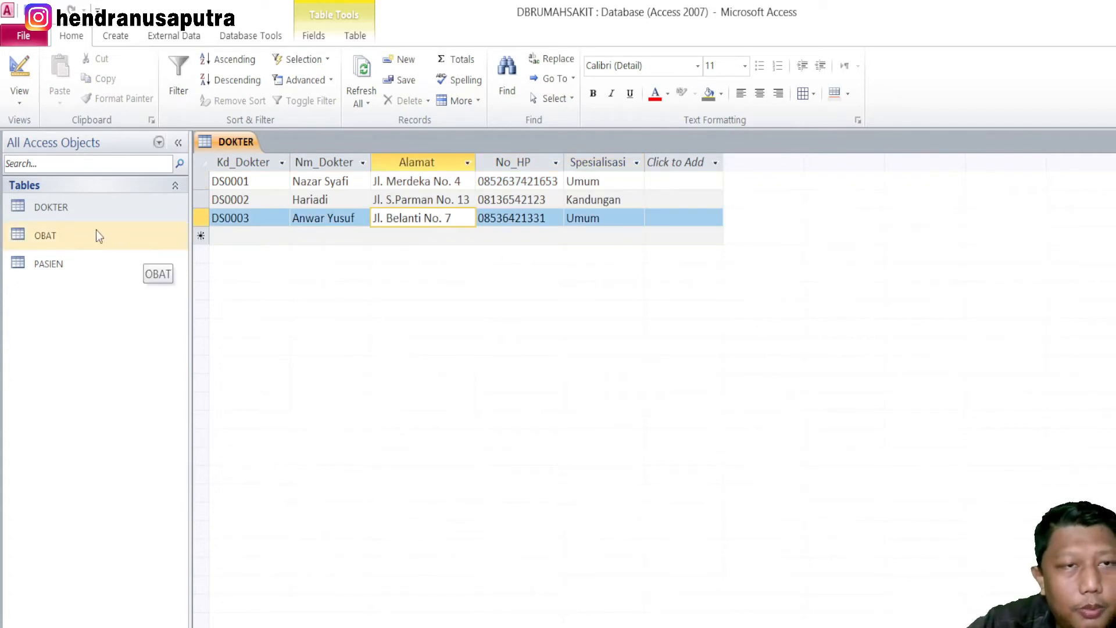
- Open the OBAT table and look over its medicine records, including the expiry dates
{"action": "double_click", "coordinate": [49, 236]}
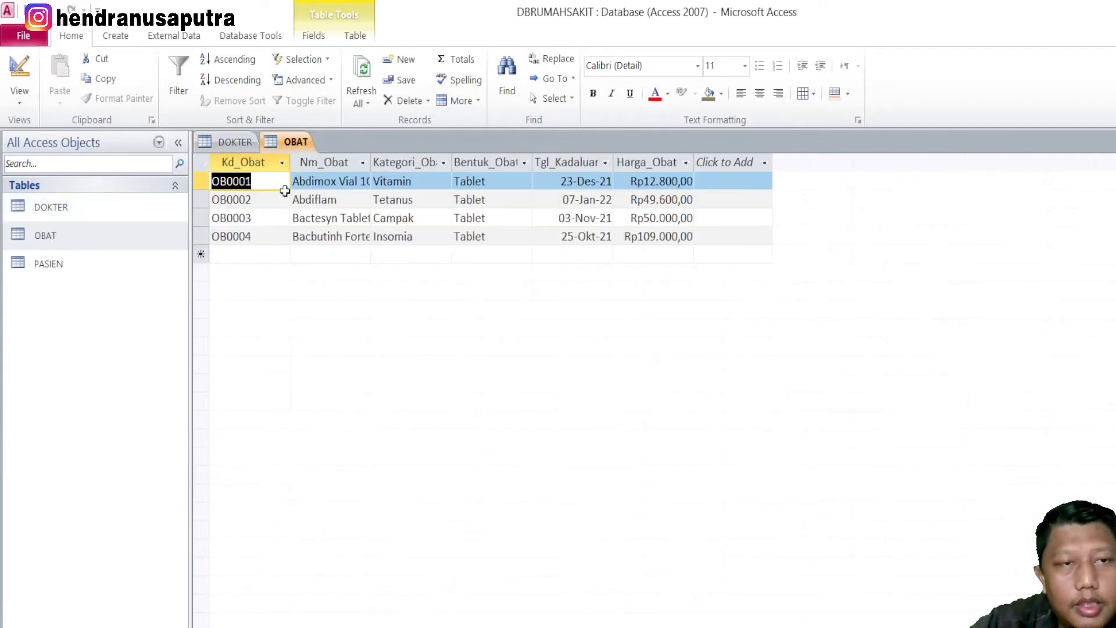
{"action": "left_click", "coordinate": [251, 180]}
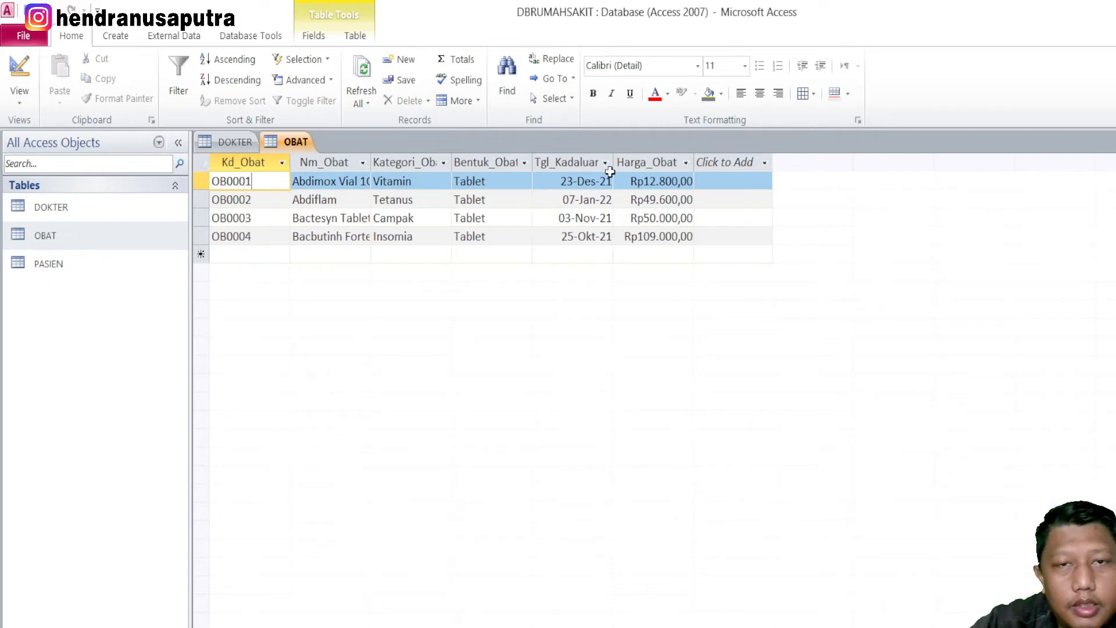
{"action": "left_click", "coordinate": [565, 218]}
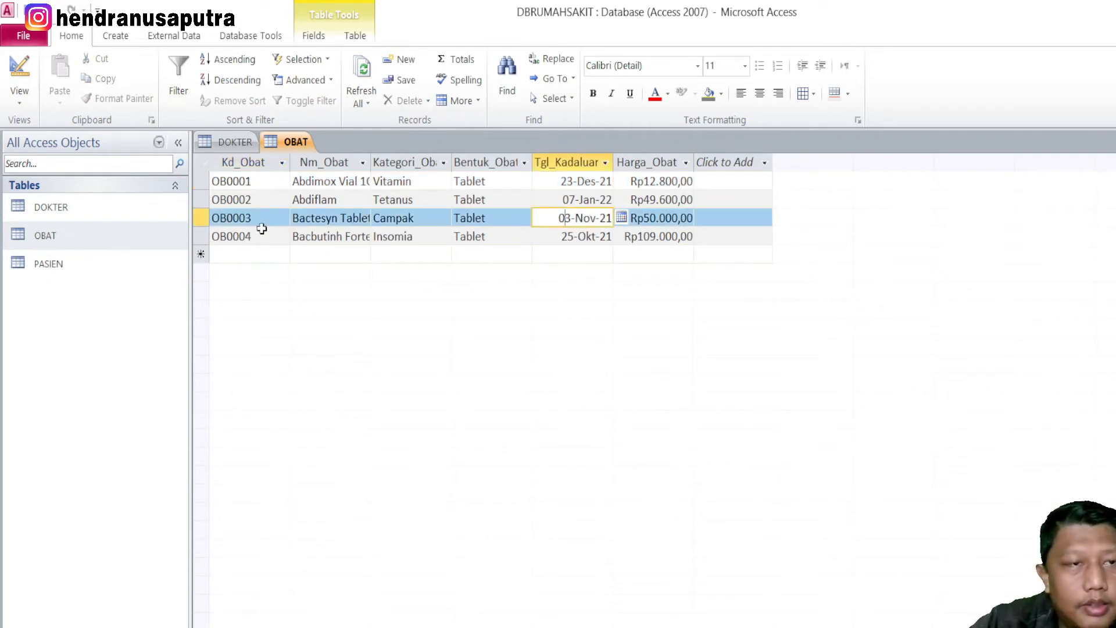
- Examine the OBAT table's fields in Design View, and return to its records in Datasheet View
{"action": "right_click", "coordinate": [289, 142]}
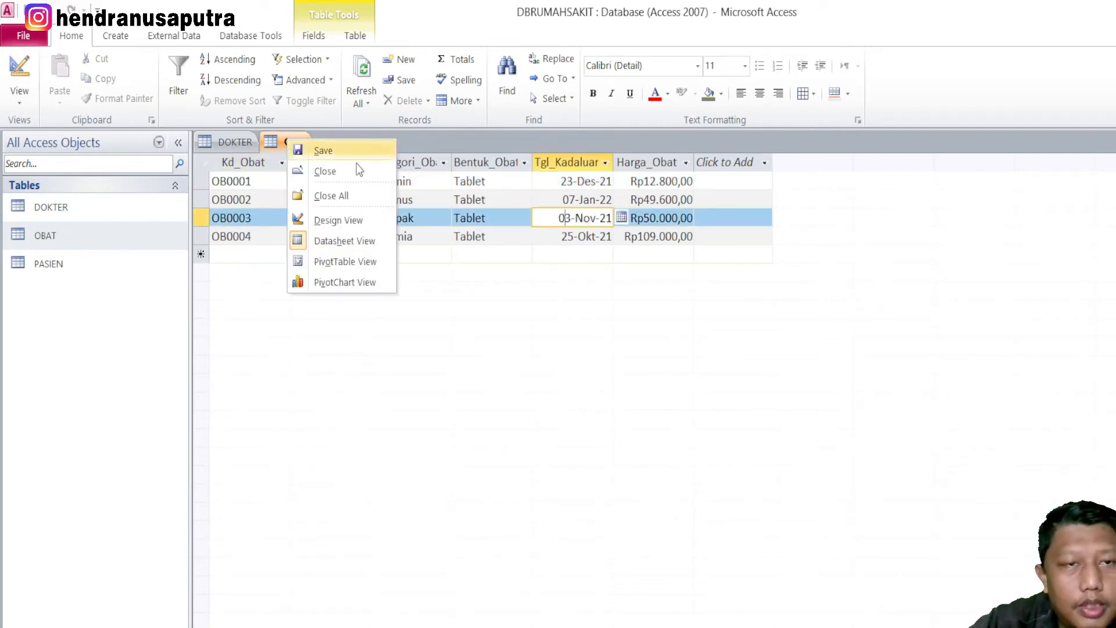
{"action": "left_click", "coordinate": [354, 224]}
{"action": "left_click", "coordinate": [304, 196]}
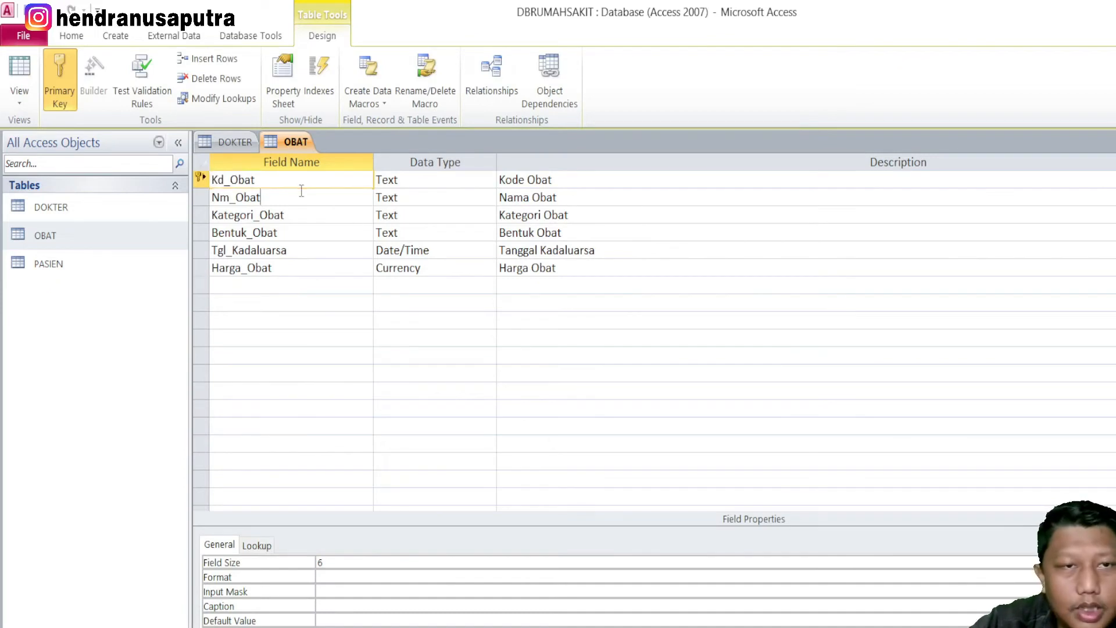
{"action": "left_click", "coordinate": [303, 215]}
{"action": "left_click", "coordinate": [301, 251]}
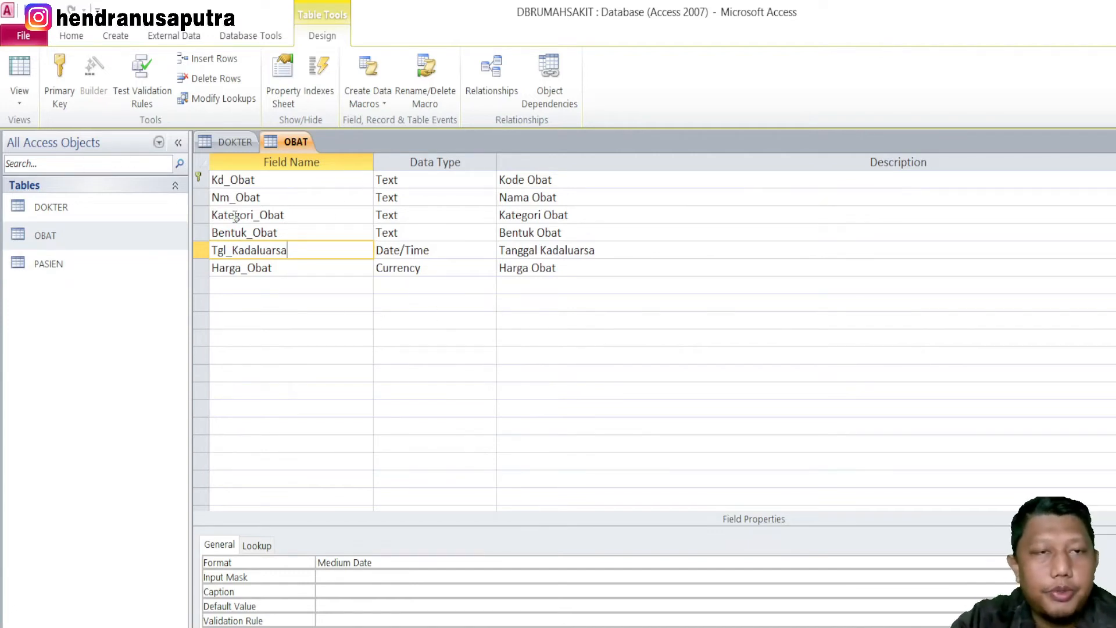
{"action": "right_click", "coordinate": [277, 139]}
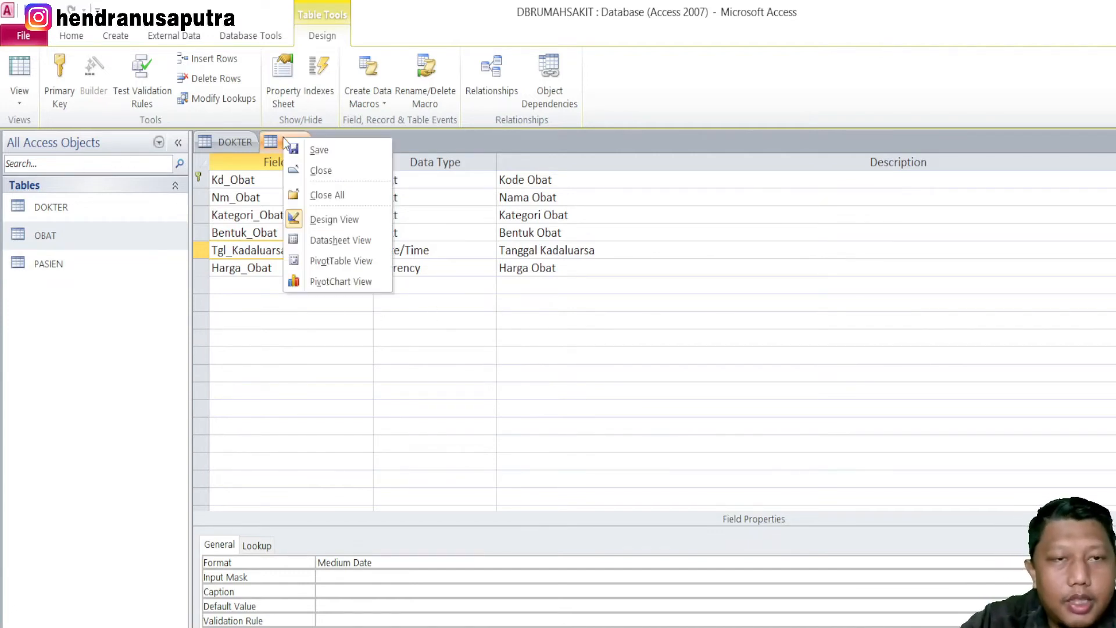
{"action": "left_click", "coordinate": [370, 237]}
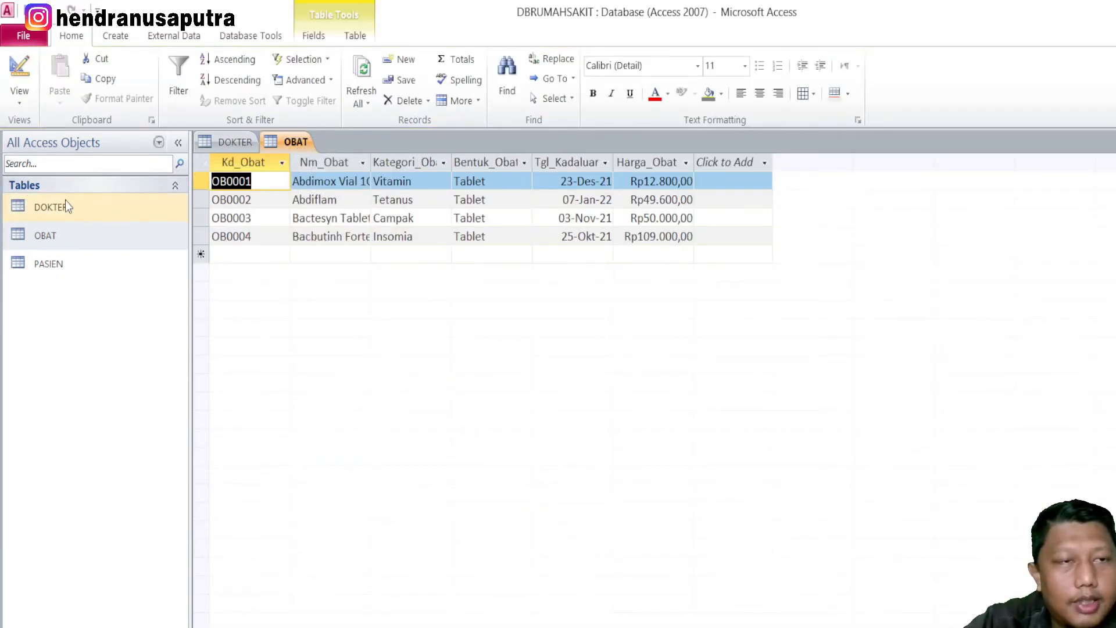
{"action": "left_click", "coordinate": [45, 236]}
{"action": "left_click", "coordinate": [50, 259]}
{"action": "left_click", "coordinate": [53, 236]}
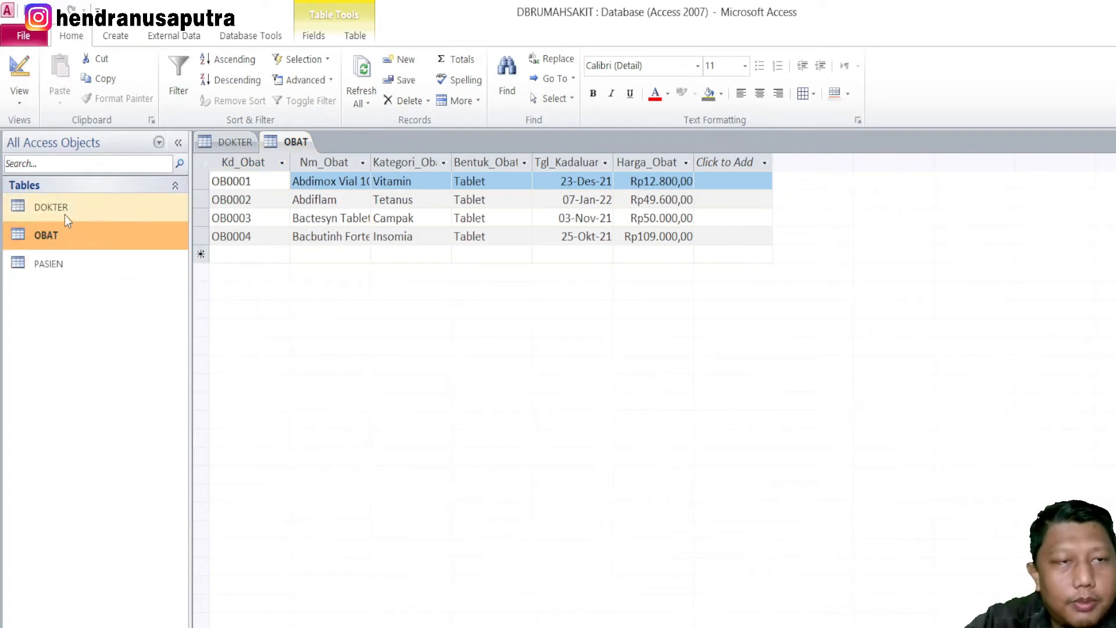
{"action": "left_click", "coordinate": [63, 209]}
{"action": "left_click", "coordinate": [69, 232]}
{"action": "left_click", "coordinate": [63, 257]}
{"action": "left_click", "coordinate": [67, 233]}
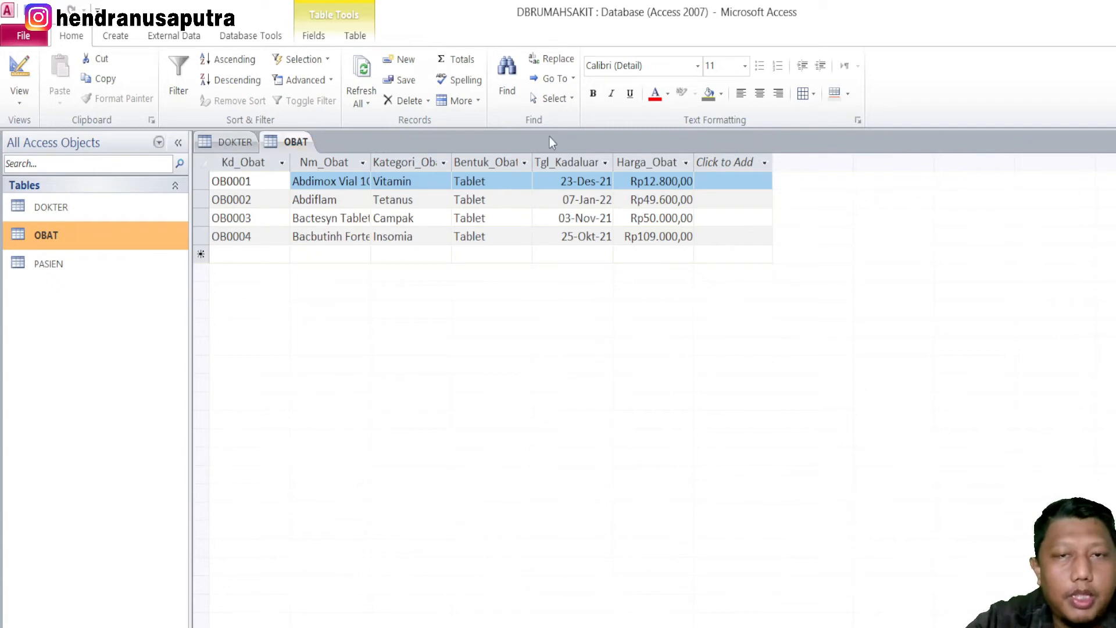
- Compare the DOKTER and OBAT records, open PASIEN alongside them, and close all open tables at once
{"action": "left_click", "coordinate": [250, 143]}
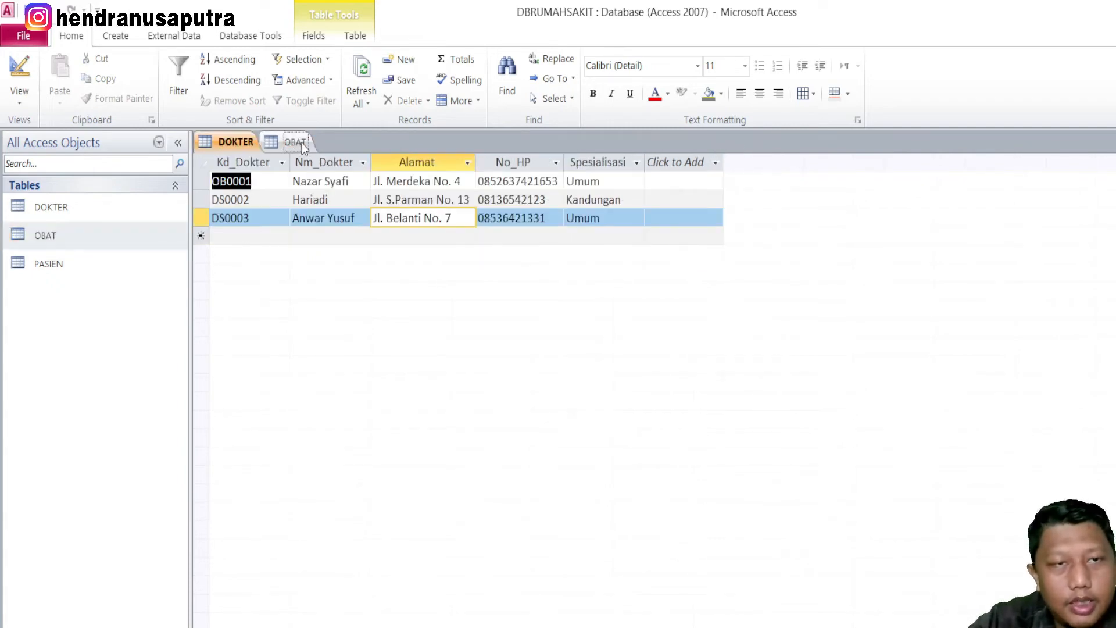
{"action": "left_click", "coordinate": [301, 142]}
{"action": "left_click", "coordinate": [222, 142]}
{"action": "left_click", "coordinate": [281, 142]}
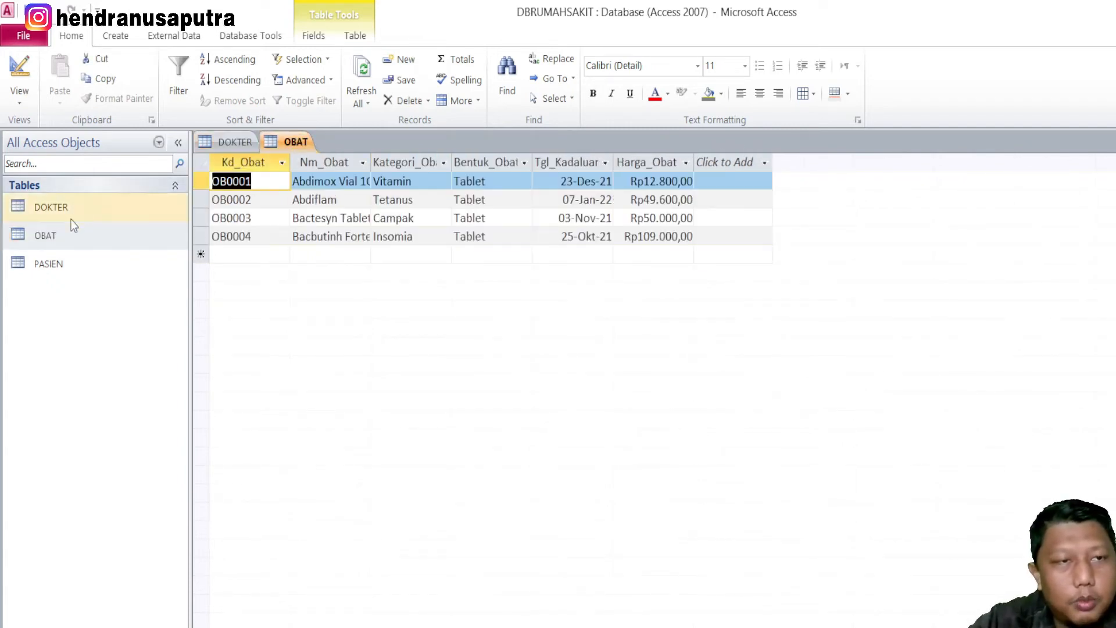
{"action": "double_click", "coordinate": [53, 264]}
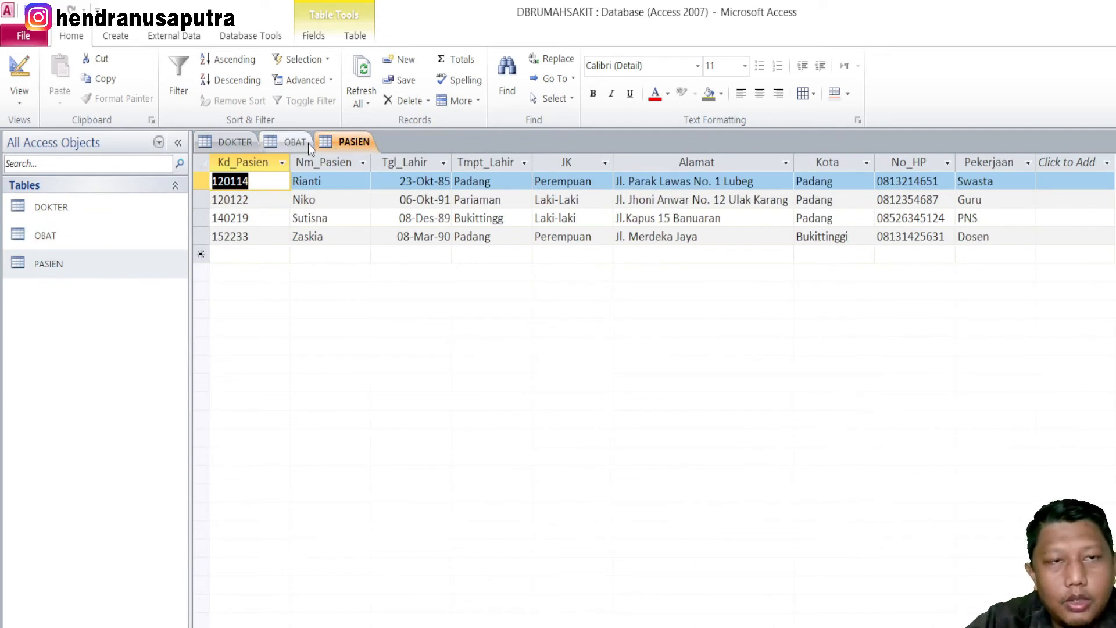
{"action": "left_click", "coordinate": [290, 141]}
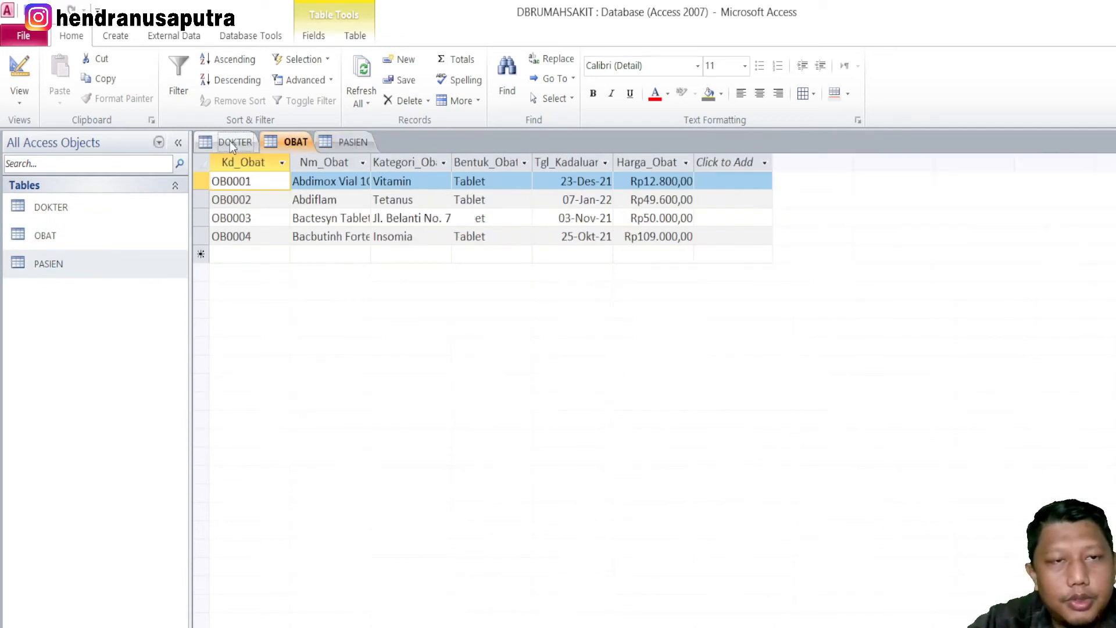
{"action": "left_click", "coordinate": [229, 142]}
{"action": "left_click", "coordinate": [289, 142]}
{"action": "left_click", "coordinate": [351, 142]}
{"action": "right_click", "coordinate": [354, 141]}
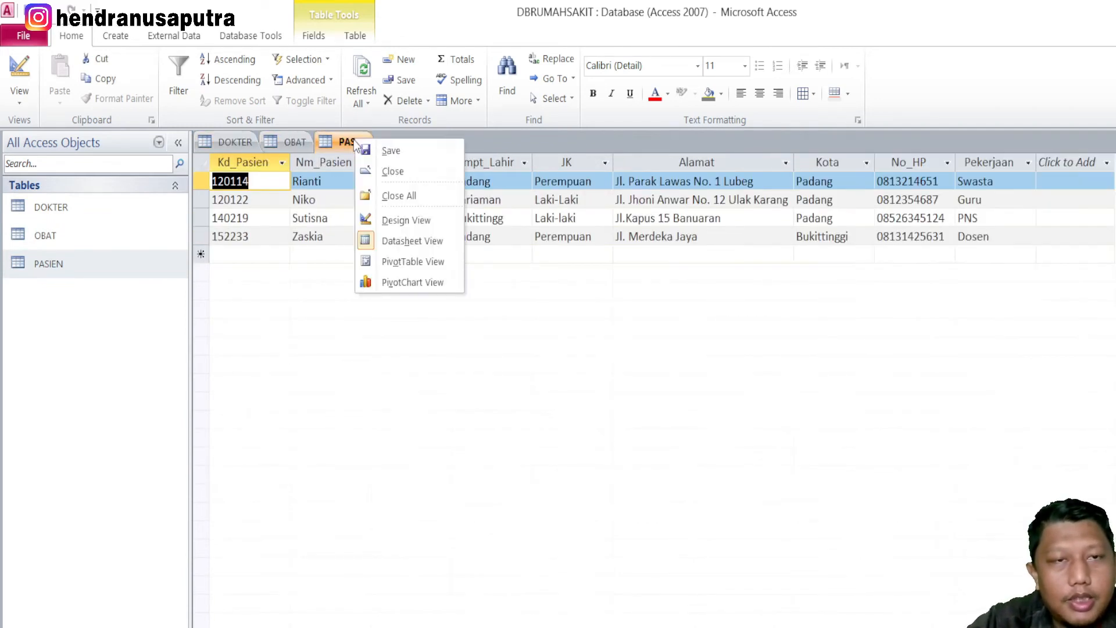
{"action": "left_click", "coordinate": [419, 197]}
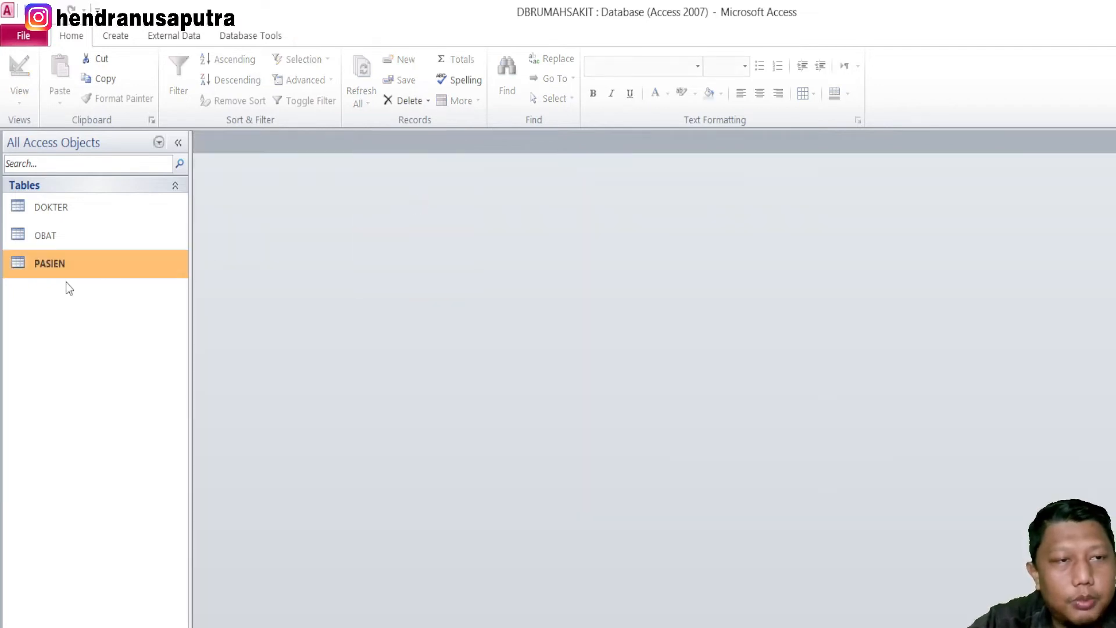
- Open the PASIEN table to view its records, and close it again
{"action": "double_click", "coordinate": [52, 264]}
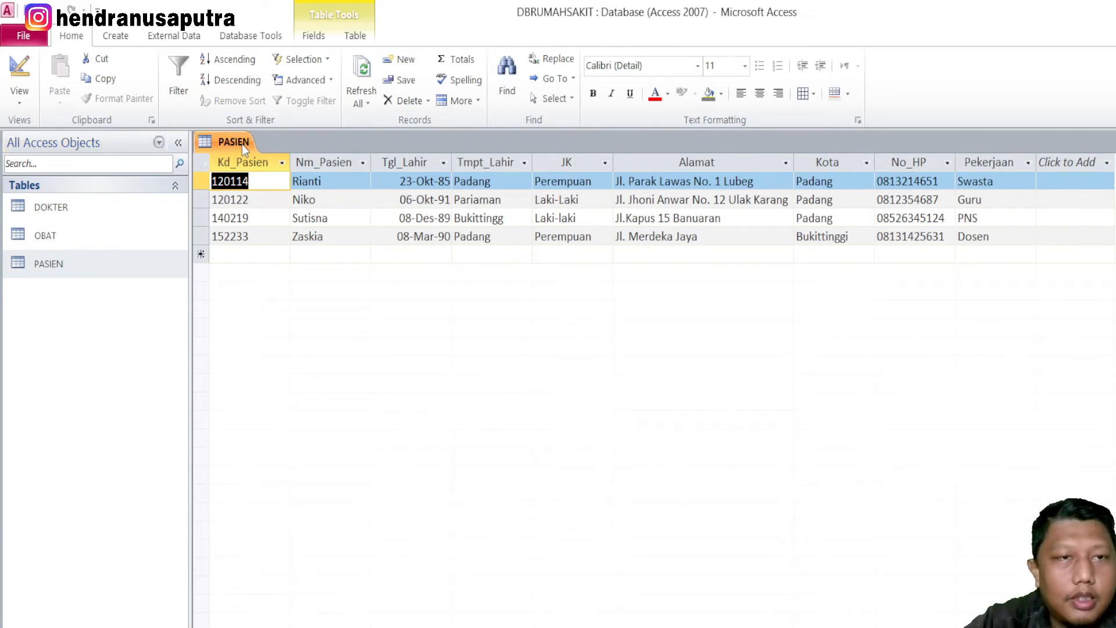
{"action": "right_click", "coordinate": [242, 144]}
{"action": "left_click", "coordinate": [279, 177]}
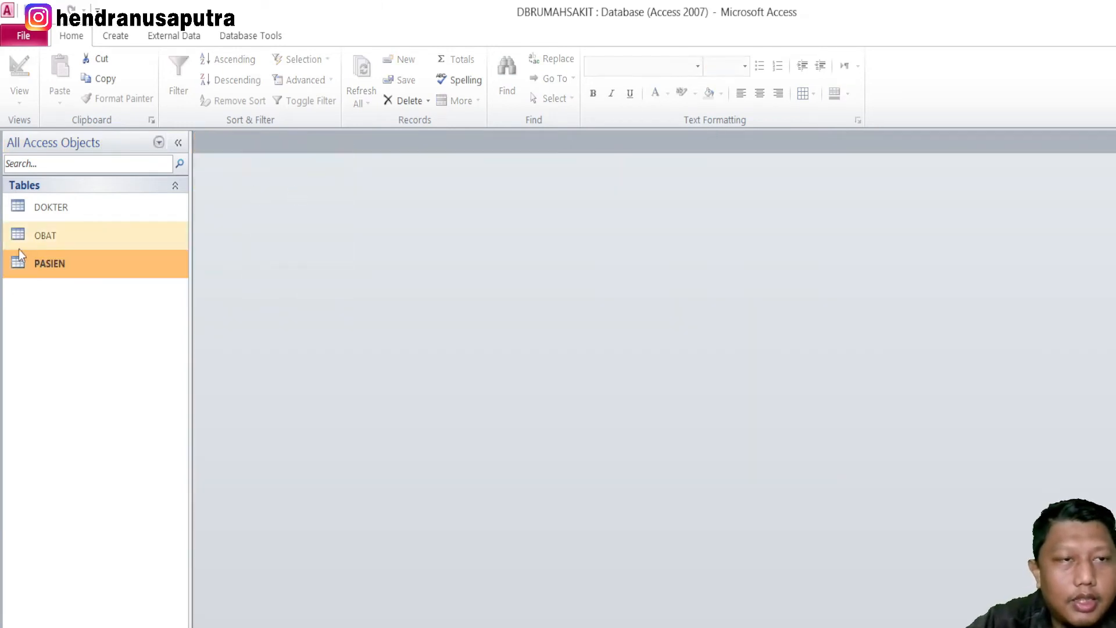
- Open the OBAT table, view its structure in Design View, and close it
{"action": "double_click", "coordinate": [38, 236]}
{"action": "right_click", "coordinate": [227, 146]}
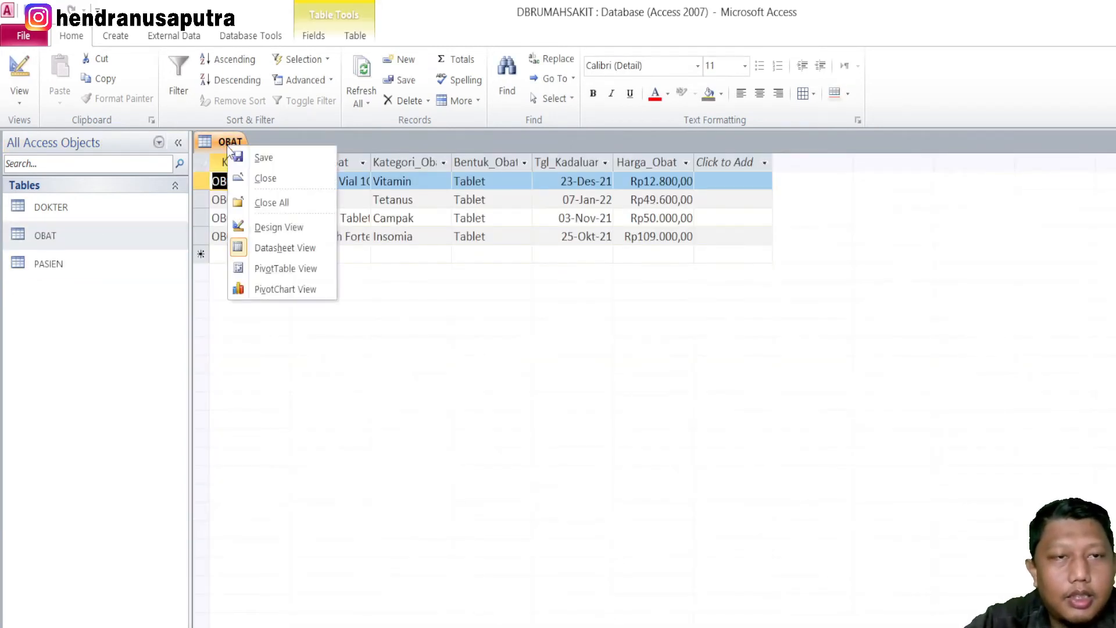
{"action": "left_click", "coordinate": [299, 230]}
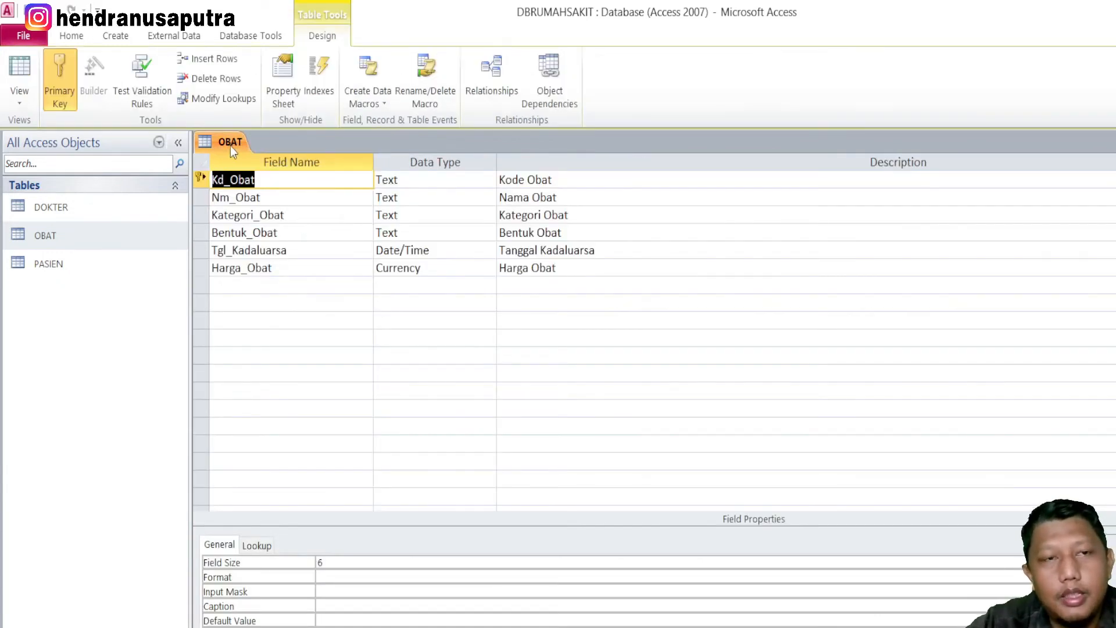
{"action": "right_click", "coordinate": [231, 145]}
{"action": "left_click", "coordinate": [296, 176]}
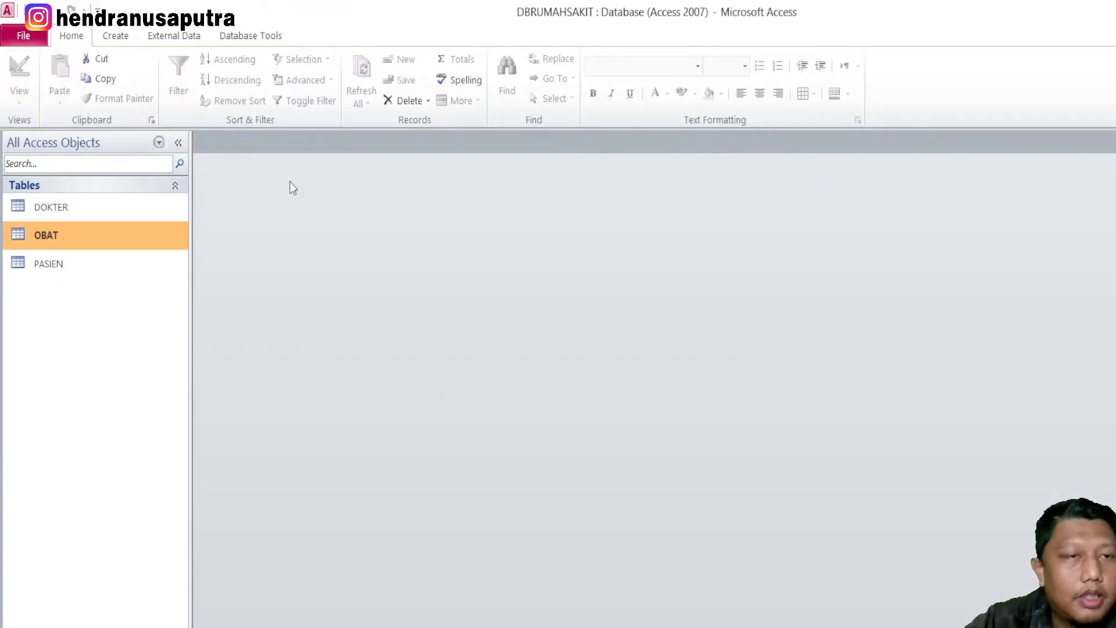
{"action": "left_click", "coordinate": [55, 261]}
{"action": "left_click", "coordinate": [52, 238]}
{"action": "left_click", "coordinate": [60, 207]}
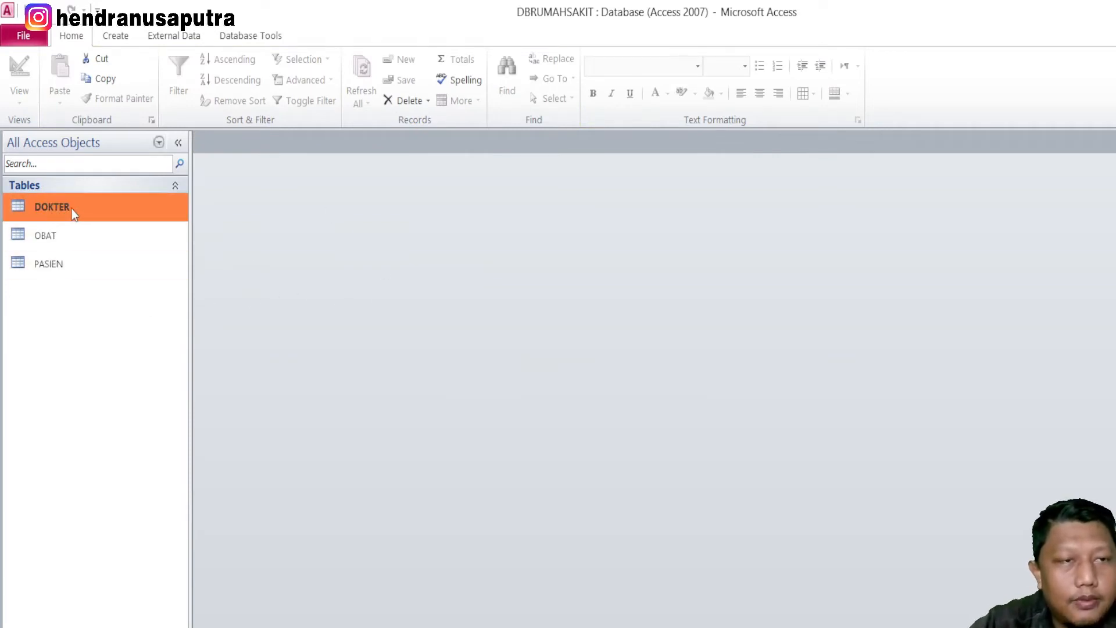
{"action": "left_click", "coordinate": [55, 236]}
{"action": "left_click", "coordinate": [61, 266]}
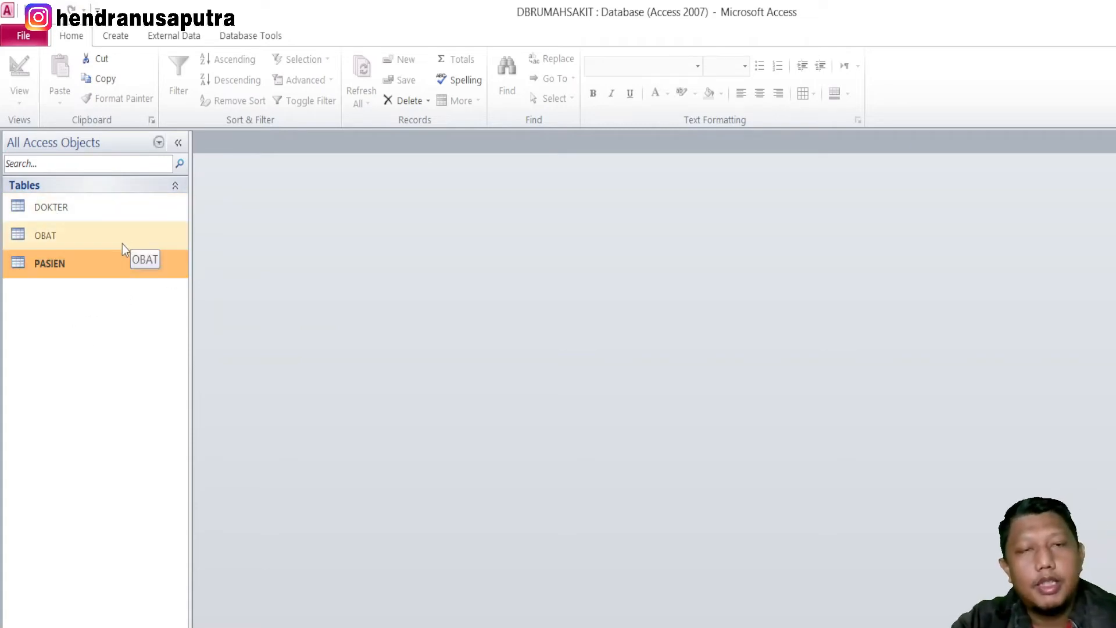
{"action": "left_click", "coordinate": [68, 207]}
{"action": "left_click", "coordinate": [47, 239]}
{"action": "left_click", "coordinate": [51, 260]}
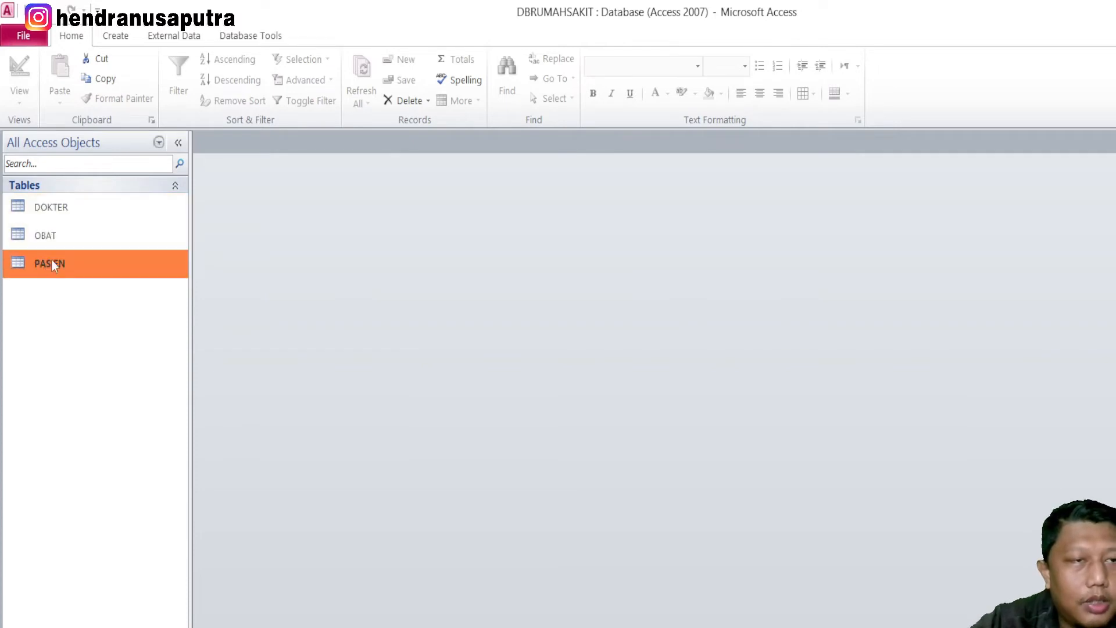
{"action": "left_click", "coordinate": [58, 232]}
{"action": "left_click", "coordinate": [65, 207]}
{"action": "left_click", "coordinate": [53, 236]}
{"action": "left_click", "coordinate": [60, 268]}
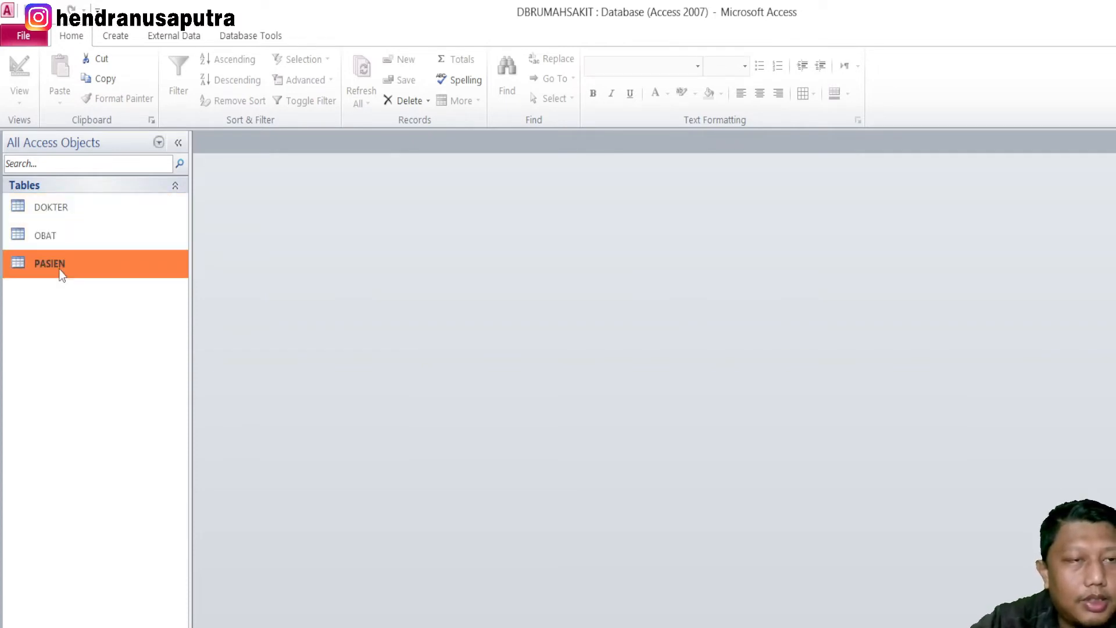
{"action": "left_click", "coordinate": [61, 244]}
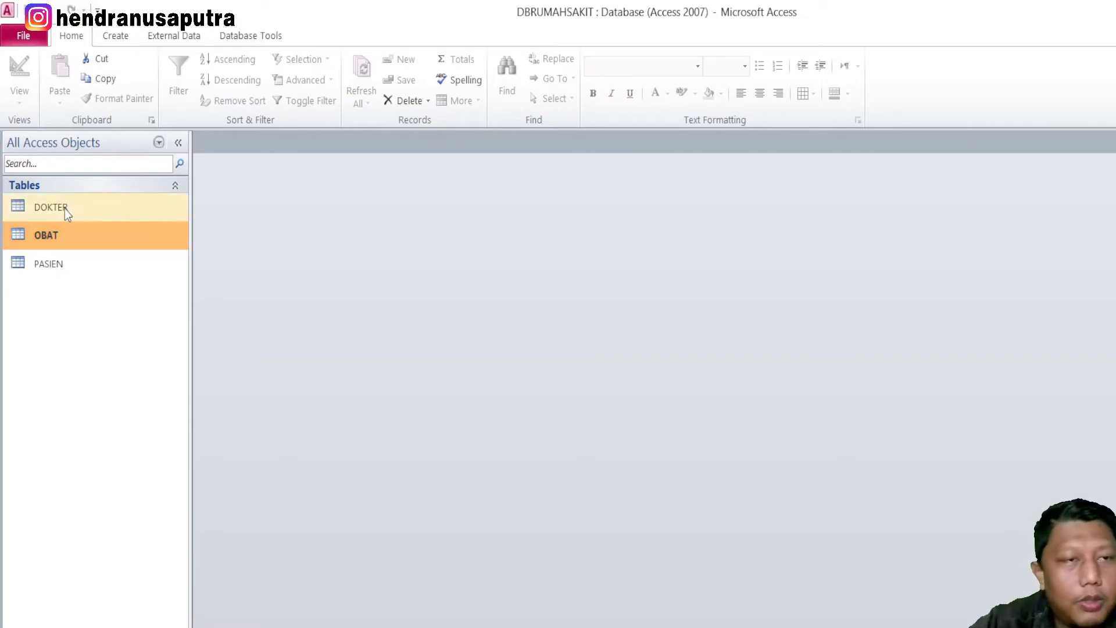
{"action": "left_click", "coordinate": [65, 207]}
{"action": "left_click", "coordinate": [47, 236]}
{"action": "left_click", "coordinate": [65, 264]}
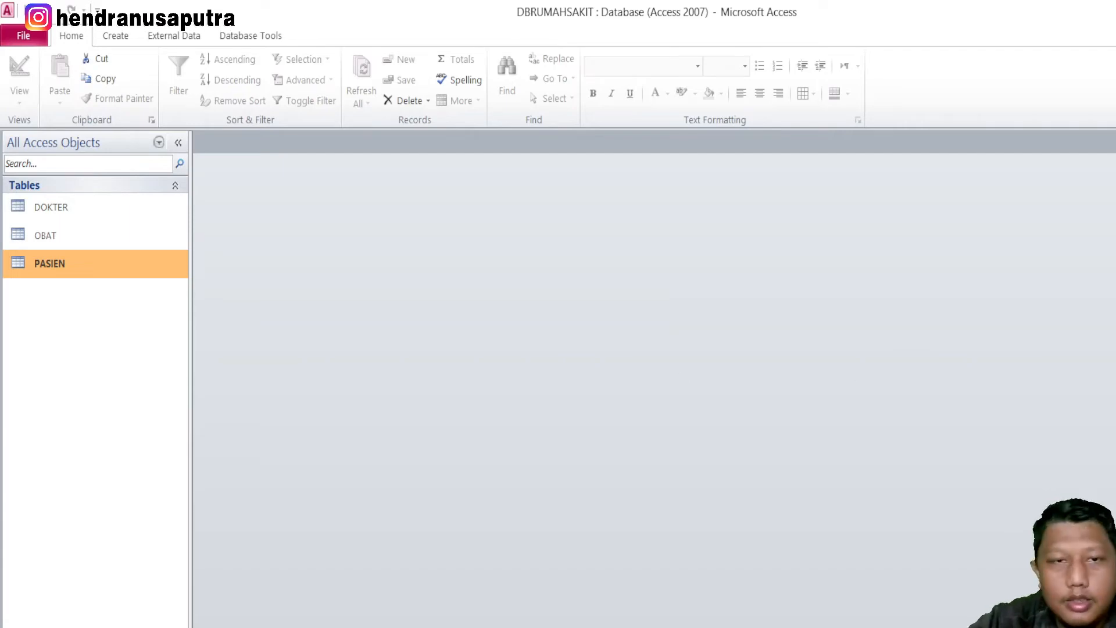
- Switch to the module PDF in Adobe Reader and examine the field design for the CATATANMEDIS table
{"action": "key", "text": "alt+Tab"}
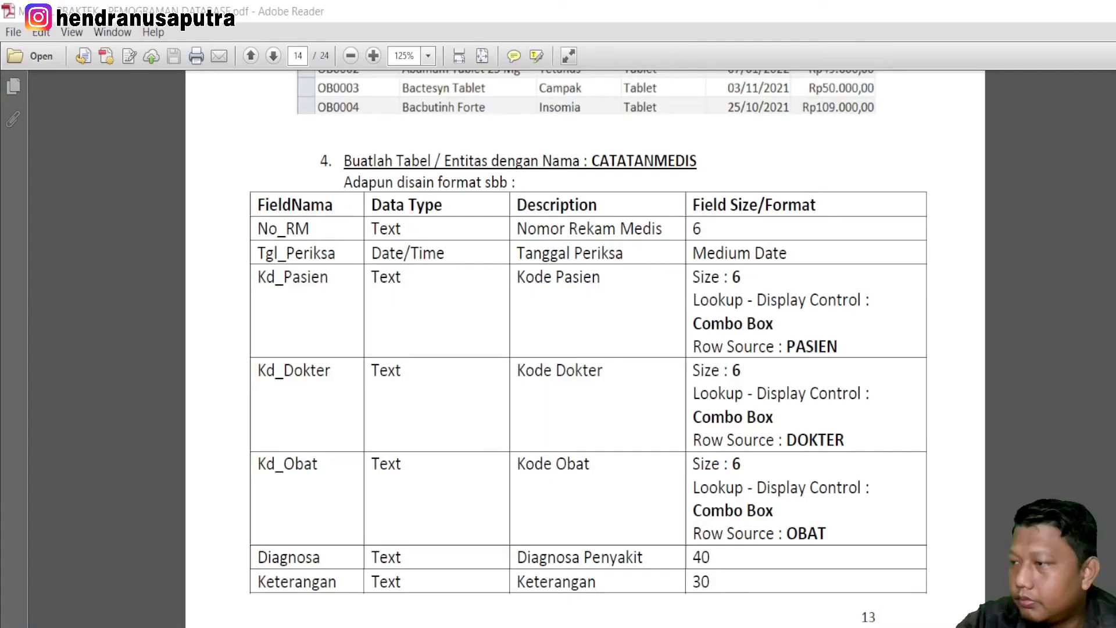
{"action": "scroll", "coordinate": [524, 223], "scroll_direction": "down", "scroll_amount": 1}
{"action": "scroll", "coordinate": [377, 243], "scroll_direction": "up", "scroll_amount": 1}
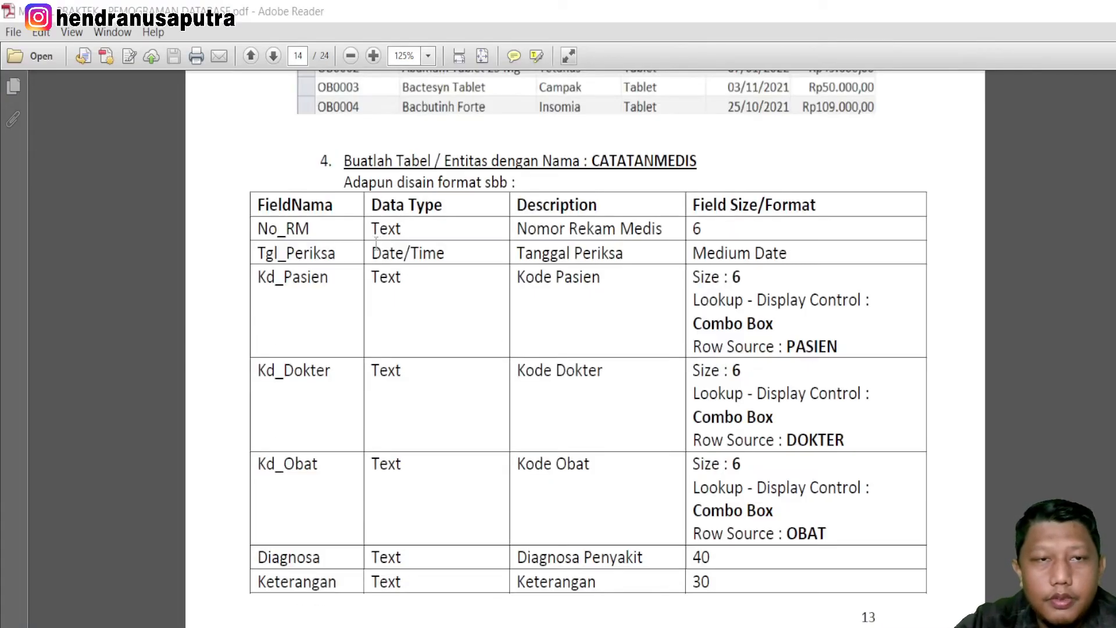
{"action": "left_click_drag", "start_coordinate": [269, 229], "coordinate": [402, 497]}
{"action": "scroll", "coordinate": [403, 497], "scroll_direction": "down", "scroll_amount": 3}
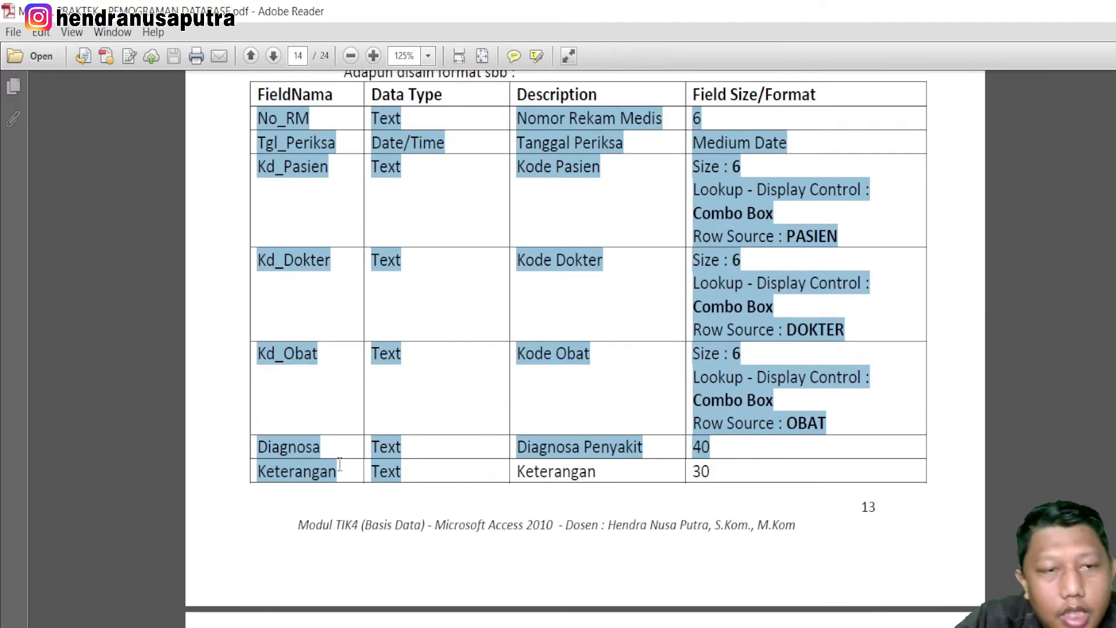
{"action": "left_click", "coordinate": [346, 363]}
{"action": "scroll", "coordinate": [407, 239], "scroll_direction": "up", "scroll_amount": 2}
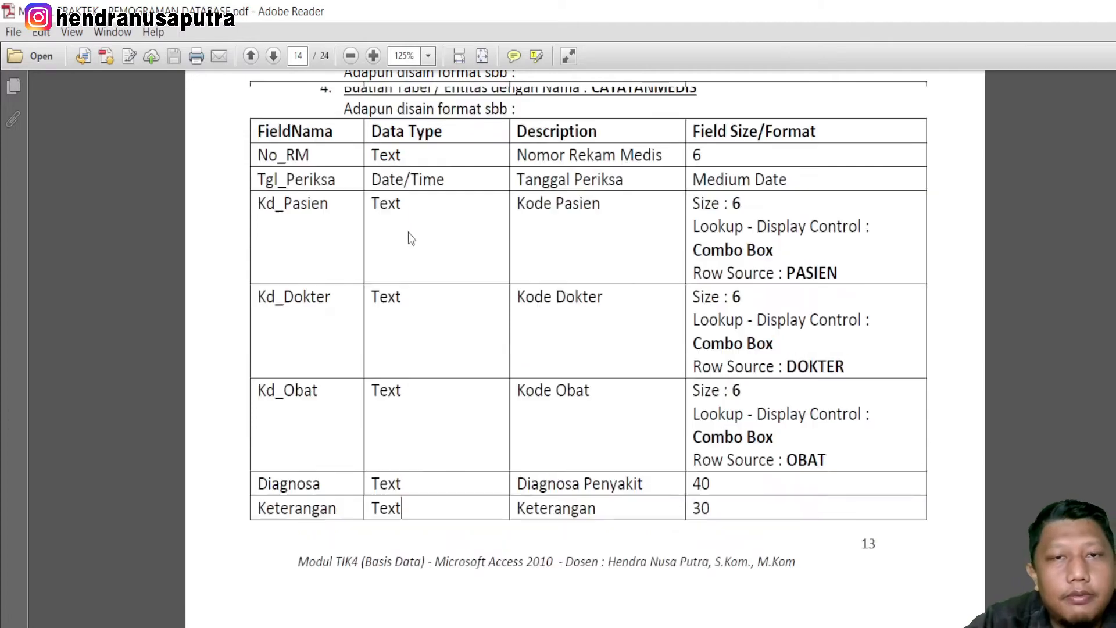
{"action": "scroll", "coordinate": [520, 297], "scroll_direction": "up", "scroll_amount": 4}
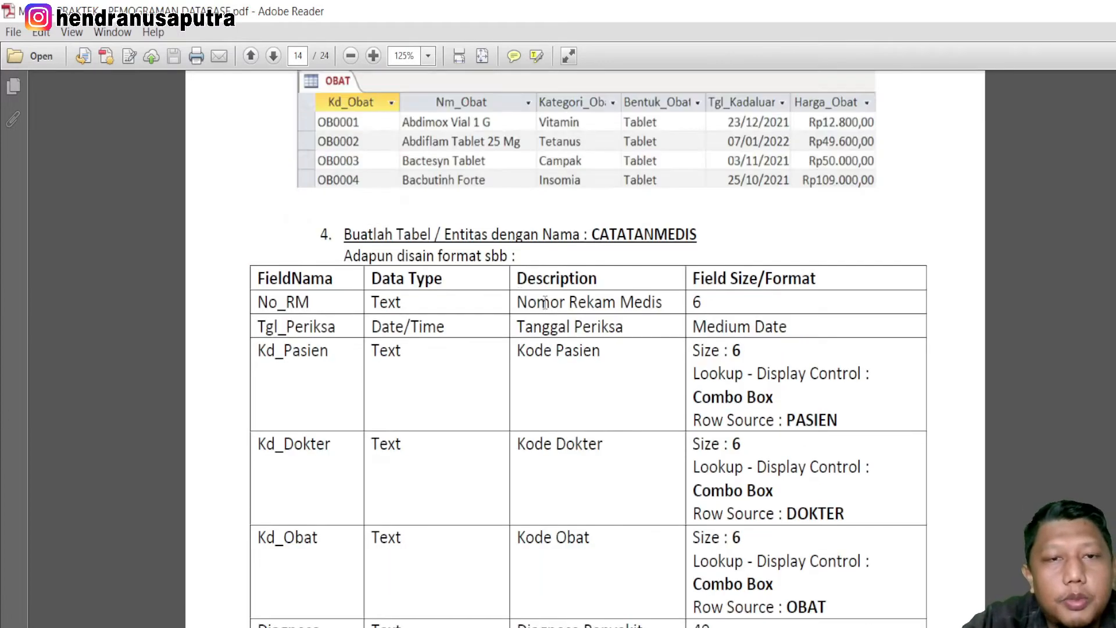
{"action": "scroll", "coordinate": [513, 361], "scroll_direction": "down", "scroll_amount": 3}
{"action": "left_click", "coordinate": [293, 295]}
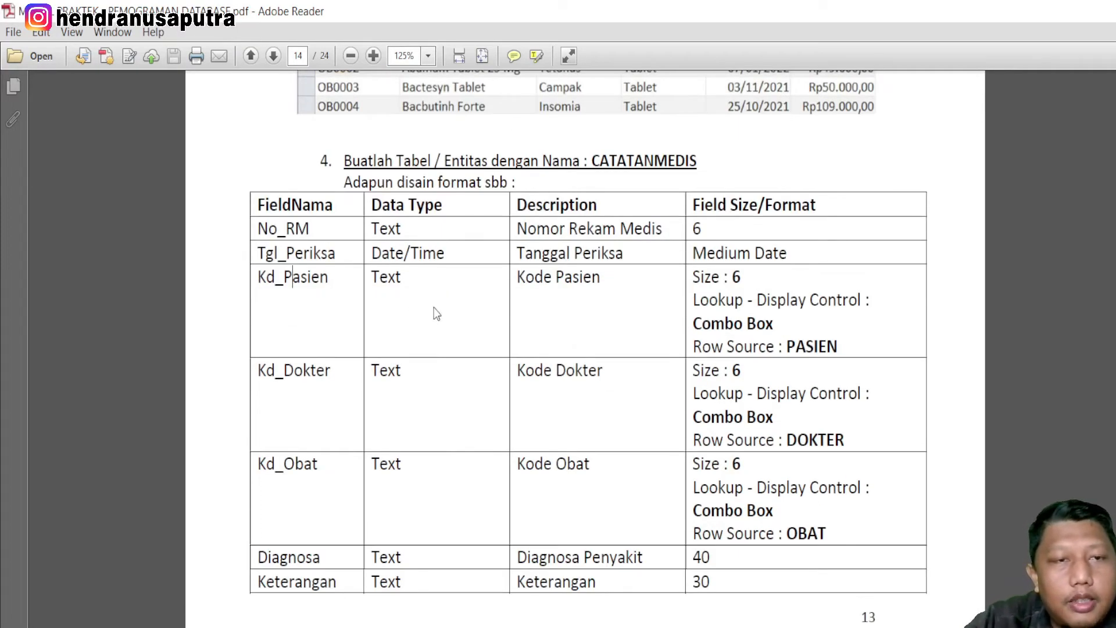
- Compare the design rows of the lookup fields Kd_Pasien, Kd_Dokter and Kd_Obat in the CATATANMEDIS table
{"action": "left_click_drag", "start_coordinate": [260, 278], "coordinate": [846, 344]}
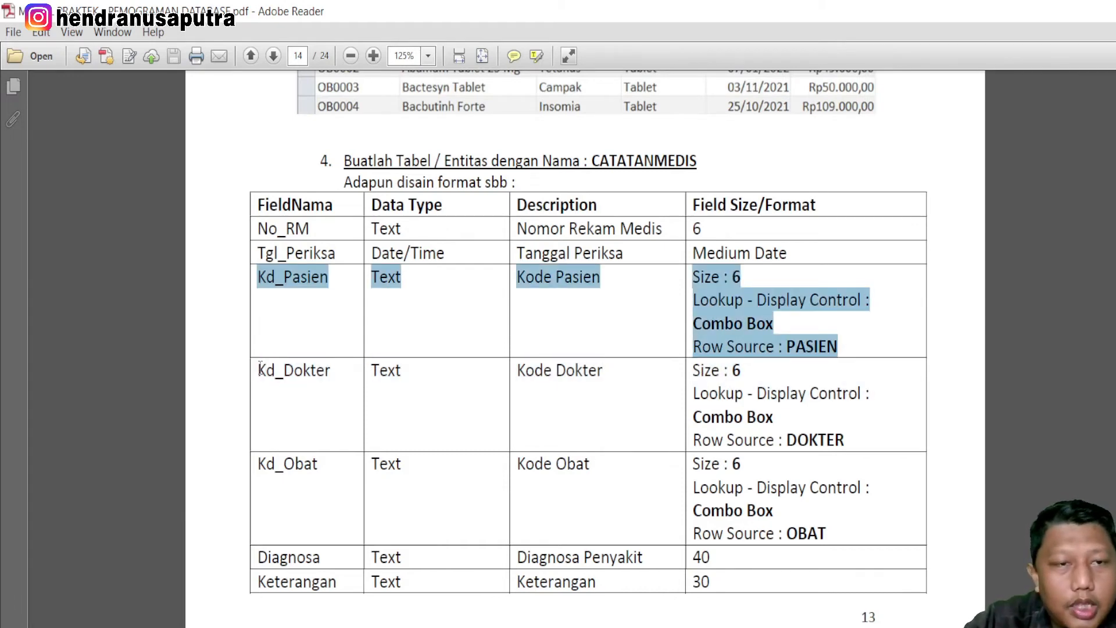
{"action": "left_click_drag", "start_coordinate": [260, 370], "coordinate": [853, 432]}
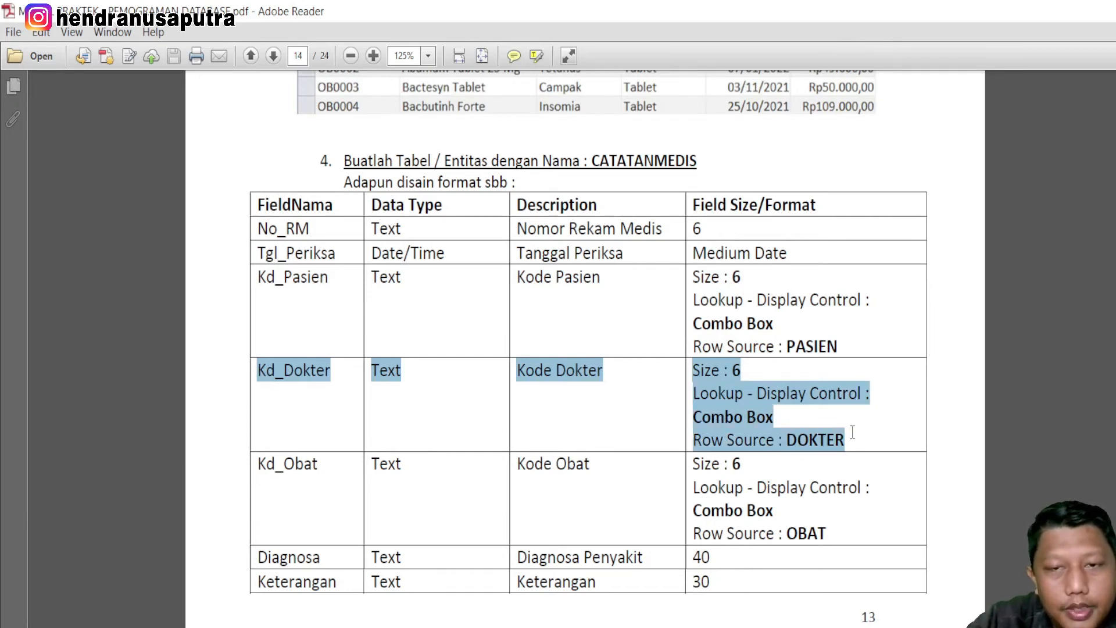
{"action": "left_click_drag", "start_coordinate": [262, 464], "coordinate": [808, 523]}
{"action": "left_click", "coordinate": [293, 366]}
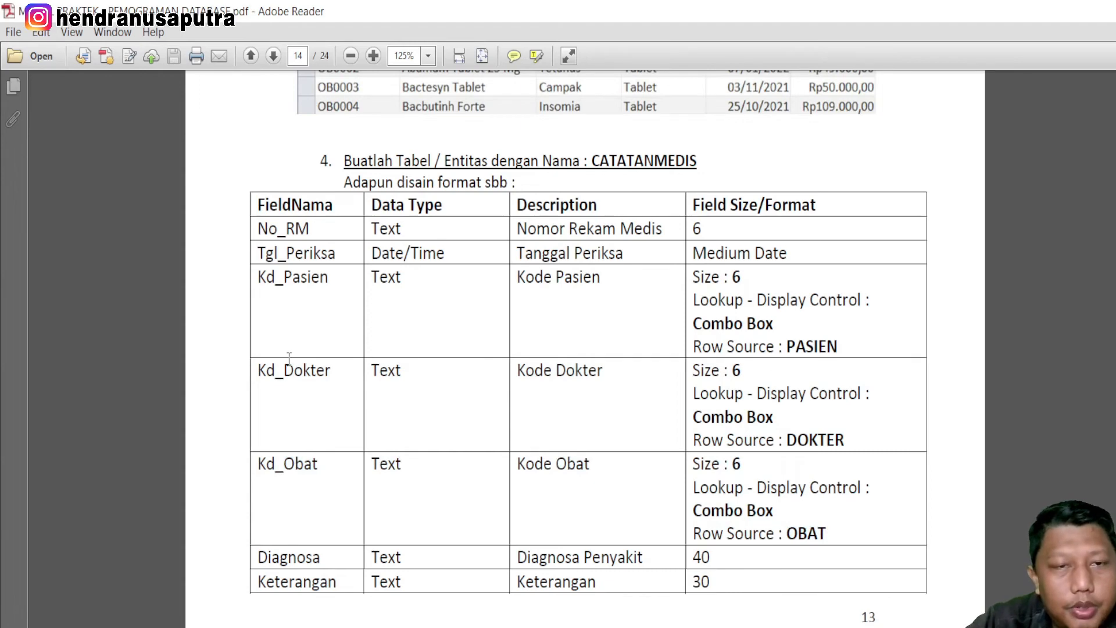
{"action": "left_click_drag", "start_coordinate": [276, 372], "coordinate": [234, 366]}
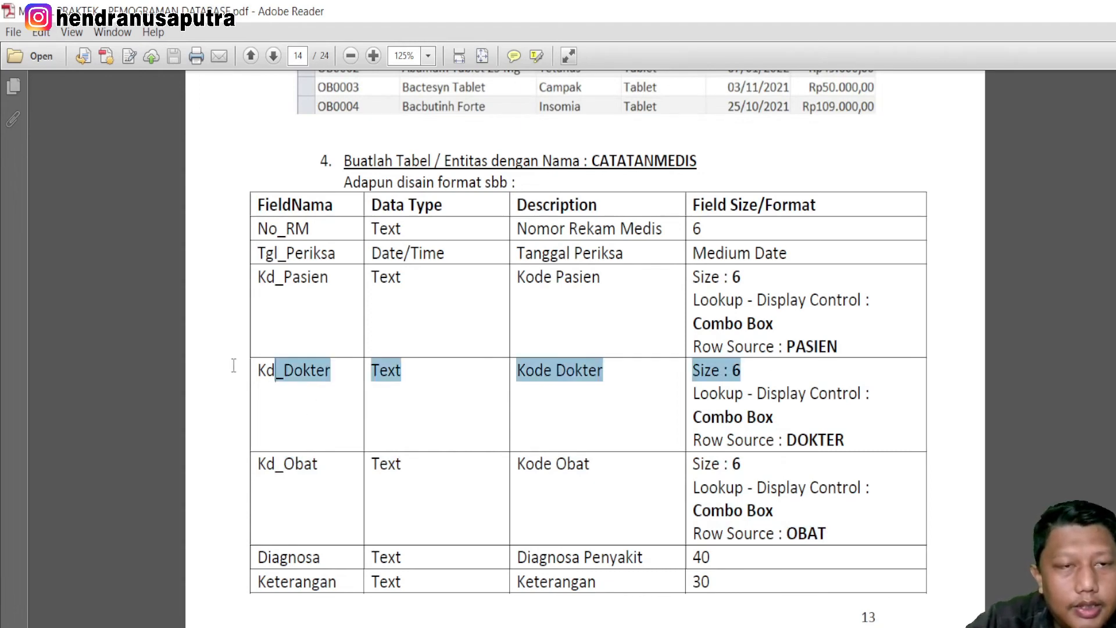
{"action": "left_click", "coordinate": [290, 379]}
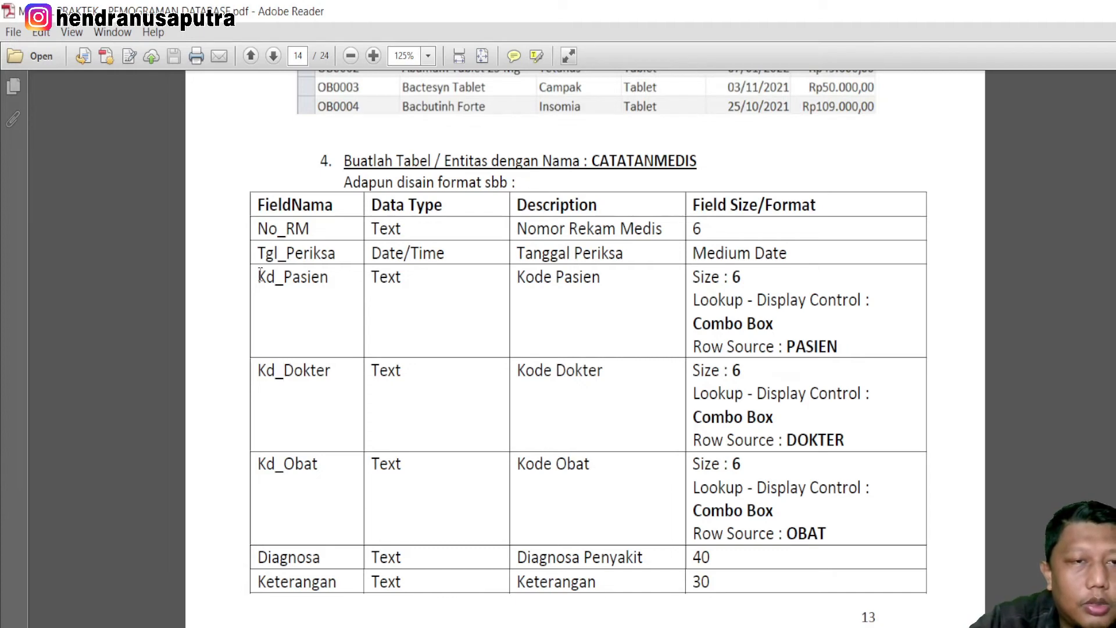
{"action": "left_click_drag", "start_coordinate": [259, 279], "coordinate": [341, 277]}
{"action": "left_click", "coordinate": [326, 282]}
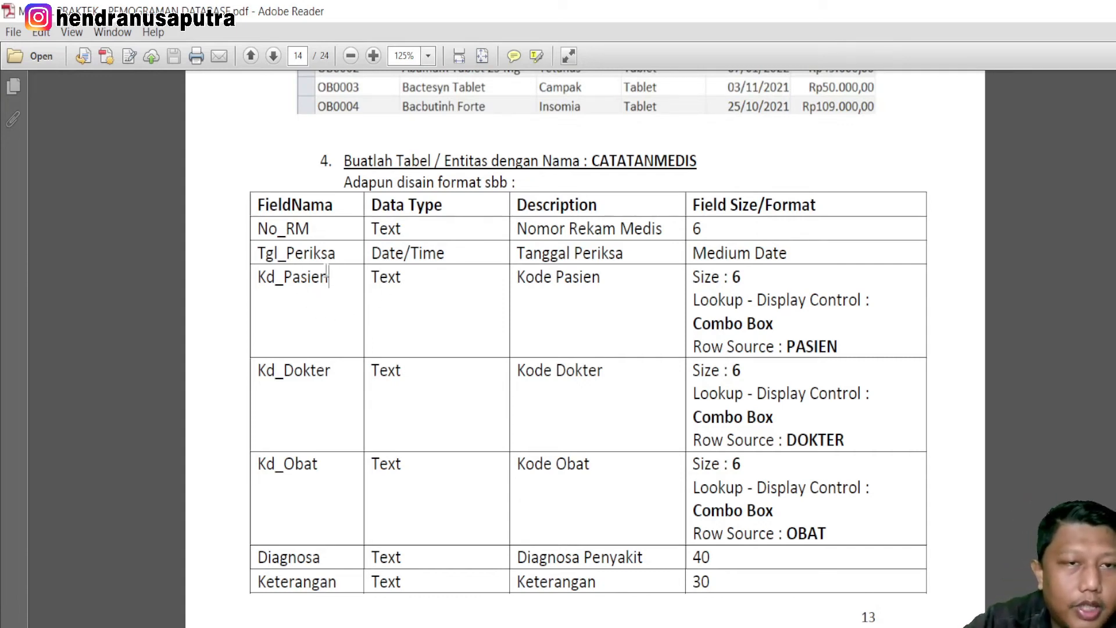
{"action": "left_click_drag", "start_coordinate": [337, 282], "coordinate": [256, 280]}
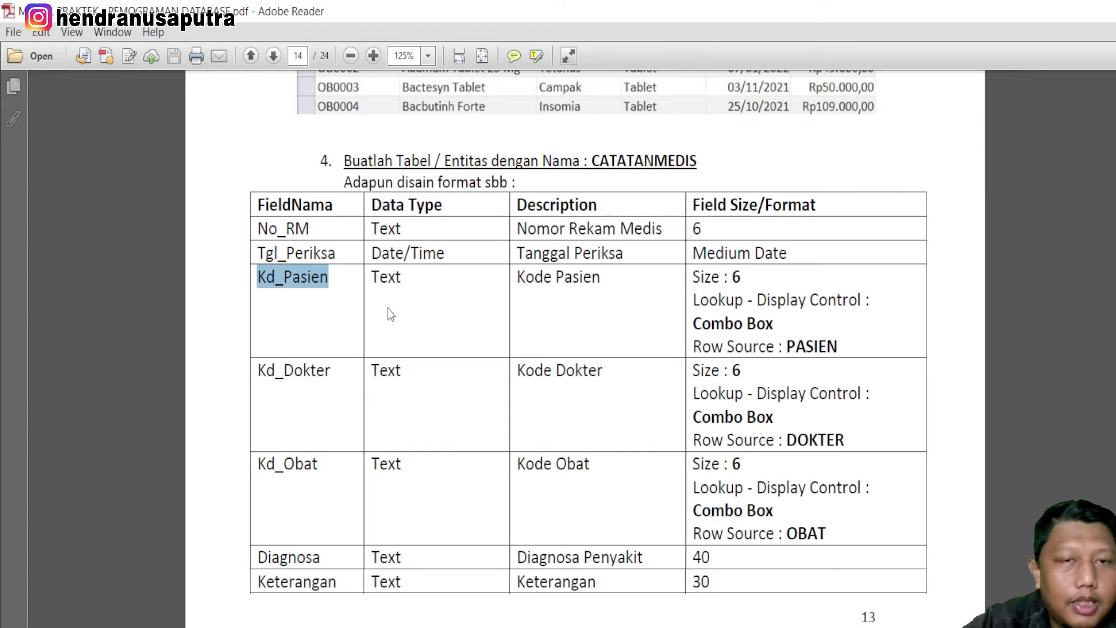
- Review the Kd_Pasien size, display control and row source specification, along with the No_RM and Tgl_Periksa rows
{"action": "scroll", "coordinate": [401, 326], "scroll_direction": "up", "scroll_amount": 2}
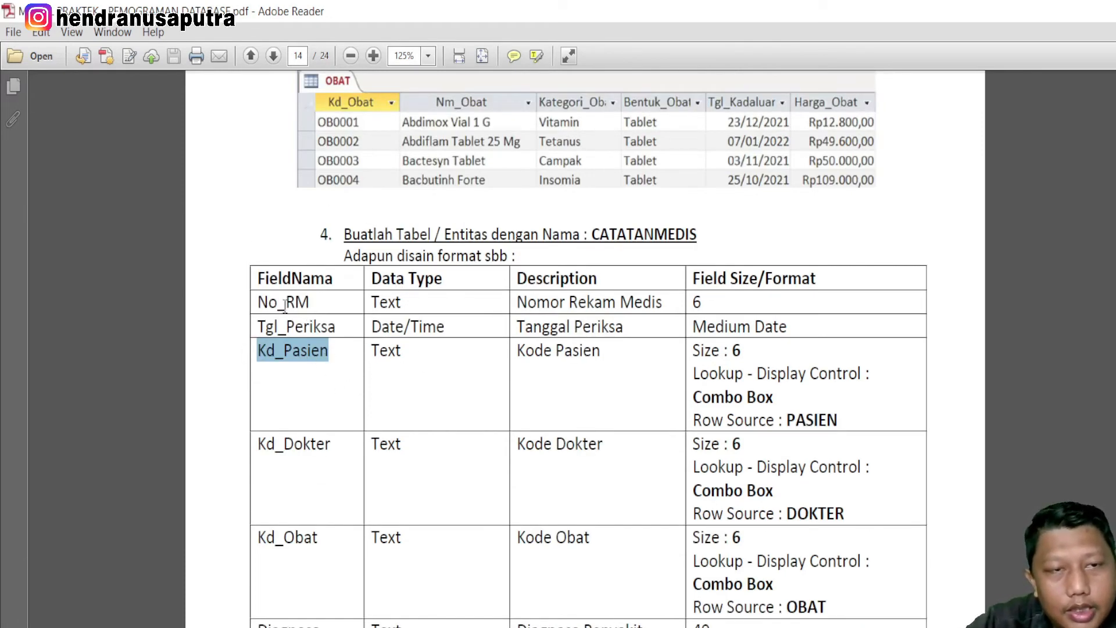
{"action": "left_click", "coordinate": [269, 352]}
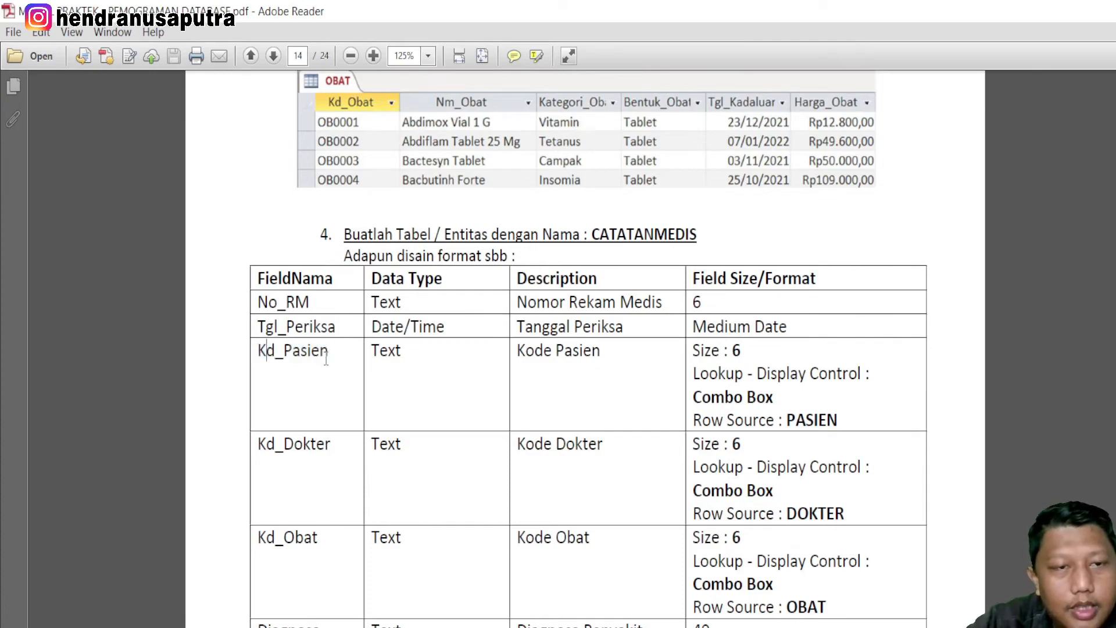
{"action": "scroll", "coordinate": [326, 359], "scroll_direction": "down", "scroll_amount": 3}
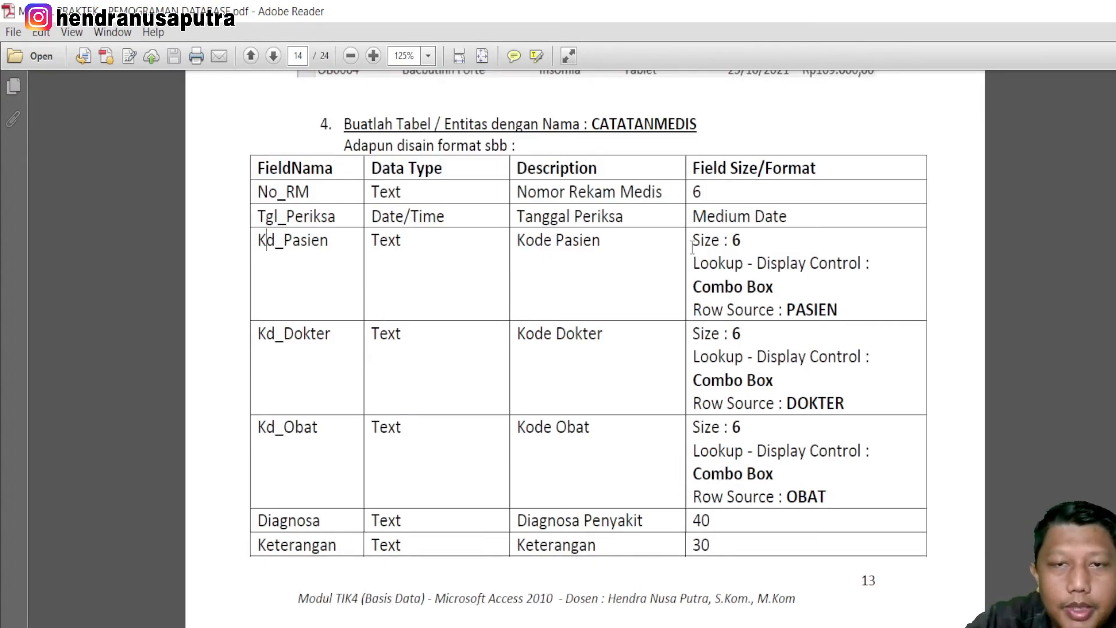
{"action": "left_click_drag", "start_coordinate": [692, 247], "coordinate": [812, 289]}
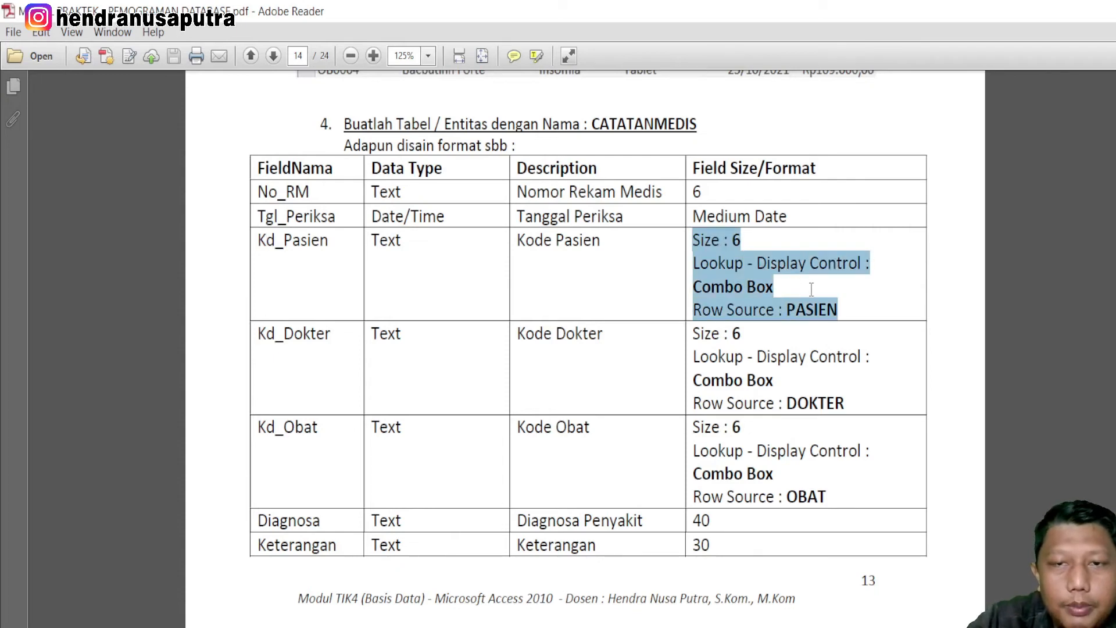
{"action": "left_click", "coordinate": [835, 310]}
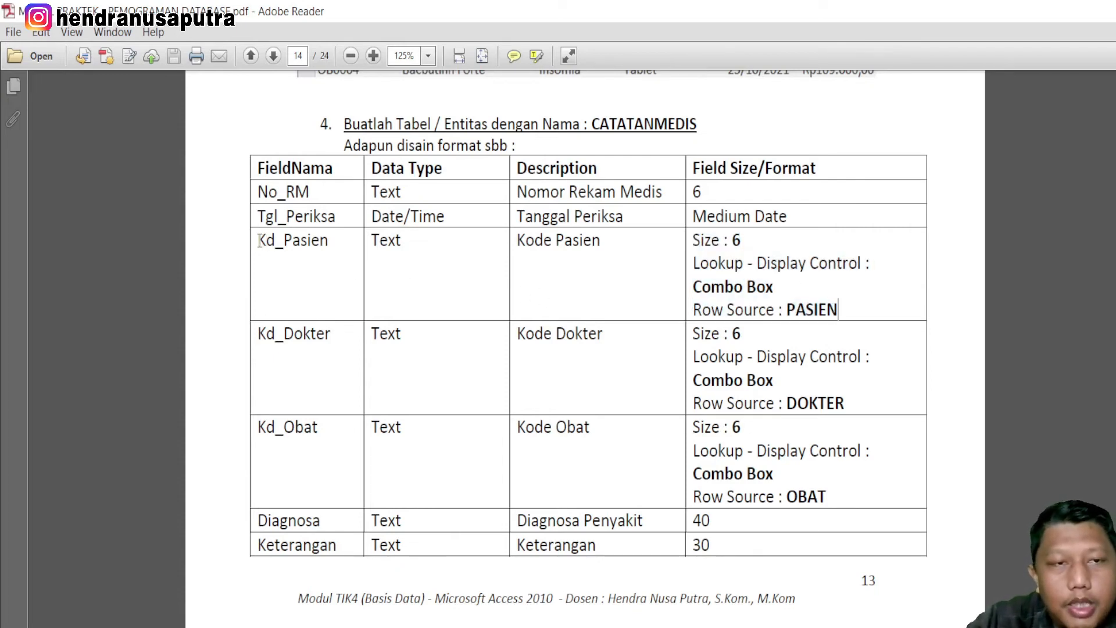
{"action": "left_click_drag", "start_coordinate": [256, 240], "coordinate": [336, 241]}
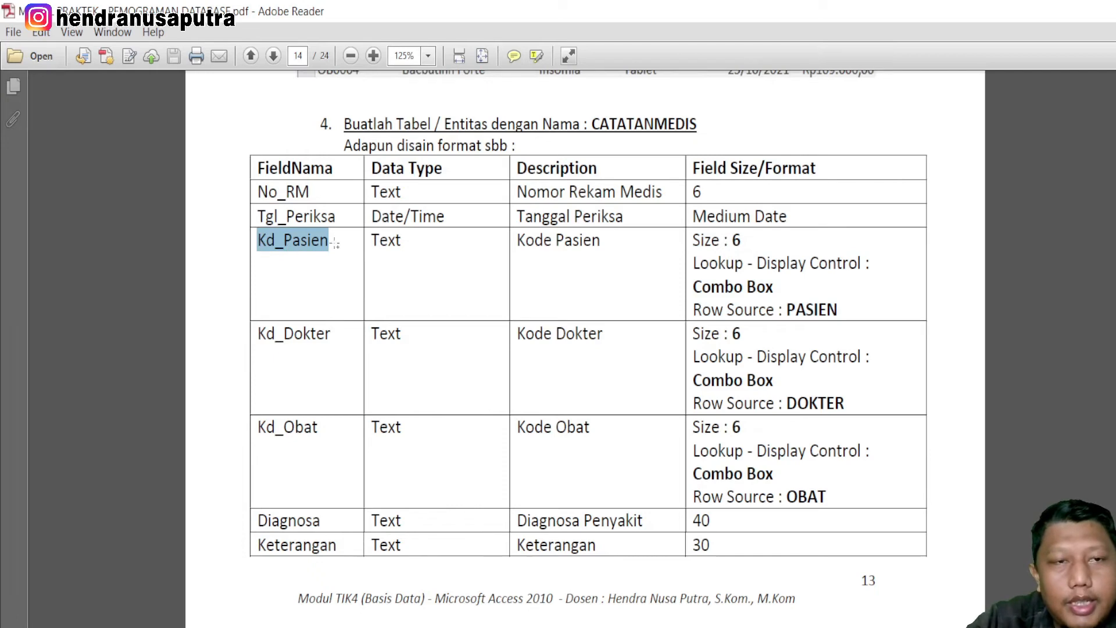
{"action": "left_click_drag", "start_coordinate": [788, 310], "coordinate": [838, 310]}
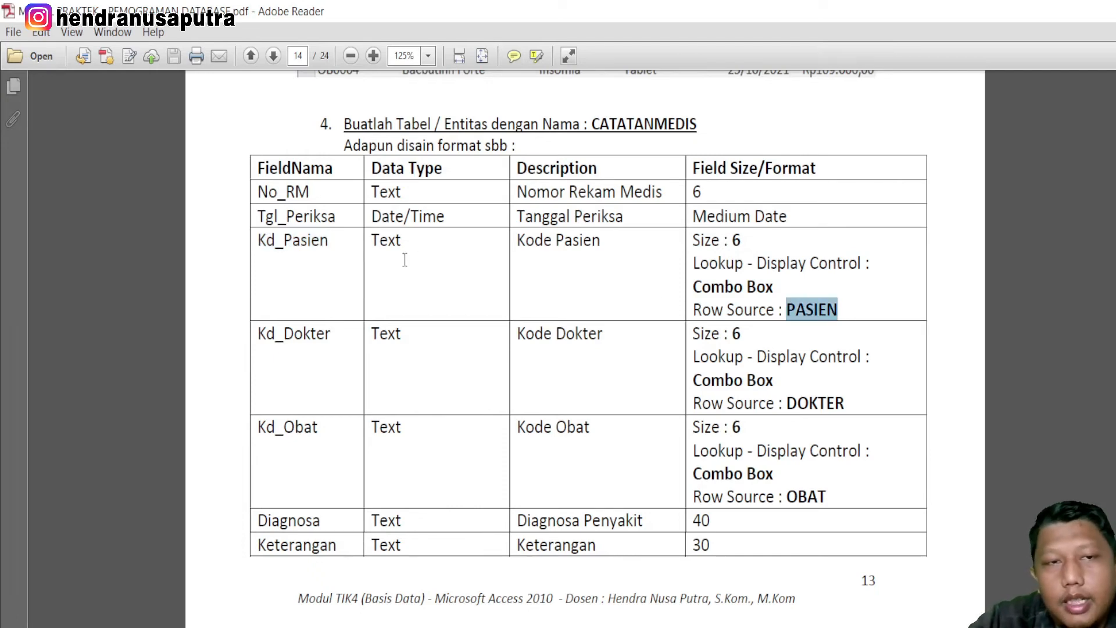
{"action": "left_click_drag", "start_coordinate": [262, 186], "coordinate": [694, 202]}
{"action": "left_click_drag", "start_coordinate": [286, 217], "coordinate": [751, 216]}
{"action": "mouse_move", "coordinate": [267, 238]}
{"action": "left_mouse_down"}
{"action": "mouse_move", "coordinate": [635, 242]}
{"action": "mouse_move", "coordinate": [828, 306]}
{"action": "mouse_move", "coordinate": [691, 309]}
{"action": "mouse_move", "coordinate": [423, 285]}
{"action": "mouse_move", "coordinate": [268, 256]}
{"action": "left_mouse_up"}
{"action": "left_click", "coordinate": [829, 310]}
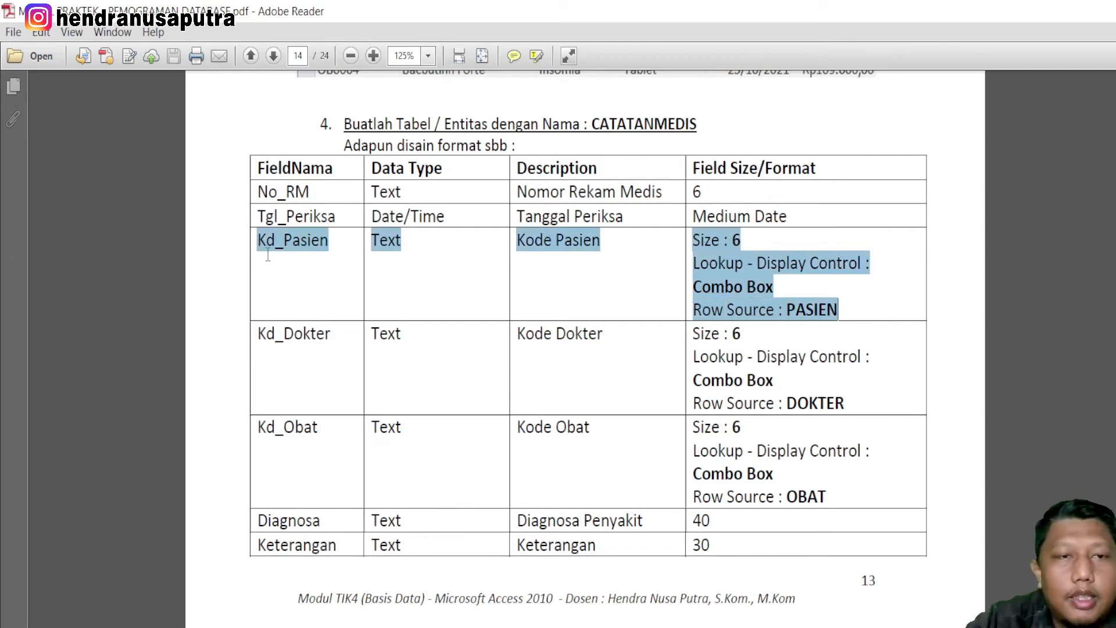
{"action": "left_click", "coordinate": [622, 281]}
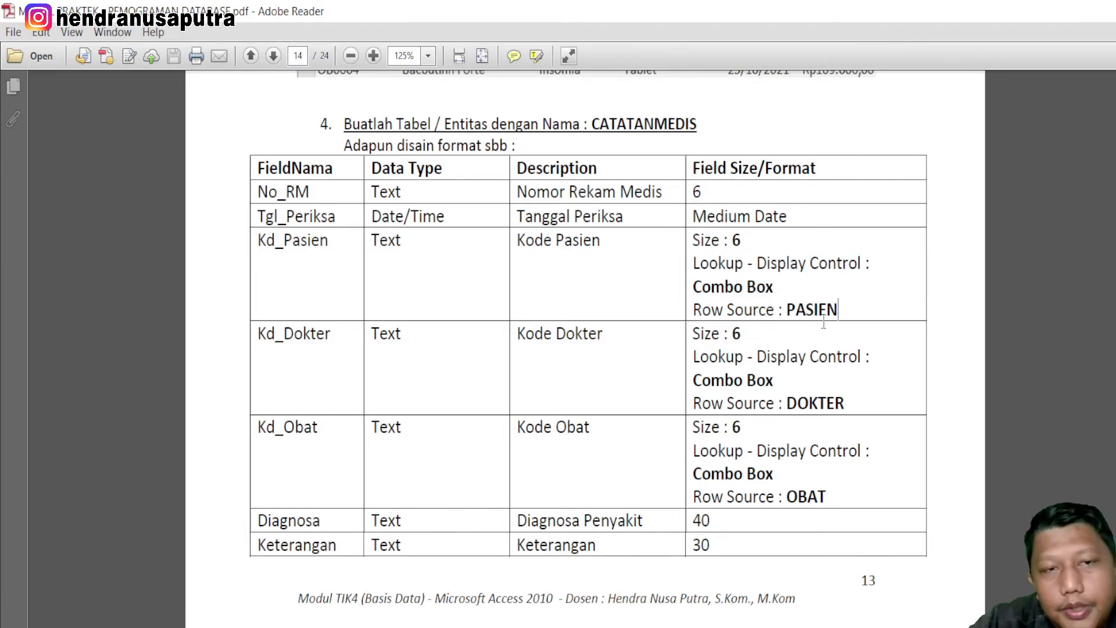
- Switch to Microsoft Access, create a new table and save it as CATATANMEDIS
{"action": "key", "text": "alt+Tab"}
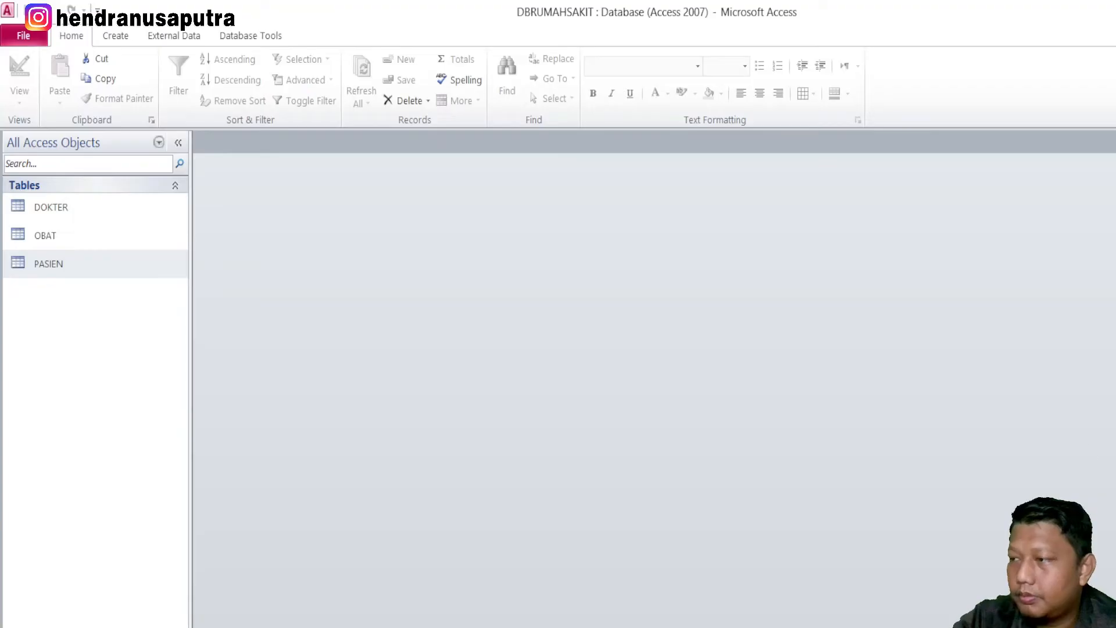
{"action": "left_click", "coordinate": [111, 38]}
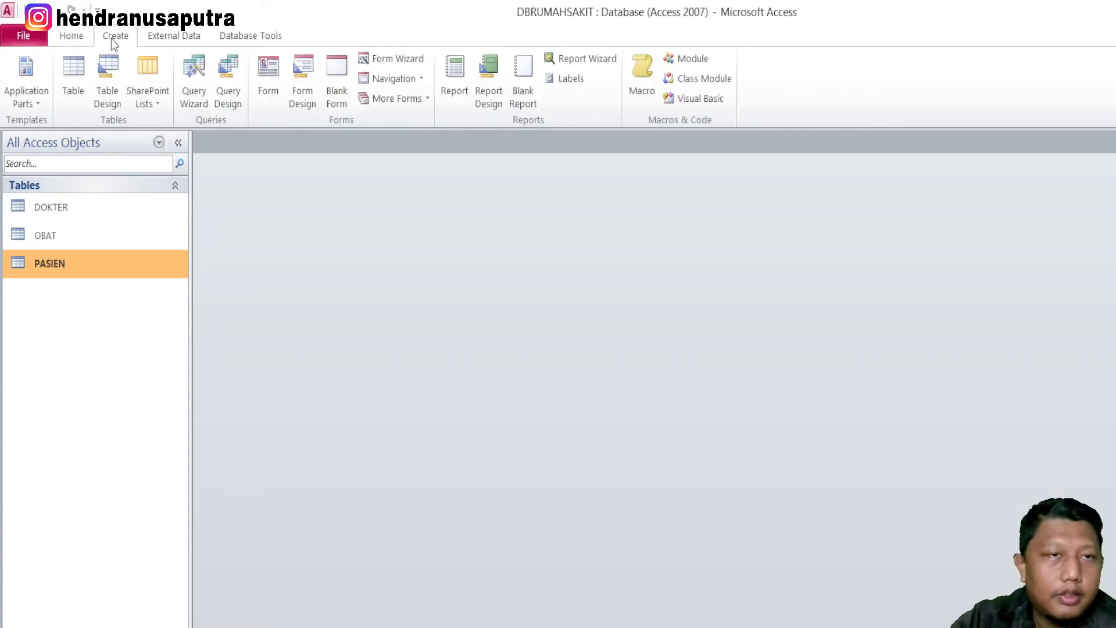
{"action": "left_click", "coordinate": [74, 87]}
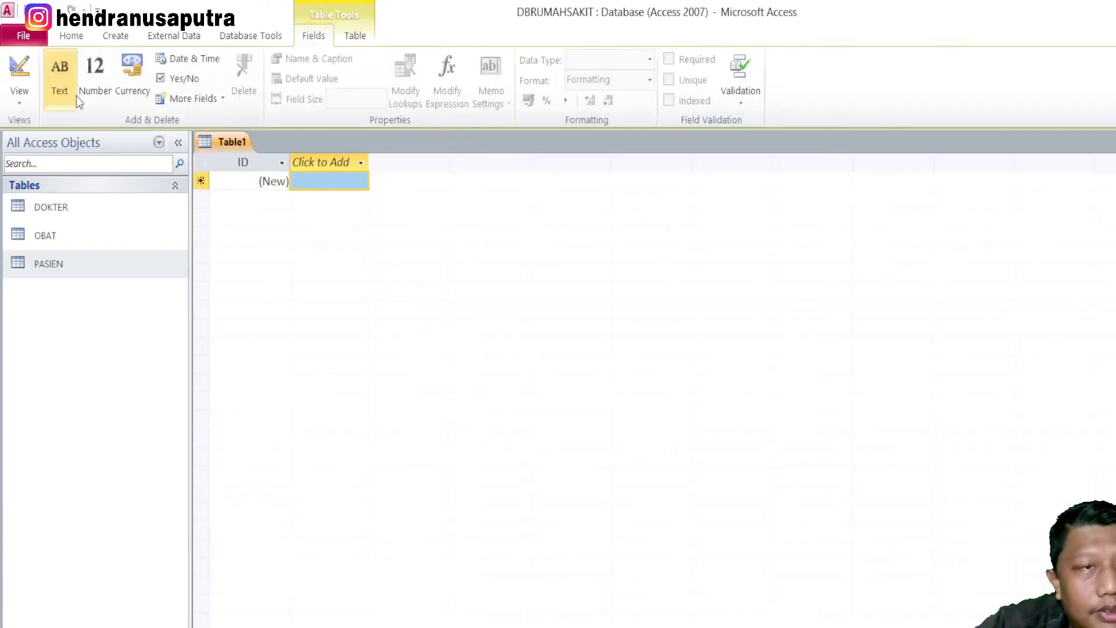
{"action": "right_click", "coordinate": [235, 142]}
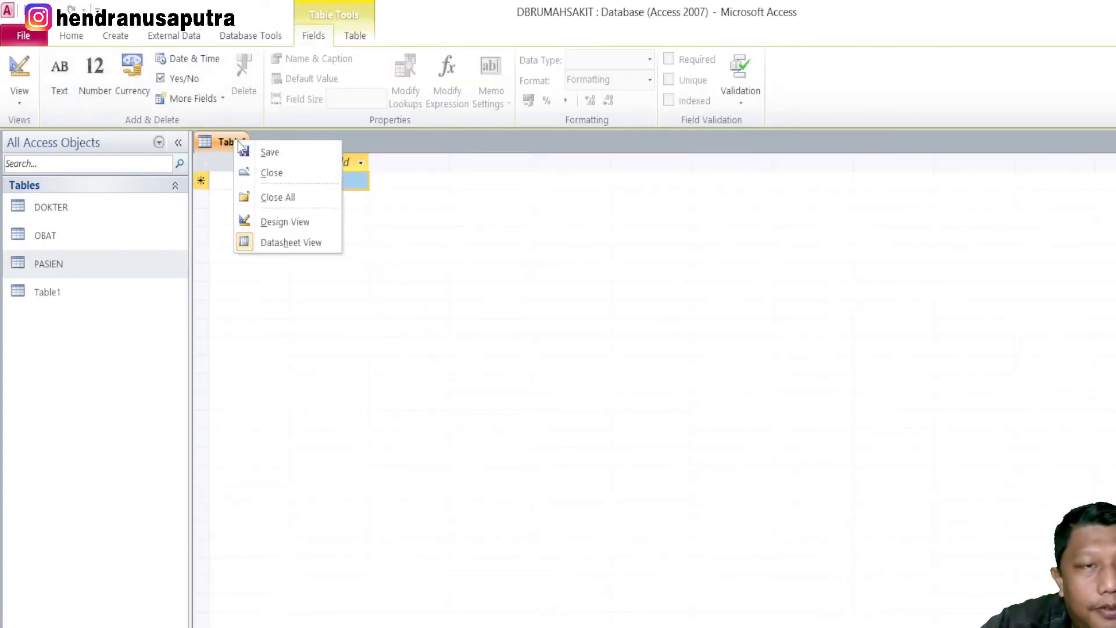
{"action": "left_click", "coordinate": [270, 150]}
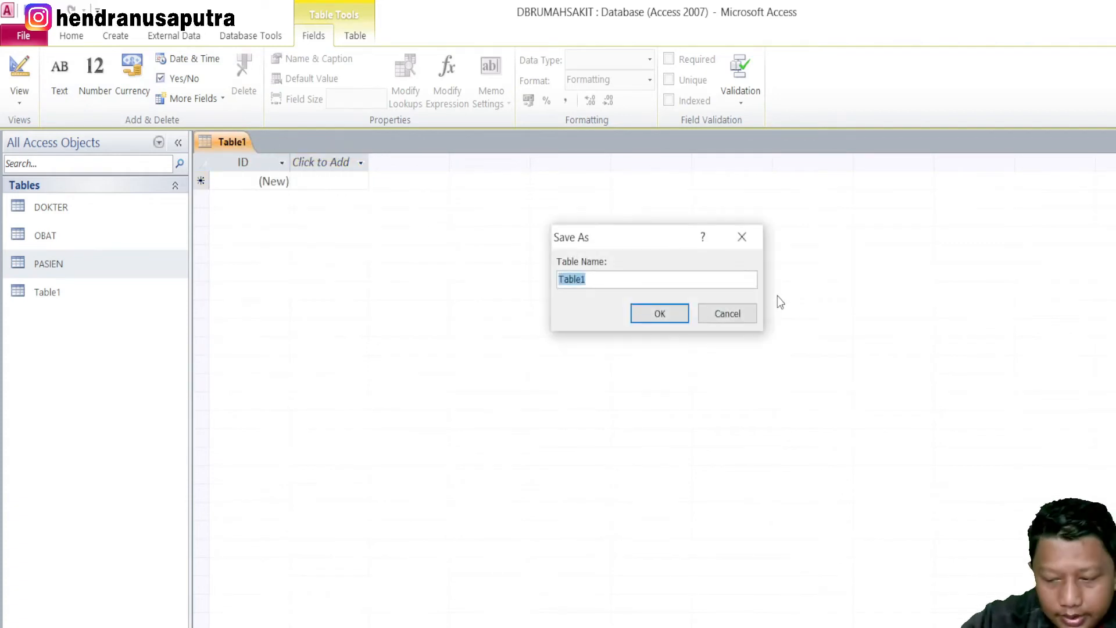
{"action": "type", "text": "CATAT"}
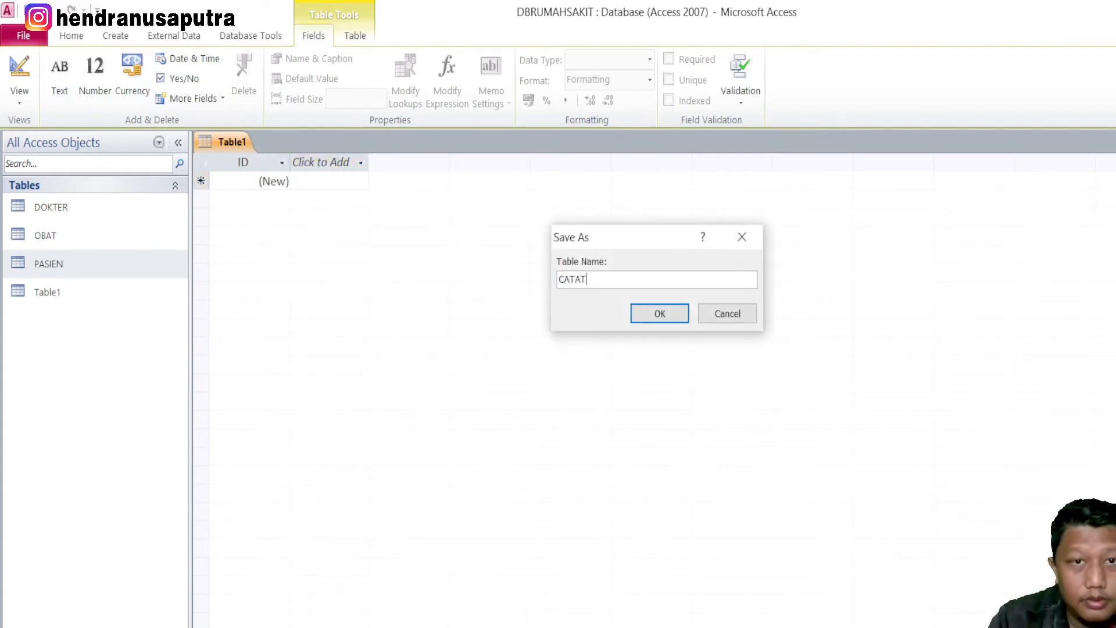
{"action": "type", "text": "ANMEDIS"}
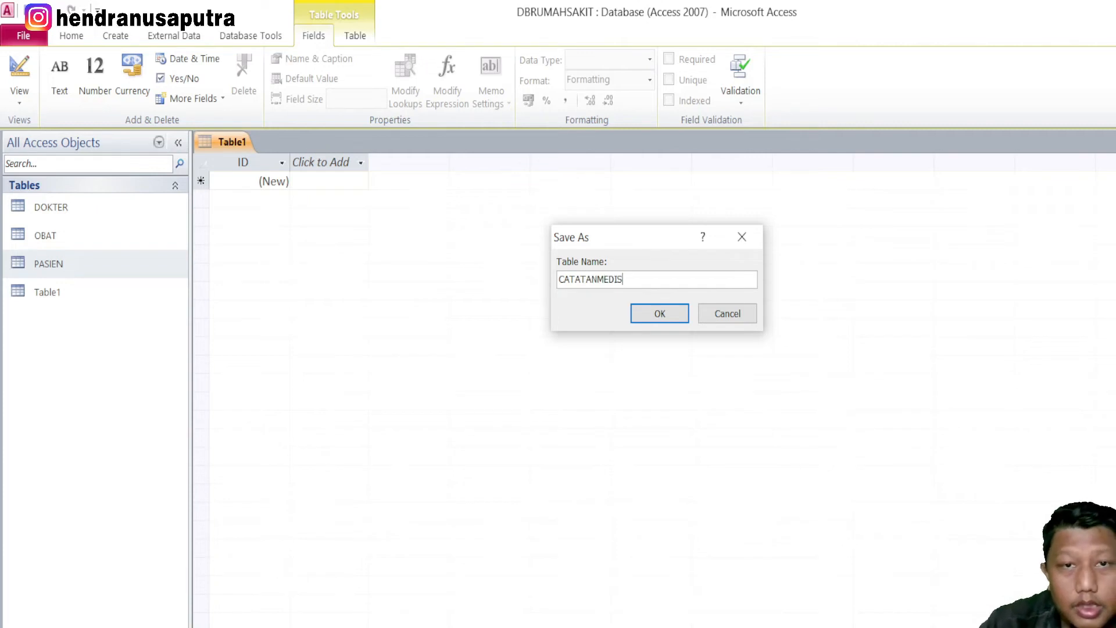
{"action": "left_click", "coordinate": [660, 313]}
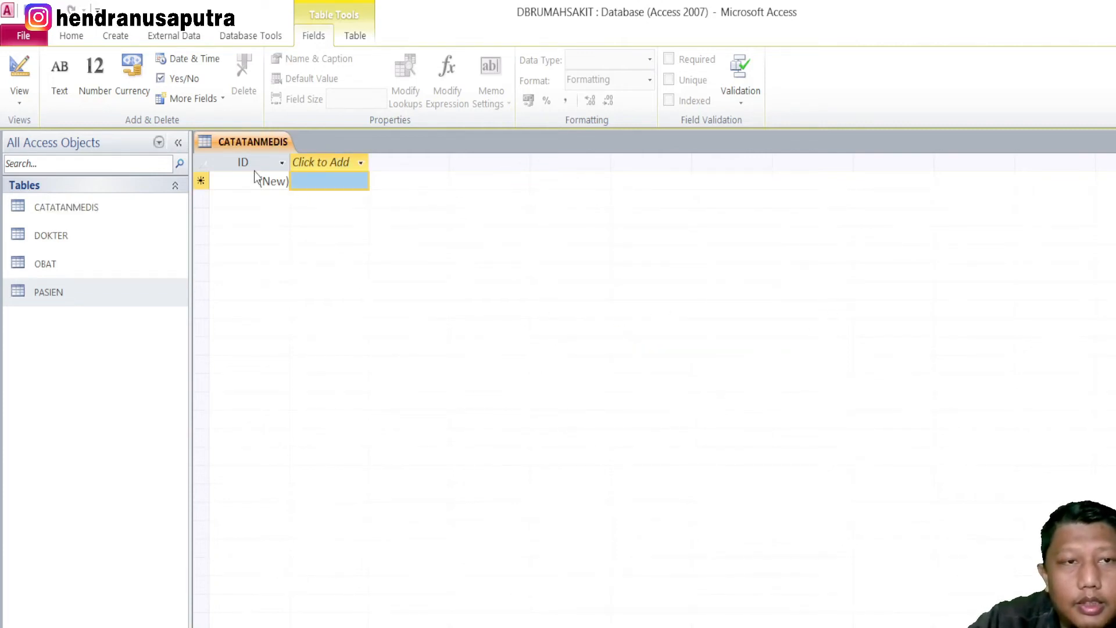
- Open the CATATANMEDIS table in Design View and rename its ID primary key field No_RM
{"action": "right_click", "coordinate": [254, 142]}
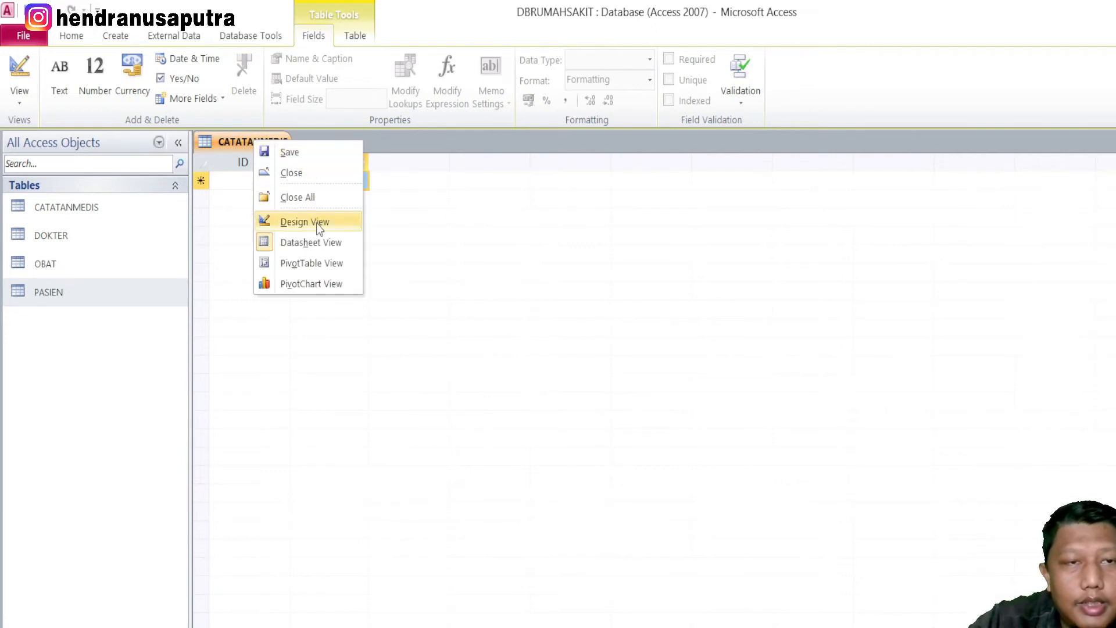
{"action": "left_click", "coordinate": [317, 222]}
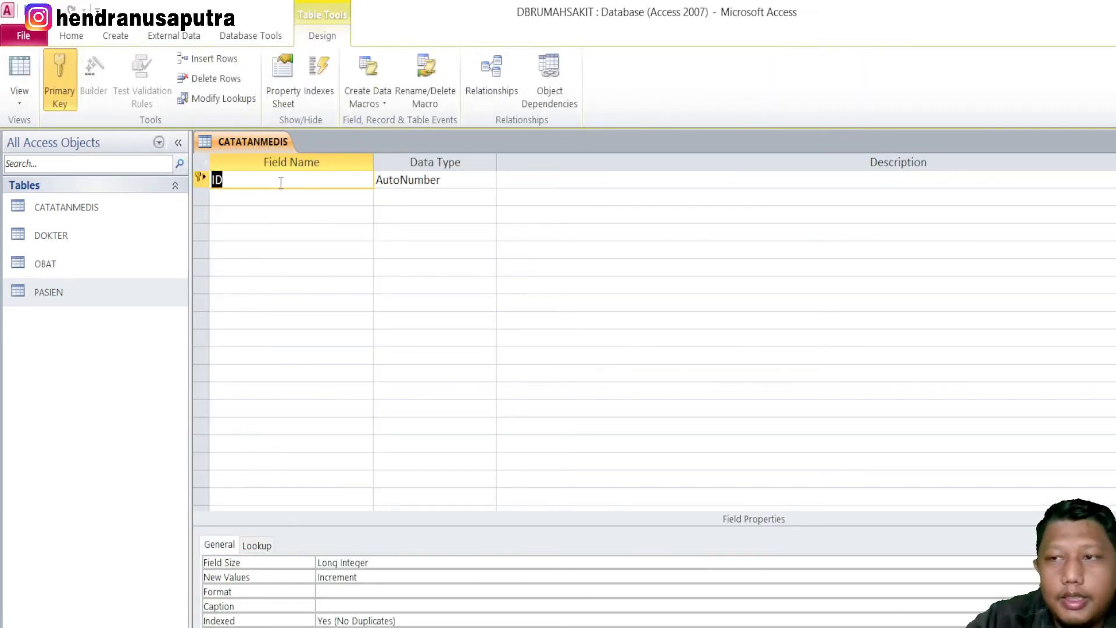
{"action": "type", "text": "nO_"}
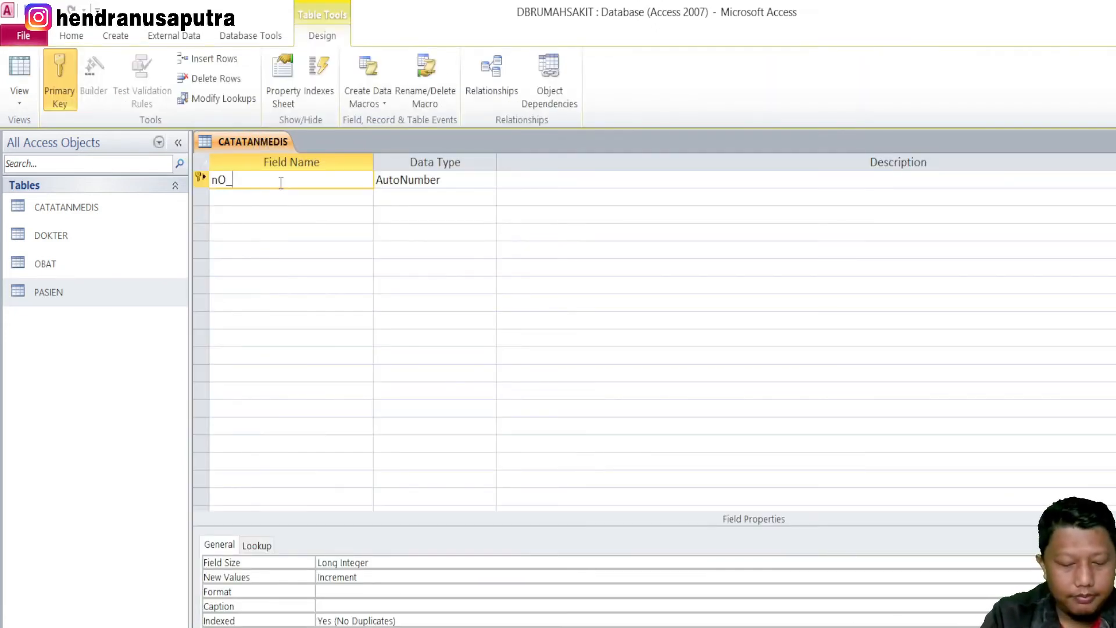
{"action": "type", "text": "rm"}
{"action": "key", "text": "Caps_Lock"}
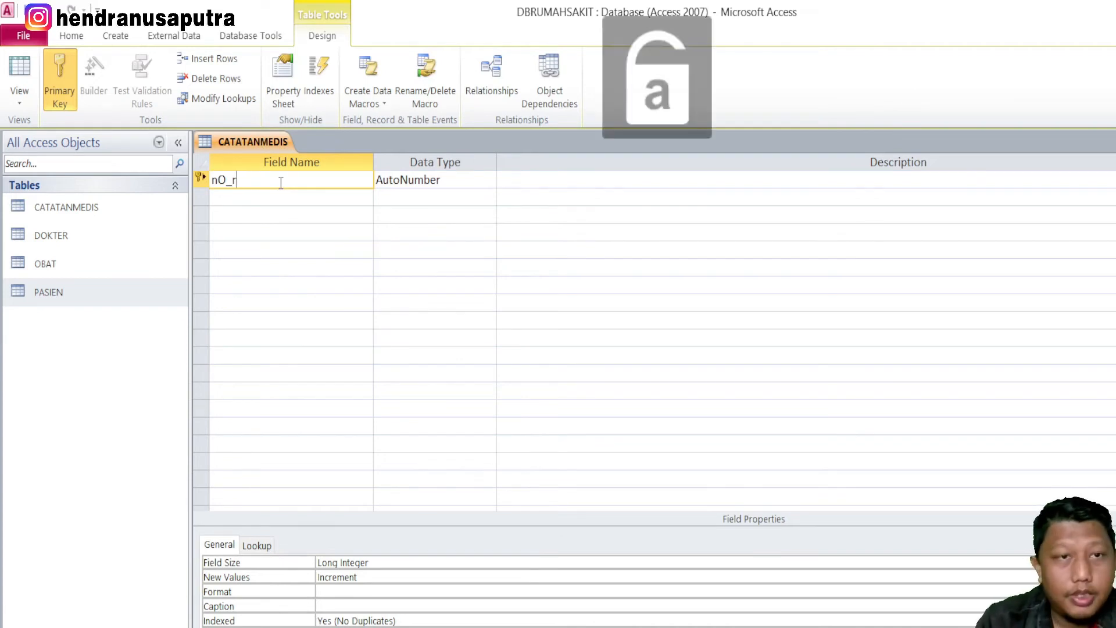
{"action": "key", "text": "BackSpace"}
{"action": "key", "text": "BackSpace"}
{"action": "key", "text": "BackSpace"}
{"action": "key", "text": "BackSpace"}
{"action": "type", "text": "N"}
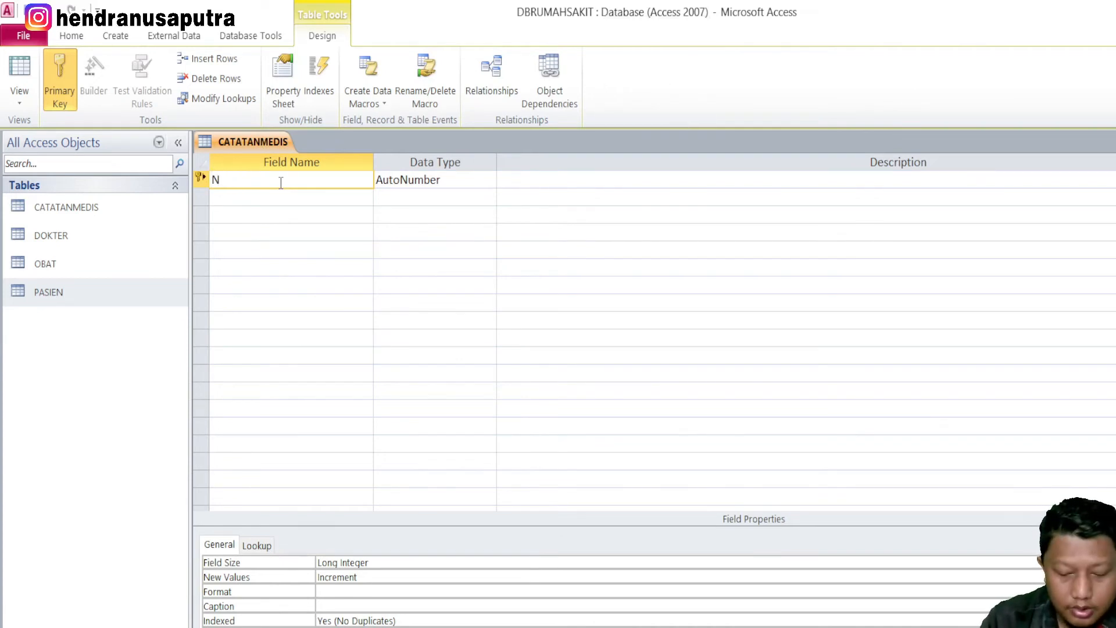
{"action": "type", "text": "o_RM"}
{"action": "key", "text": "Tab"}
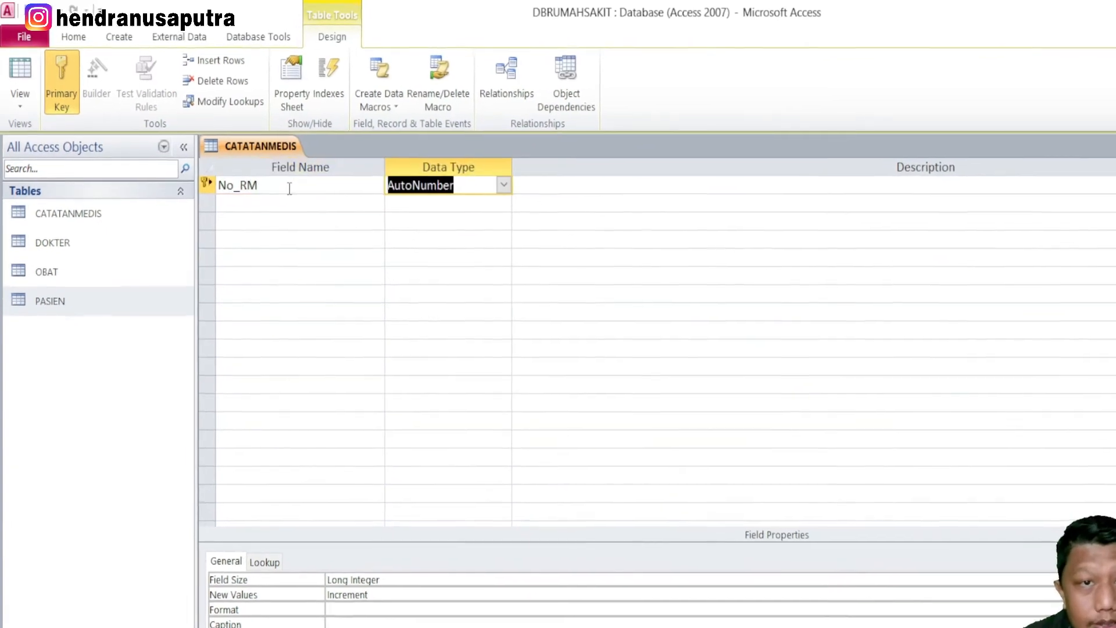
- Set the No_RM field's data type to Text and its description to "Nomor Rekam Medis"
{"action": "type", "text": "text"}
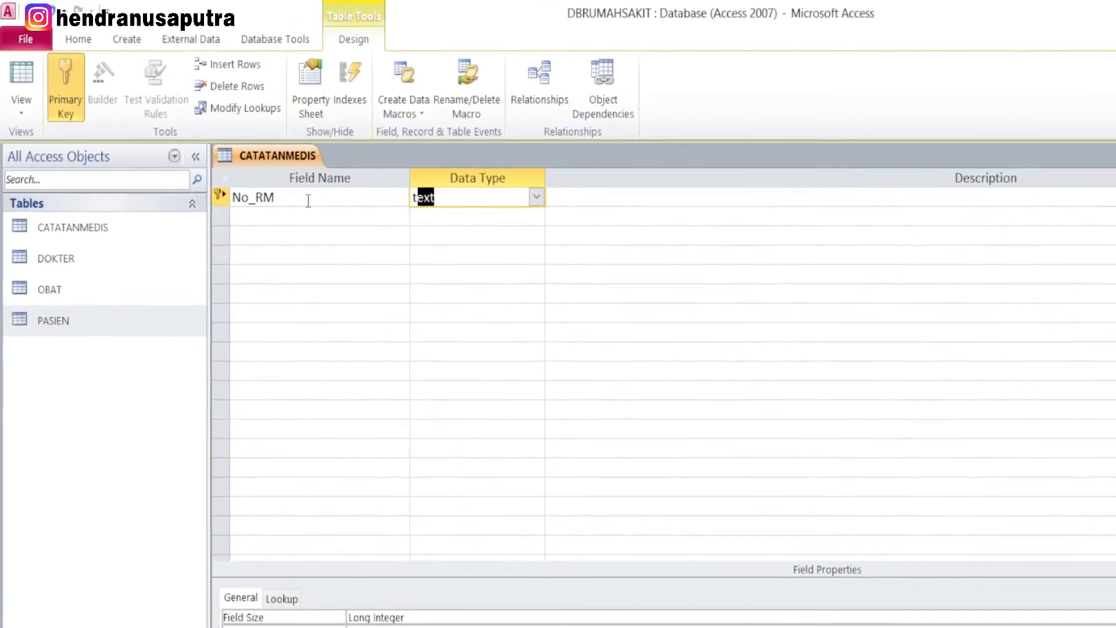
{"action": "left_click", "coordinate": [606, 200]}
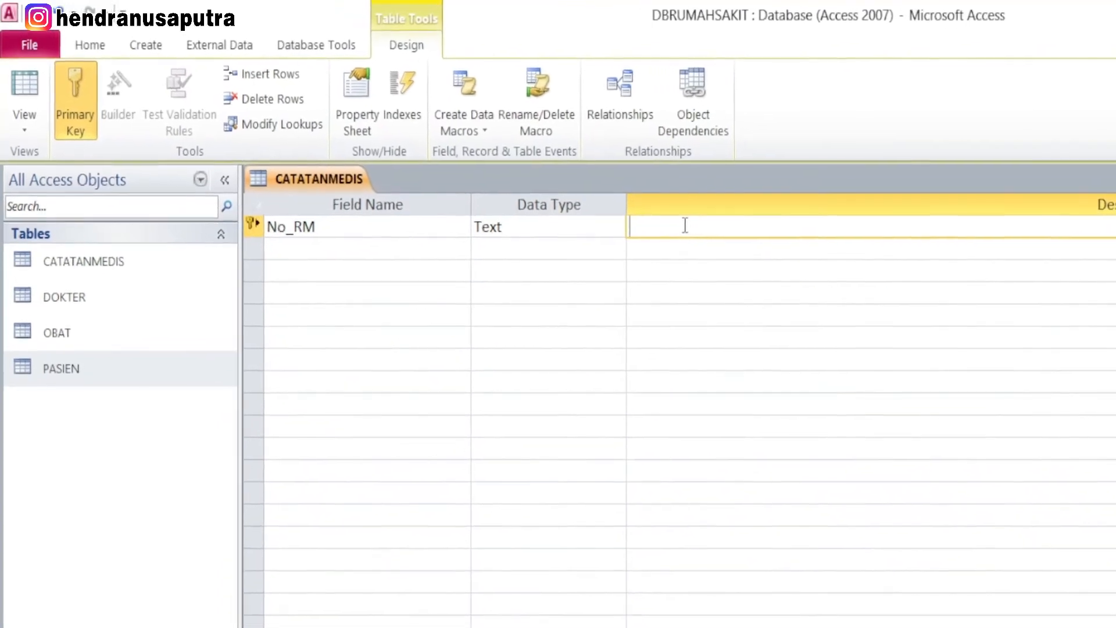
{"action": "type", "text": "Nomor Reka"}
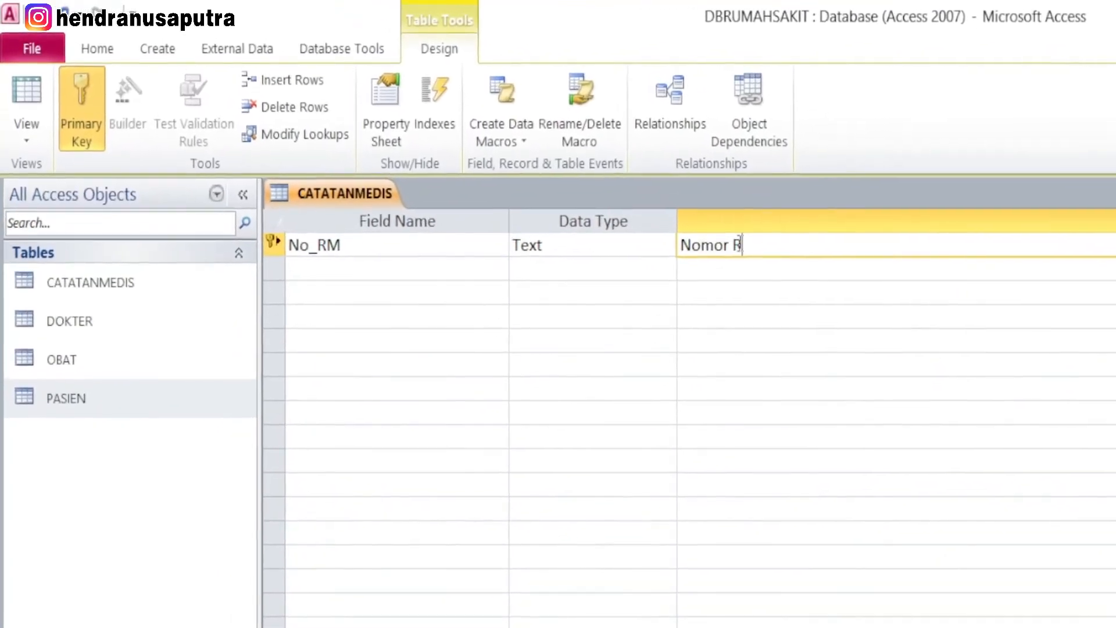
{"action": "type", "text": "m Medis"}
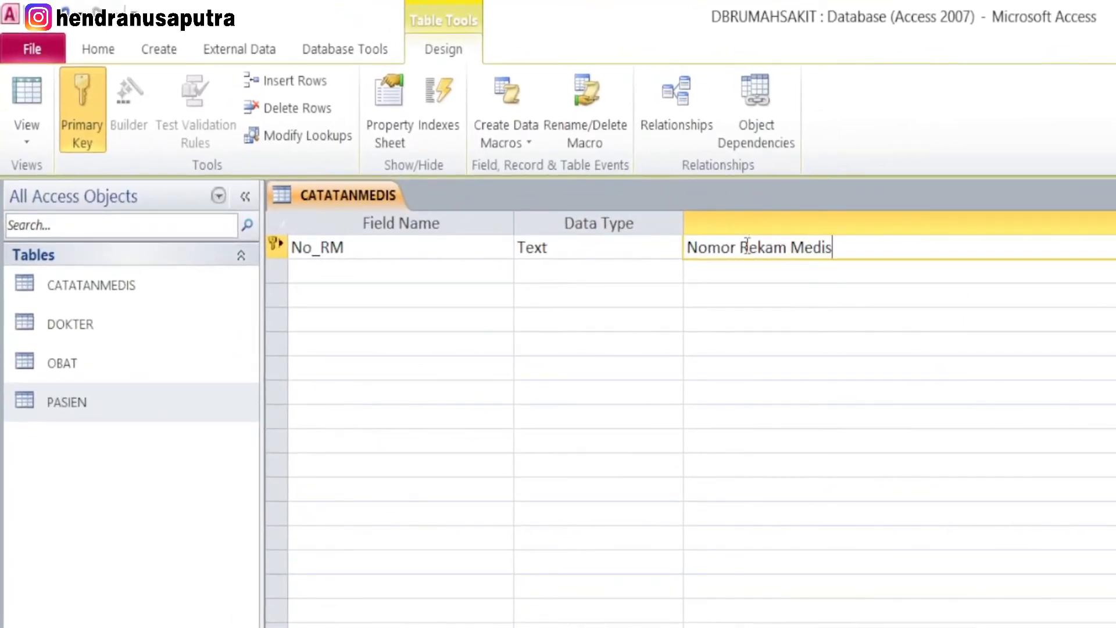
{"action": "left_click", "coordinate": [609, 626]}
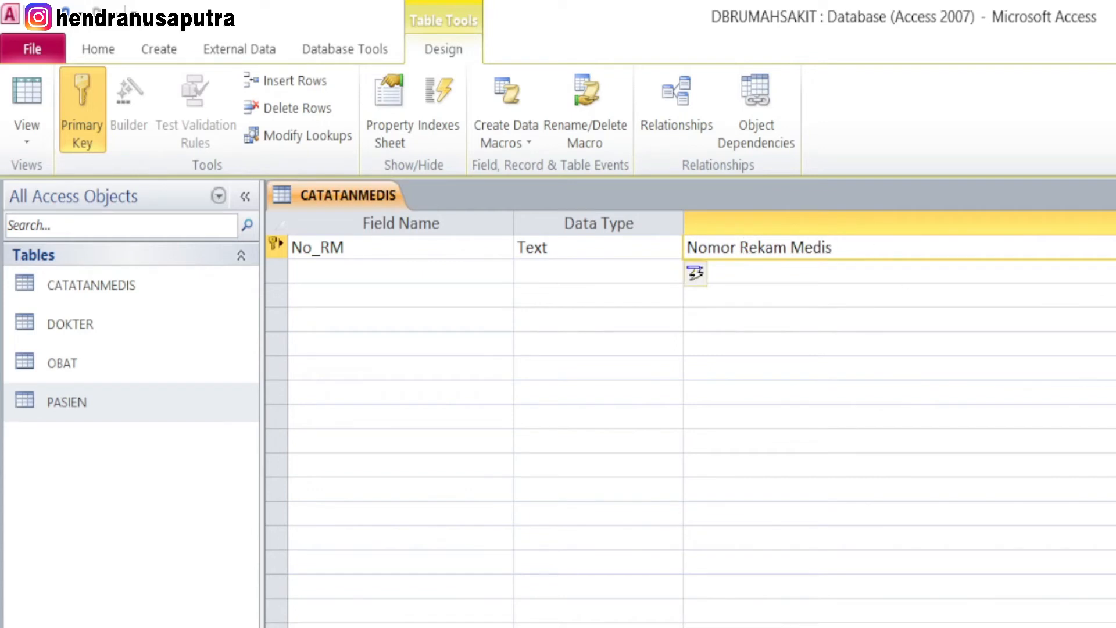
- Add a Tgl_Periksa field with the Date/Time data type and the description "Tanggal Periksa"
{"action": "left_click", "coordinate": [416, 276]}
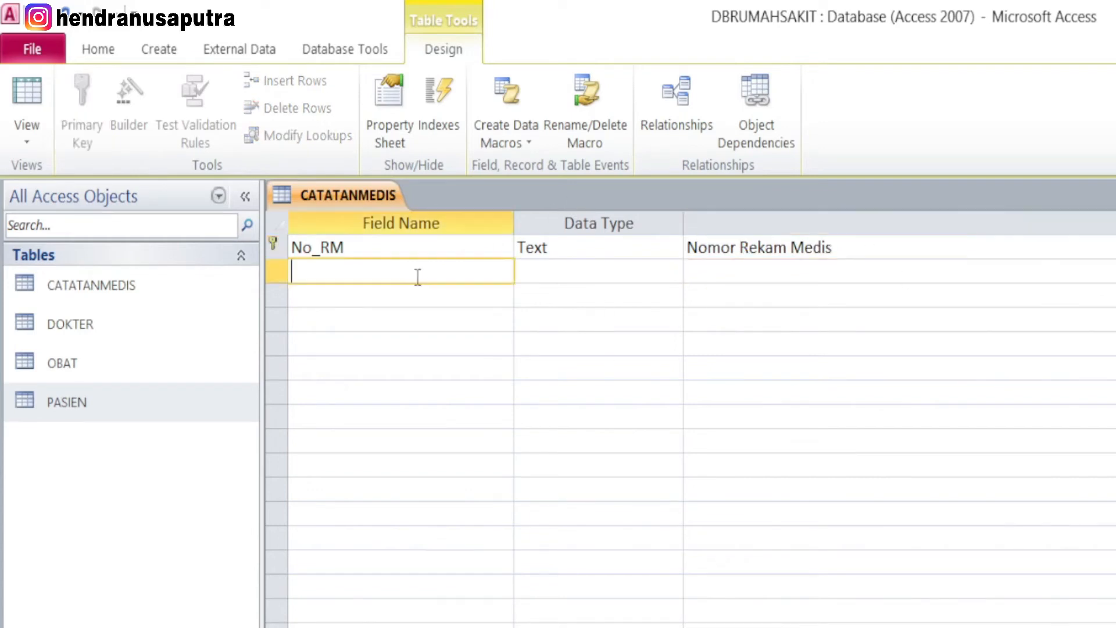
{"action": "type", "text": "Tg"}
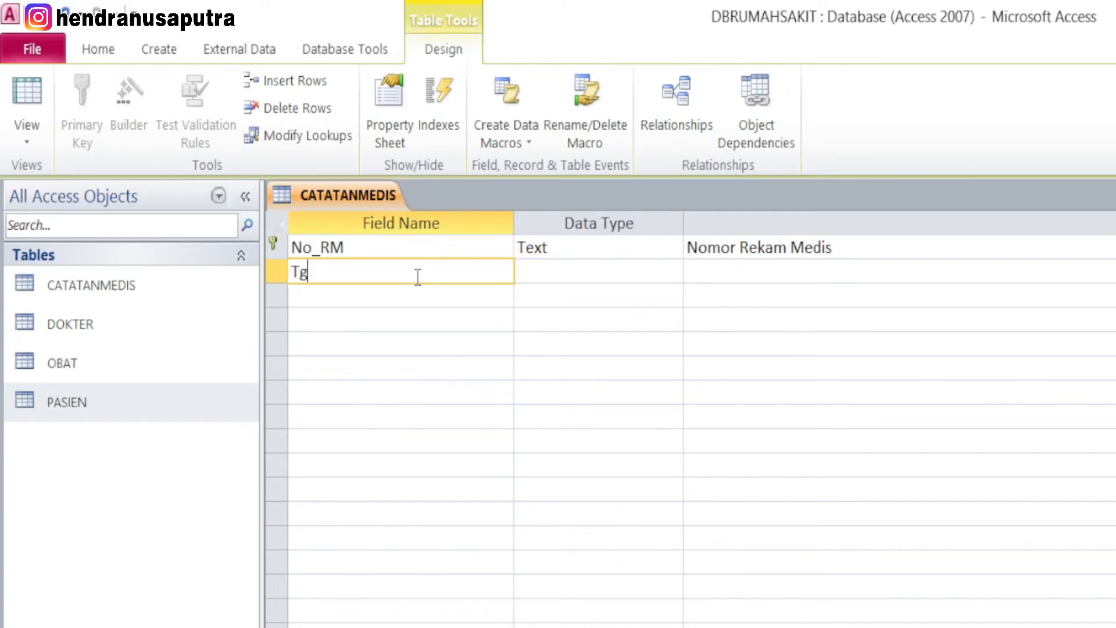
{"action": "type", "text": "l_Periksa"}
{"action": "left_click", "coordinate": [609, 273]}
{"action": "left_click", "coordinate": [673, 271]}
{"action": "left_click", "coordinate": [654, 369]}
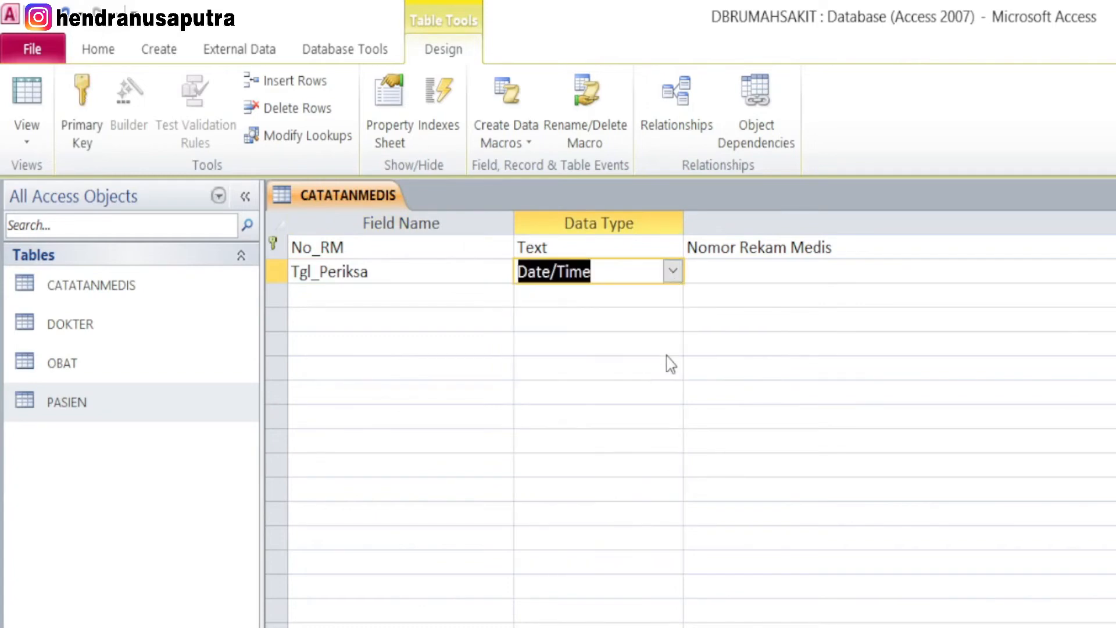
{"action": "left_click", "coordinate": [774, 274]}
{"action": "type", "text": "Tang"}
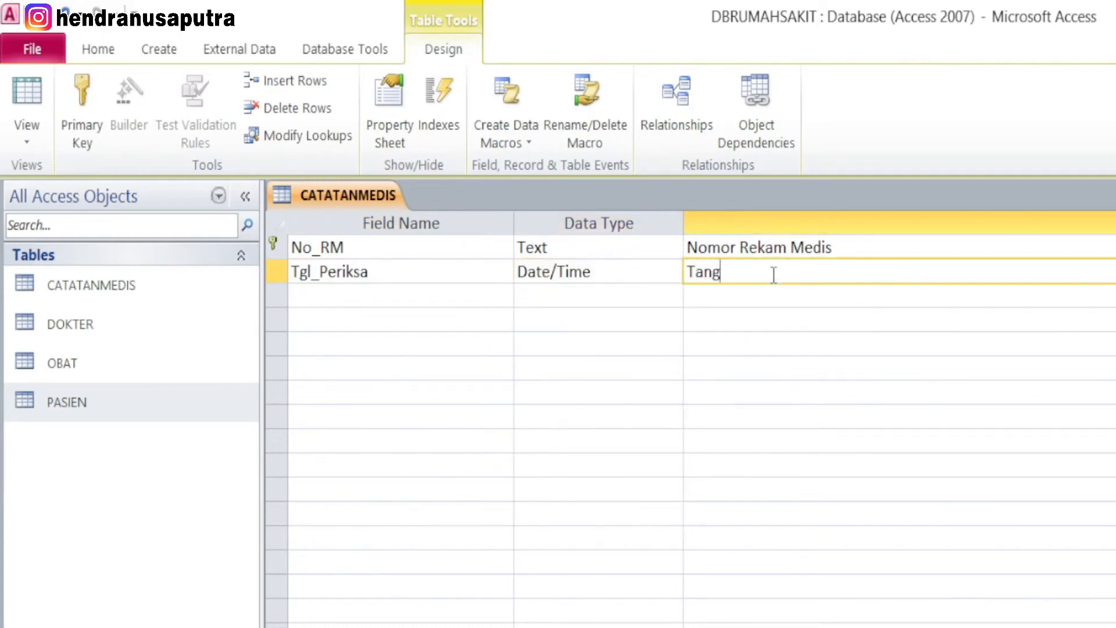
{"action": "type", "text": "gal Periksa"}
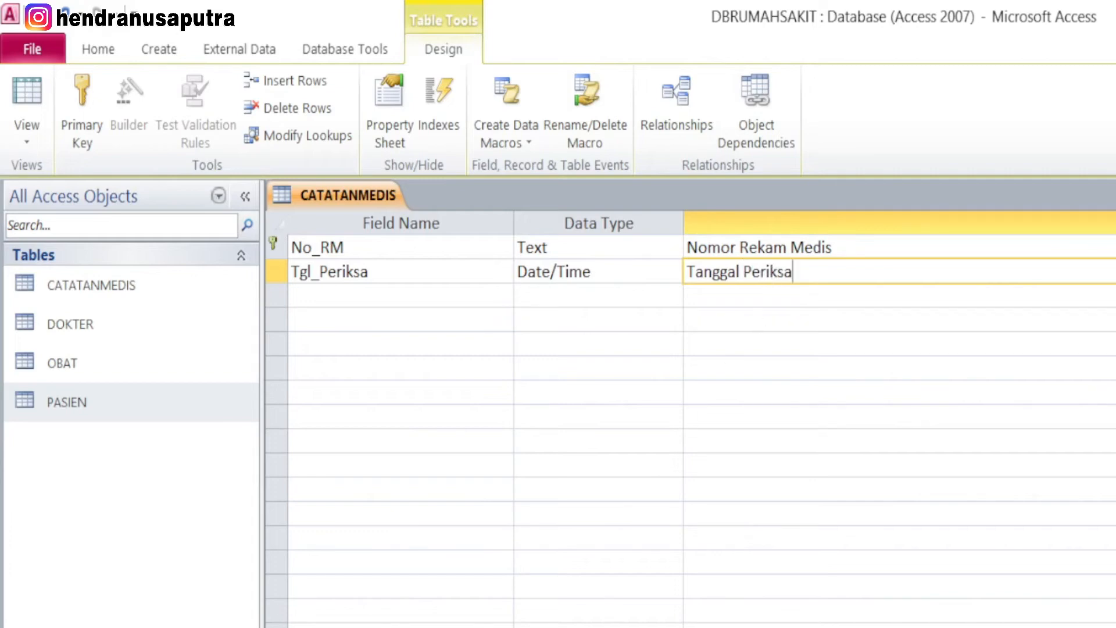
{"action": "key", "text": "Return"}
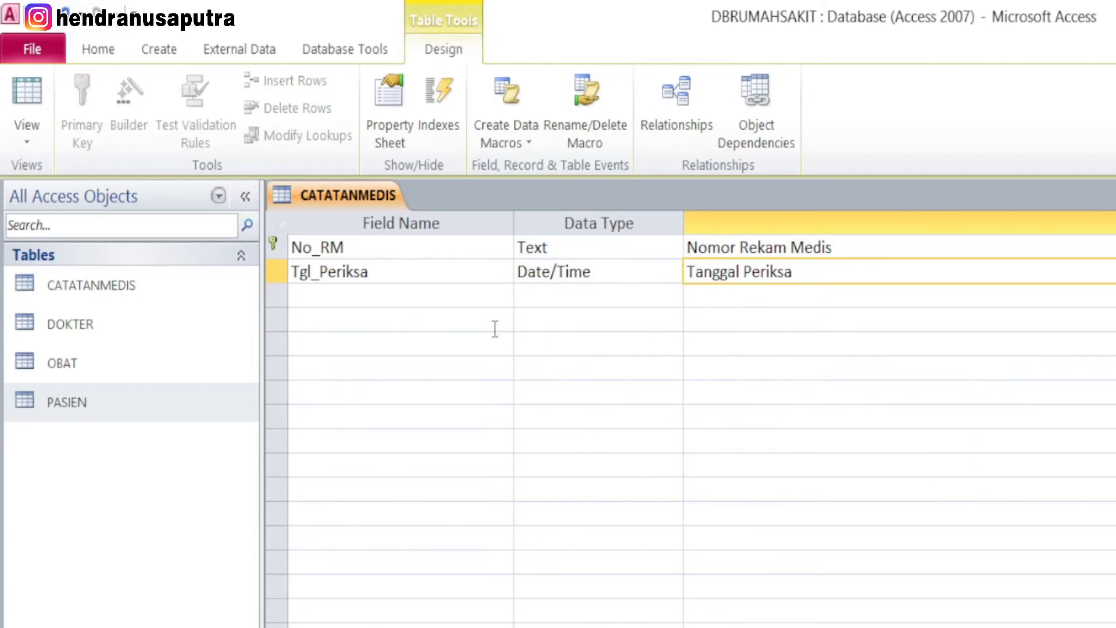
- Add a Text field Kd_Pasien with the description "Kode Pasien" and a field size of 6
{"action": "left_click", "coordinate": [413, 300]}
{"action": "type", "text": "K"}
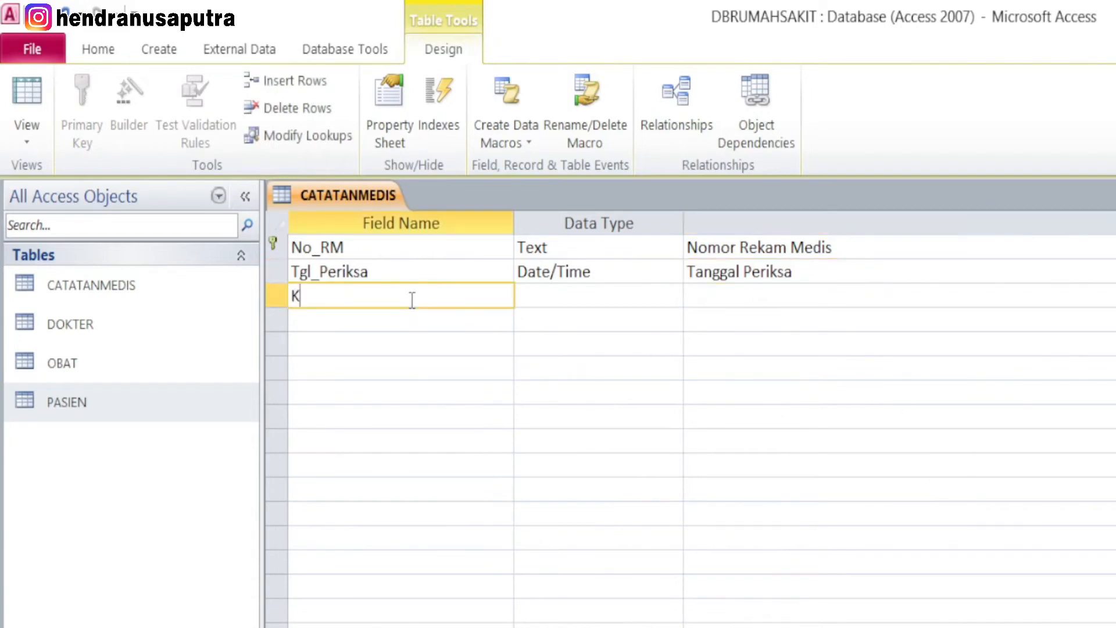
{"action": "type", "text": "d_Pasien"}
{"action": "left_click", "coordinate": [609, 296]}
{"action": "left_click", "coordinate": [727, 297]}
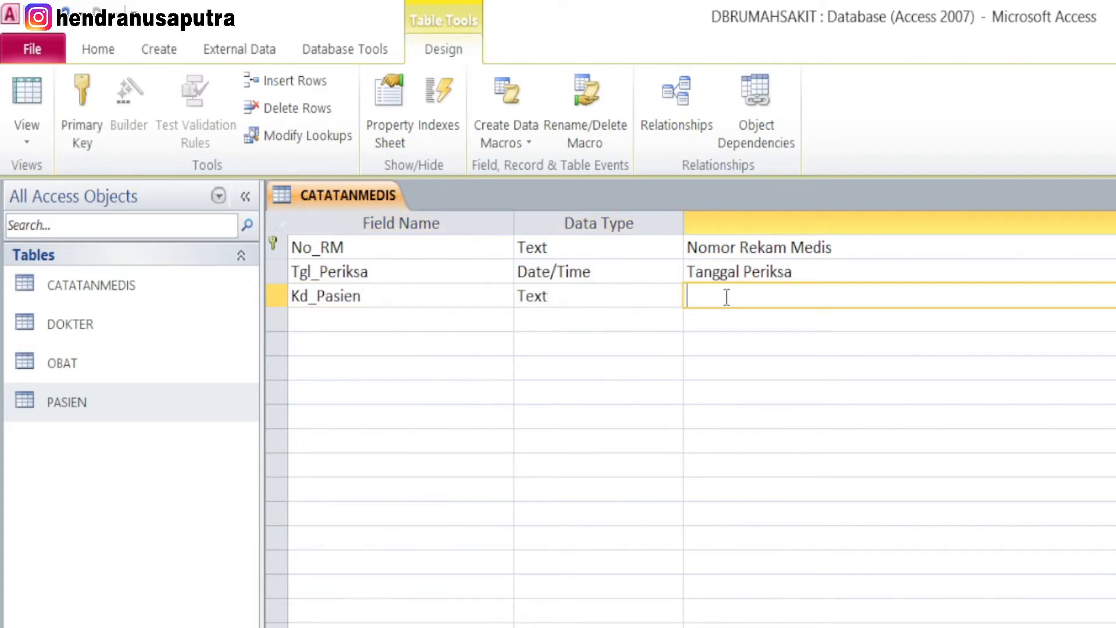
{"action": "type", "text": "Kode Pasien"}
{"action": "key", "text": "F6"}
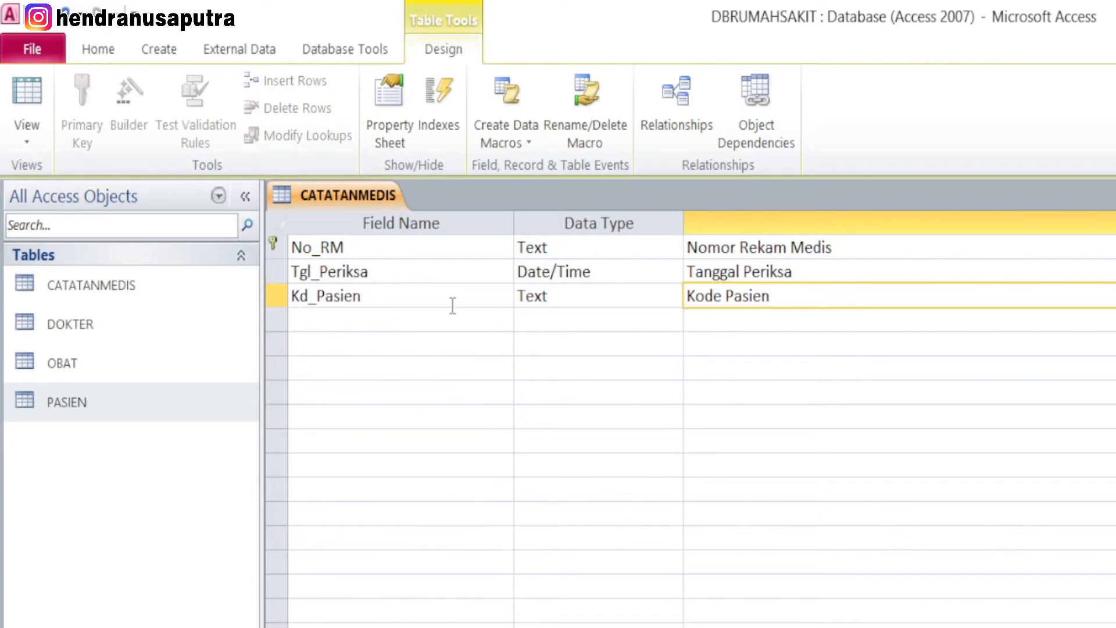
- Save the table design and check the Kd_Pasien column's entry cell in Datasheet View
{"action": "left_click", "coordinate": [390, 295]}
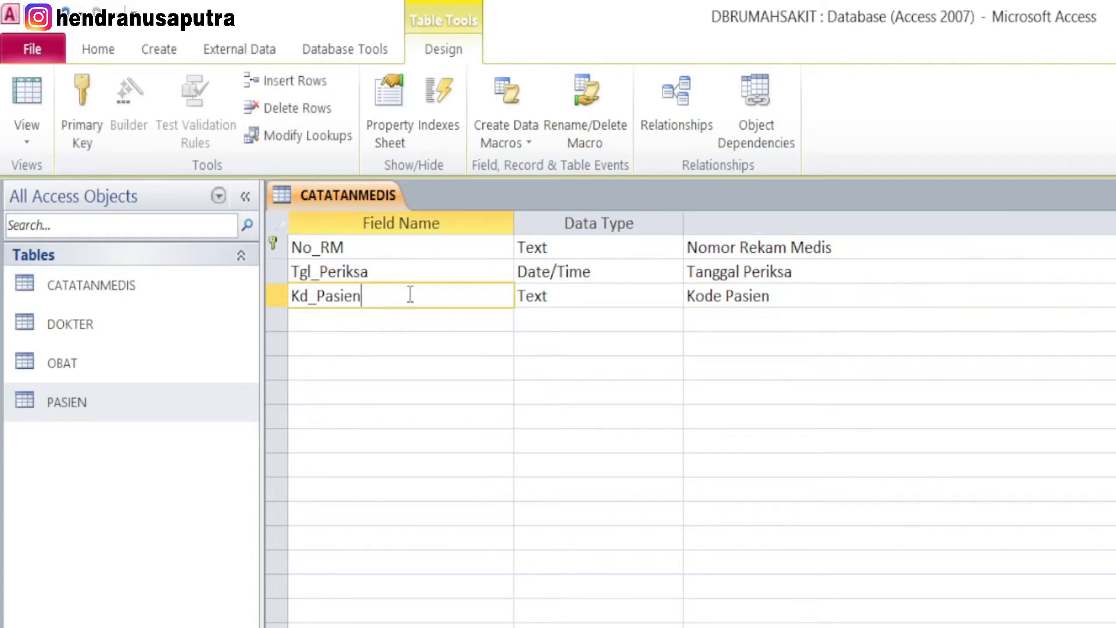
{"action": "left_click", "coordinate": [726, 296]}
{"action": "left_click", "coordinate": [407, 297]}
{"action": "right_click", "coordinate": [348, 196]}
{"action": "left_click", "coordinate": [428, 337]}
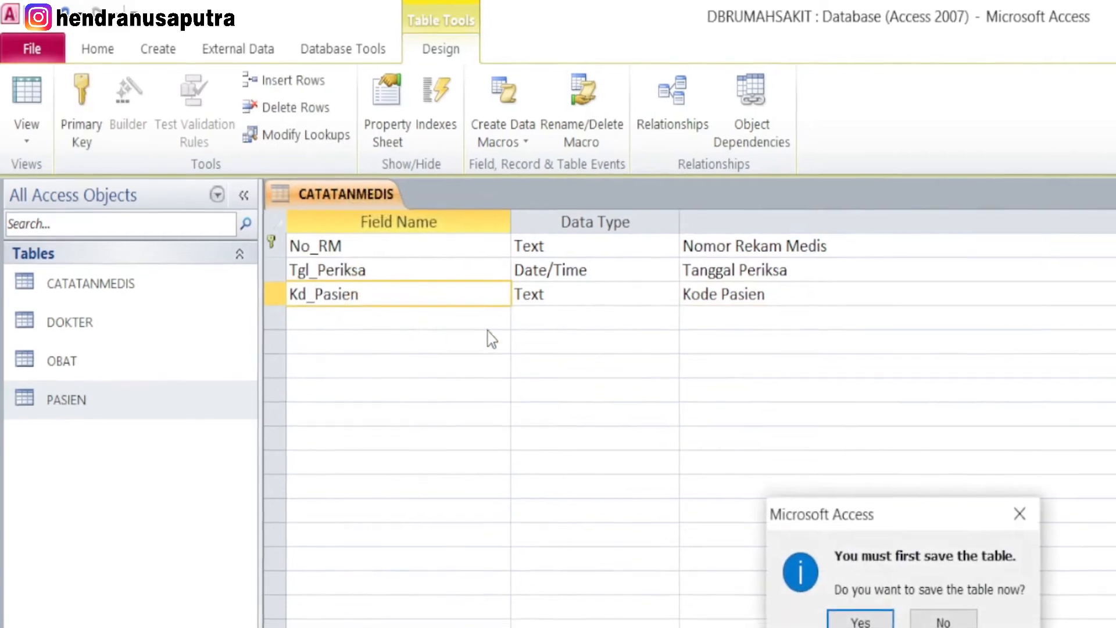
{"action": "left_click", "coordinate": [852, 620]}
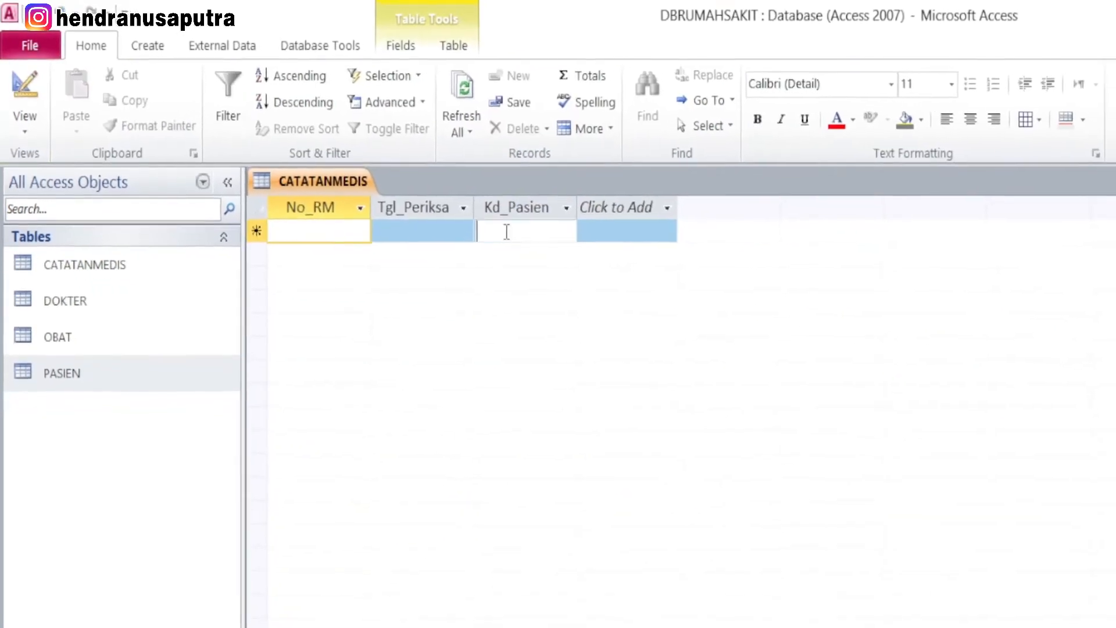
{"action": "left_click", "coordinate": [526, 238]}
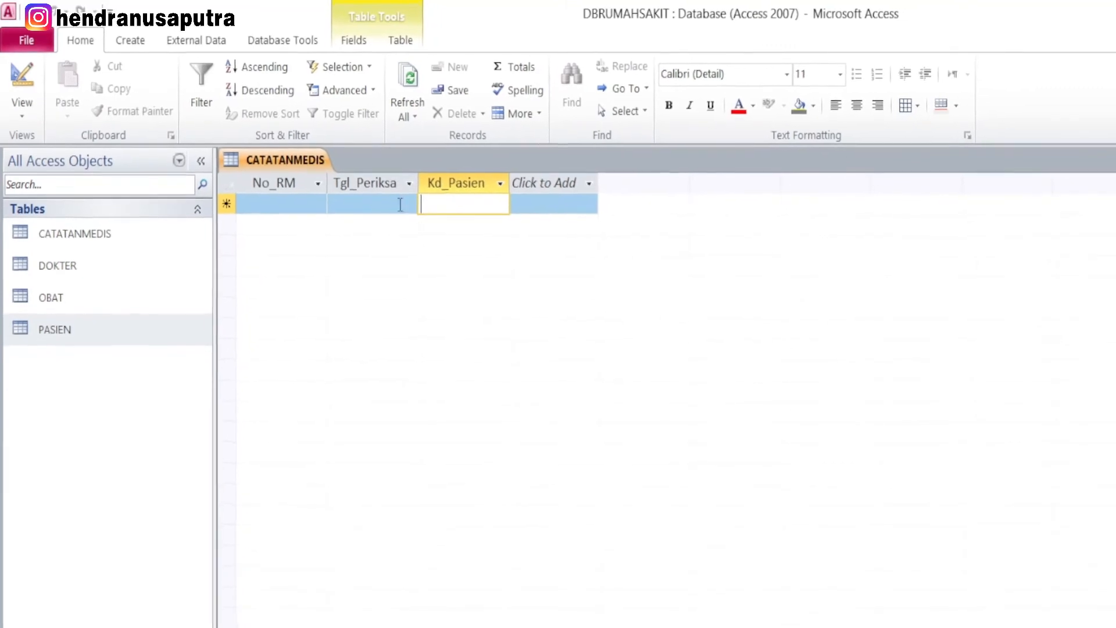
- Return to Design View and set the Kd_Pasien field's lookup display control to Combo Box
{"action": "right_click", "coordinate": [278, 160]}
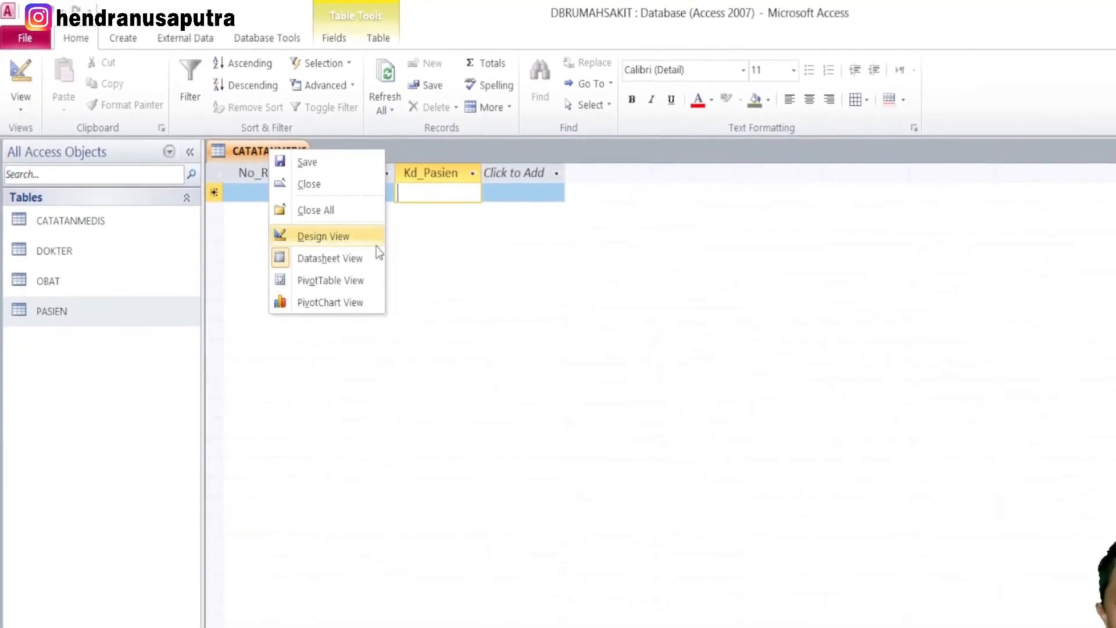
{"action": "left_click", "coordinate": [348, 232]}
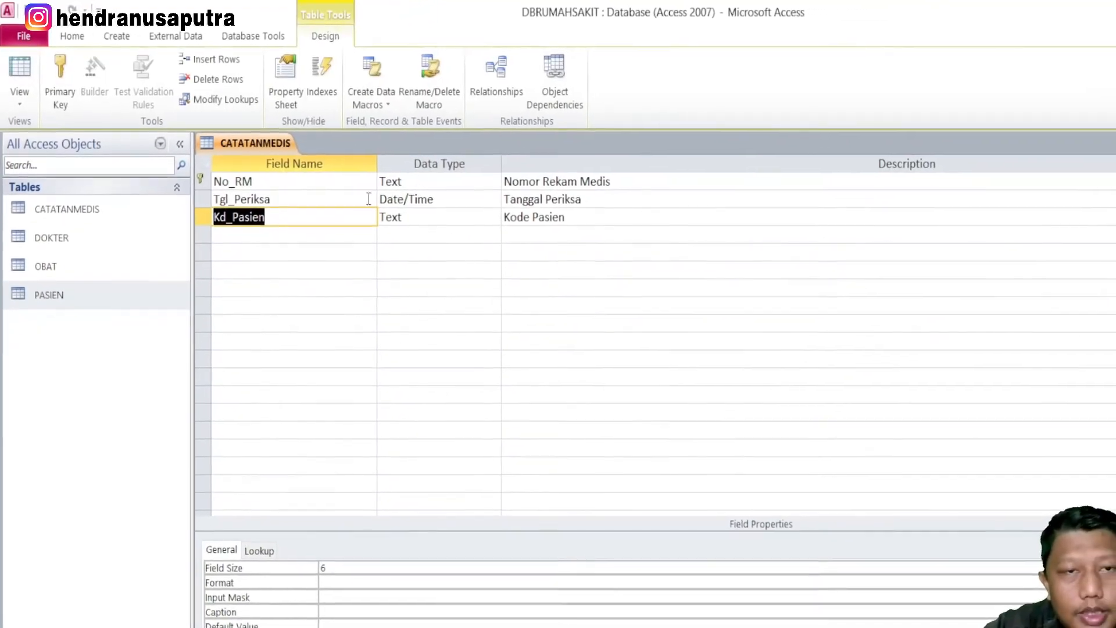
{"action": "left_click", "coordinate": [294, 213]}
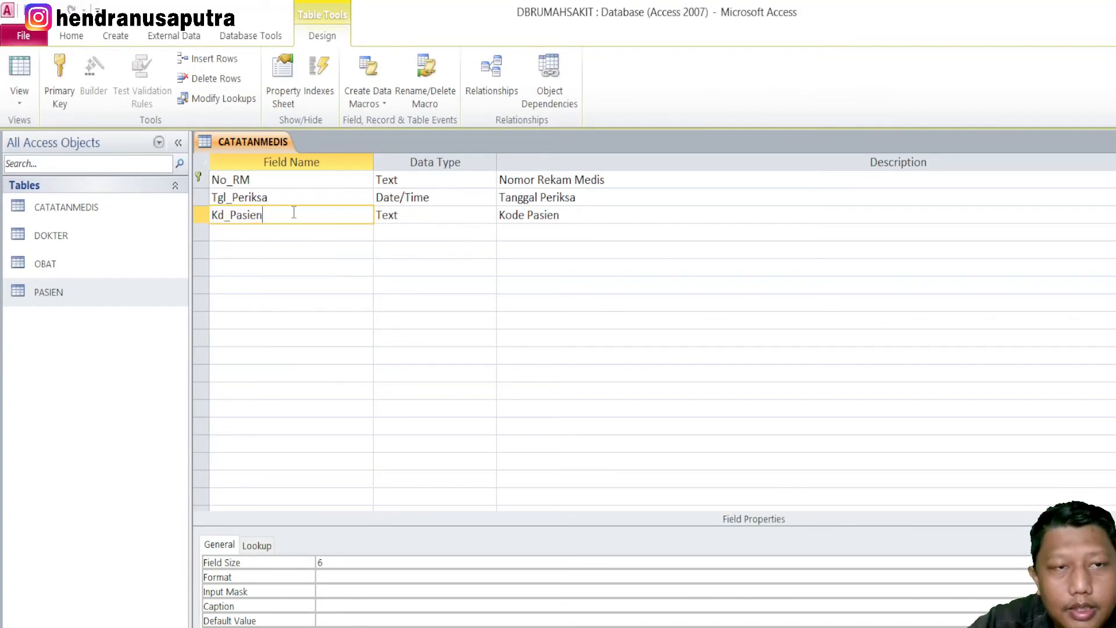
{"action": "left_click", "coordinate": [580, 215]}
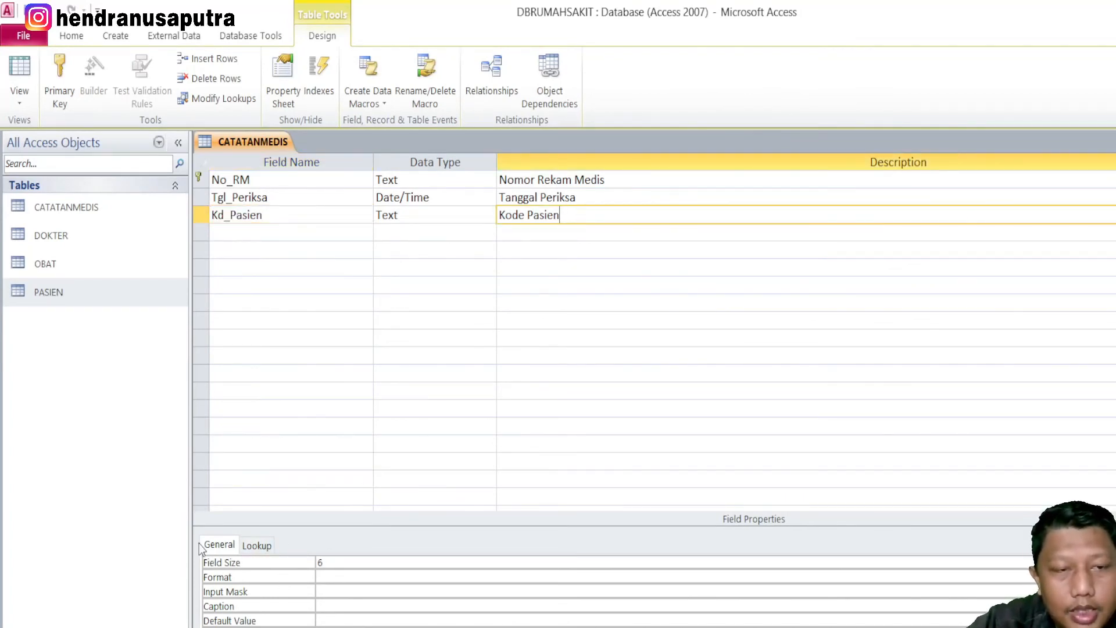
{"action": "left_click", "coordinate": [261, 547]}
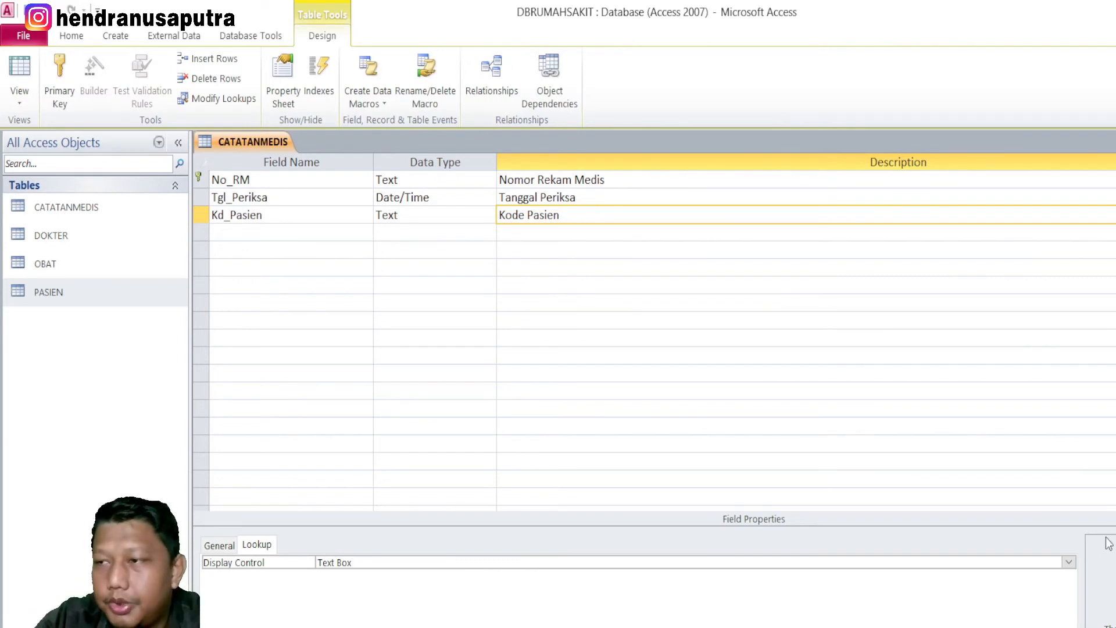
{"action": "left_click", "coordinate": [1069, 563]}
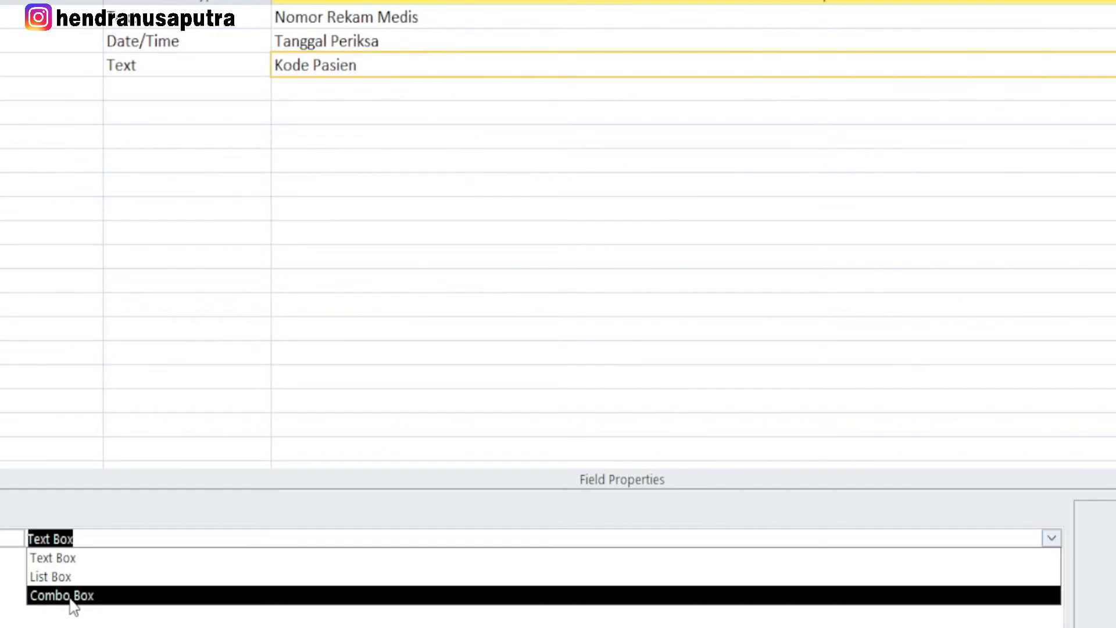
{"action": "left_click", "coordinate": [61, 595]}
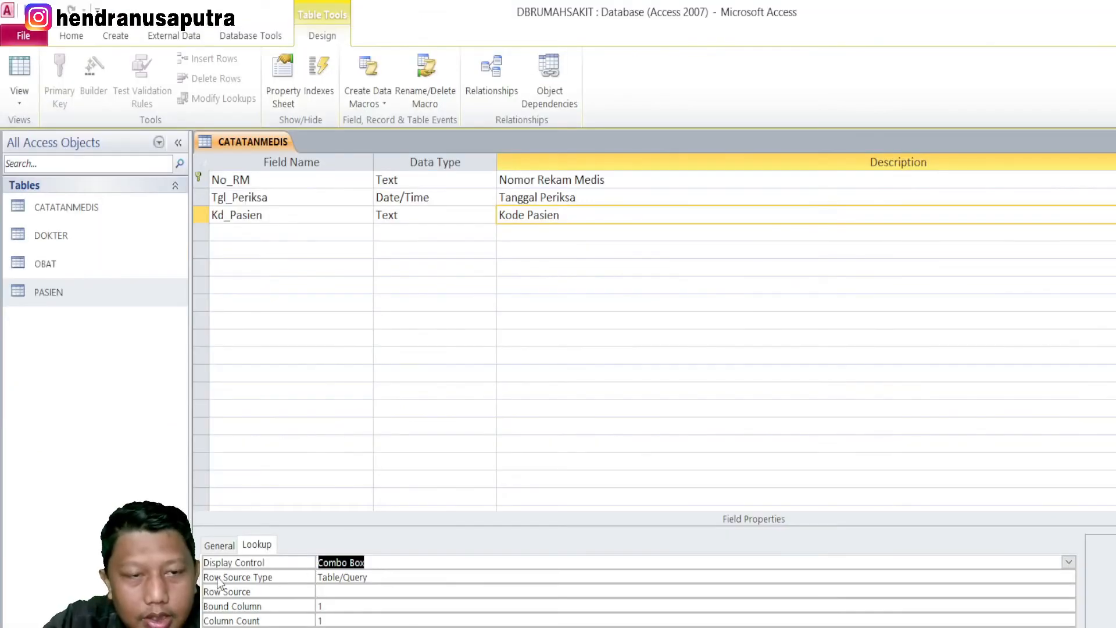
- Set the row source of the Kd_Pasien combo box lookup to the PASIEN table
{"action": "left_click", "coordinate": [340, 592]}
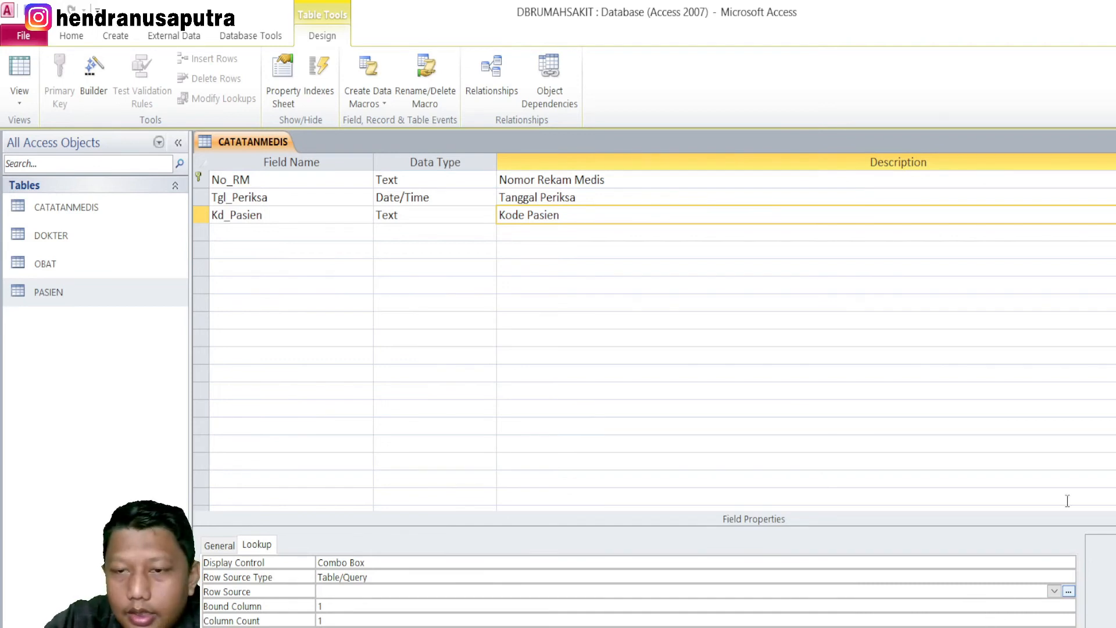
{"action": "left_click", "coordinate": [1055, 591]}
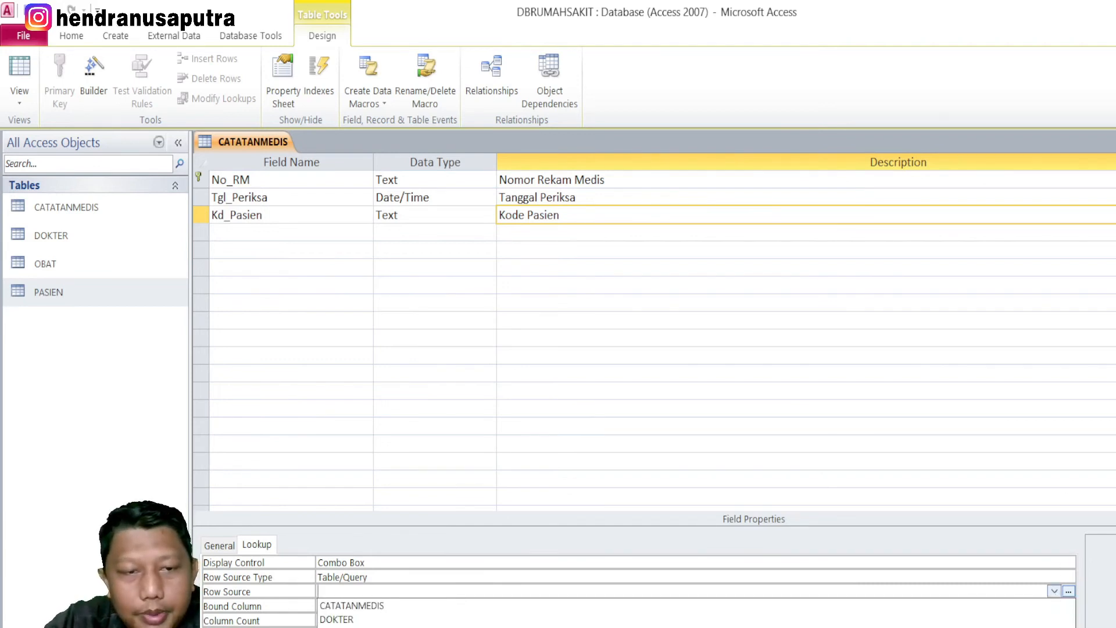
{"action": "left_click", "coordinate": [337, 627]}
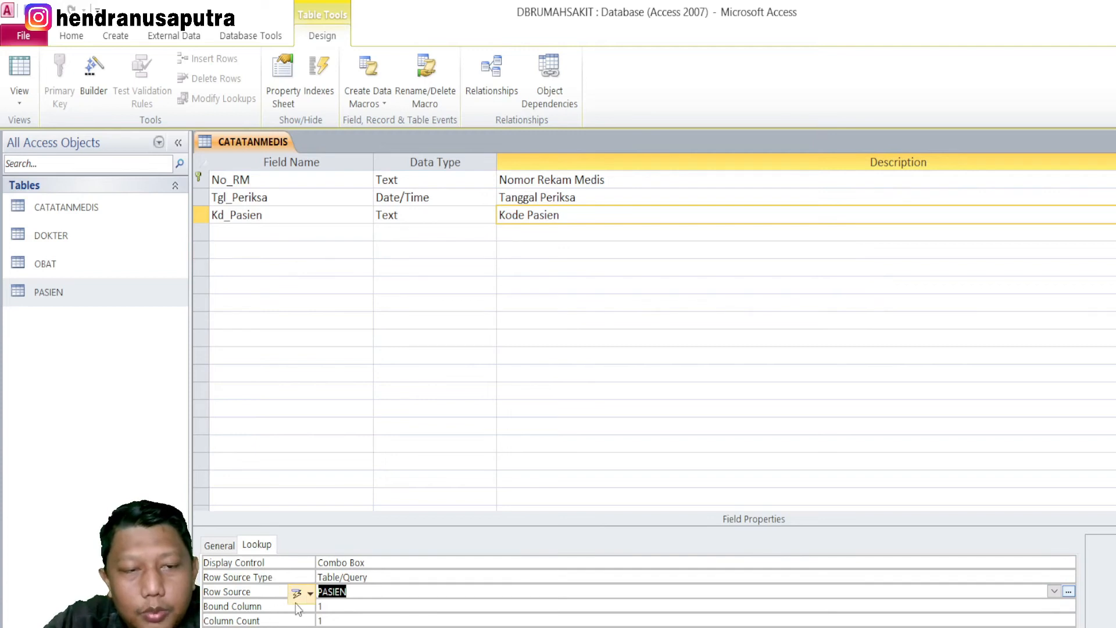
{"action": "left_click", "coordinate": [332, 621]}
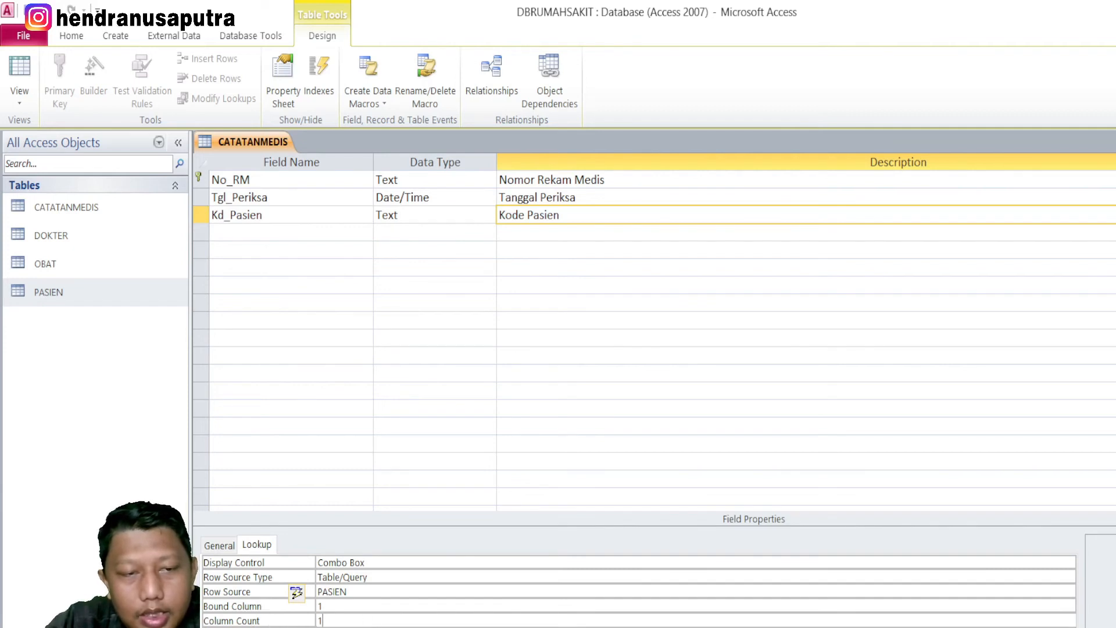
{"action": "left_click", "coordinate": [357, 592]}
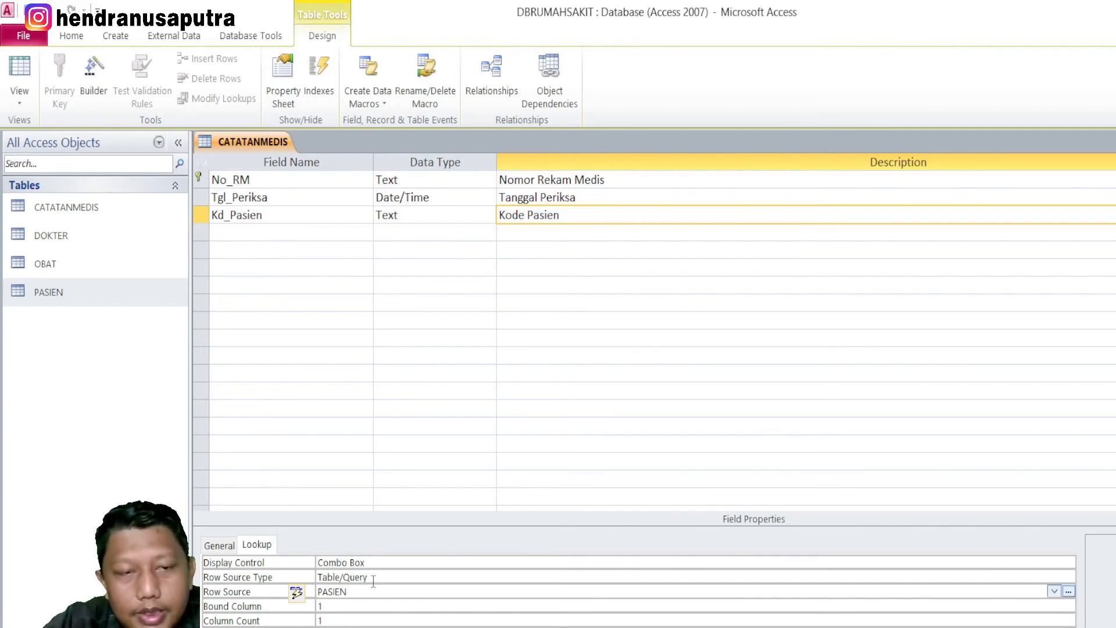
{"action": "left_click", "coordinate": [384, 562]}
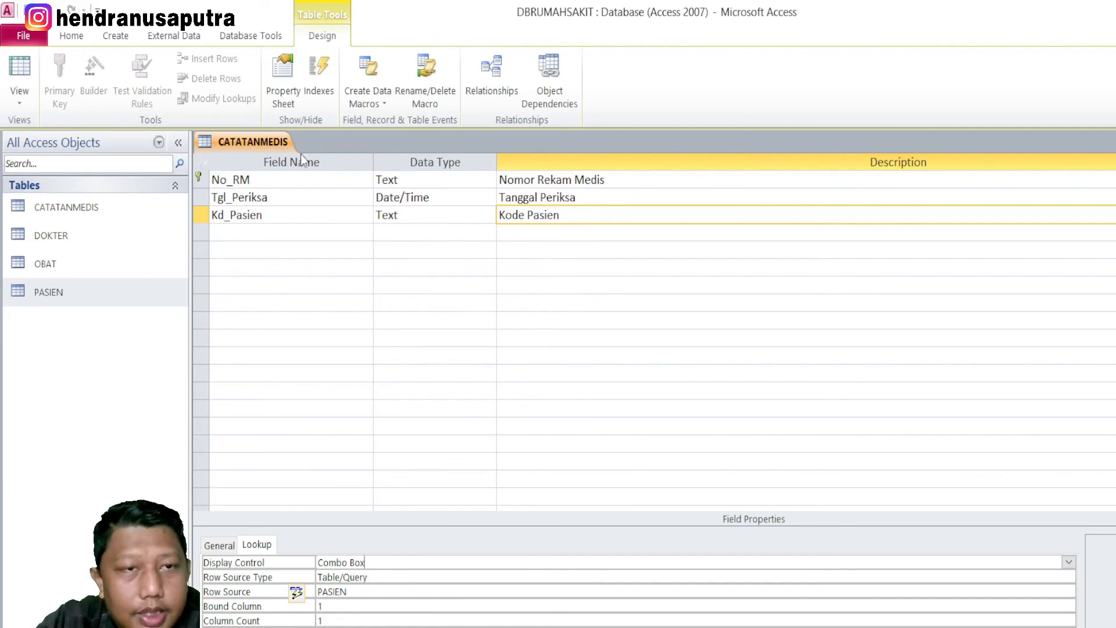
- Save the CATATANMEDIS design and check the Kd_Pasien drop-down list in Datasheet View
{"action": "right_click", "coordinate": [257, 141]}
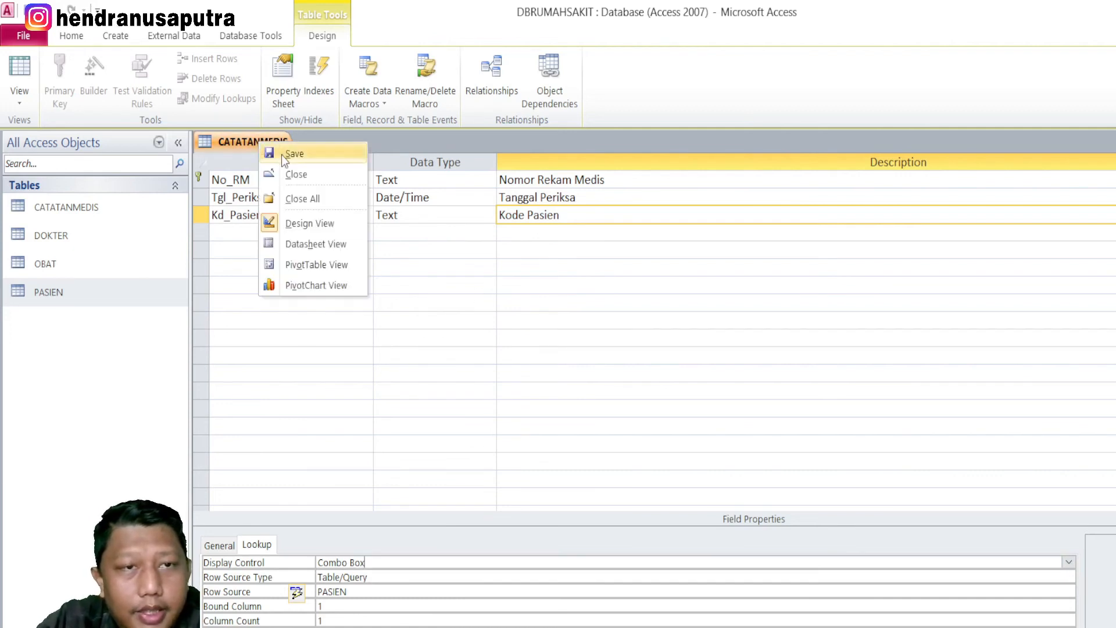
{"action": "left_click", "coordinate": [282, 155]}
{"action": "right_click", "coordinate": [259, 141]}
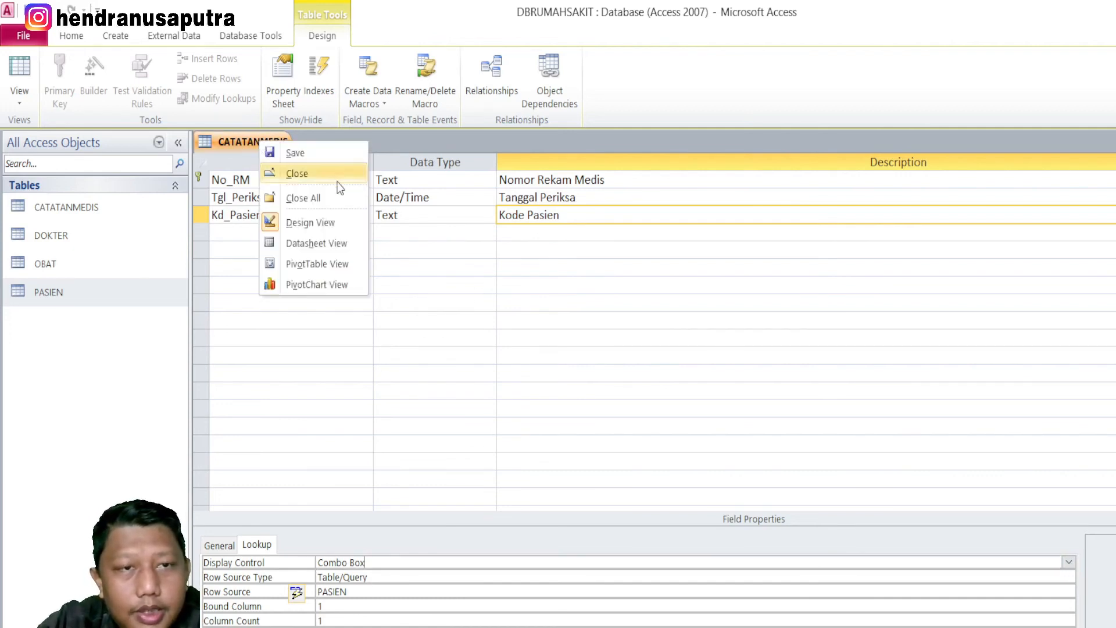
{"action": "left_click", "coordinate": [326, 243]}
{"action": "left_click", "coordinate": [437, 187]}
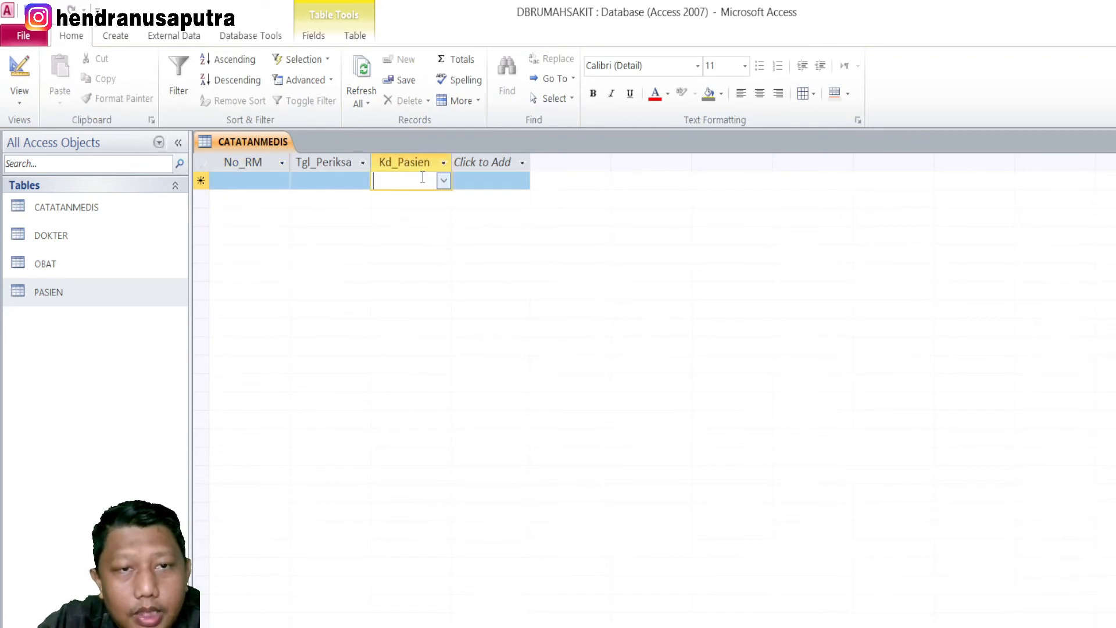
{"action": "left_click", "coordinate": [444, 181]}
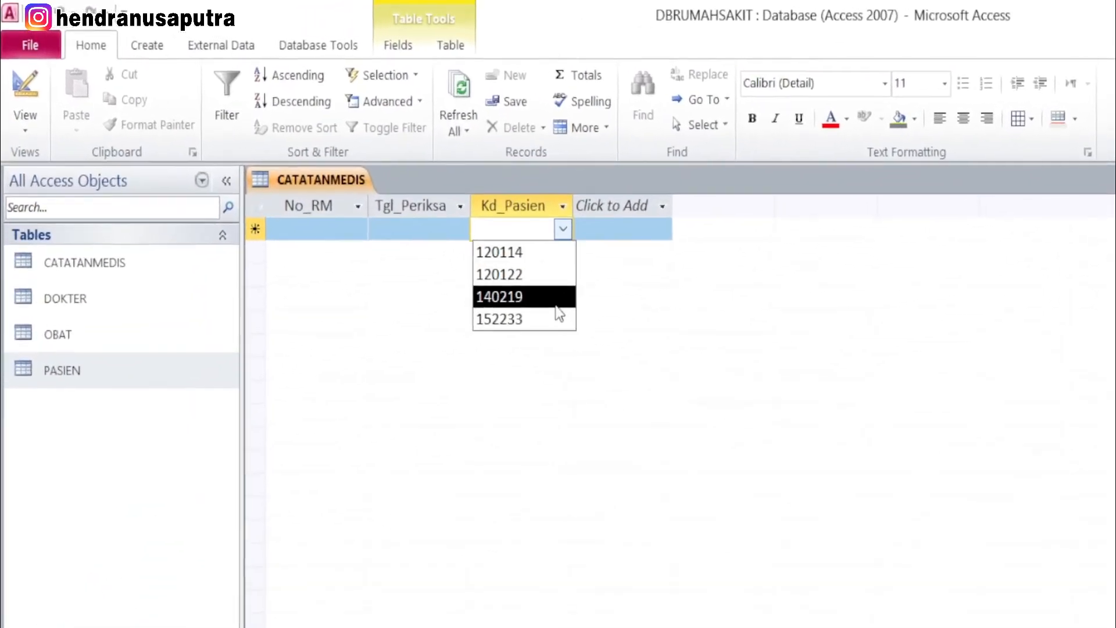
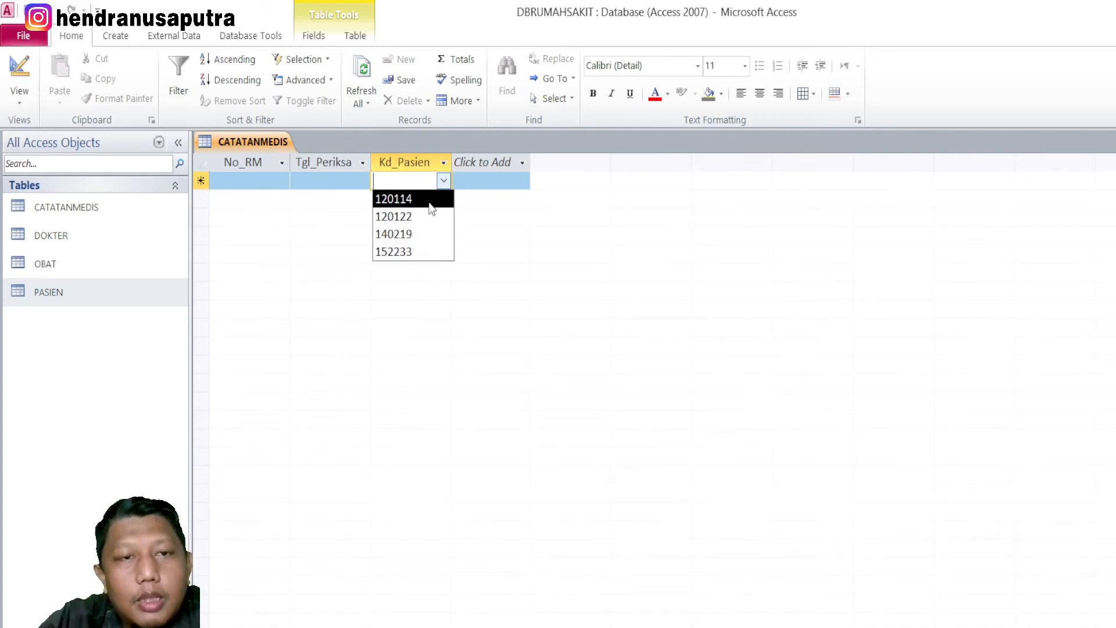
- Return to Design View and set the Kd_Pasien lookup's column count to 2
{"action": "right_click", "coordinate": [262, 142]}
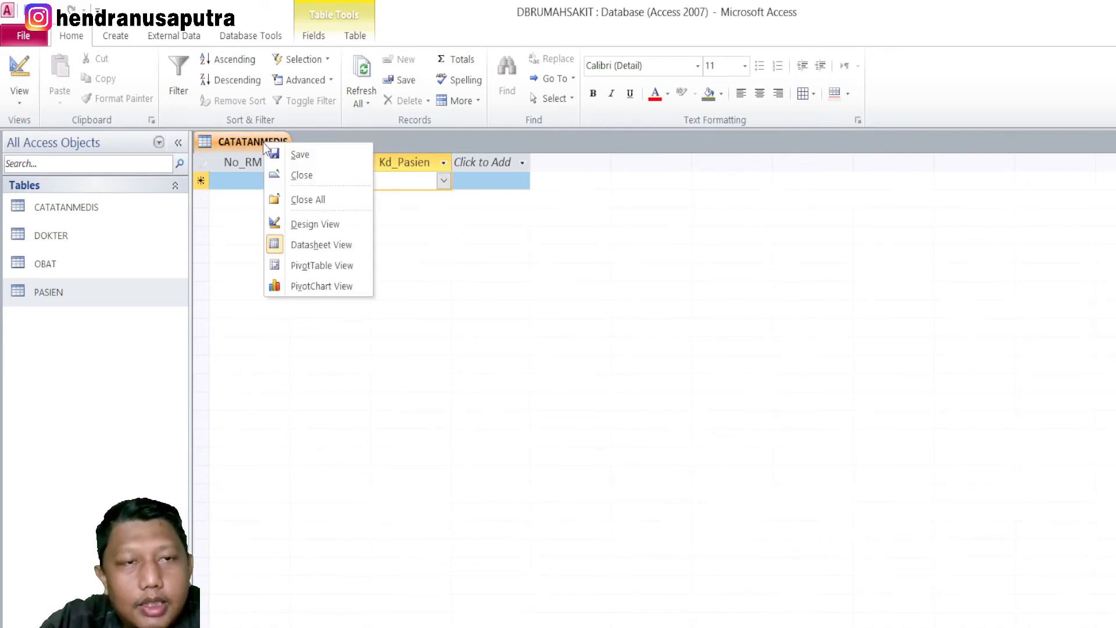
{"action": "left_click", "coordinate": [332, 227]}
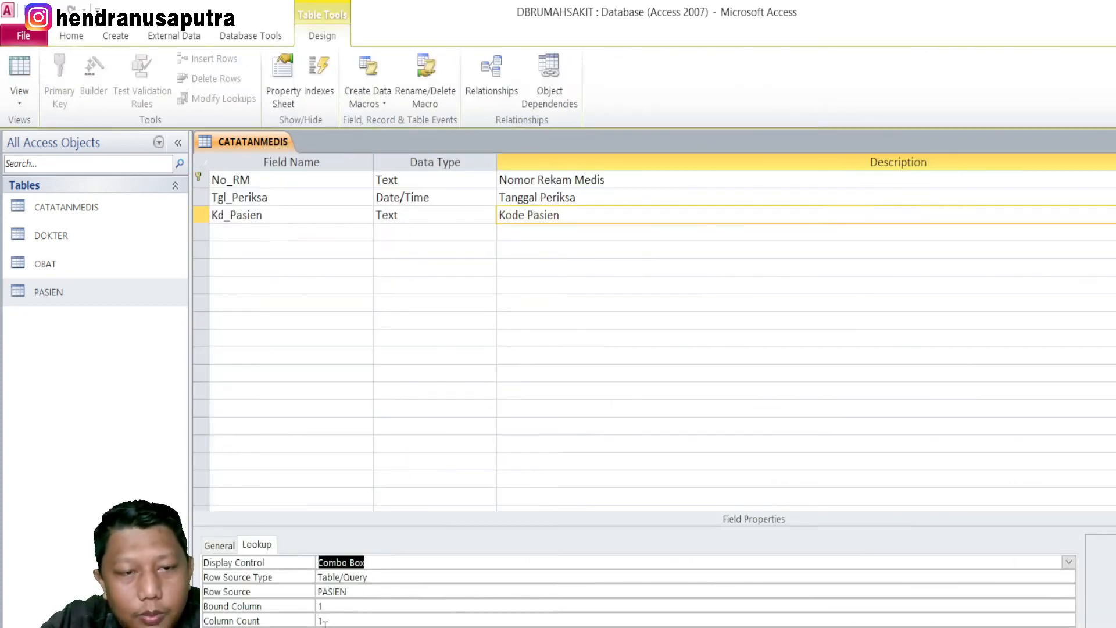
{"action": "left_click", "coordinate": [336, 621]}
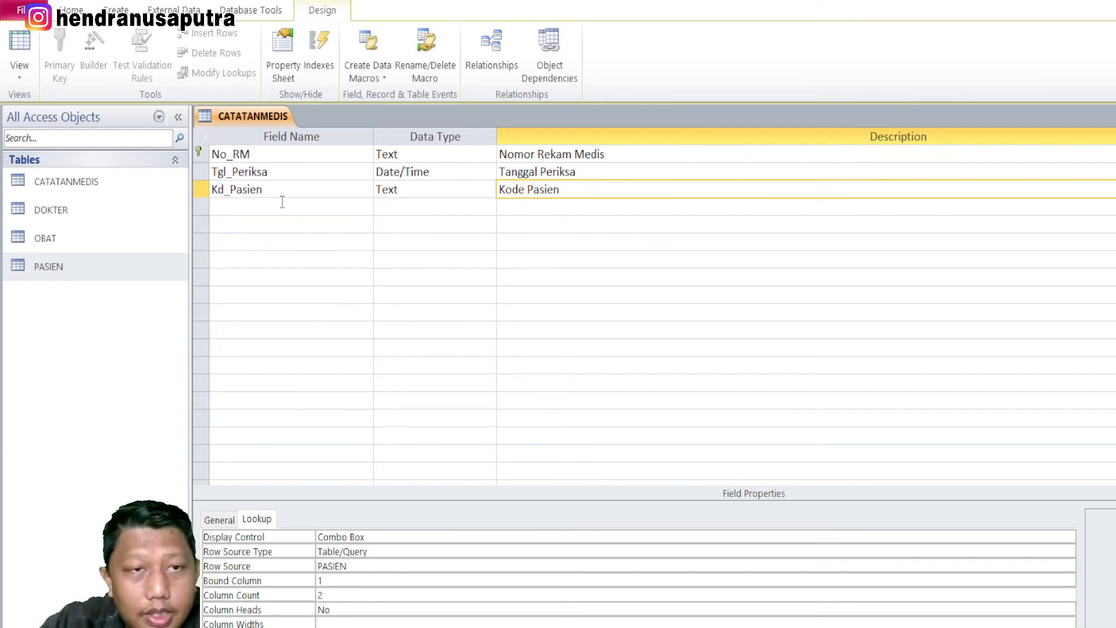
- Switch to Datasheet View, saving the table, and check the two-column Kd_Pasien drop-down list
{"action": "right_click", "coordinate": [256, 117]}
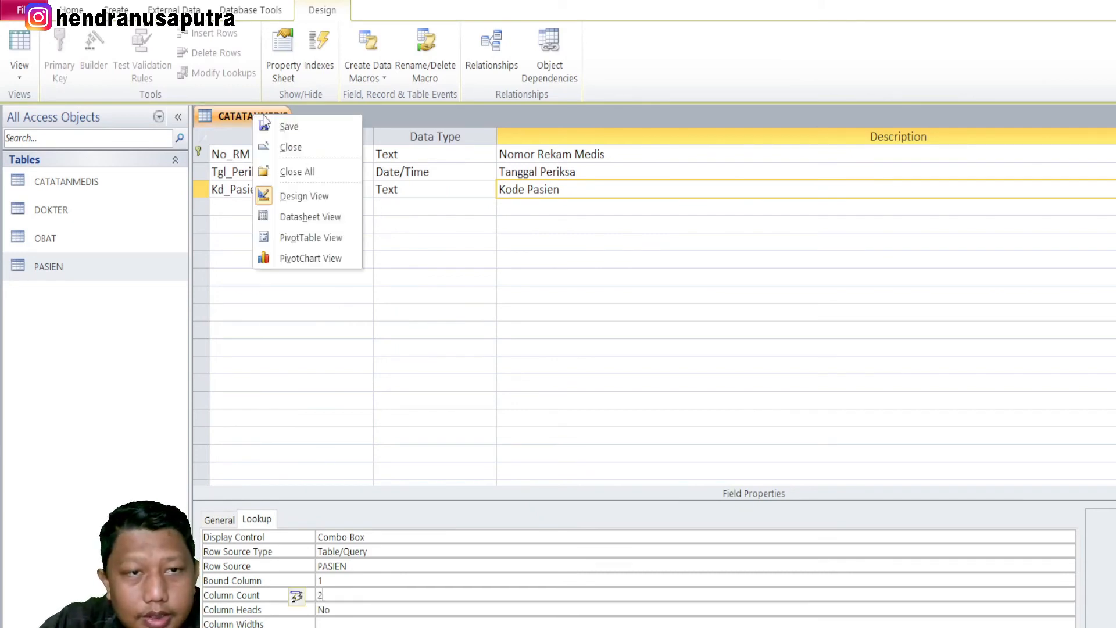
{"action": "left_click", "coordinate": [321, 223]}
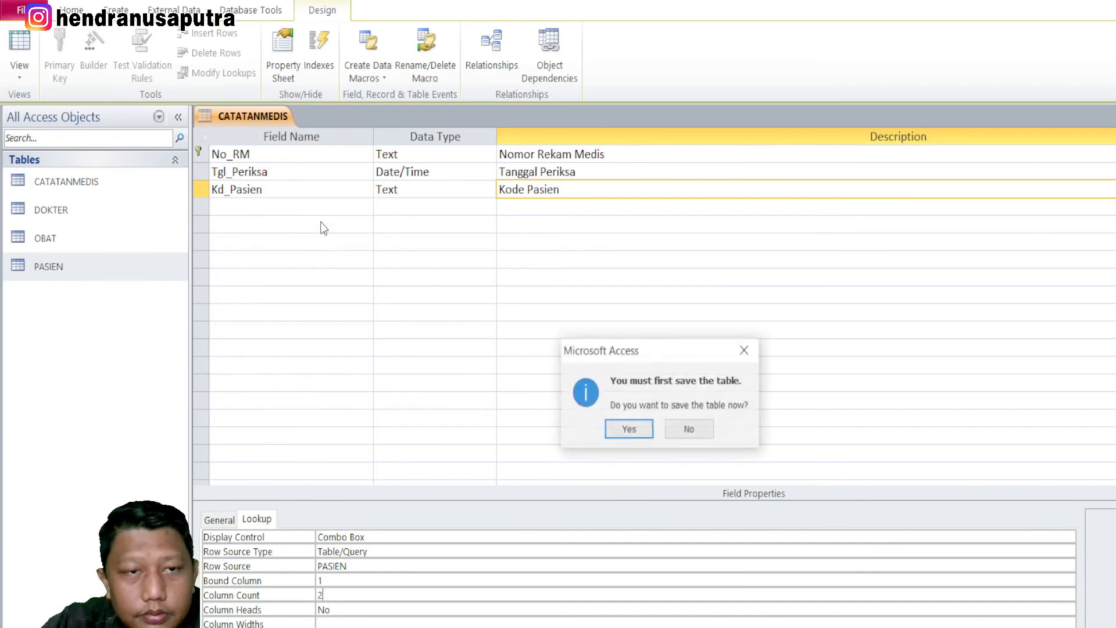
{"action": "left_click", "coordinate": [631, 429]}
{"action": "left_click", "coordinate": [418, 156]}
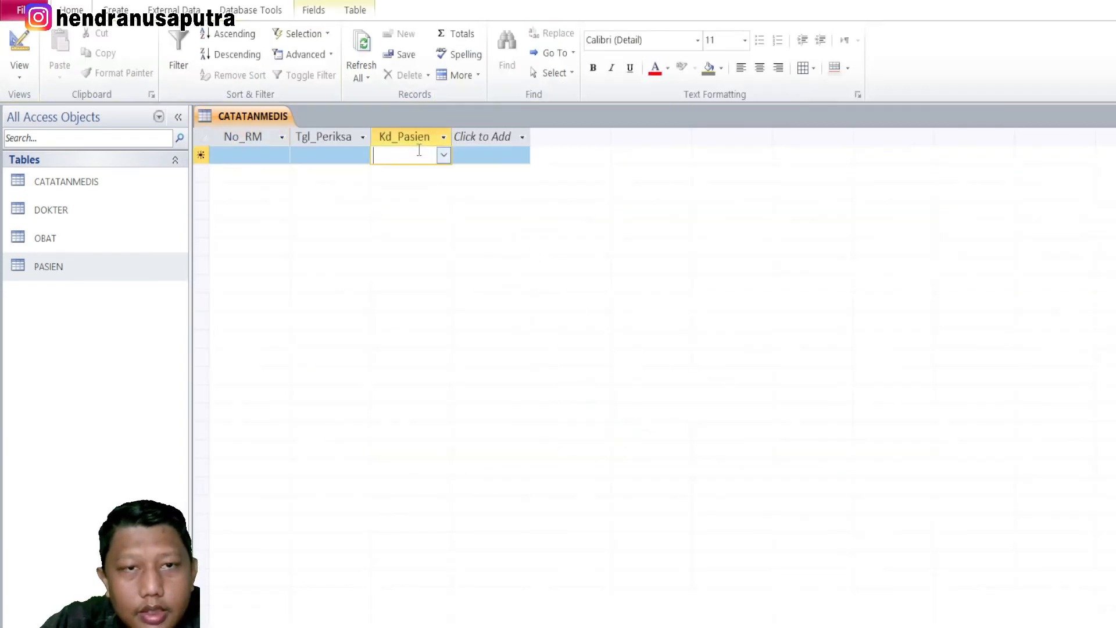
{"action": "left_click", "coordinate": [444, 155]}
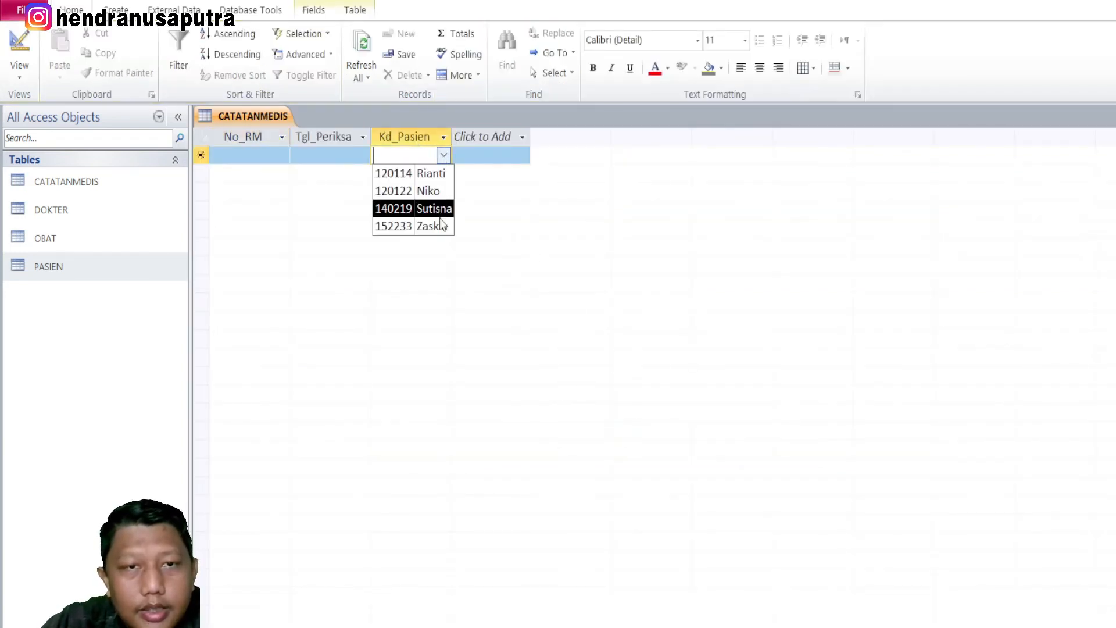
- Widen the Kd_Pasien column in the datasheet and recheck its drop-down list
{"action": "left_click", "coordinate": [455, 132]}
{"action": "left_click_drag", "start_coordinate": [485, 133], "coordinate": [500, 133]}
{"action": "left_click", "coordinate": [505, 133]}
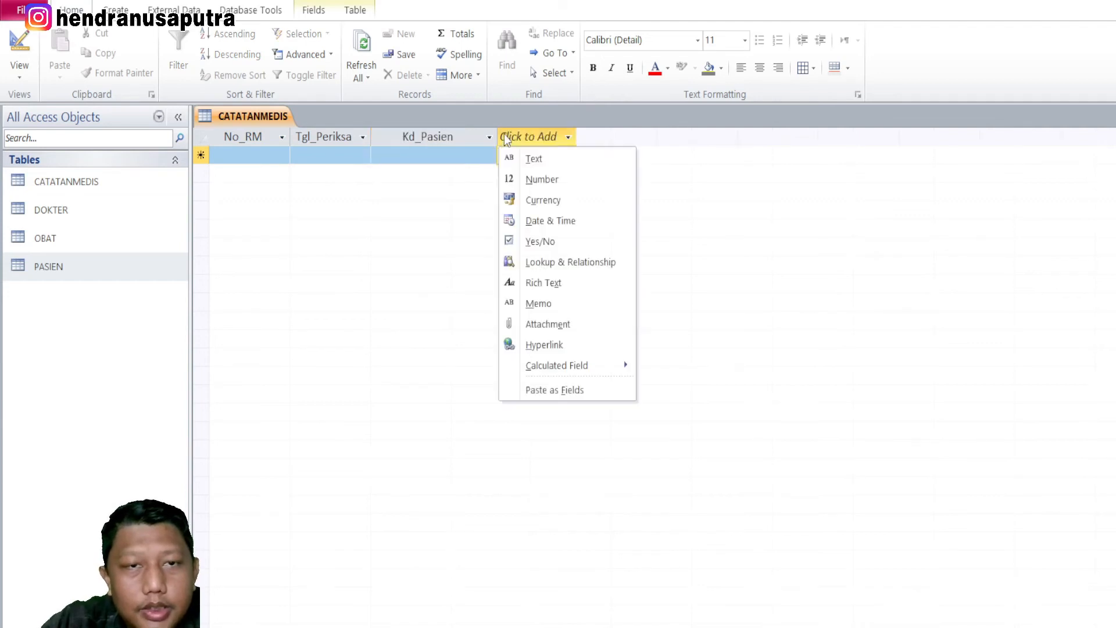
{"action": "left_click", "coordinate": [480, 157]}
{"action": "left_click", "coordinate": [480, 157]}
{"action": "left_click", "coordinate": [489, 155]}
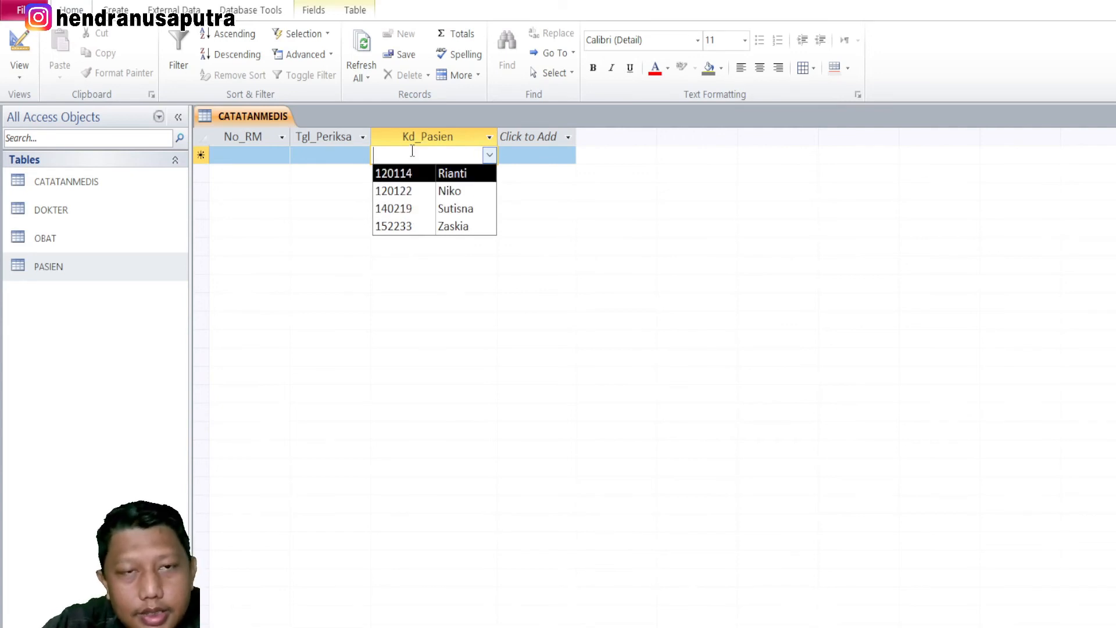
- Return to Design View and add a Text field Kd_Dokter with the description "Kode Dokter"
{"action": "right_click", "coordinate": [236, 117]}
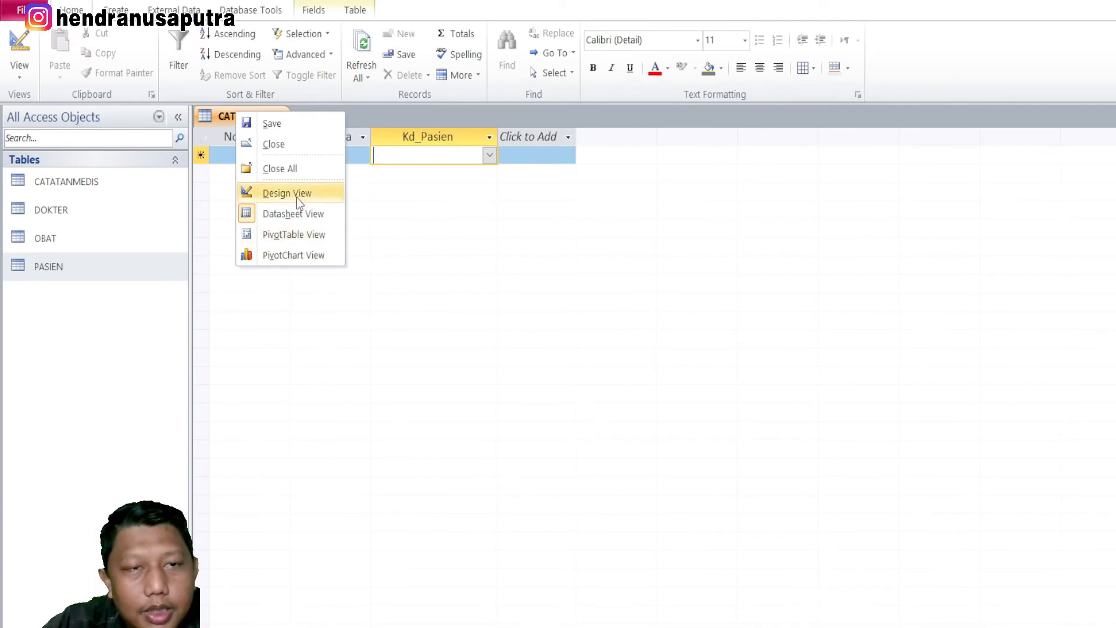
{"action": "left_click", "coordinate": [298, 193]}
{"action": "left_click", "coordinate": [256, 206]}
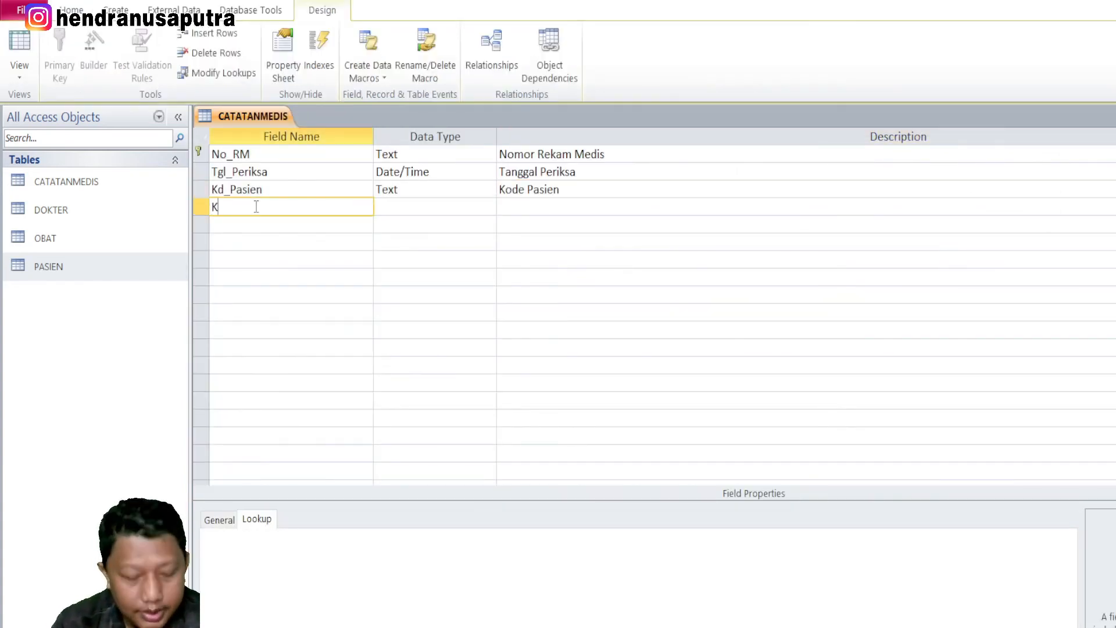
{"action": "key", "text": "Tab"}
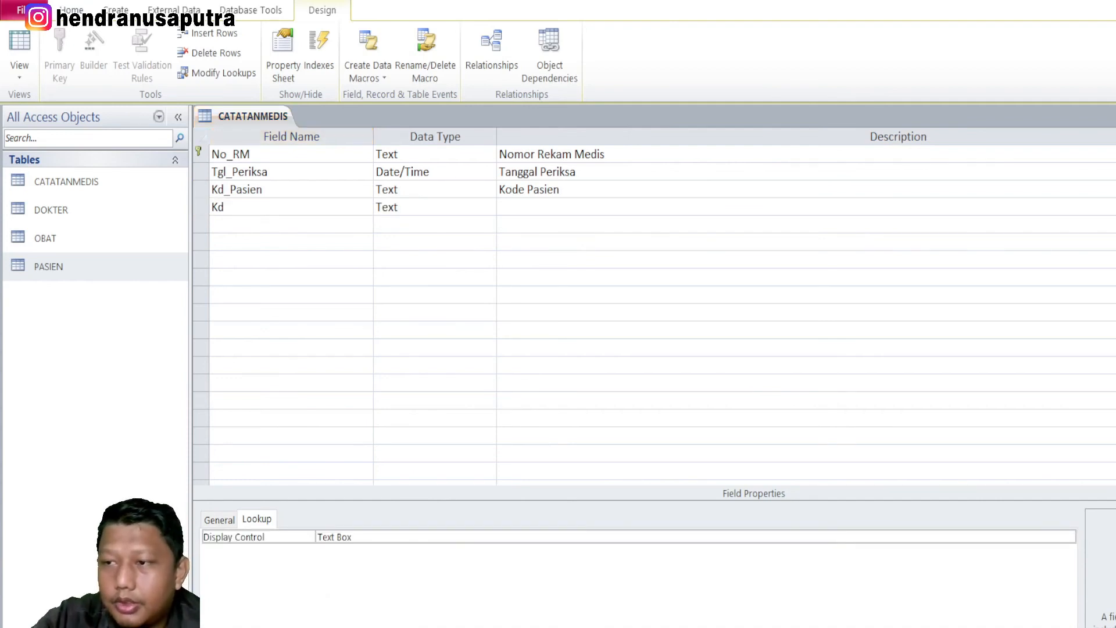
{"action": "left_click", "coordinate": [243, 205]}
{"action": "type", "text": "_"}
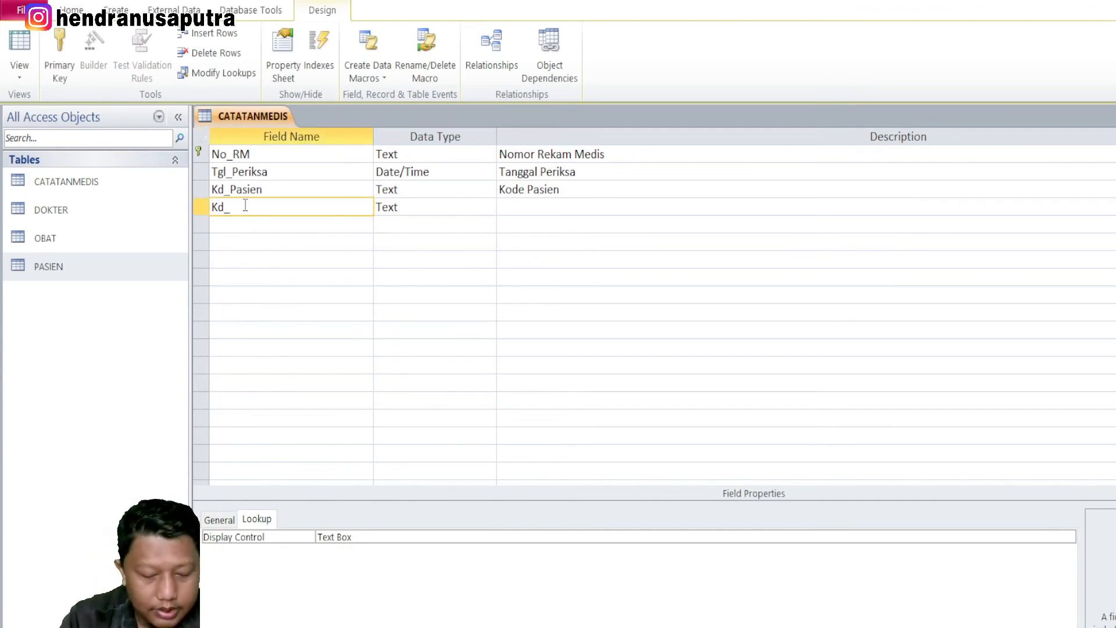
{"action": "type", "text": "Dokter"}
{"action": "key", "text": "Tab"}
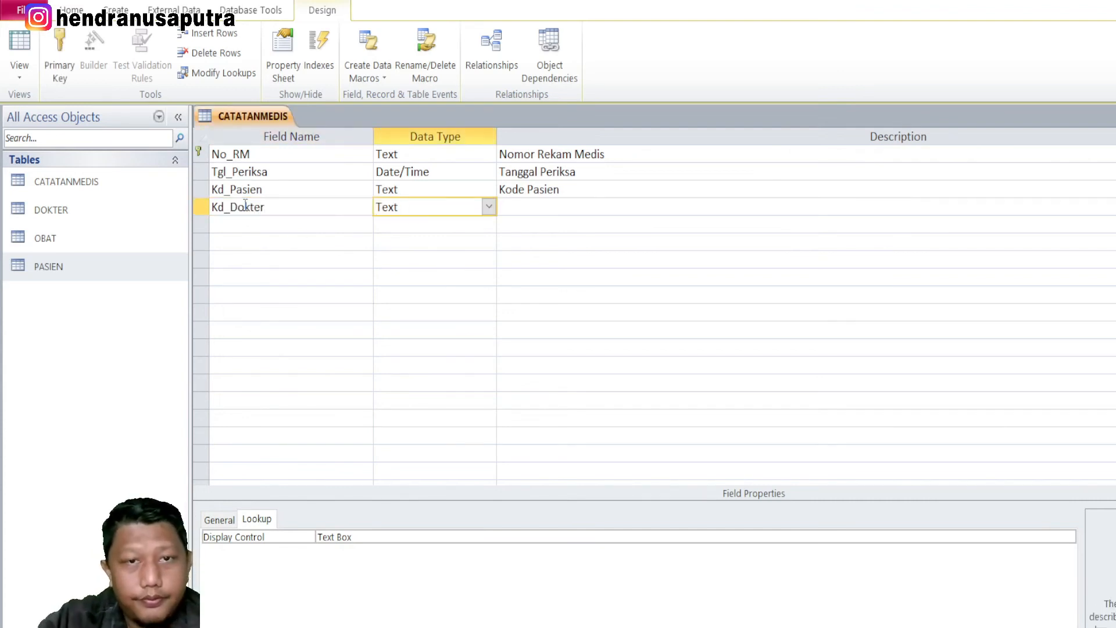
{"action": "key", "text": "Tab"}
{"action": "type", "text": "Kode "}
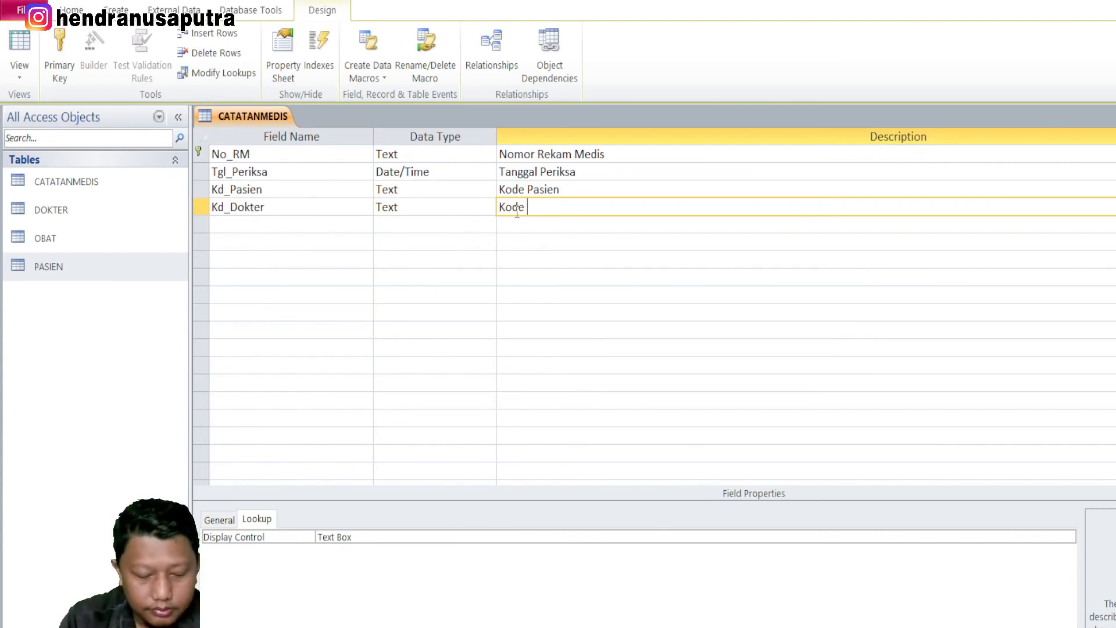
{"action": "type", "text": "Dokter"}
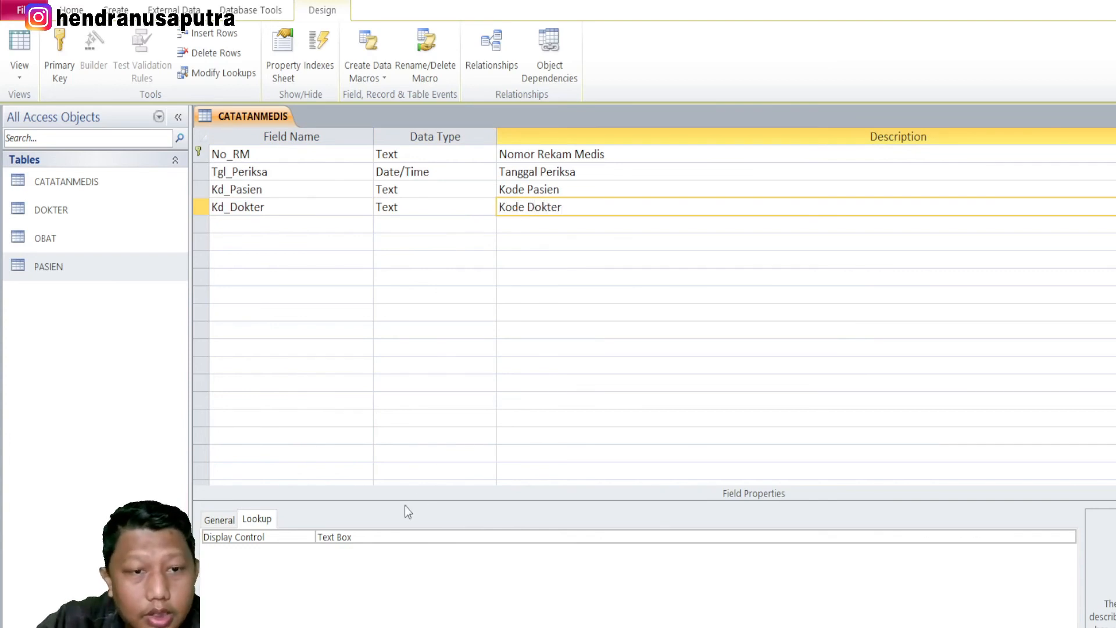
- Set the Kd_Dokter field size to 6
{"action": "left_click", "coordinate": [226, 522]}
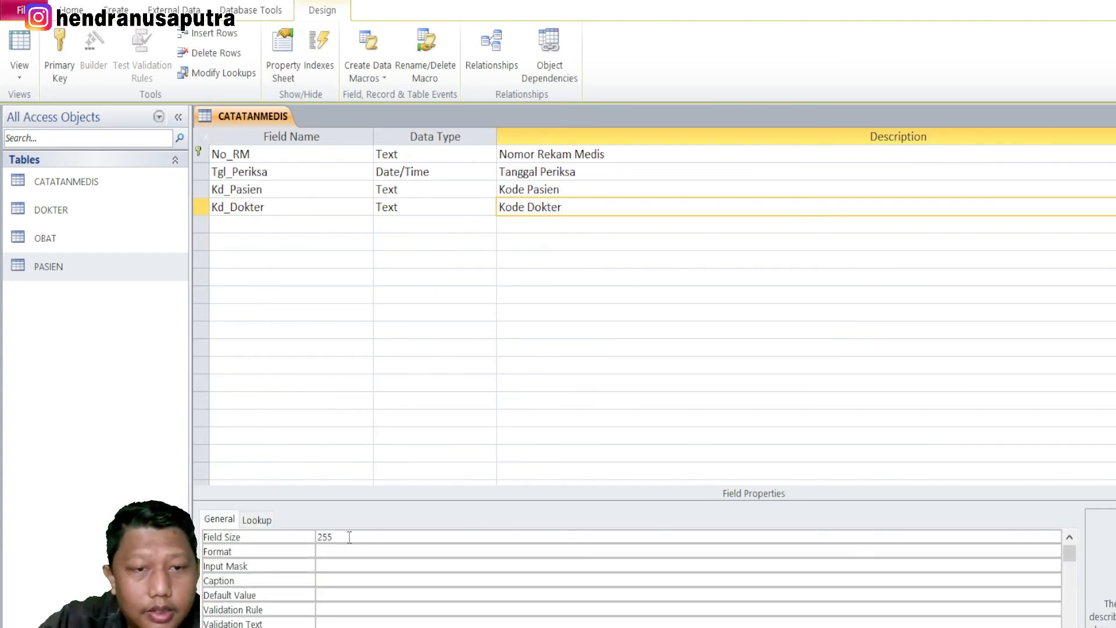
{"action": "left_click", "coordinate": [276, 536]}
{"action": "type", "text": "6"}
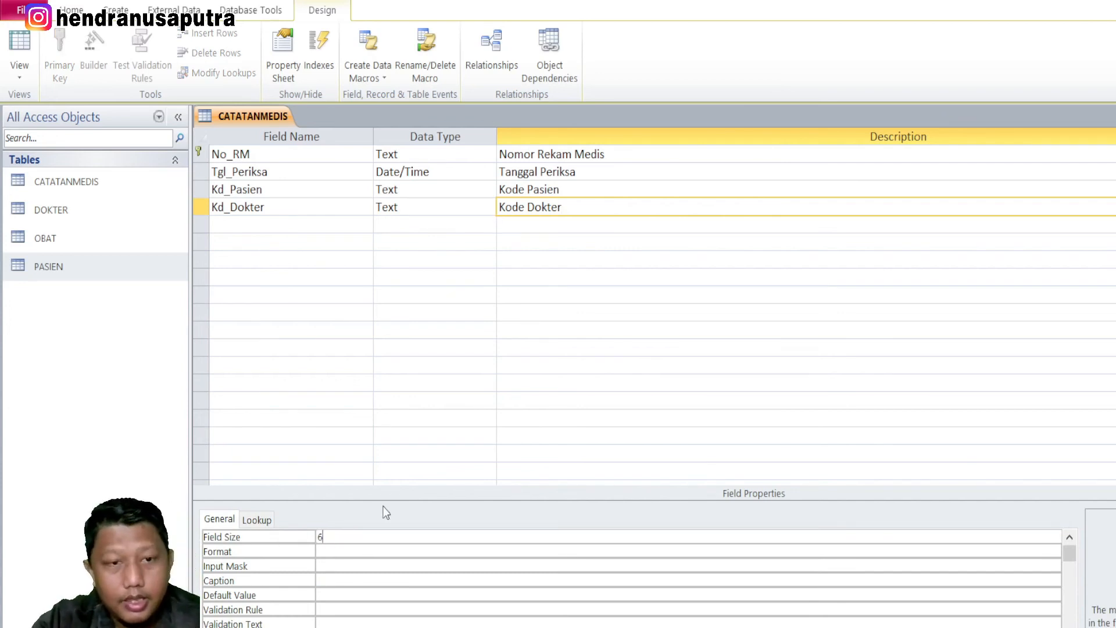
- Make the Kd_Dokter lookup a Combo Box with the DOKTER table as row source and a column count of 2
{"action": "left_click", "coordinate": [257, 520]}
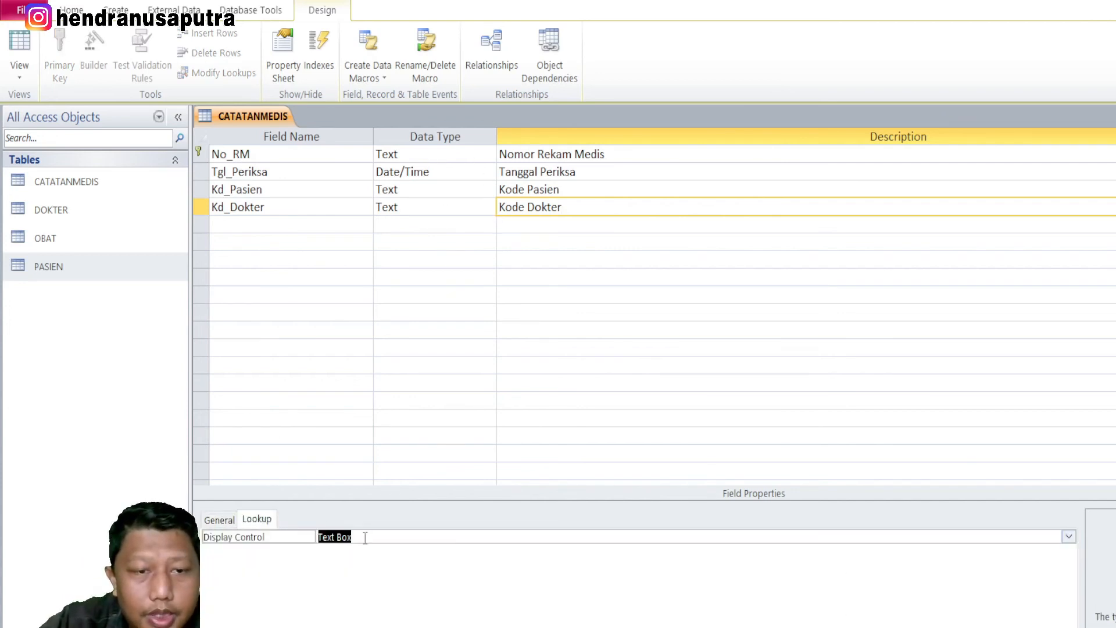
{"action": "left_click", "coordinate": [1070, 536]}
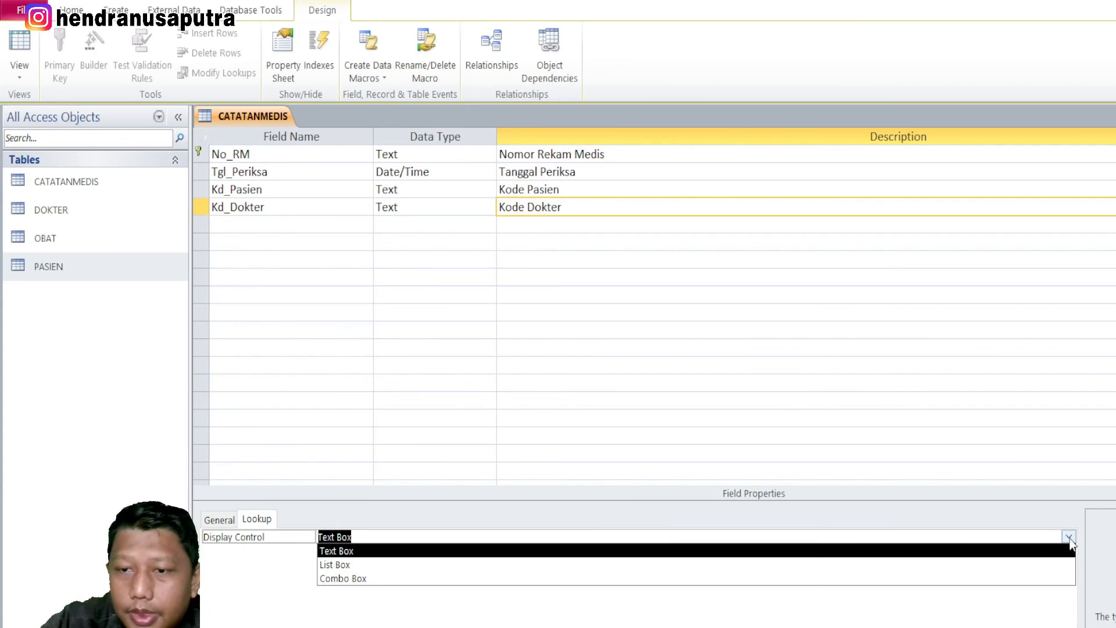
{"action": "left_click", "coordinate": [401, 579]}
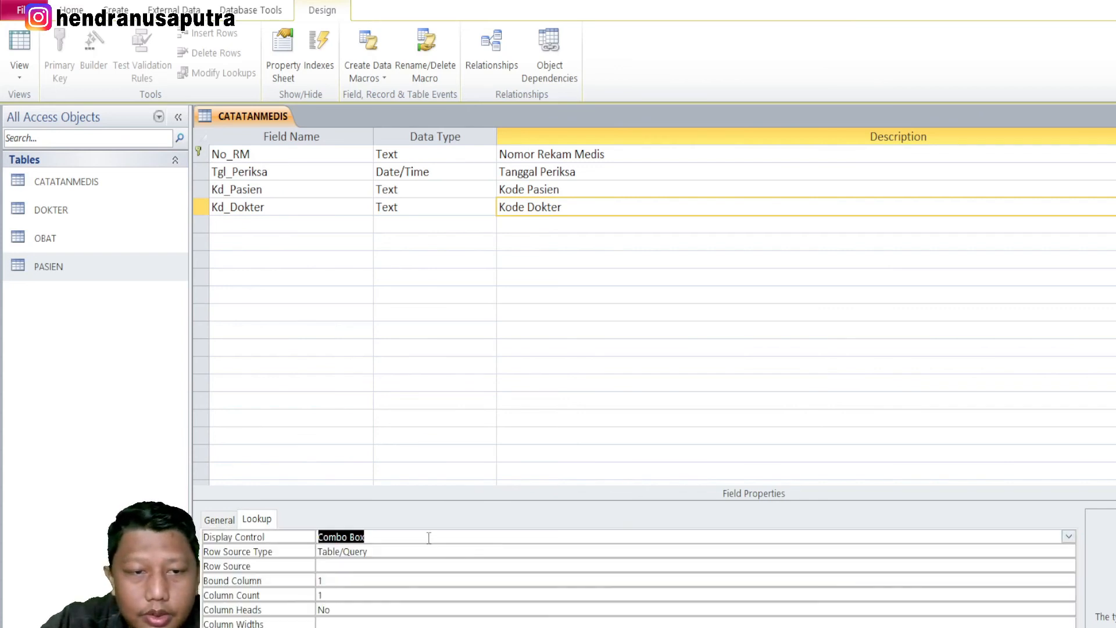
{"action": "left_click", "coordinate": [337, 566]}
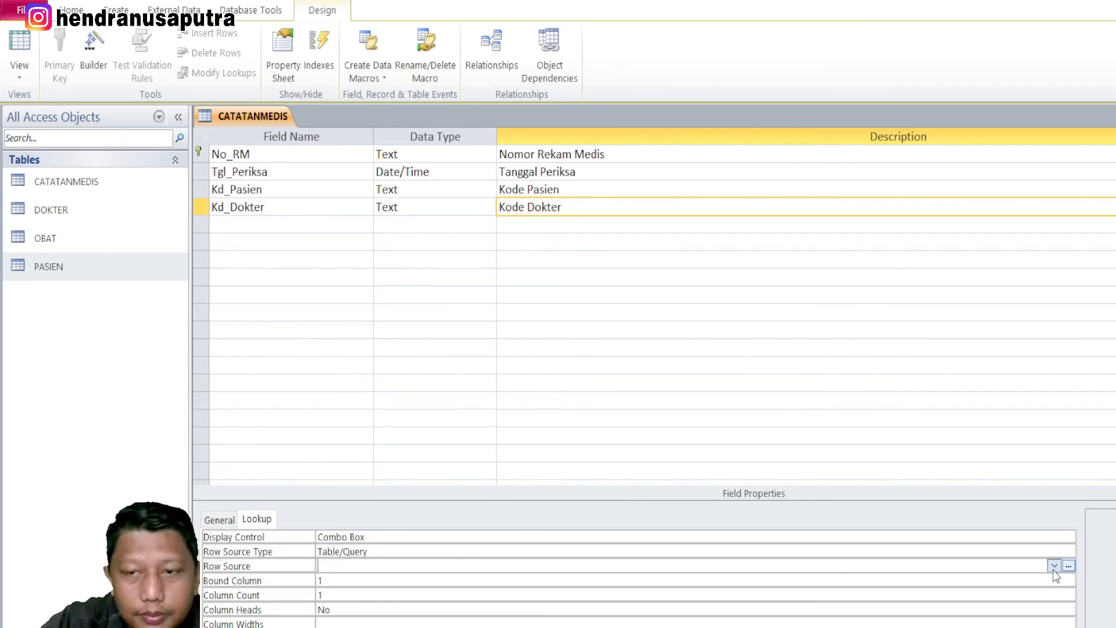
{"action": "left_click", "coordinate": [1054, 565]}
{"action": "left_click", "coordinate": [375, 594]}
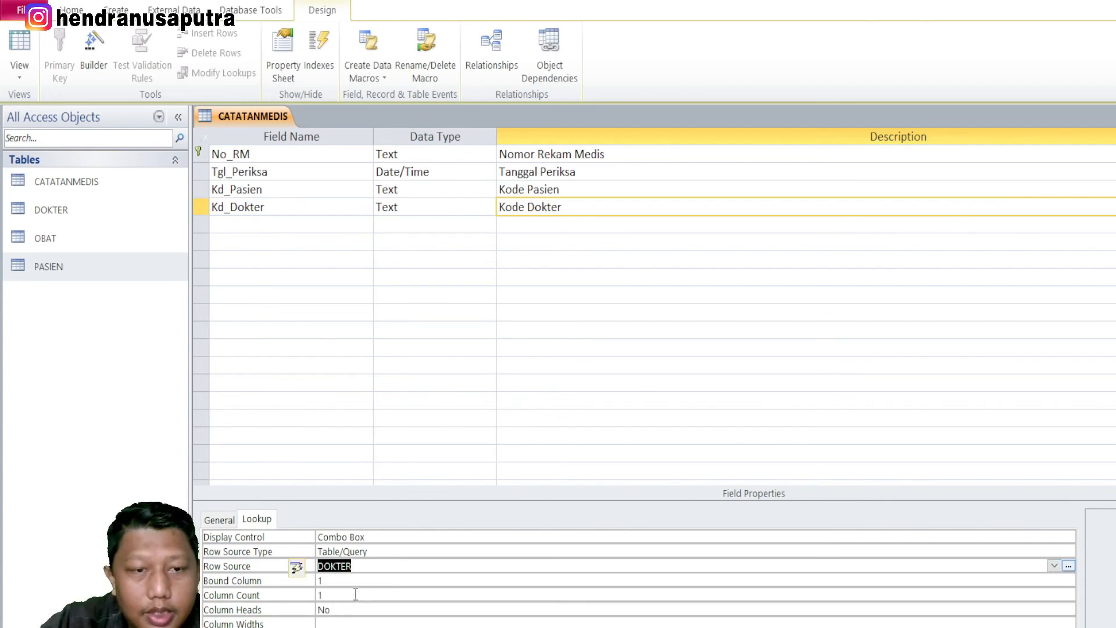
{"action": "double_click", "coordinate": [328, 596]}
{"action": "type", "text": "2"}
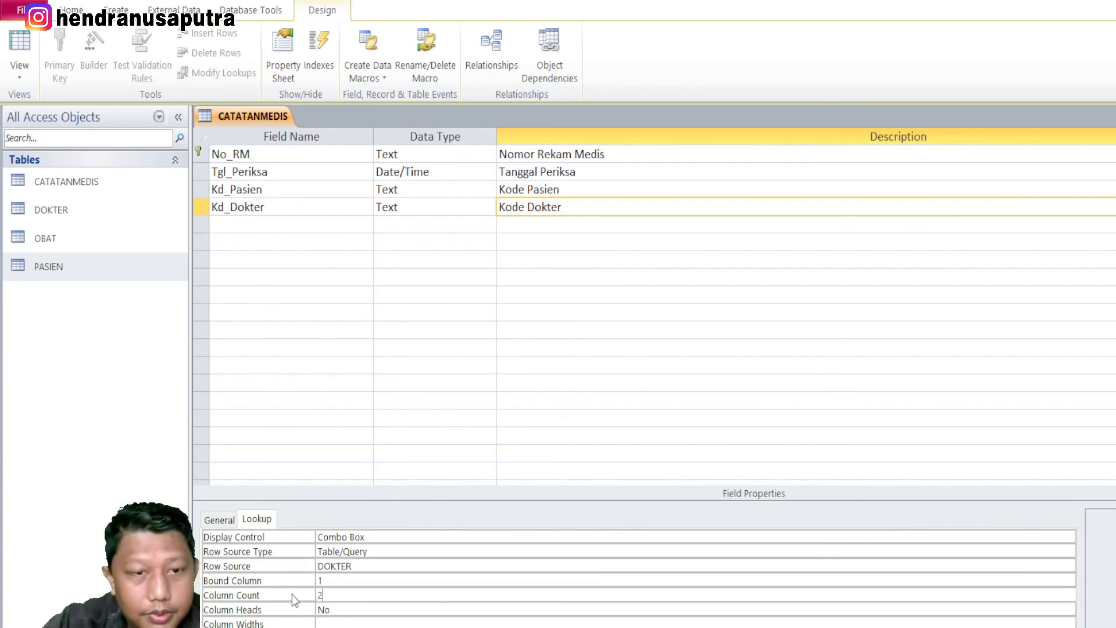
- Save the CATATANMEDIS table and switch it to Datasheet View
{"action": "right_click", "coordinate": [243, 114]}
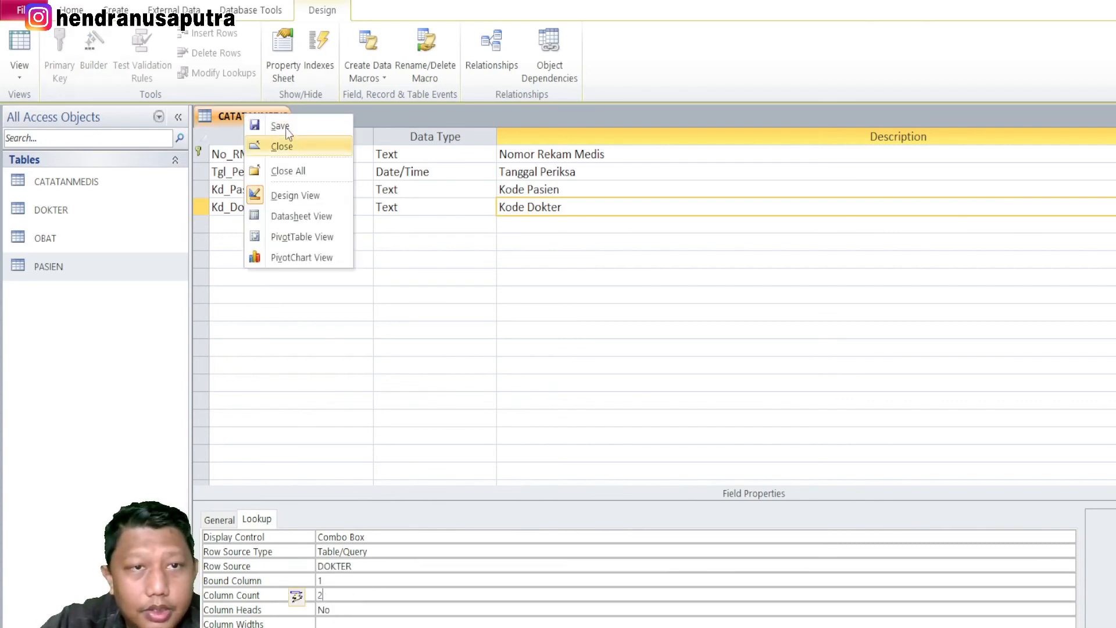
{"action": "left_click", "coordinate": [267, 121]}
{"action": "right_click", "coordinate": [267, 120]}
{"action": "left_click", "coordinate": [319, 219]}
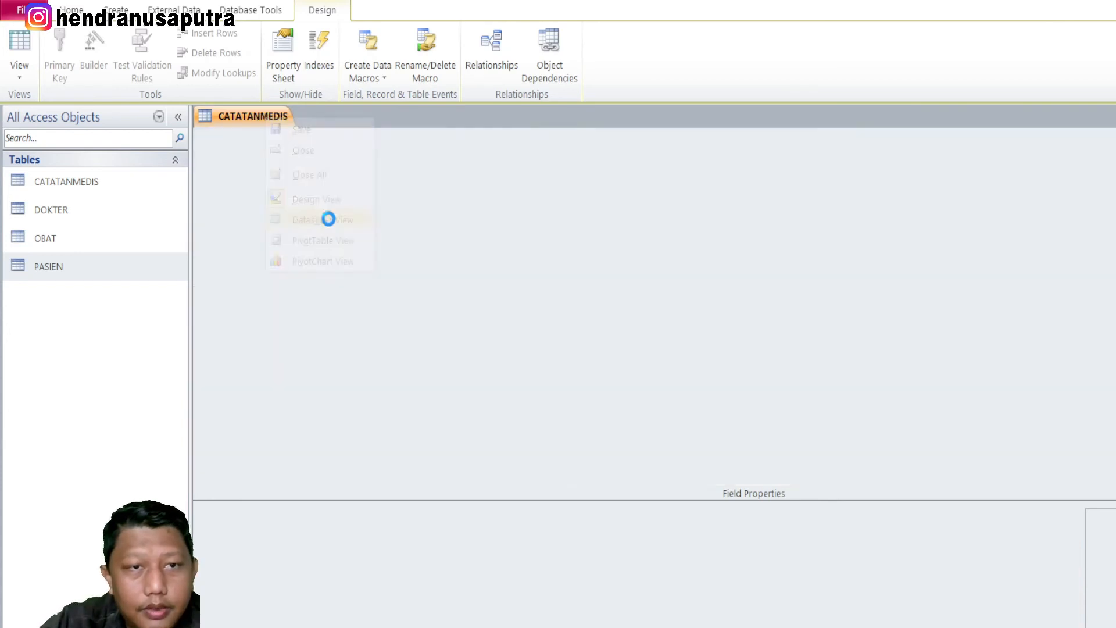
- Widen the Kd_Dokter column in the datasheet and check its drop-down list of doctors
{"action": "left_click", "coordinate": [547, 156]}
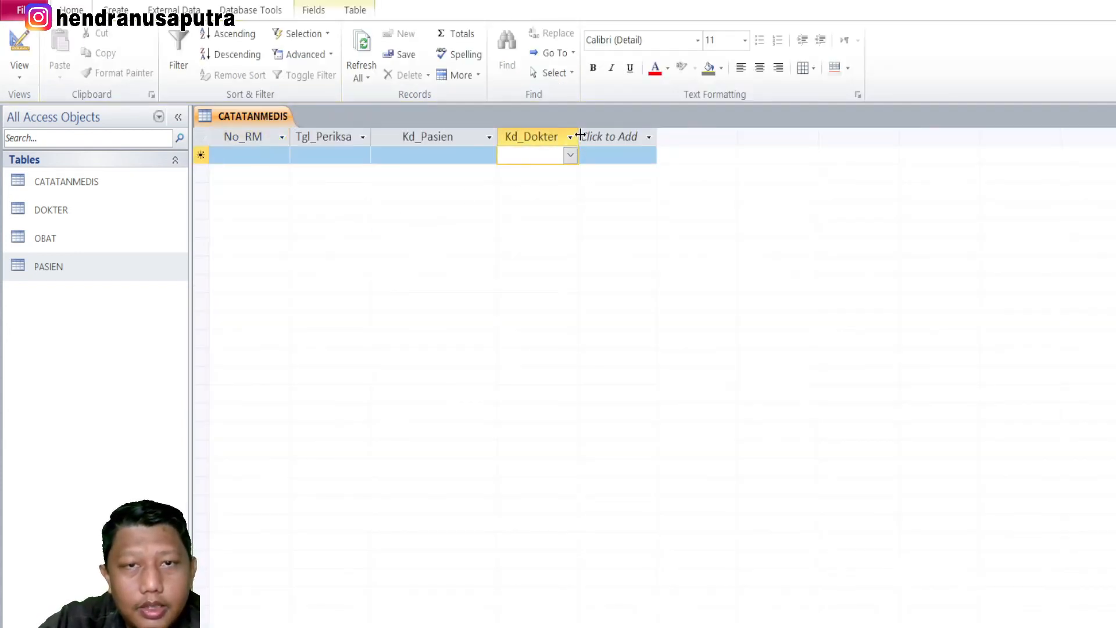
{"action": "left_click_drag", "start_coordinate": [580, 135], "coordinate": [654, 135]}
{"action": "left_click", "coordinate": [654, 153]}
{"action": "left_click", "coordinate": [640, 156]}
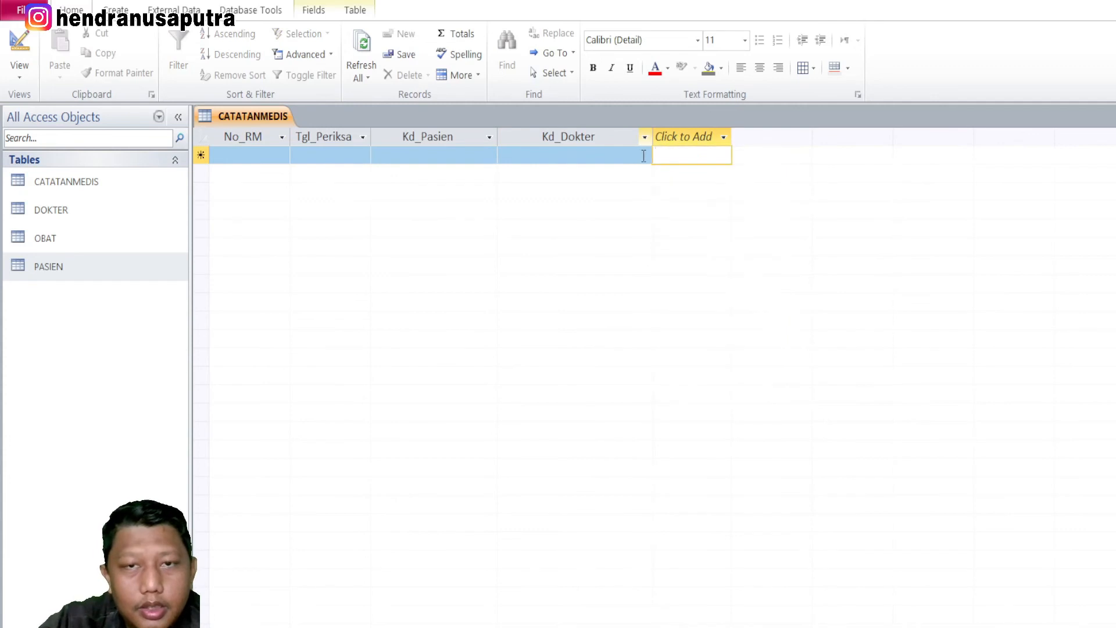
{"action": "left_click", "coordinate": [644, 156]}
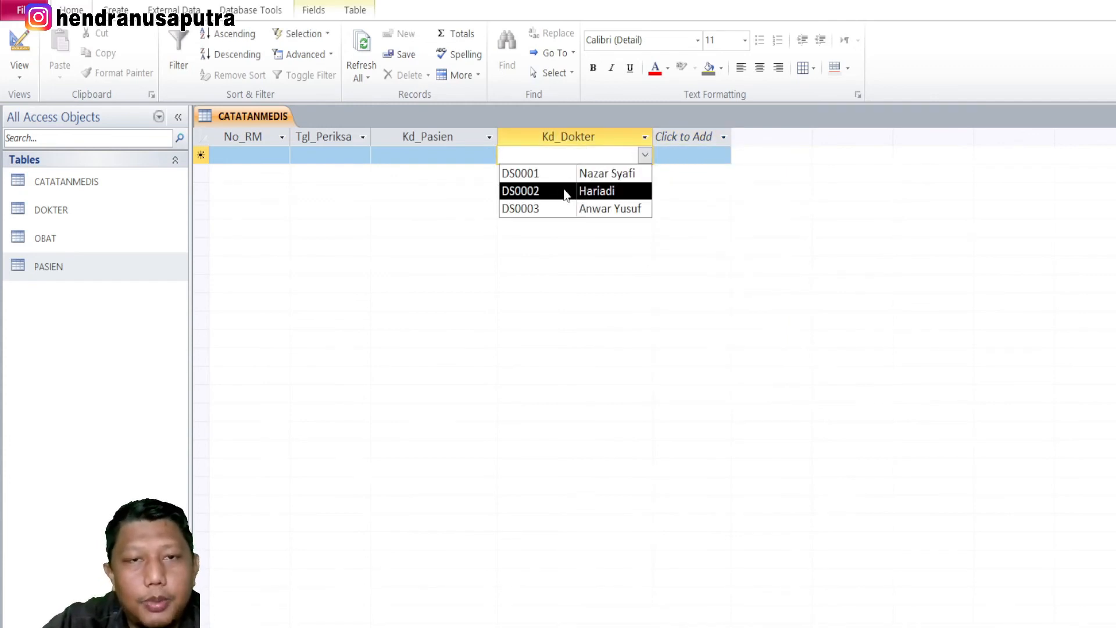
- Return to Design View and add a Text field named Kd_Obat below Kd_Dokter
{"action": "right_click", "coordinate": [252, 122]}
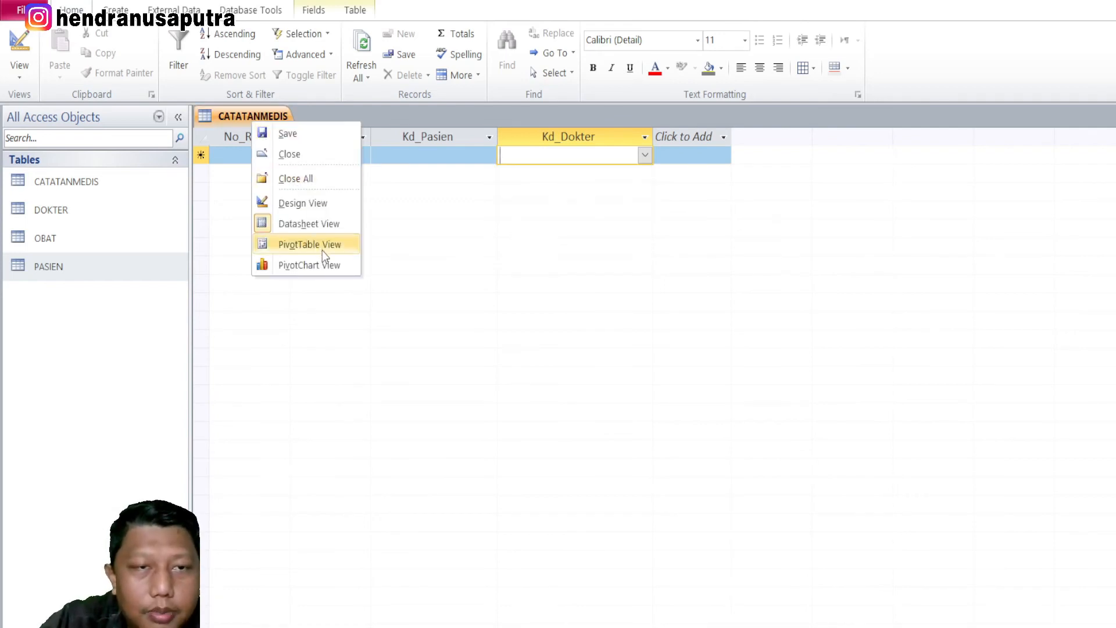
{"action": "left_click", "coordinate": [320, 209]}
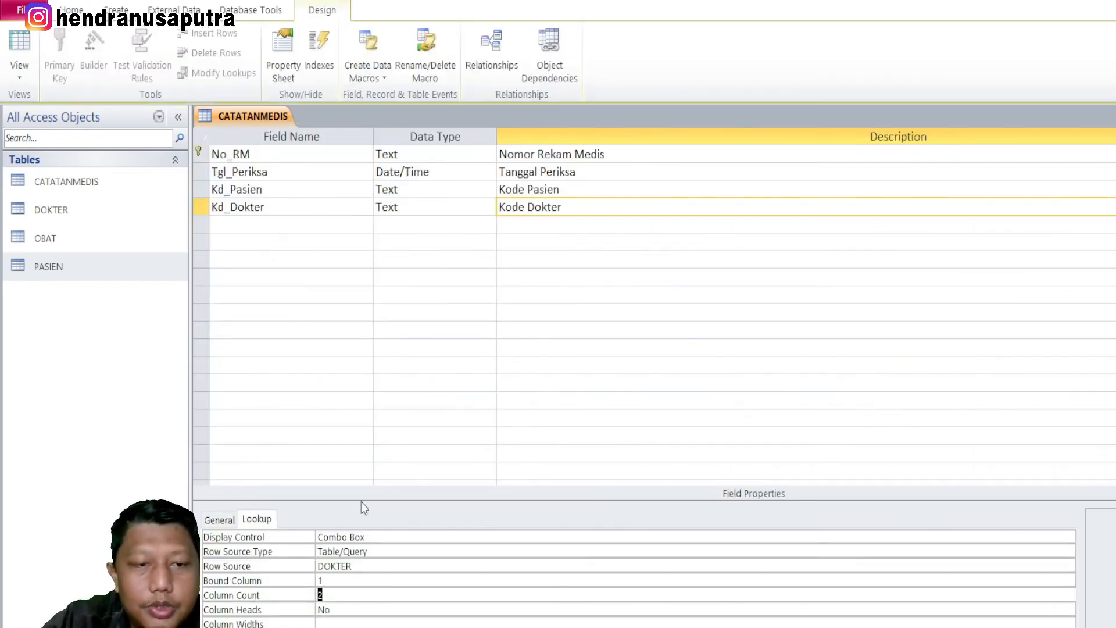
{"action": "left_click", "coordinate": [349, 566]}
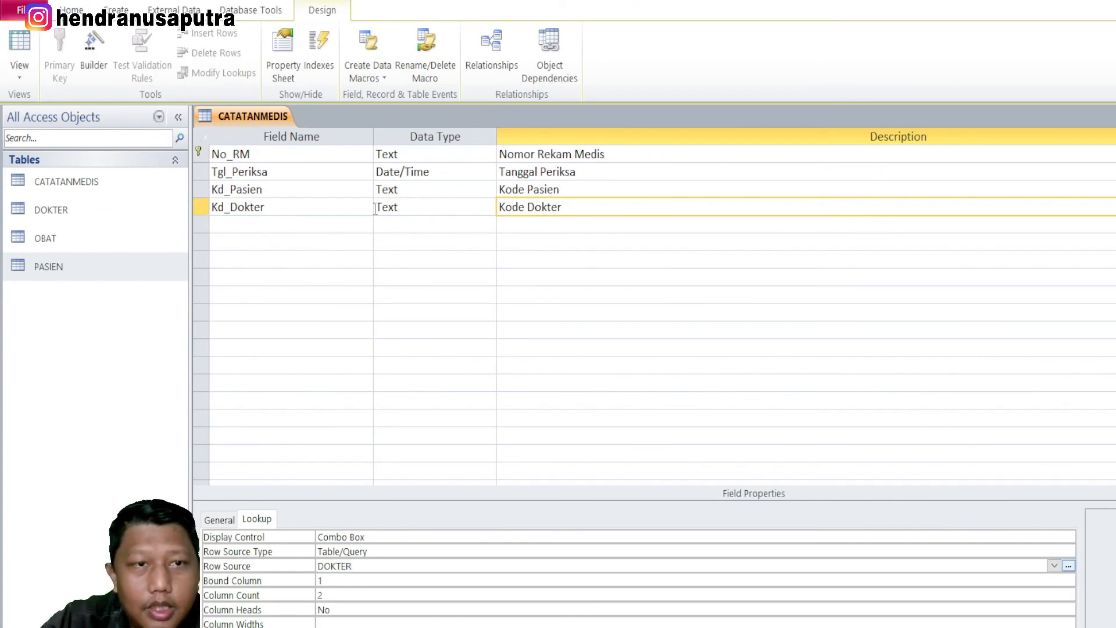
{"action": "left_click", "coordinate": [260, 224]}
{"action": "type", "text": "K"}
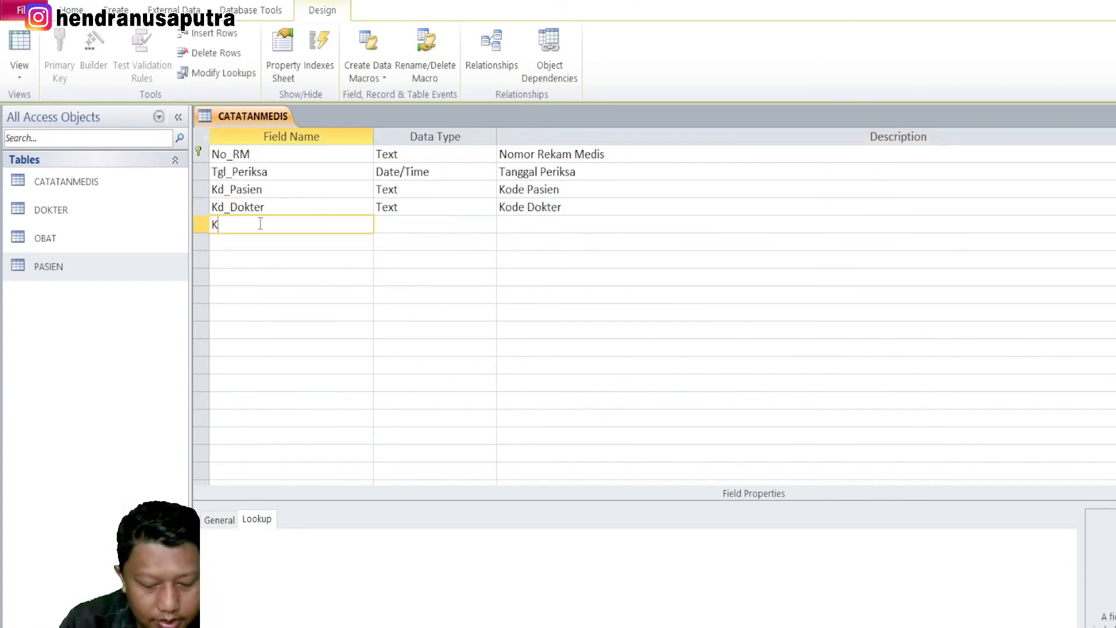
{"action": "type", "text": "d_Obat"}
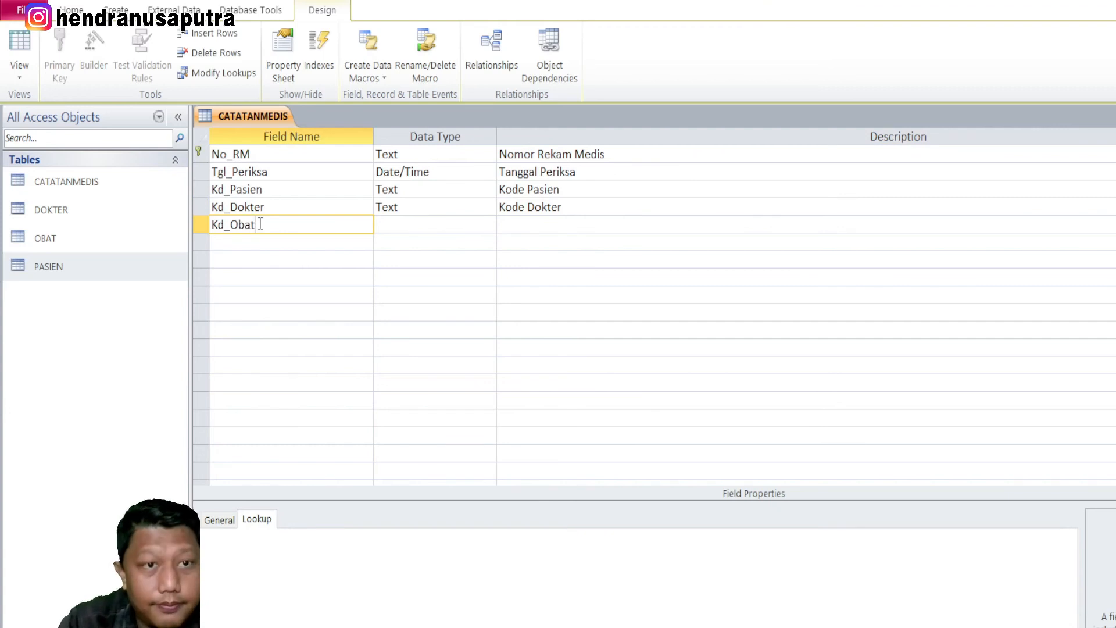
{"action": "left_click", "coordinate": [418, 225]}
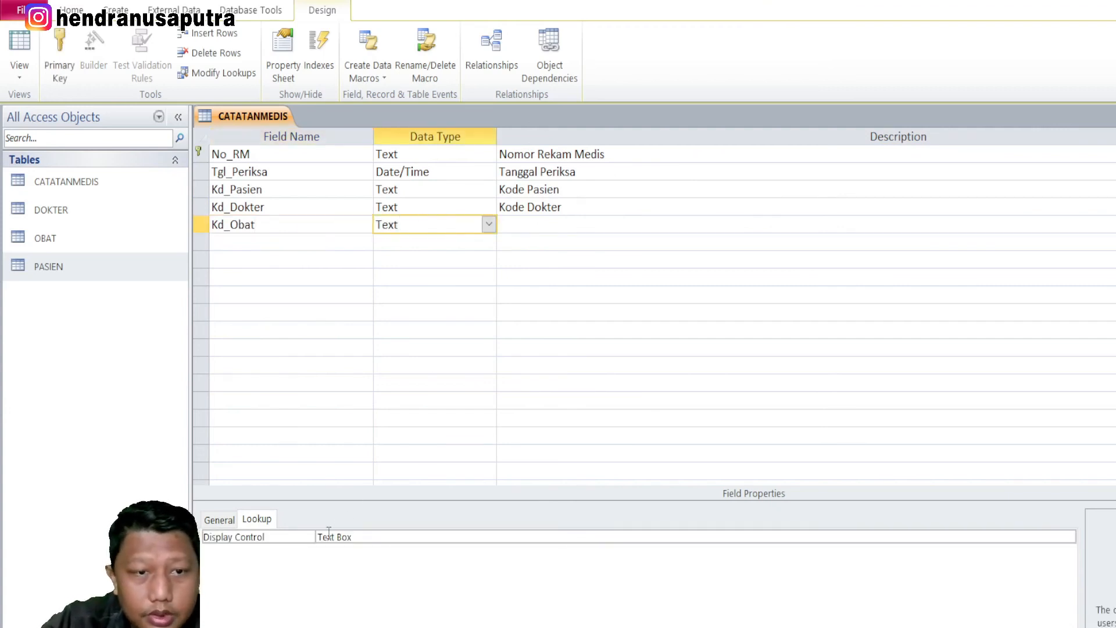
- Set the Kd_Obat field size to 6
{"action": "left_click", "coordinate": [219, 519]}
{"action": "left_click", "coordinate": [280, 538]}
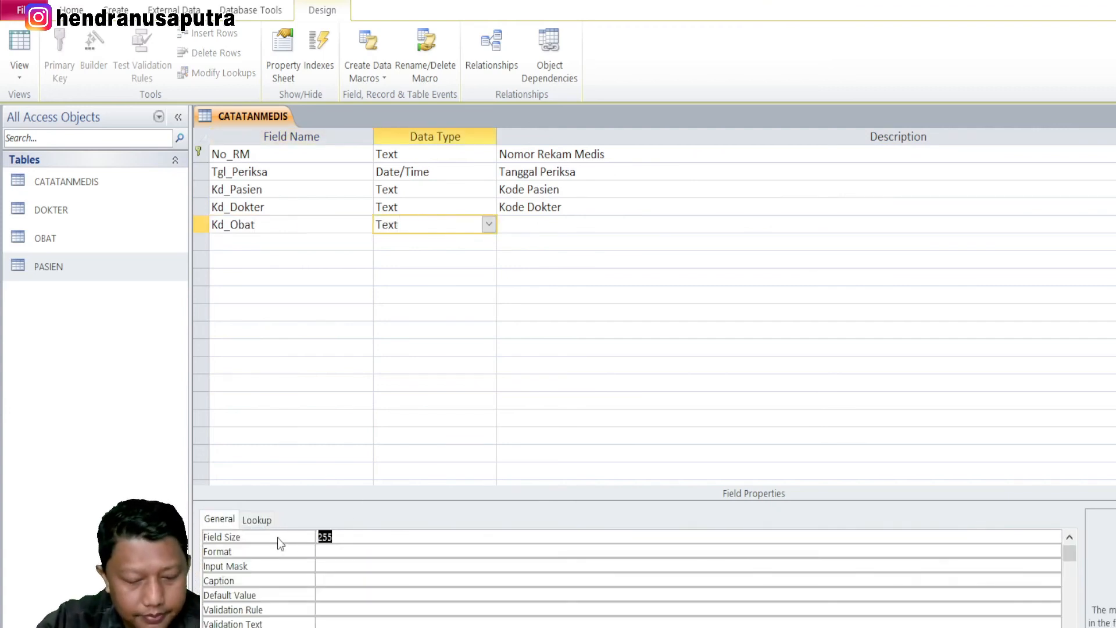
{"action": "type", "text": "6"}
- Make the Kd_Obat lookup a Combo Box with the OBAT table as row source and a column count of 2
{"action": "left_click", "coordinate": [257, 519]}
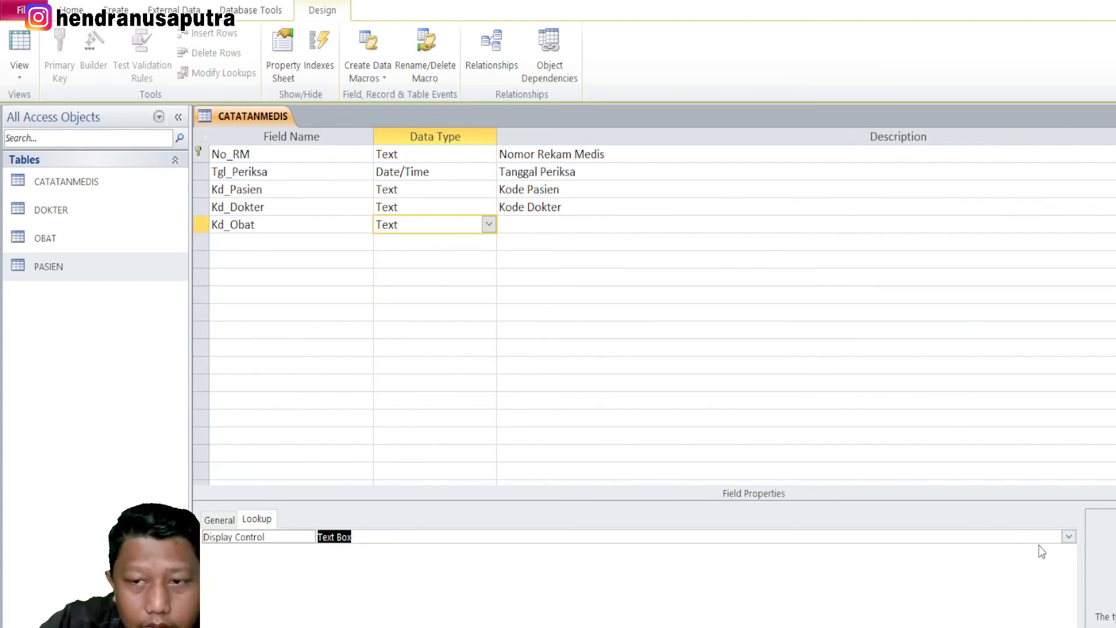
{"action": "left_click", "coordinate": [1069, 537]}
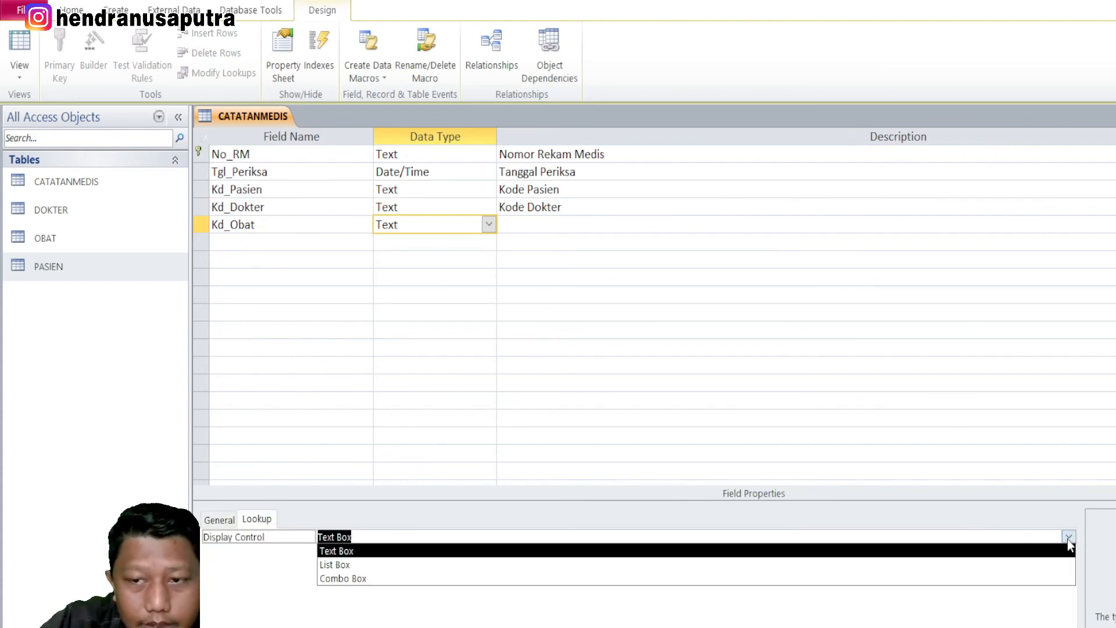
{"action": "left_click", "coordinate": [355, 578]}
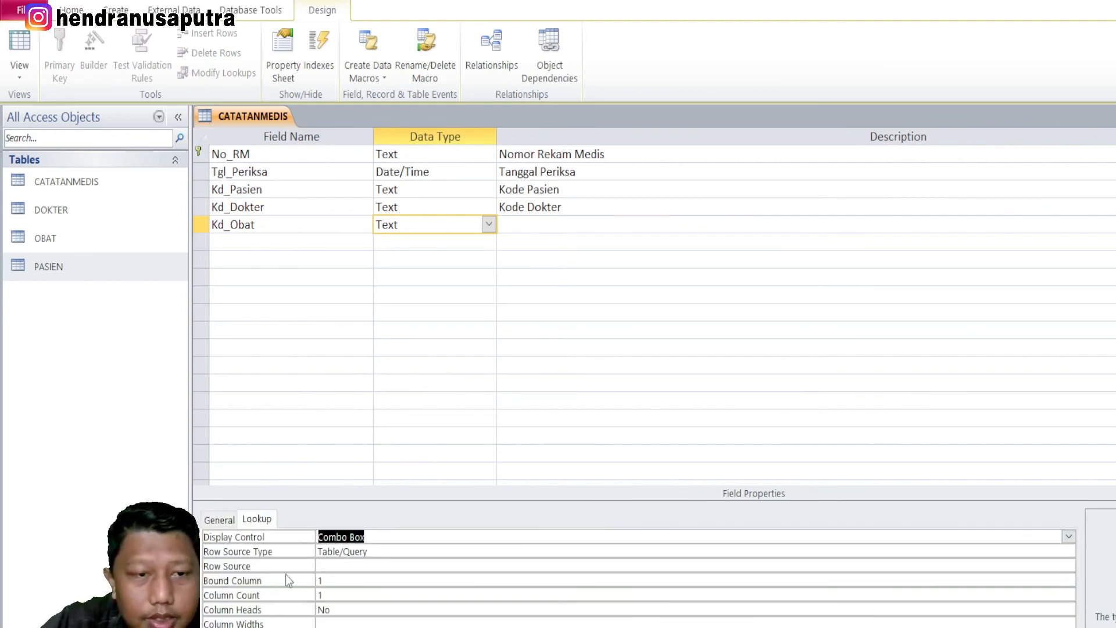
{"action": "left_click", "coordinate": [1040, 566]}
{"action": "left_click", "coordinate": [1054, 565]}
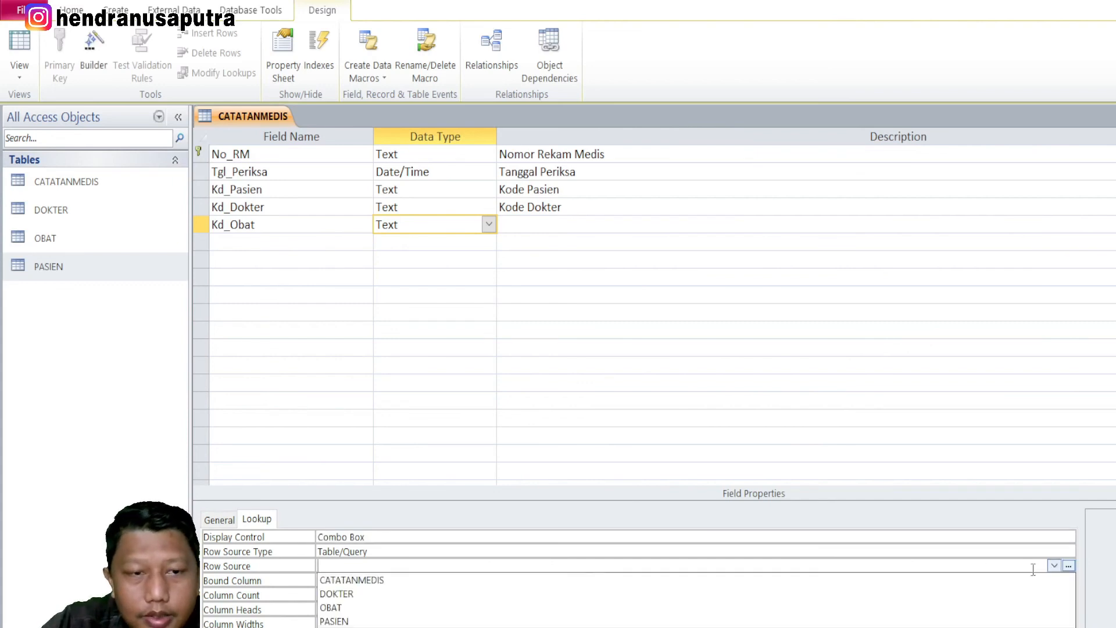
{"action": "left_click", "coordinate": [423, 607]}
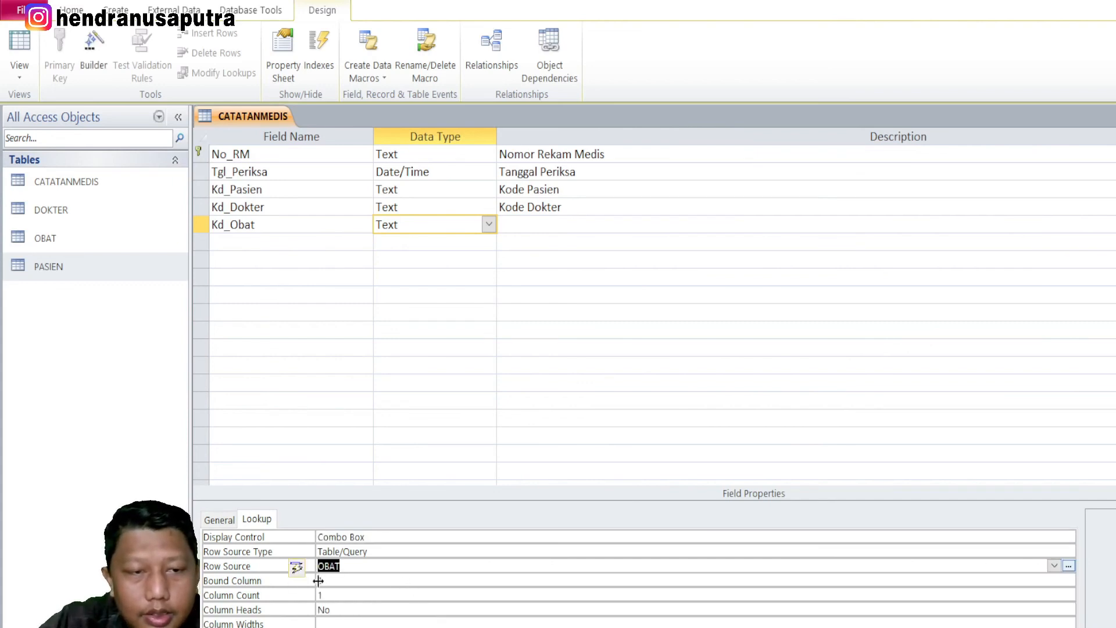
{"action": "left_click", "coordinate": [297, 595]}
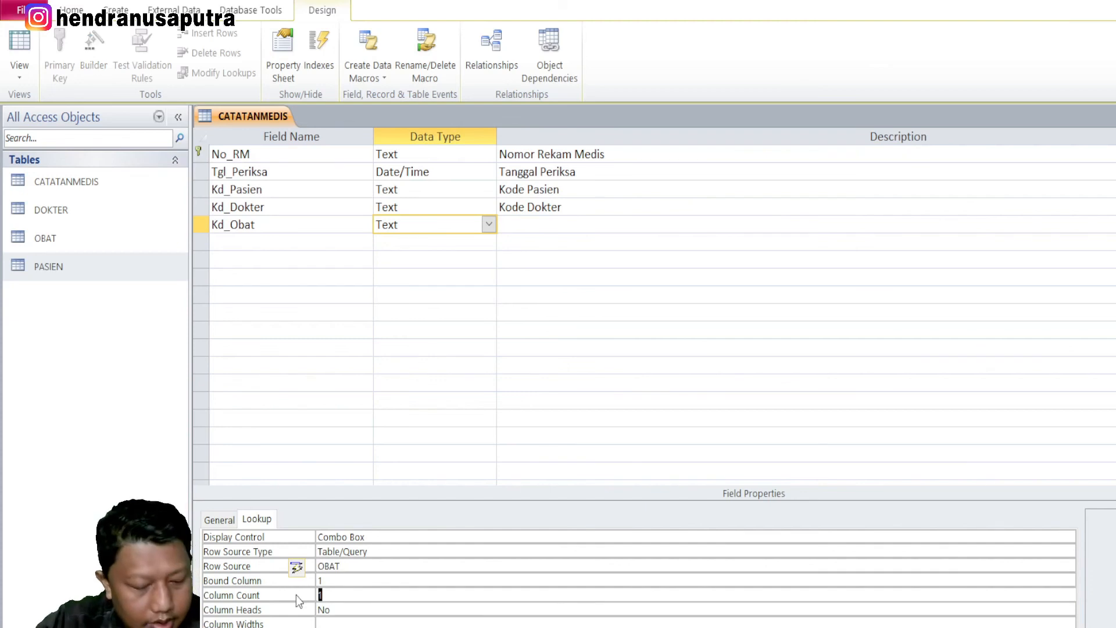
{"action": "type", "text": "2"}
- Save the table and check the Kd_Obat drop-down list in Datasheet View before returning to Design View
{"action": "right_click", "coordinate": [256, 123]}
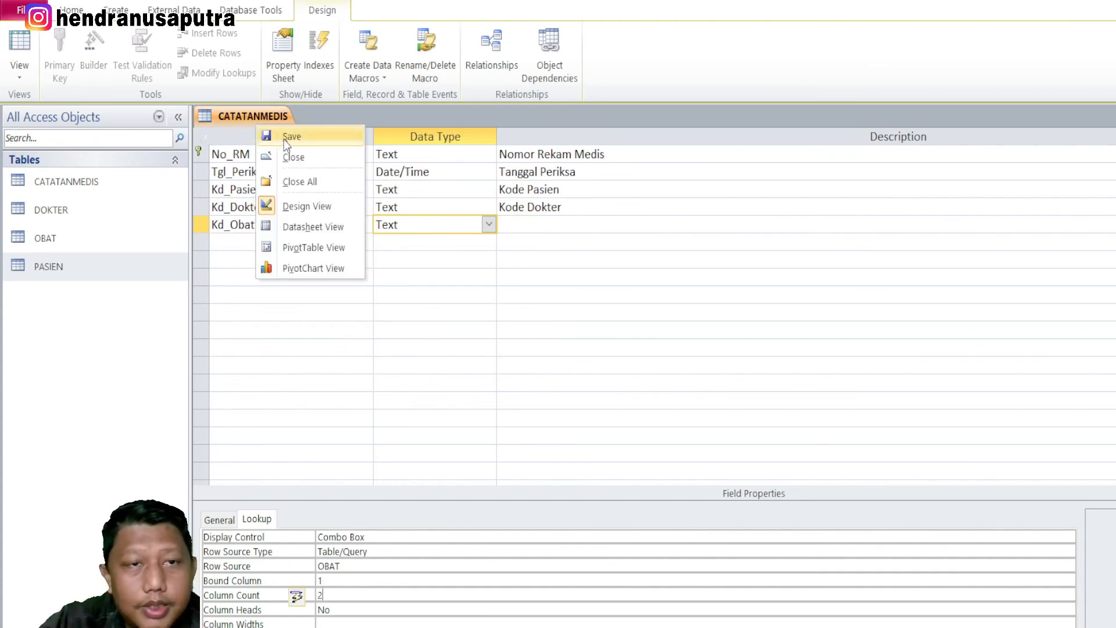
{"action": "left_click", "coordinate": [284, 140]}
{"action": "right_click", "coordinate": [260, 120]}
{"action": "left_click", "coordinate": [341, 224]}
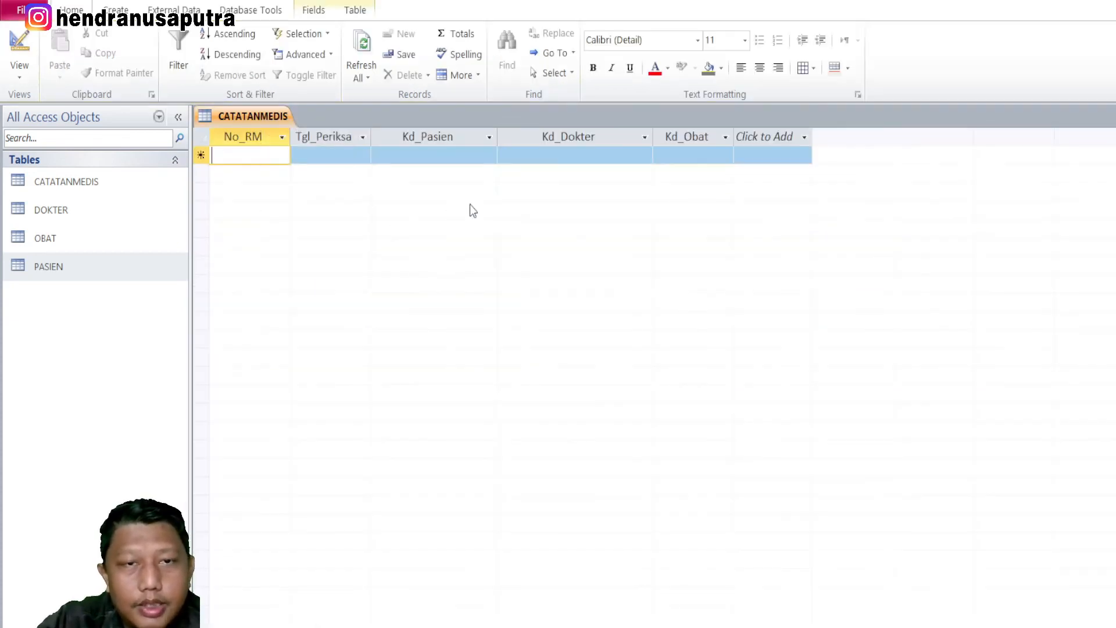
{"action": "left_click", "coordinate": [716, 155]}
{"action": "left_click", "coordinate": [726, 155]}
{"action": "left_click", "coordinate": [725, 156]}
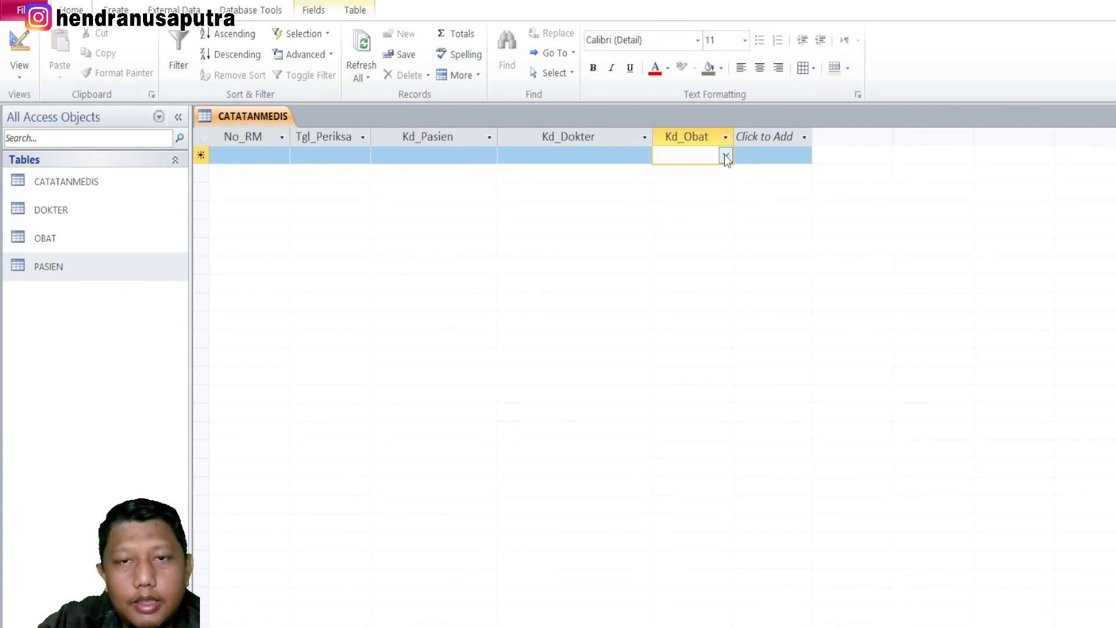
{"action": "right_click", "coordinate": [251, 122]}
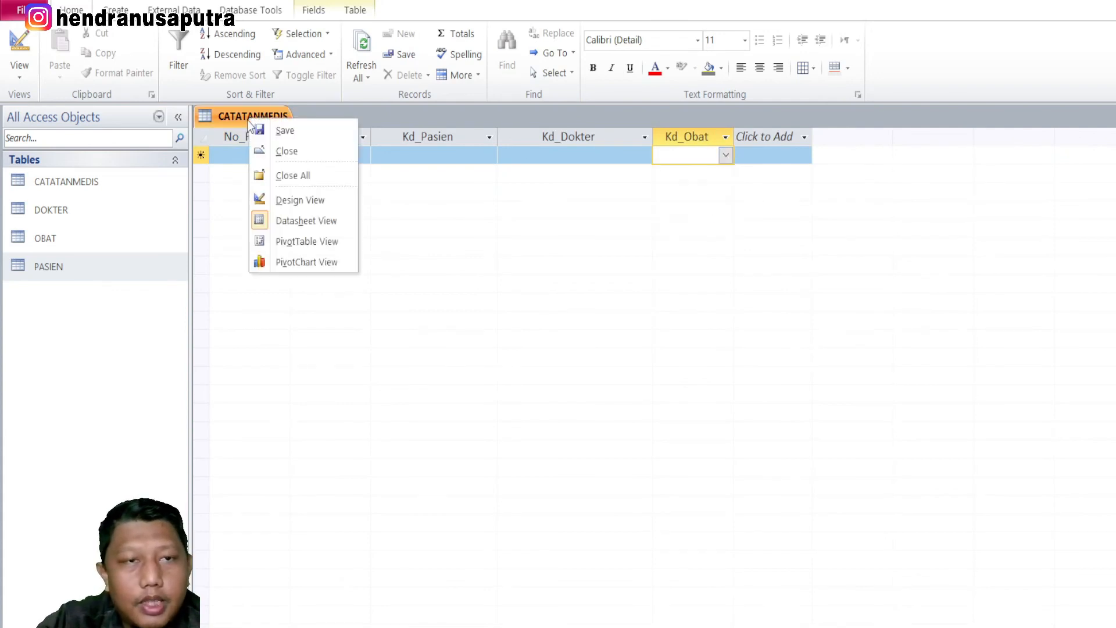
{"action": "left_click", "coordinate": [324, 203]}
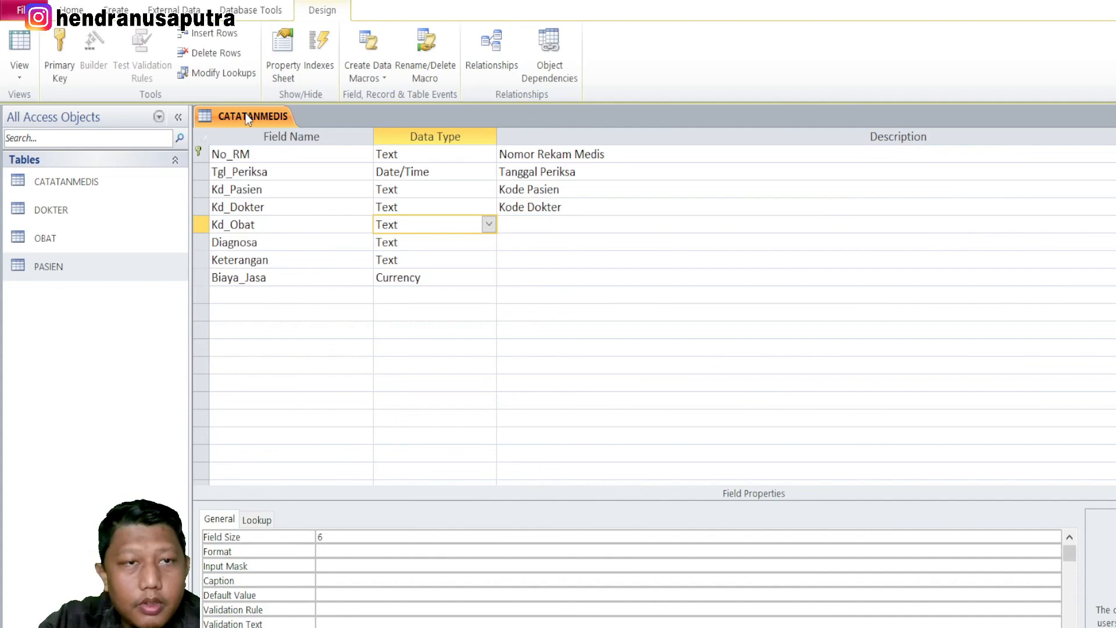
- Switch CATATANMEDIS to Datasheet View, saving the design with the Diagnosa, Keterangan and Biaya_Jasa fields
{"action": "right_click", "coordinate": [247, 118]}
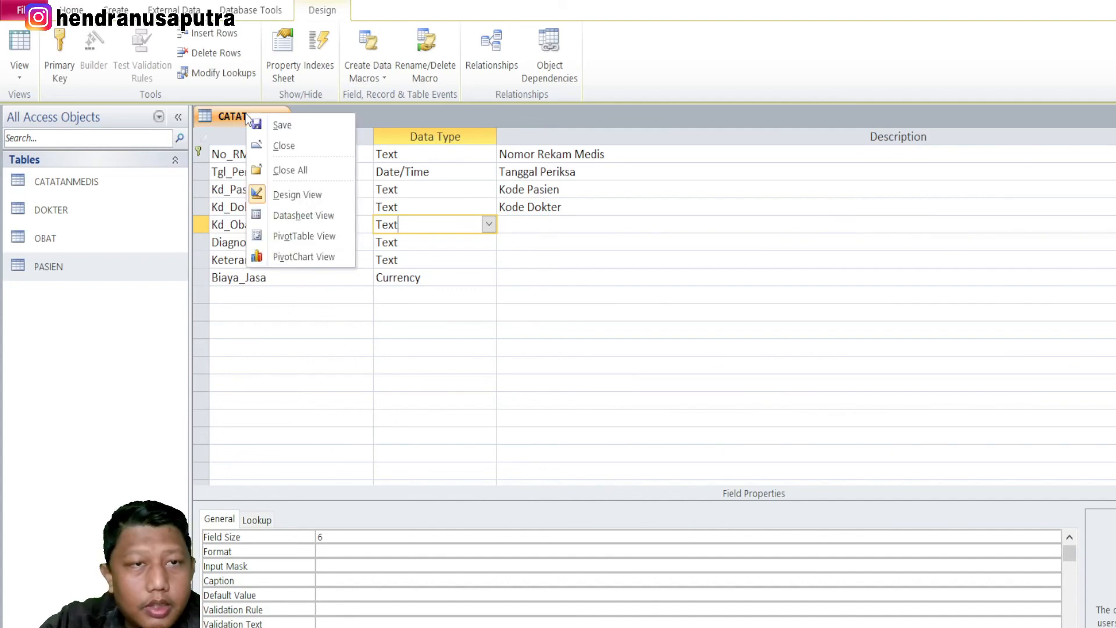
{"action": "left_click", "coordinate": [312, 216]}
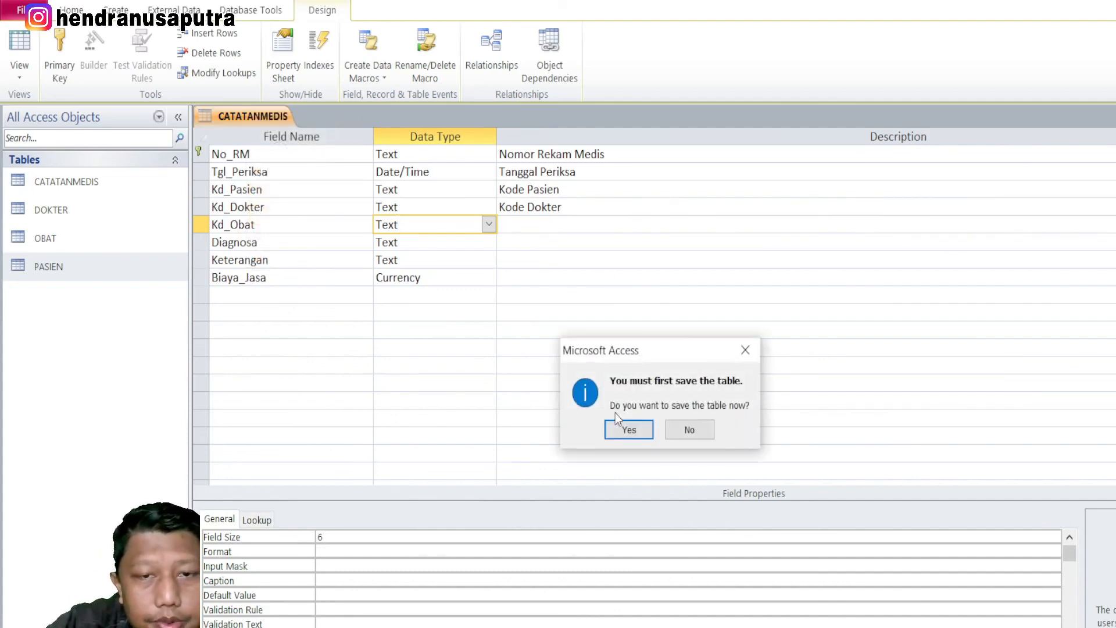
{"action": "left_click", "coordinate": [626, 435]}
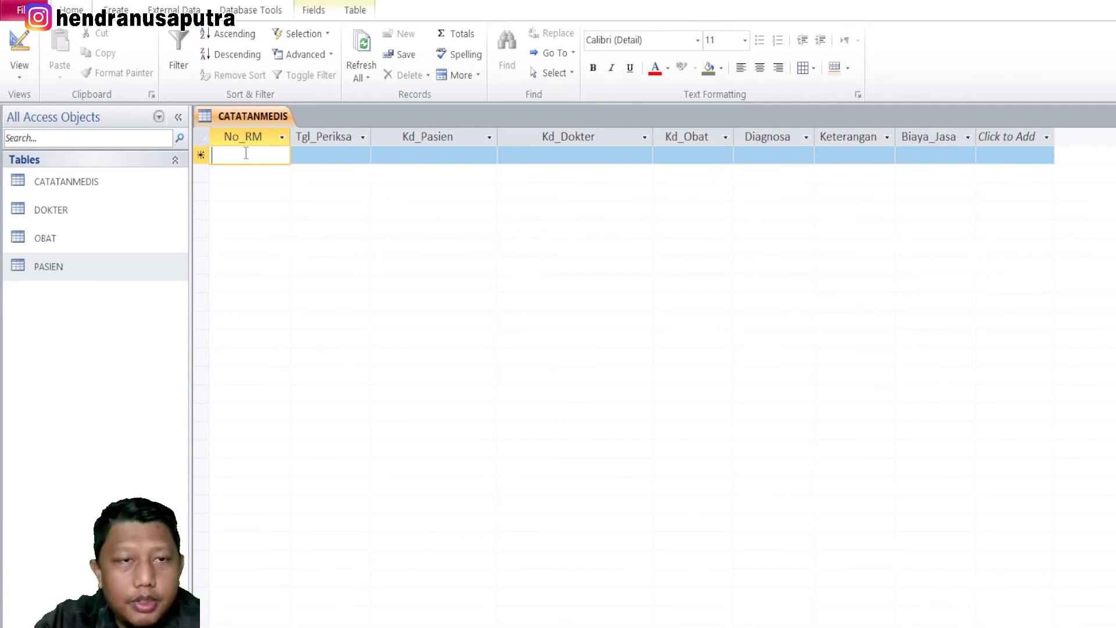
- Start the first record with its medical record number in No_RM and the examination date 30-Jun-22 in Tgl_Periksa
{"action": "key", "text": "Caps_Lock"}
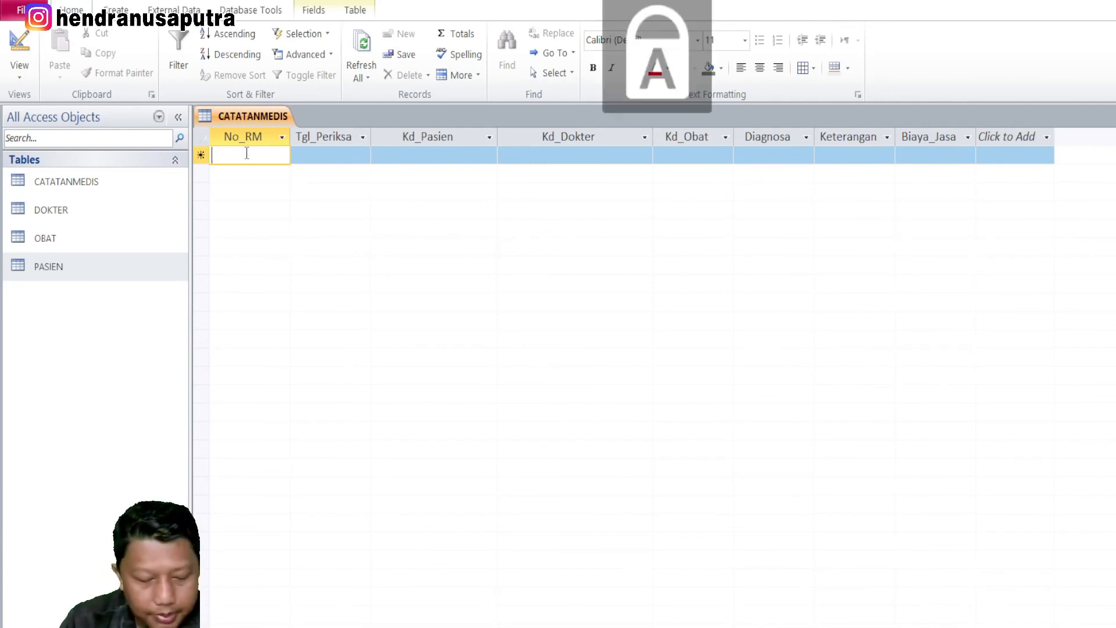
{"action": "type", "text": "MR0001"}
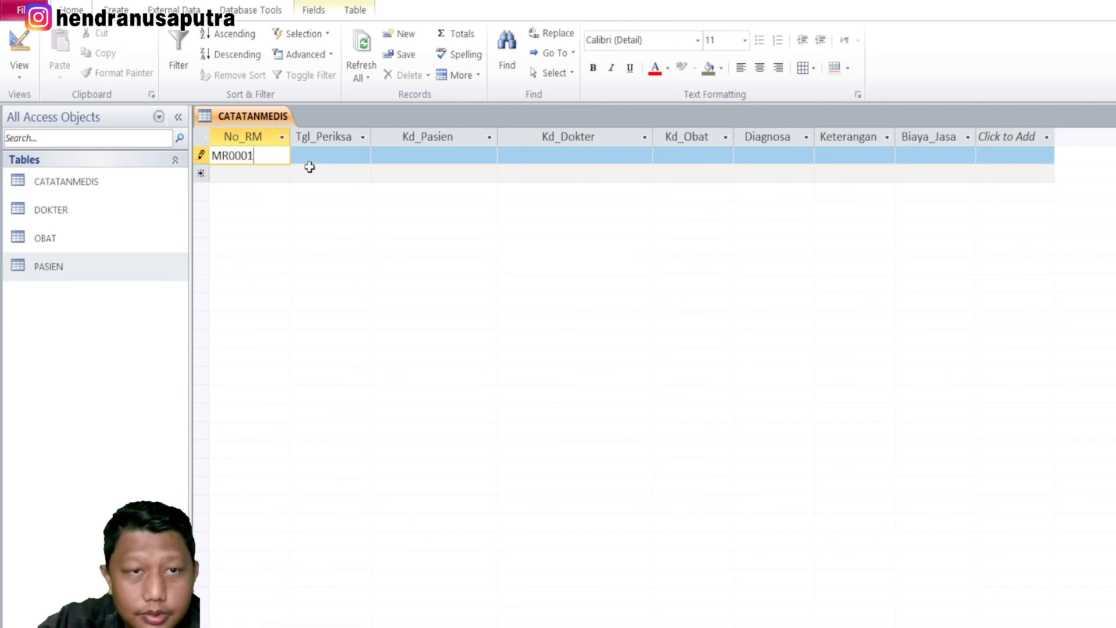
{"action": "left_click", "coordinate": [322, 157]}
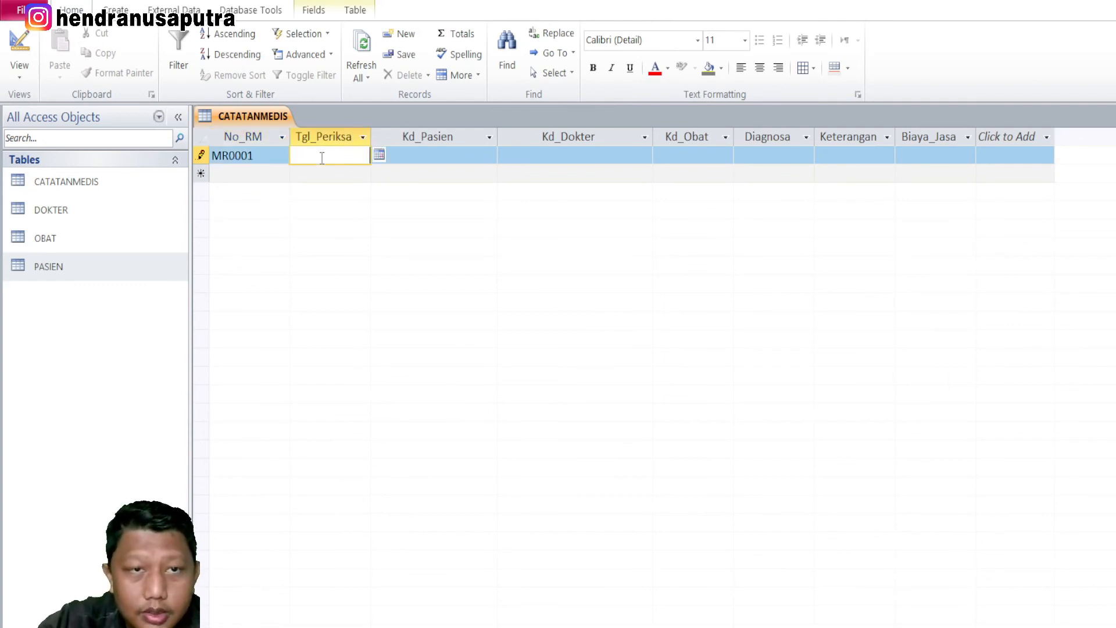
{"action": "left_click", "coordinate": [379, 155]}
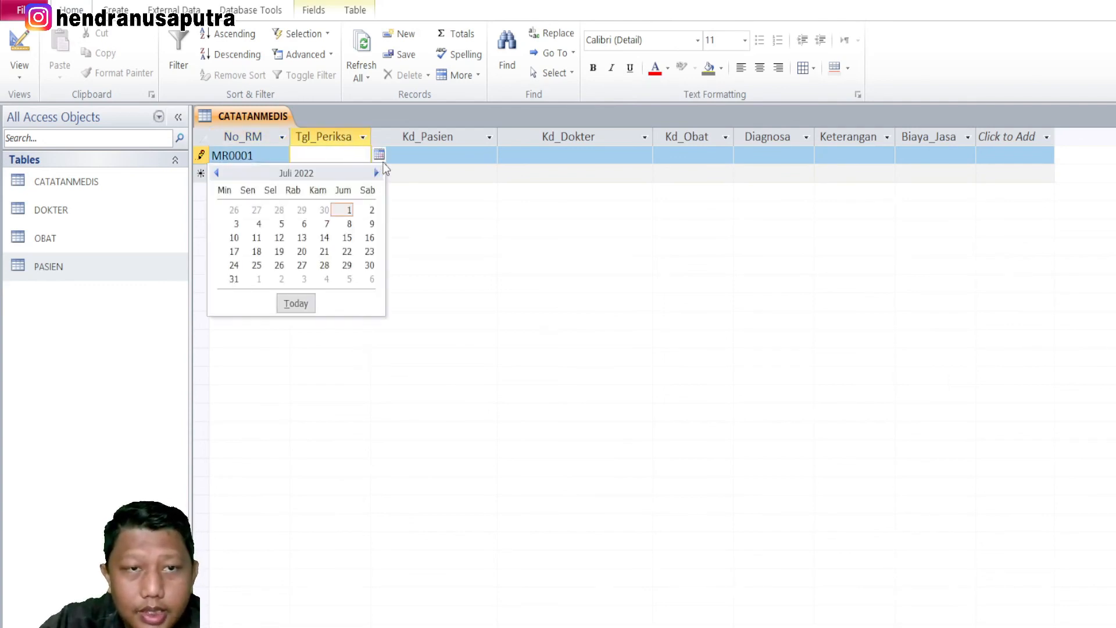
{"action": "left_click", "coordinate": [324, 209]}
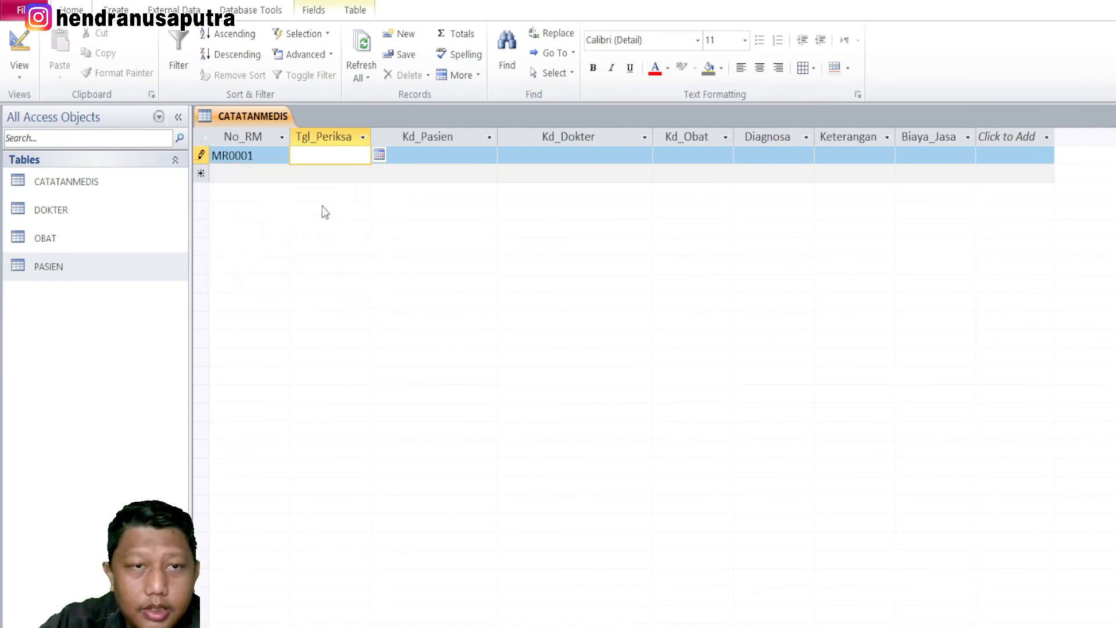
- Choose the first patient in the Kd_Pasien drop-down list for the first record
{"action": "left_click", "coordinate": [446, 153]}
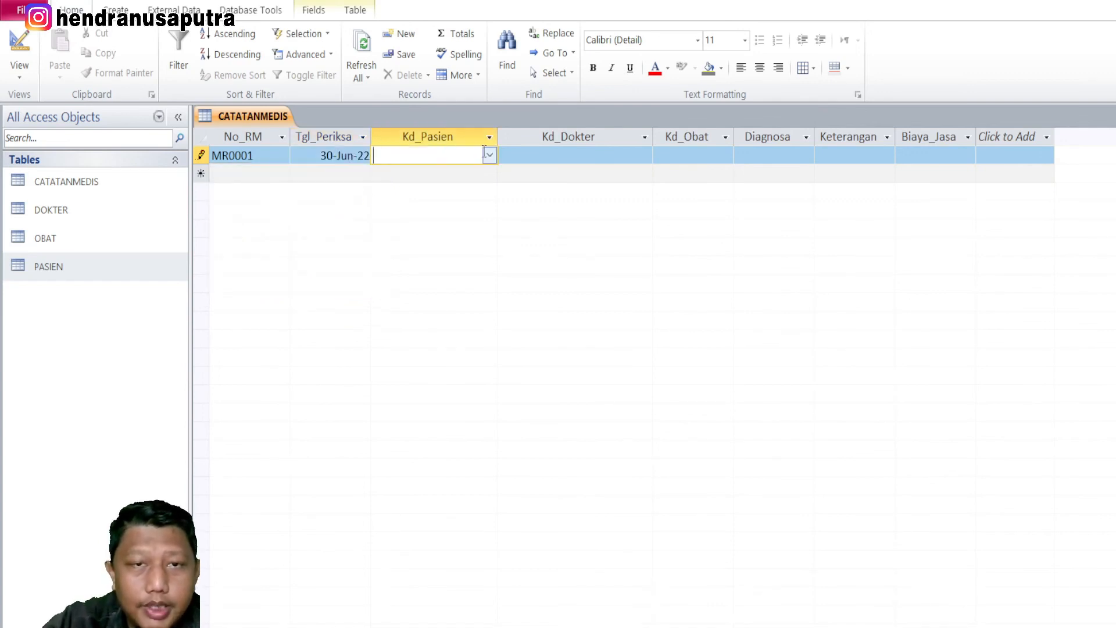
{"action": "left_click", "coordinate": [489, 156]}
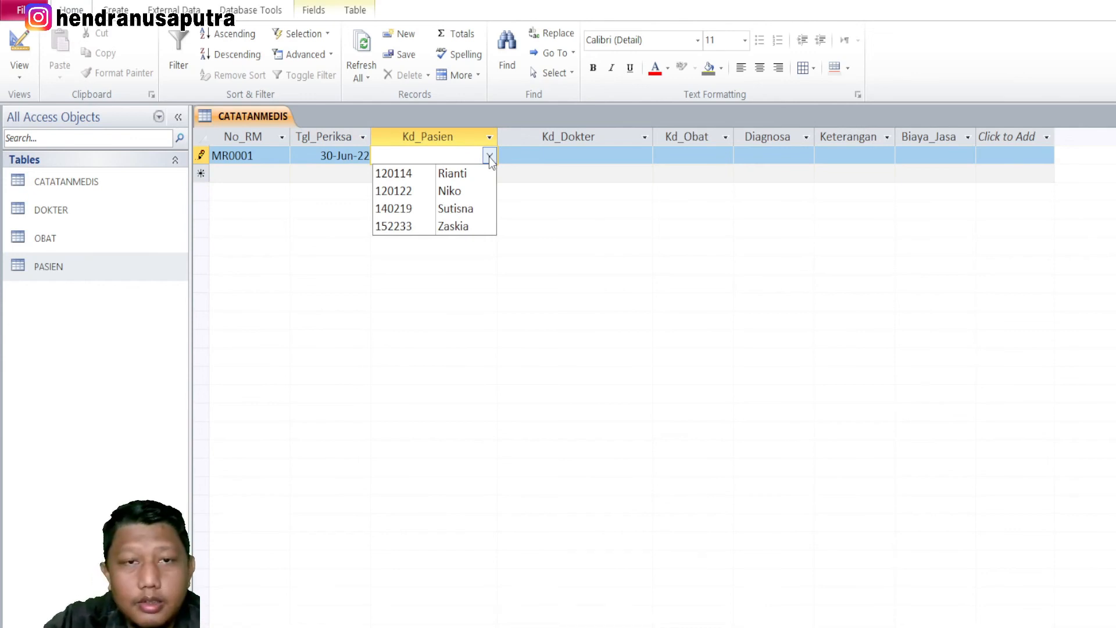
{"action": "left_click", "coordinate": [463, 174]}
{"action": "left_click", "coordinate": [446, 156]}
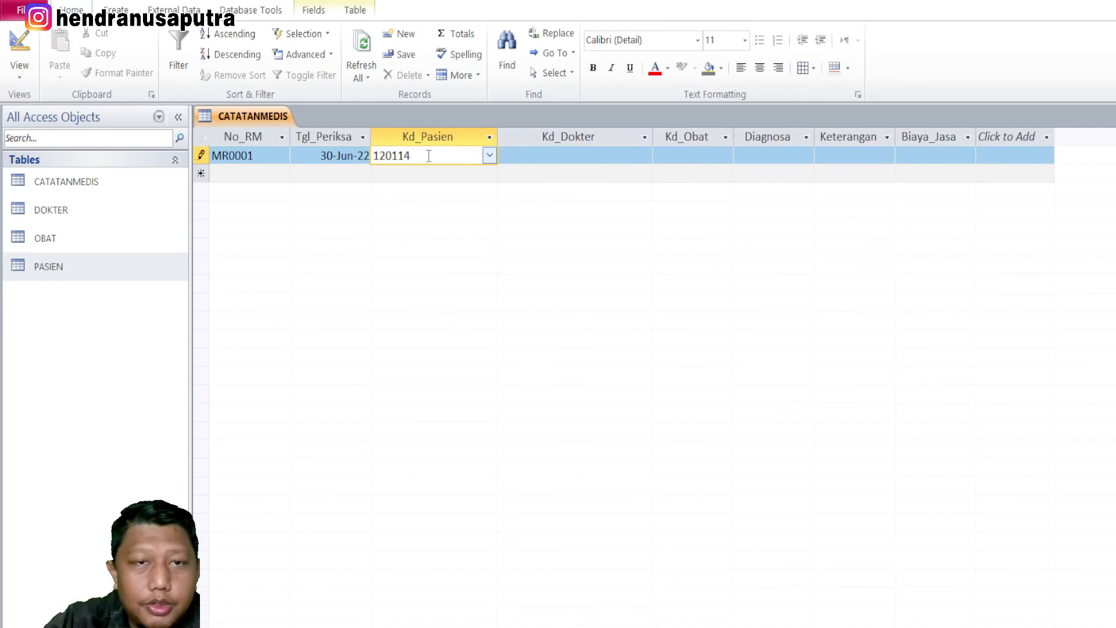
{"action": "double_click", "coordinate": [445, 156]}
{"action": "left_click", "coordinate": [461, 154]}
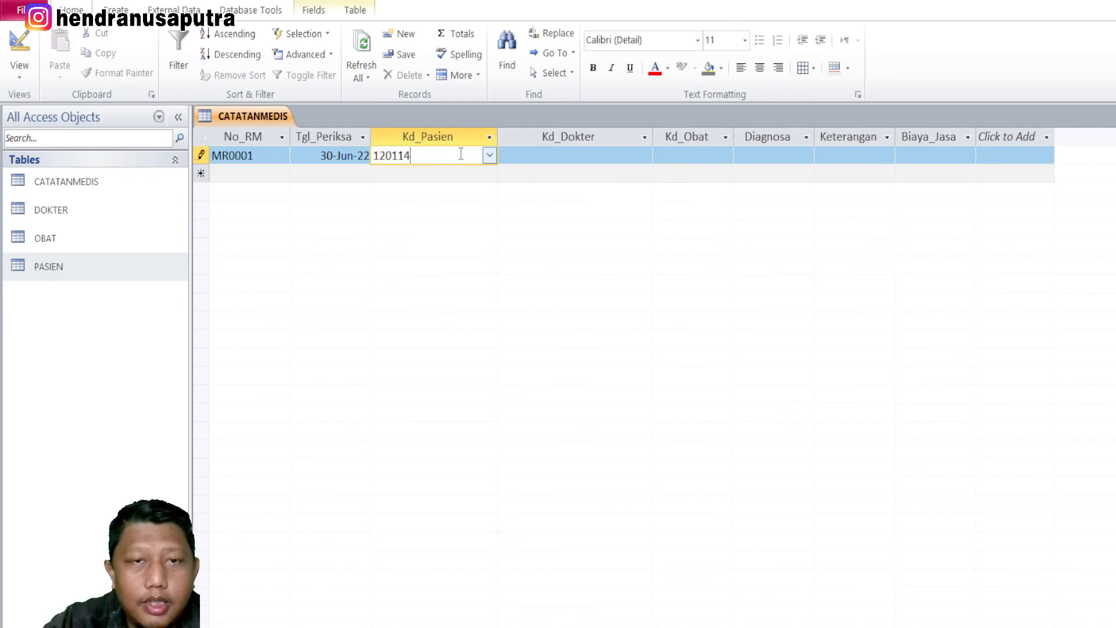
- Choose the second doctor in the Kd_Dokter list and medicine OB0004 in the Kd_Obat list for the first record
{"action": "left_click", "coordinate": [586, 155]}
{"action": "left_click", "coordinate": [644, 156]}
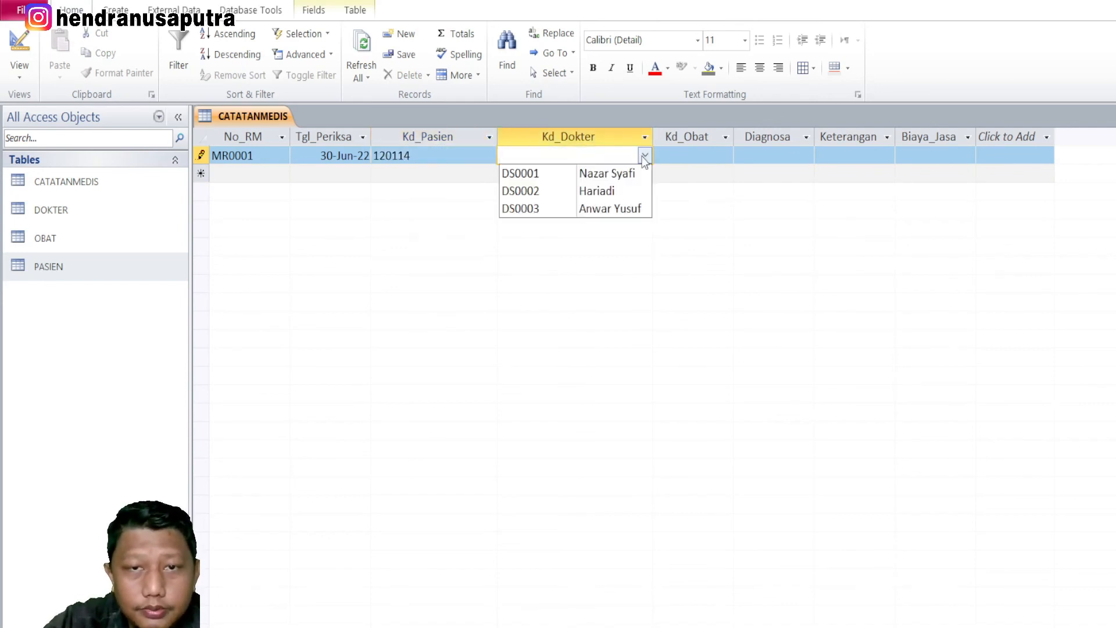
{"action": "left_click", "coordinate": [601, 191]}
{"action": "left_click", "coordinate": [716, 156]}
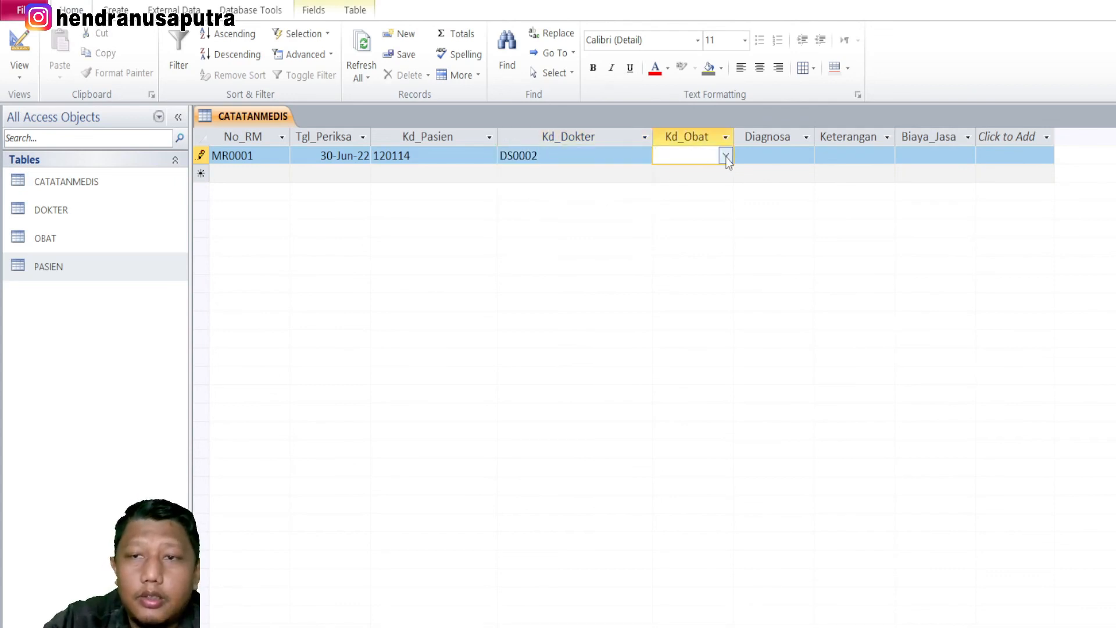
{"action": "left_click", "coordinate": [726, 156]}
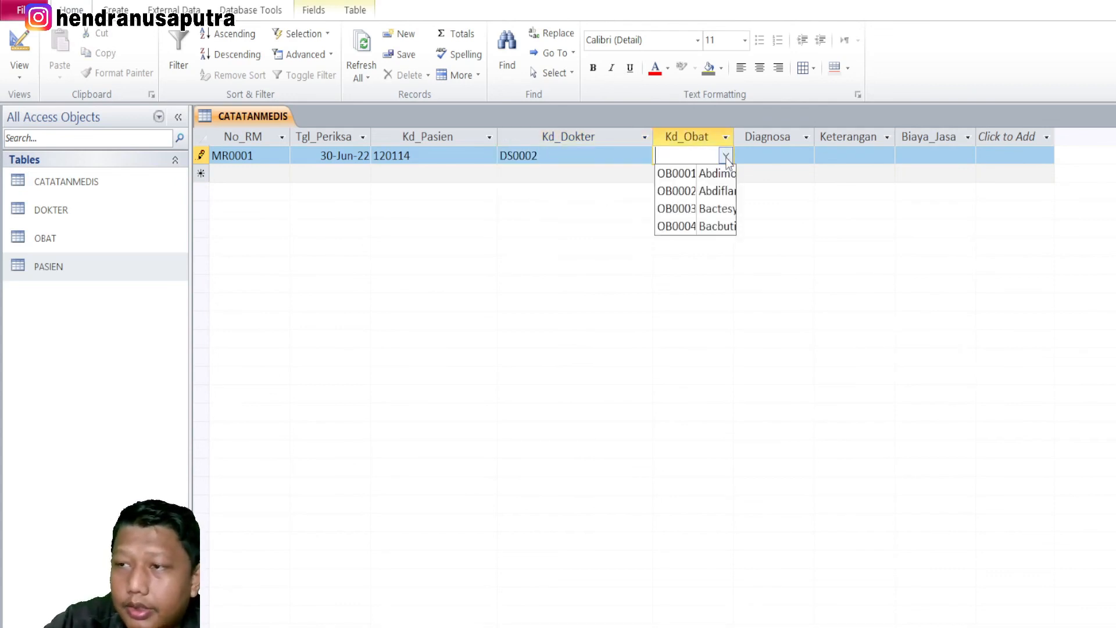
{"action": "left_click", "coordinate": [718, 226]}
- Widen the Diagnosa column and enter Insomnia as the first record's diagnosis
{"action": "left_click", "coordinate": [790, 156]}
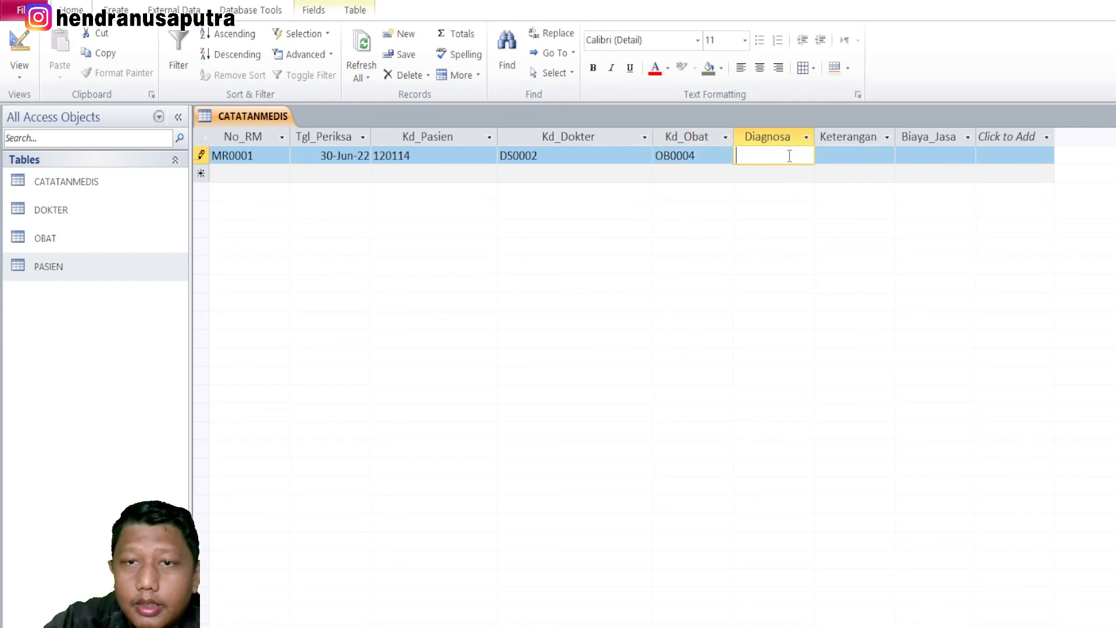
{"action": "left_click_drag", "start_coordinate": [815, 136], "coordinate": [853, 137]}
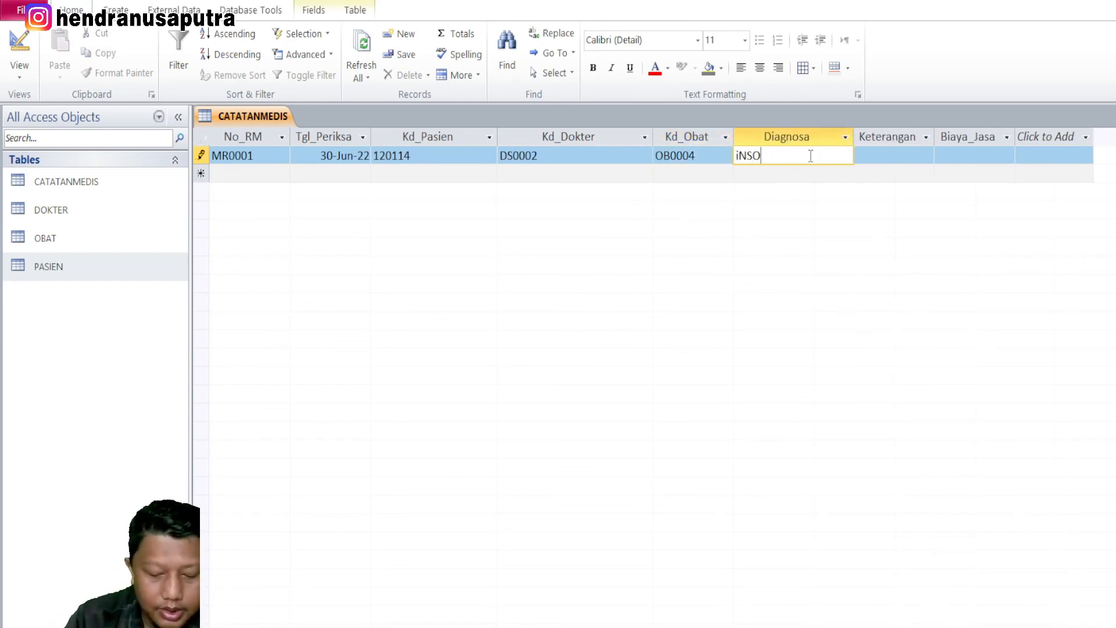
{"action": "key", "text": "Caps_Lock"}
{"action": "key", "text": "BackSpace"}
{"action": "key", "text": "BackSpace"}
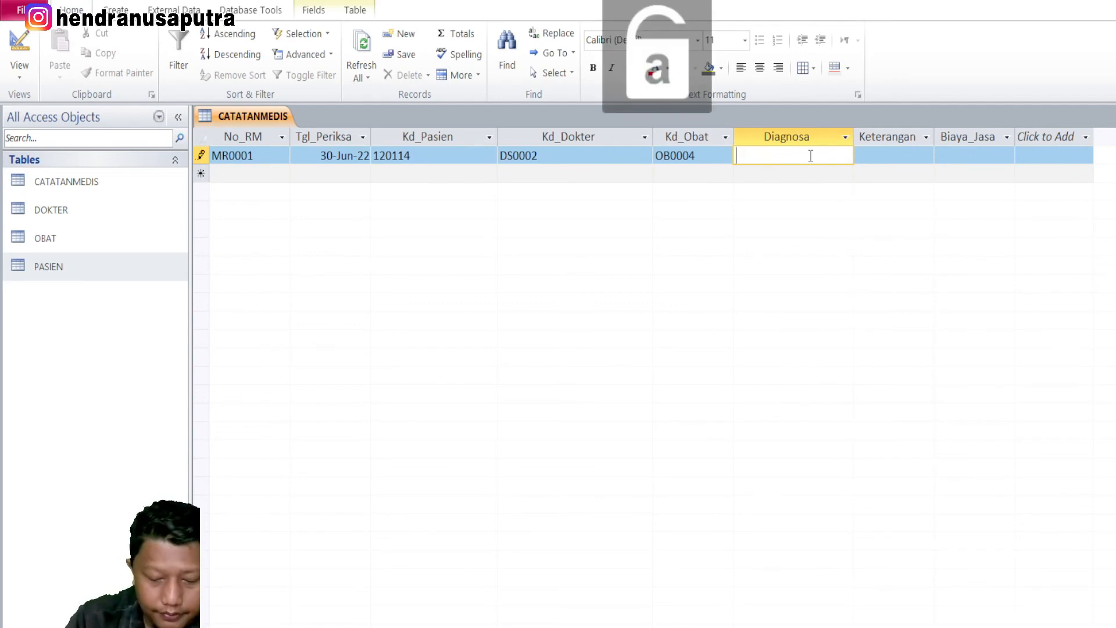
{"action": "type", "text": "Insomnia"}
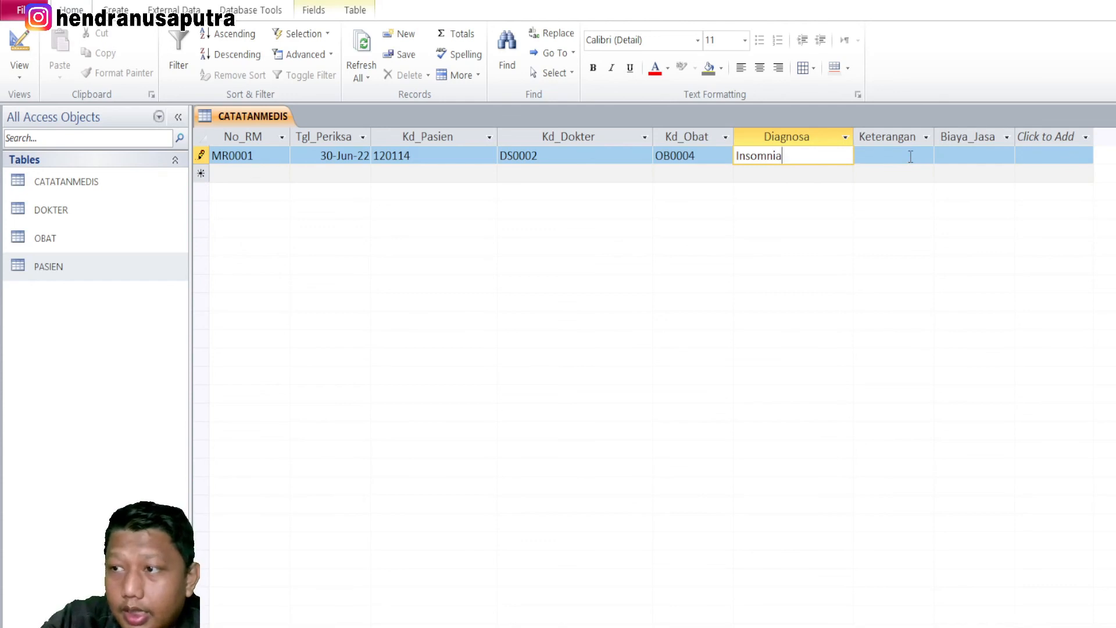
- Complete the record with Tidur Yang Cukup in Keterangan and 10000 in Biaya_Jasa, widening the Keterangan column to fit its text
{"action": "left_click", "coordinate": [910, 156]}
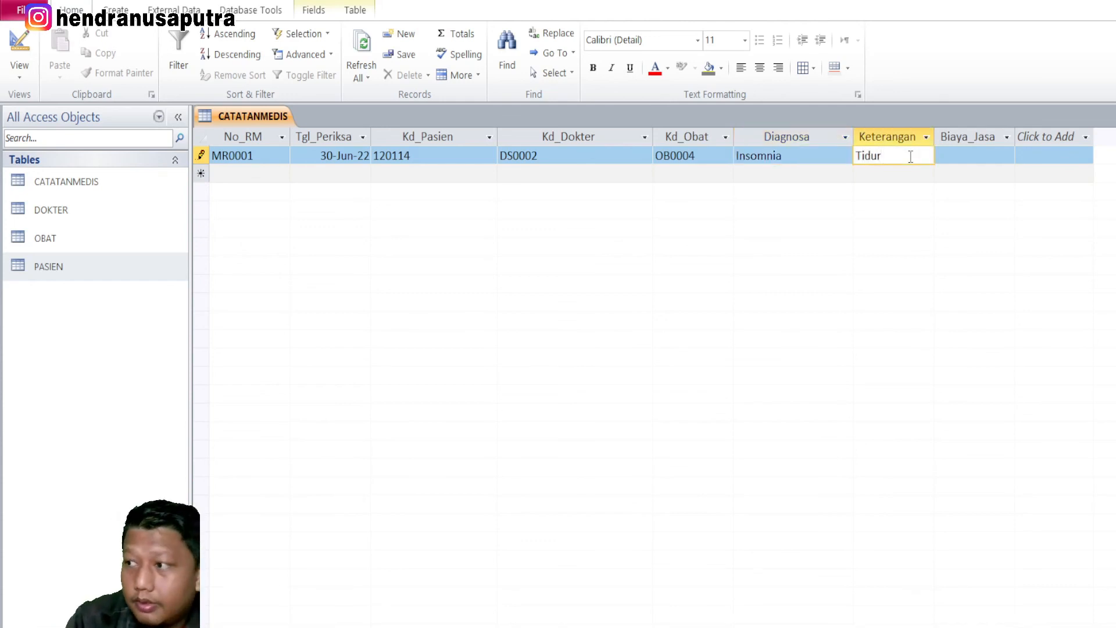
{"action": "type", "text": "Cukup"}
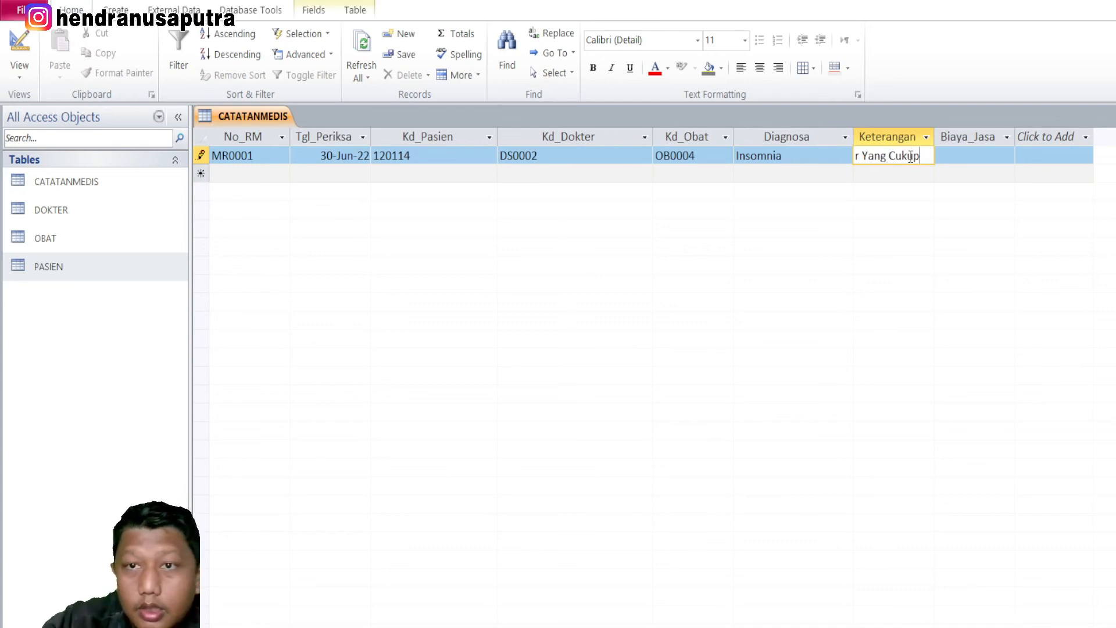
{"action": "left_click", "coordinate": [966, 150]}
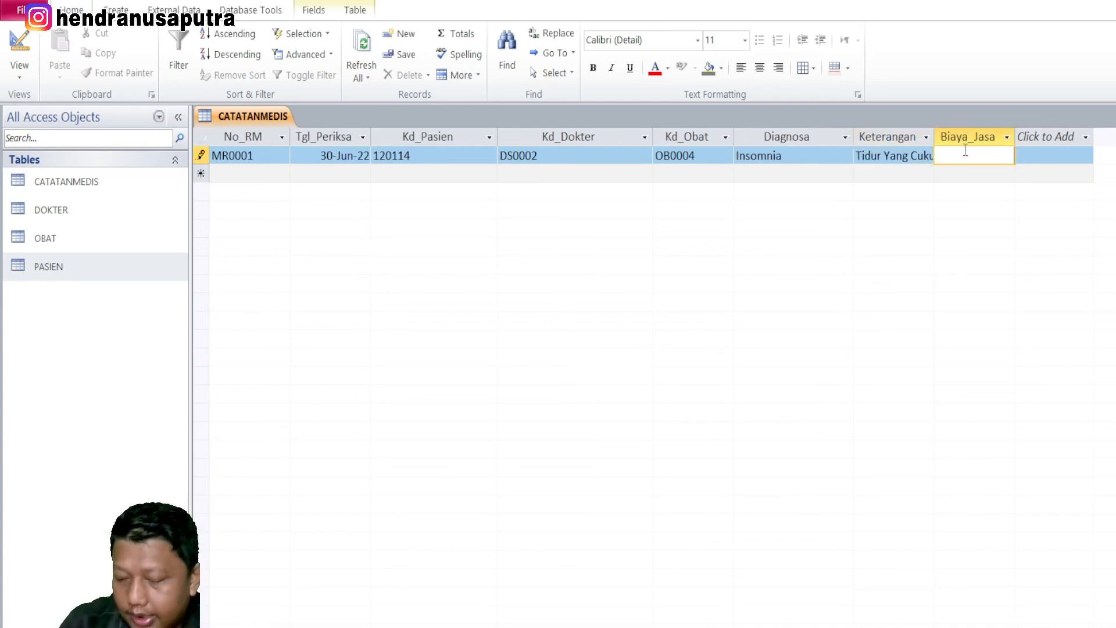
{"action": "type", "text": "10.00"}
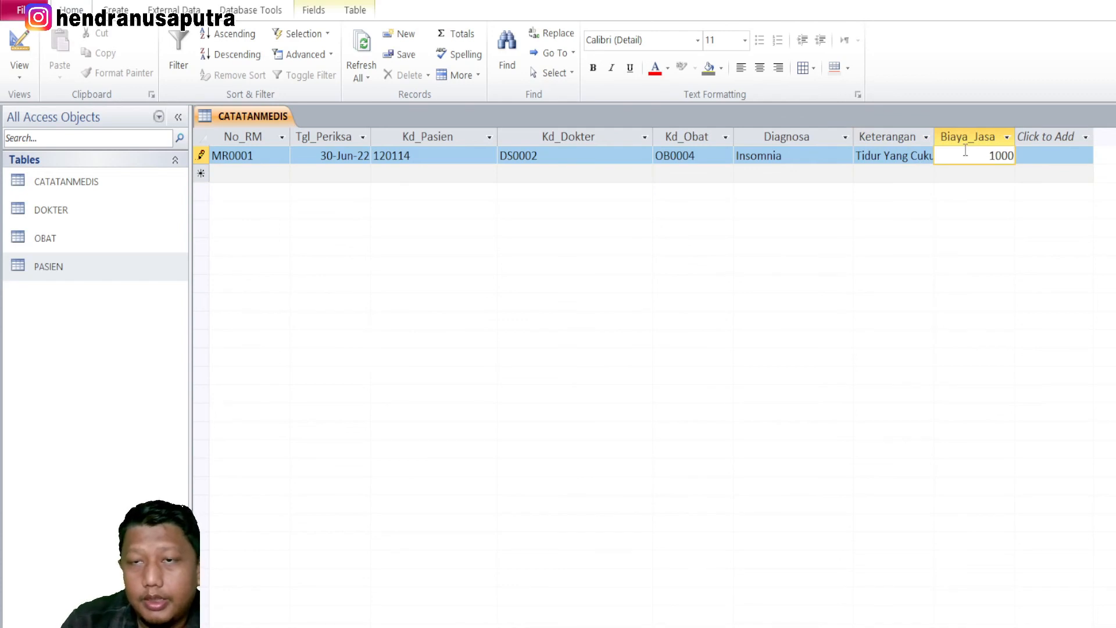
{"action": "type", "text": "0"}
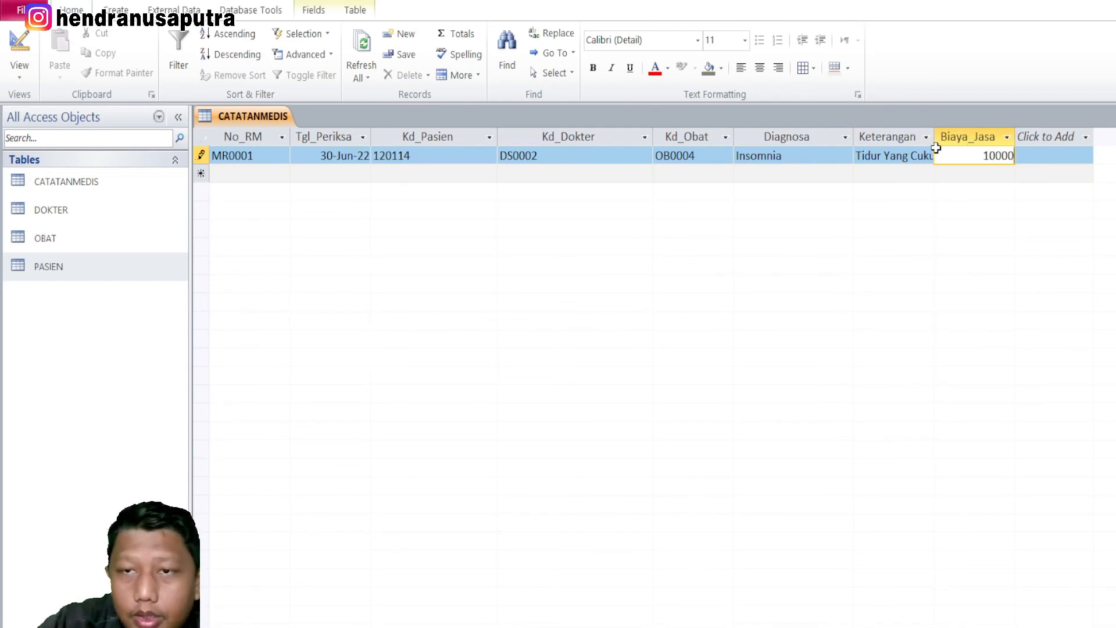
{"action": "left_click", "coordinate": [901, 155]}
{"action": "left_click_drag", "start_coordinate": [934, 137], "coordinate": [965, 136]}
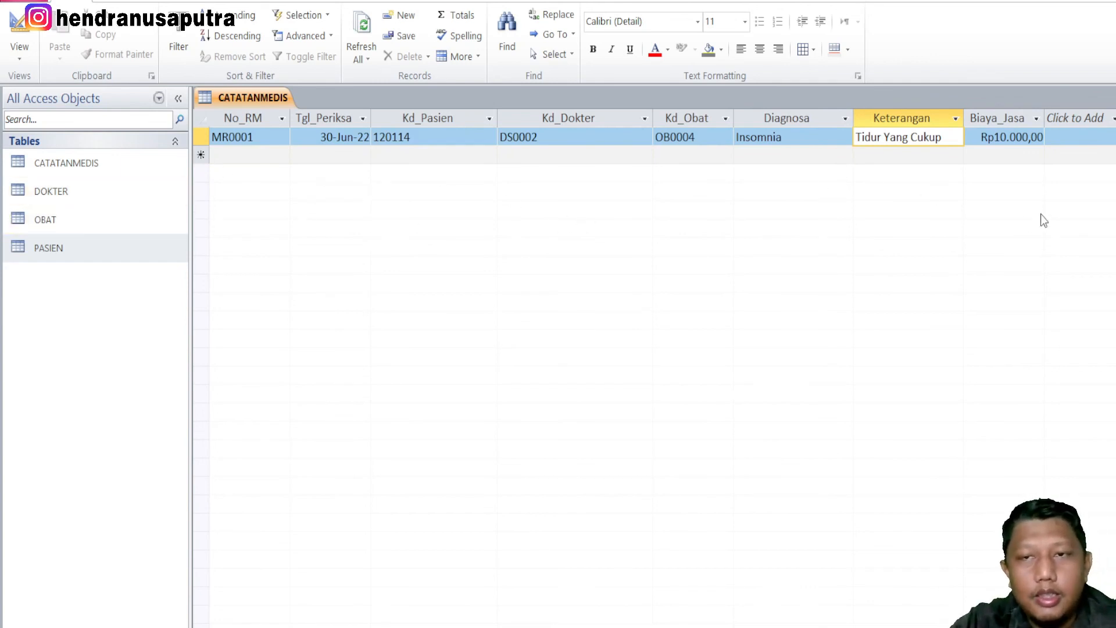
{"action": "left_click", "coordinate": [466, 137]}
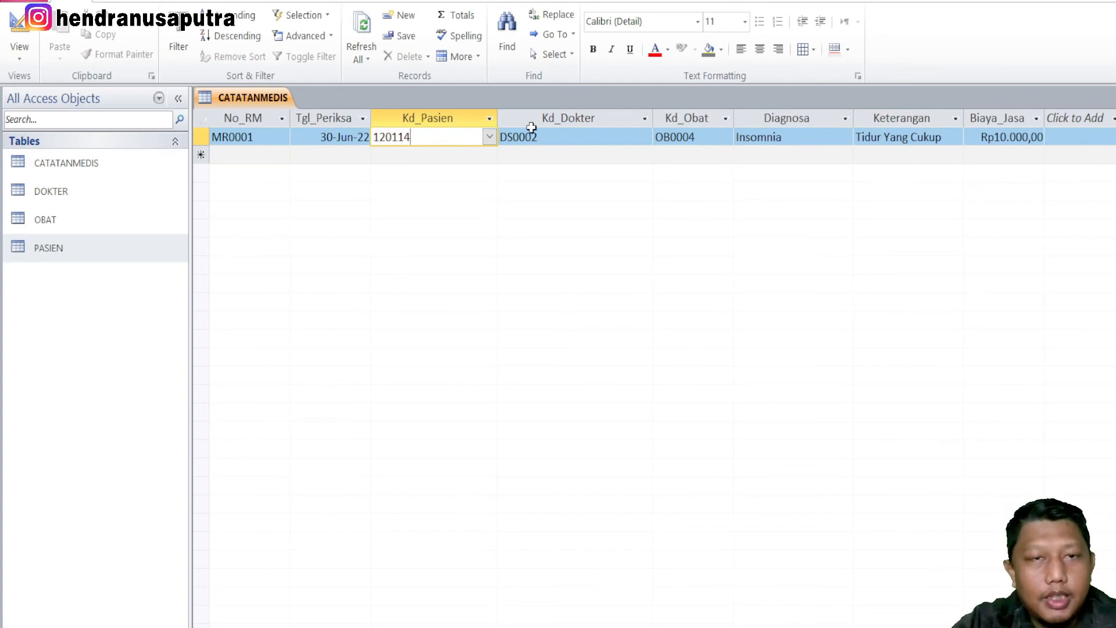
{"action": "left_click", "coordinate": [312, 136]}
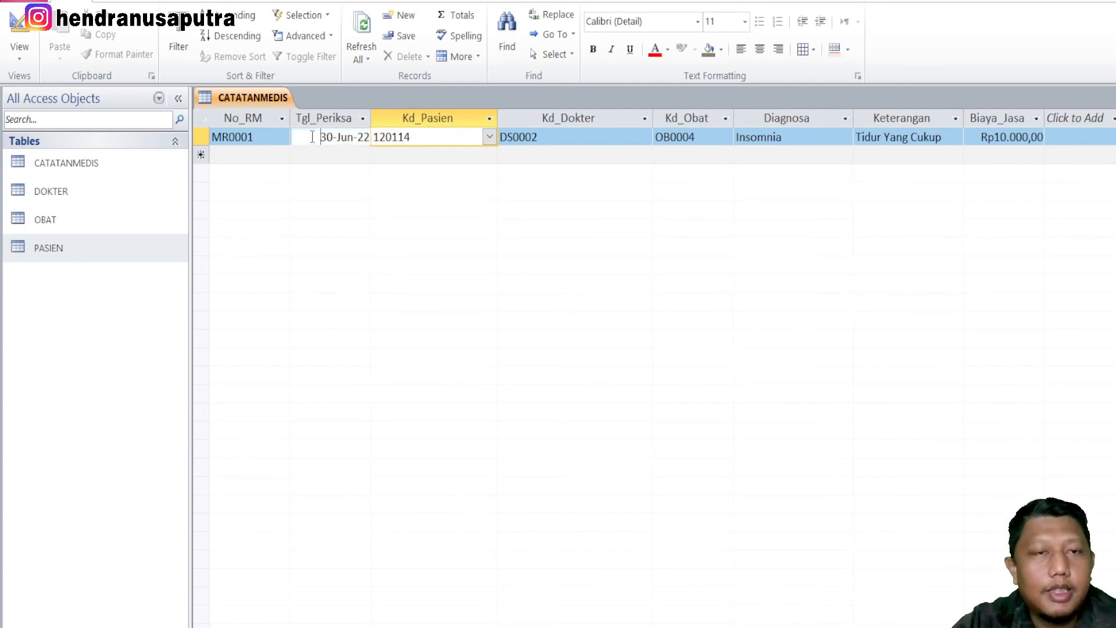
{"action": "left_click", "coordinate": [261, 137]}
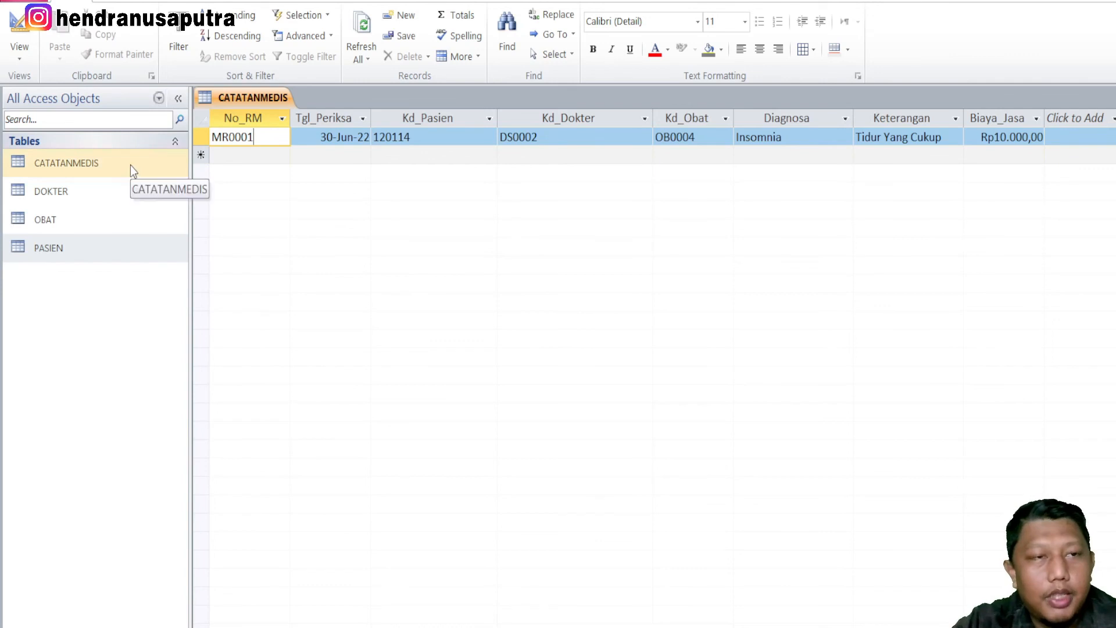
{"action": "left_click", "coordinate": [74, 163]}
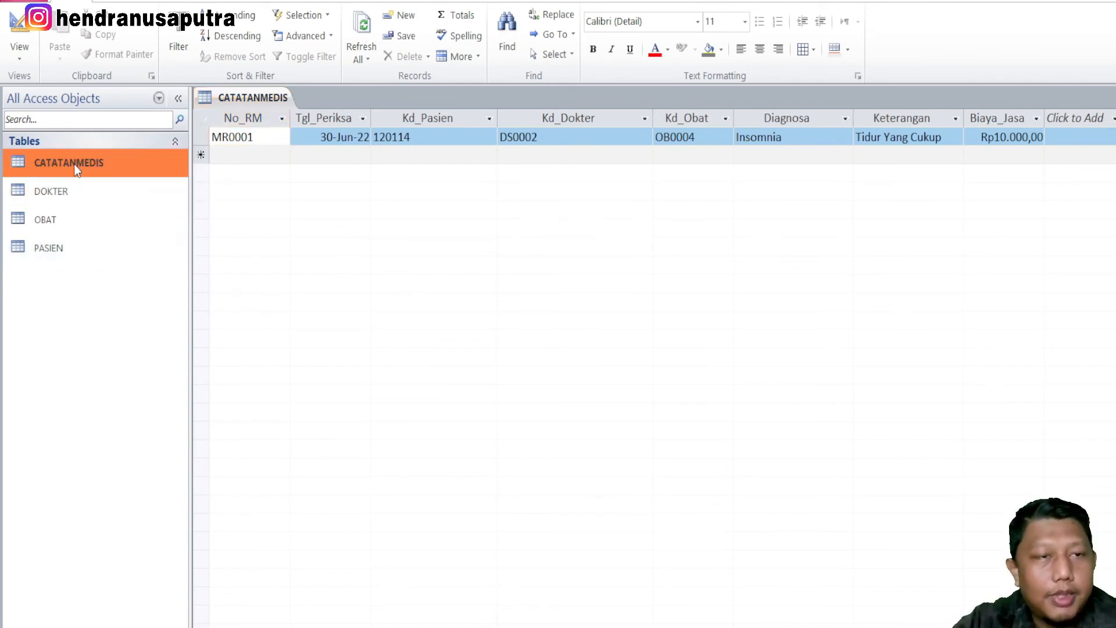
{"action": "left_click", "coordinate": [49, 221]}
{"action": "key", "text": "Down"}
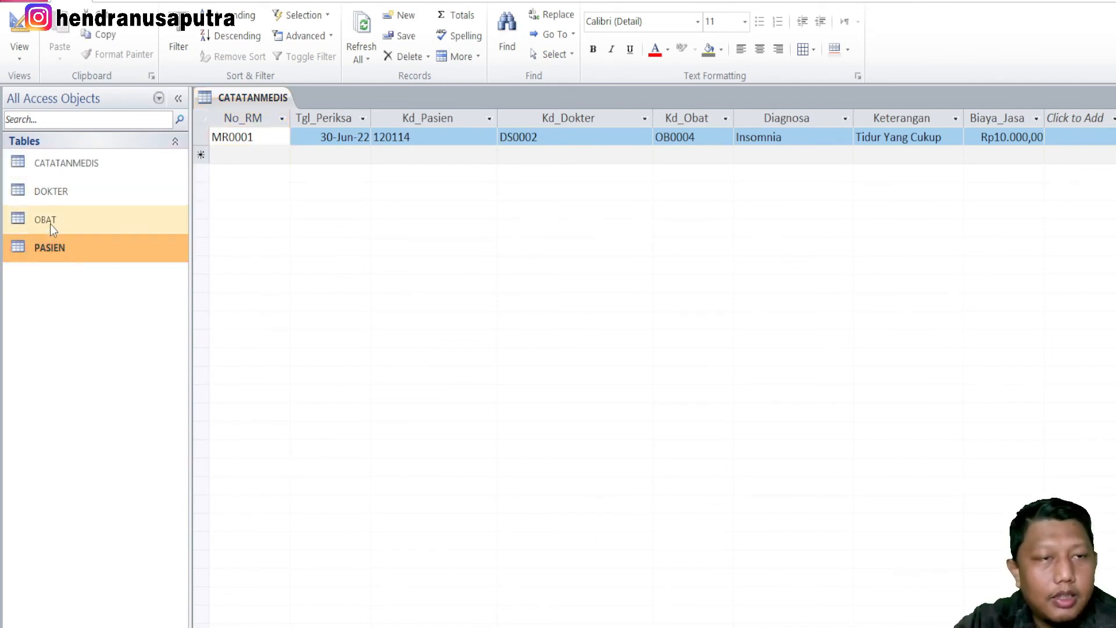
{"action": "left_click", "coordinate": [48, 224]}
{"action": "left_click", "coordinate": [49, 245]}
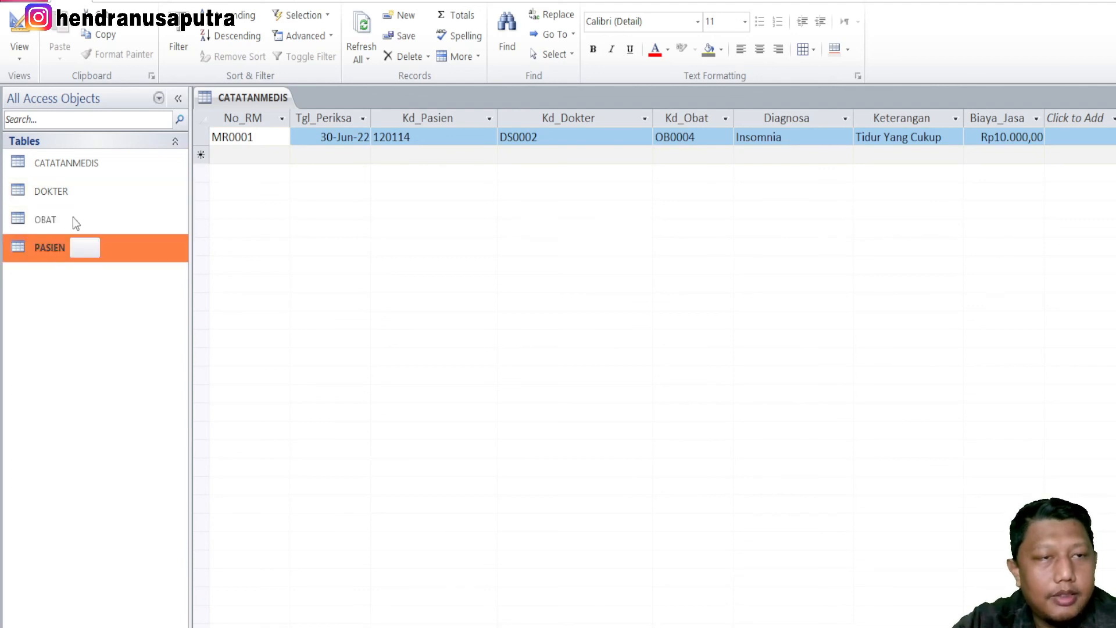
{"action": "left_click", "coordinate": [91, 163]}
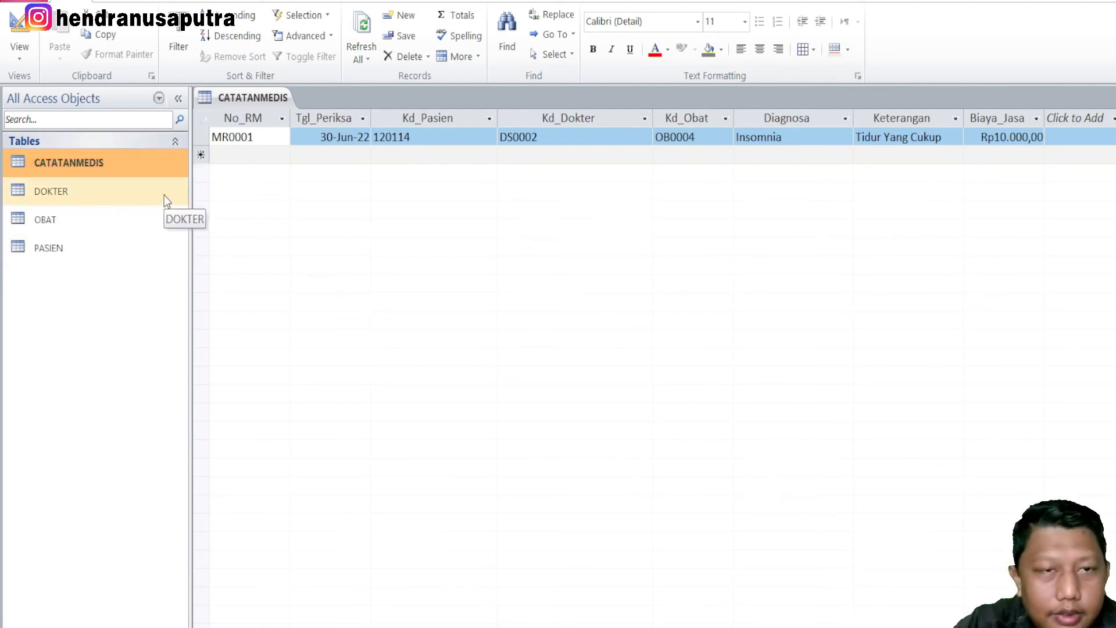
- Examine the patient choices in the first record's Kd_Pasien drop-down list
{"action": "left_click", "coordinate": [448, 138]}
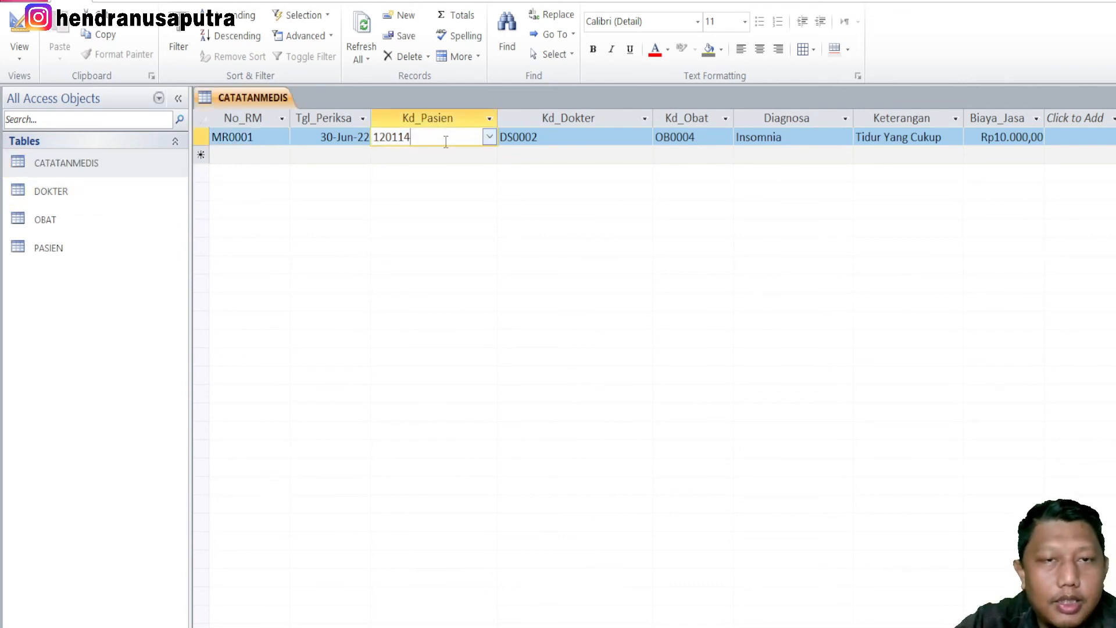
{"action": "left_click", "coordinate": [489, 138]}
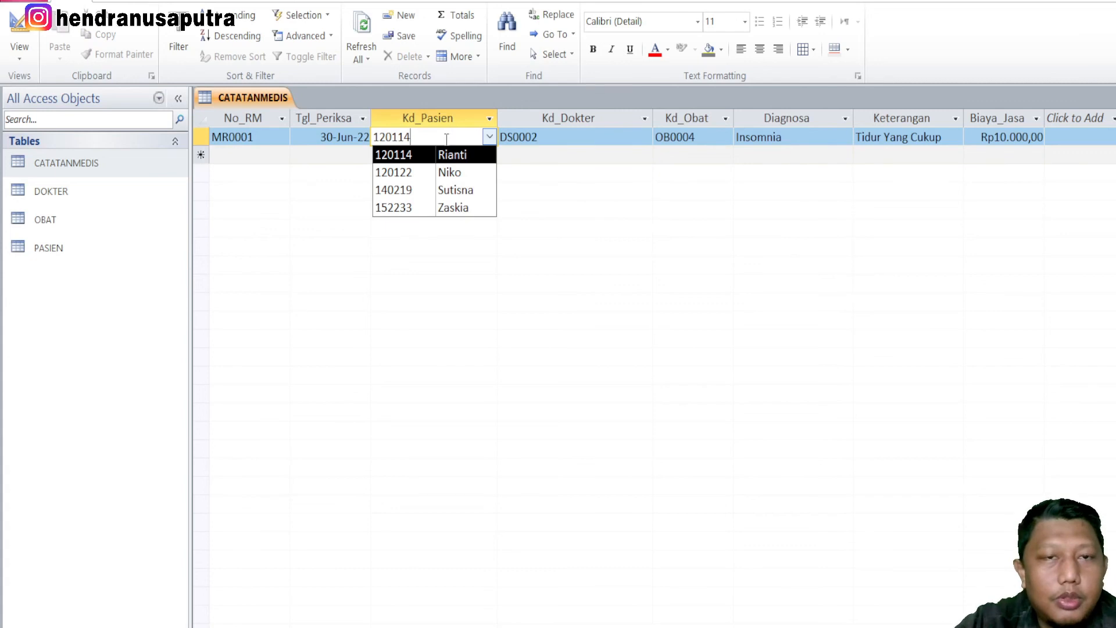
{"action": "left_click", "coordinate": [543, 137]}
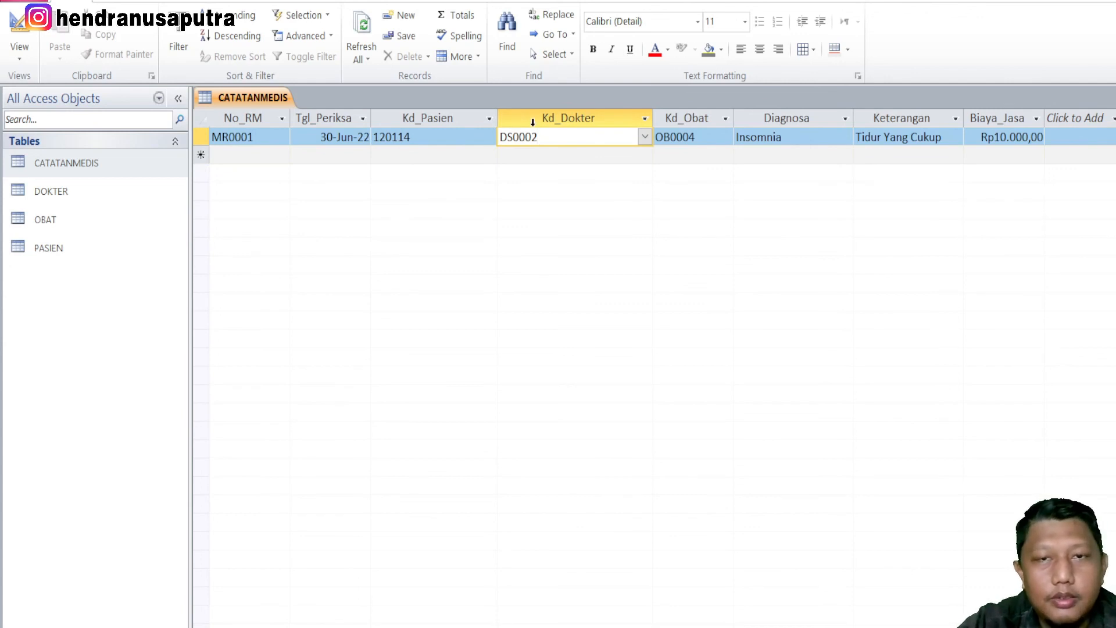
{"action": "left_click", "coordinate": [449, 139]}
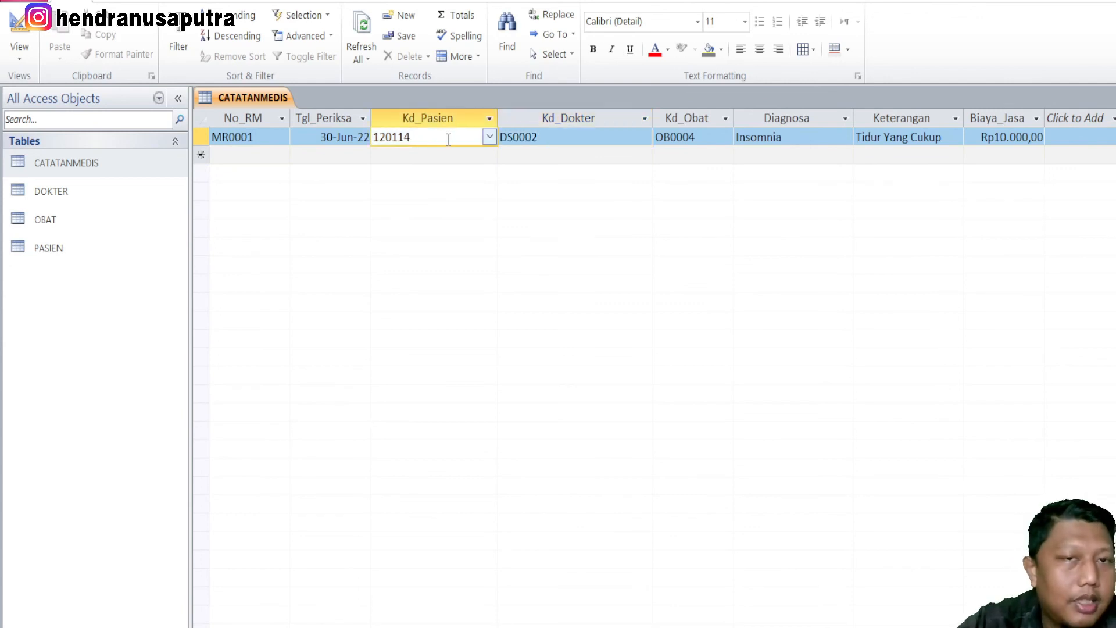